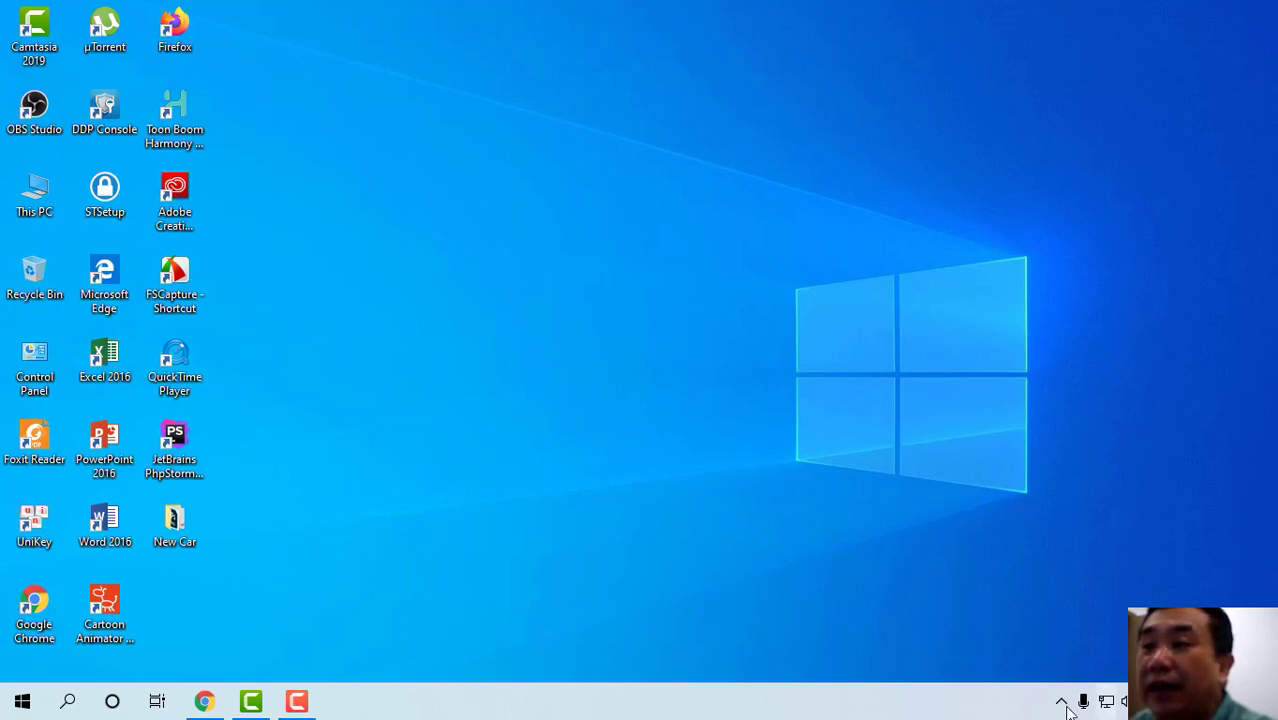
# - Disable the Ethernet 2 adapter through the network adapter options, and minimize the network windows
pyautogui.rightClick(1110, 708)
pyautogui.click(1070, 680)
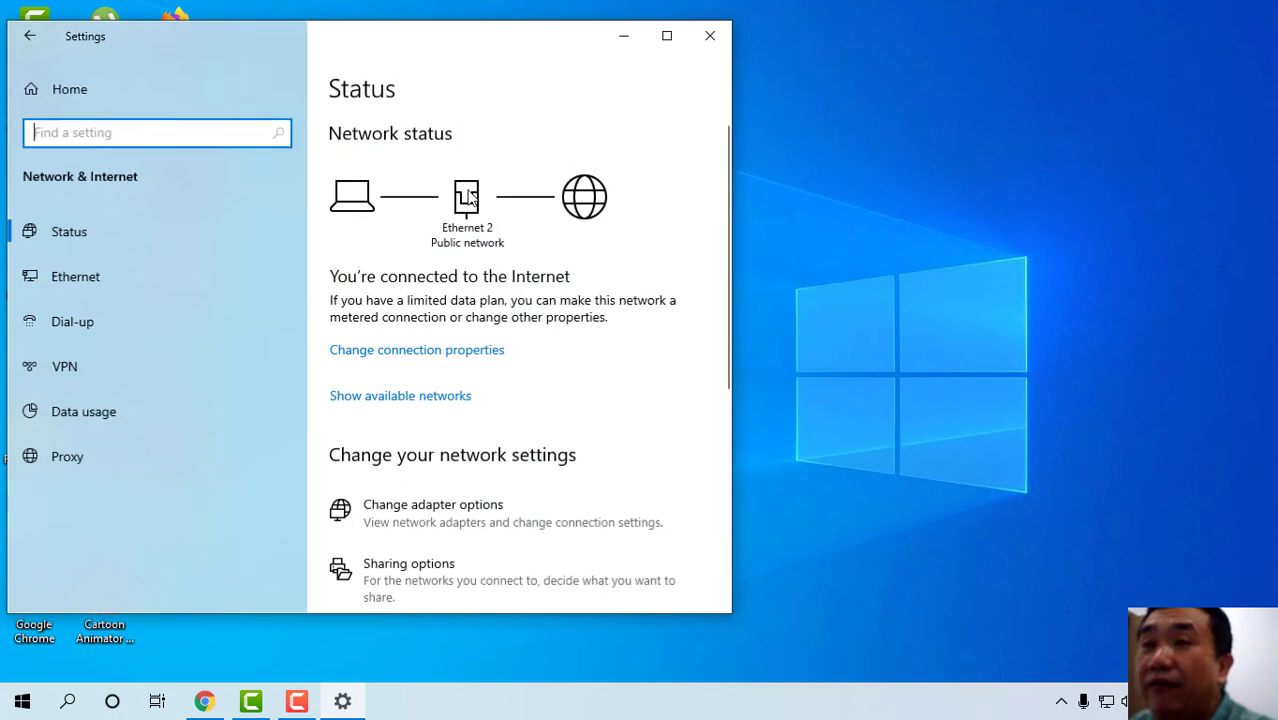
pyautogui.moveTo(391, 40); pyautogui.dragTo(651, 57)
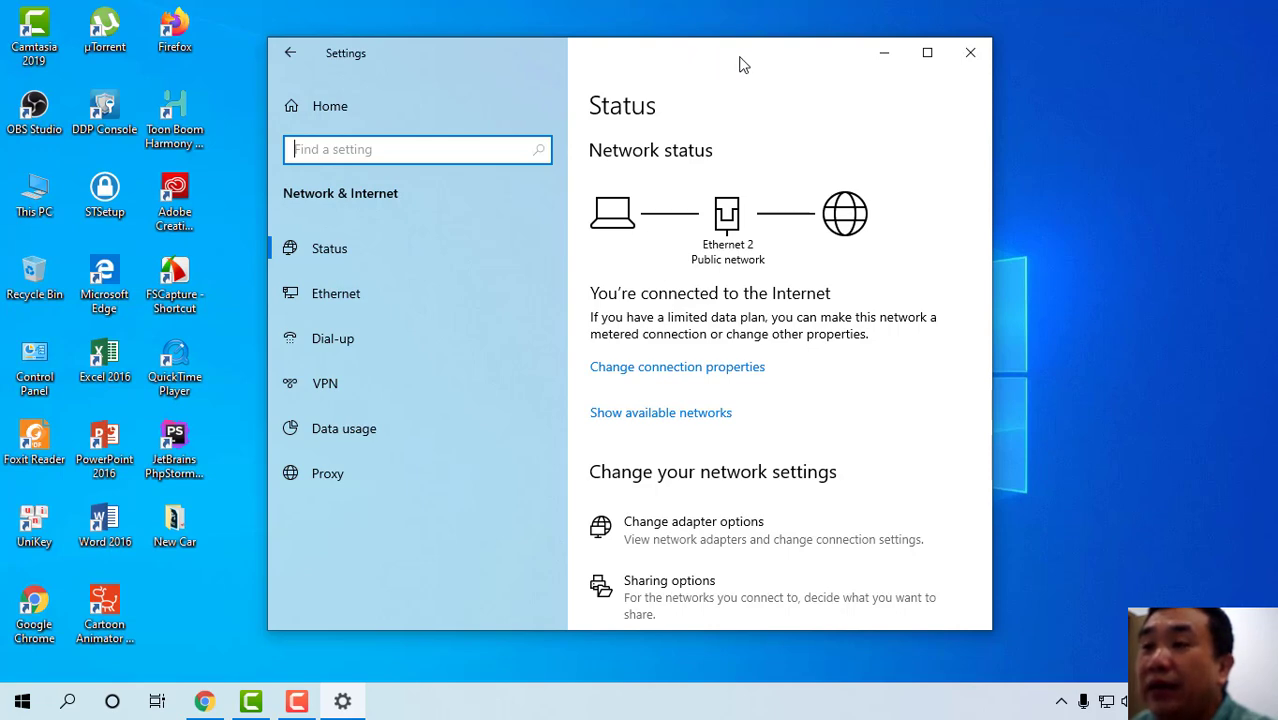
pyautogui.click(652, 522)
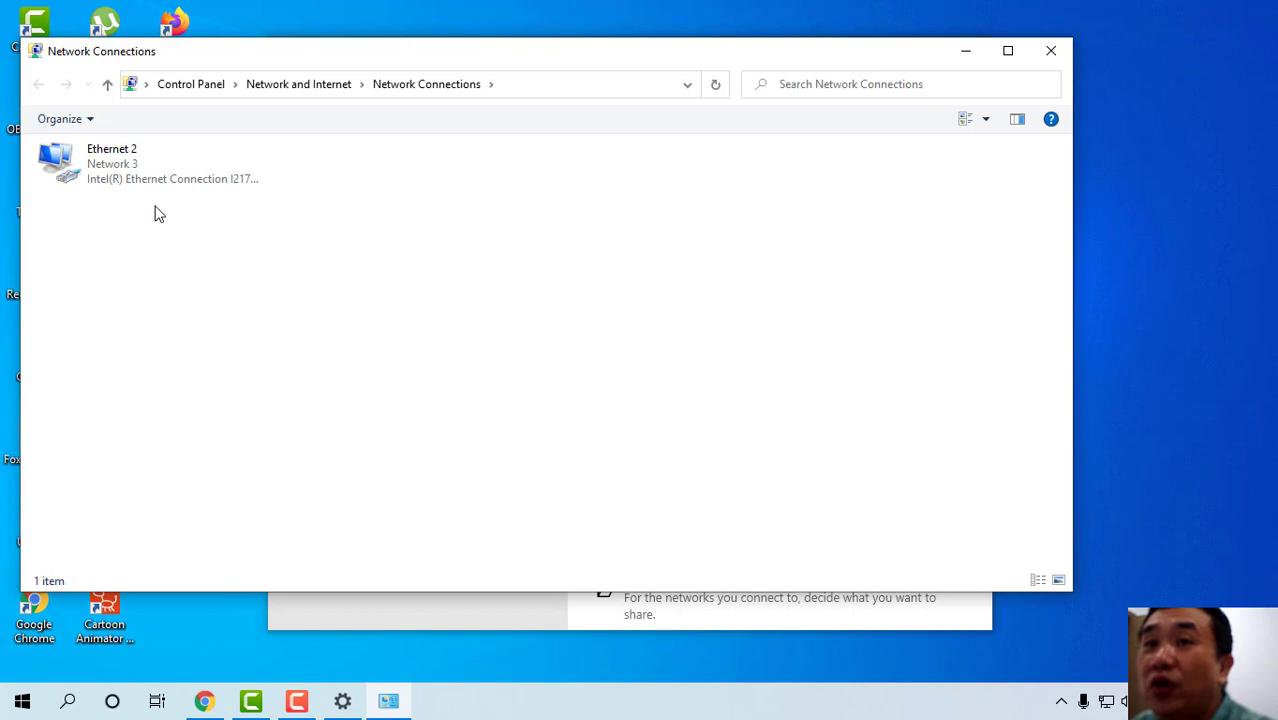
pyautogui.click(100, 175)
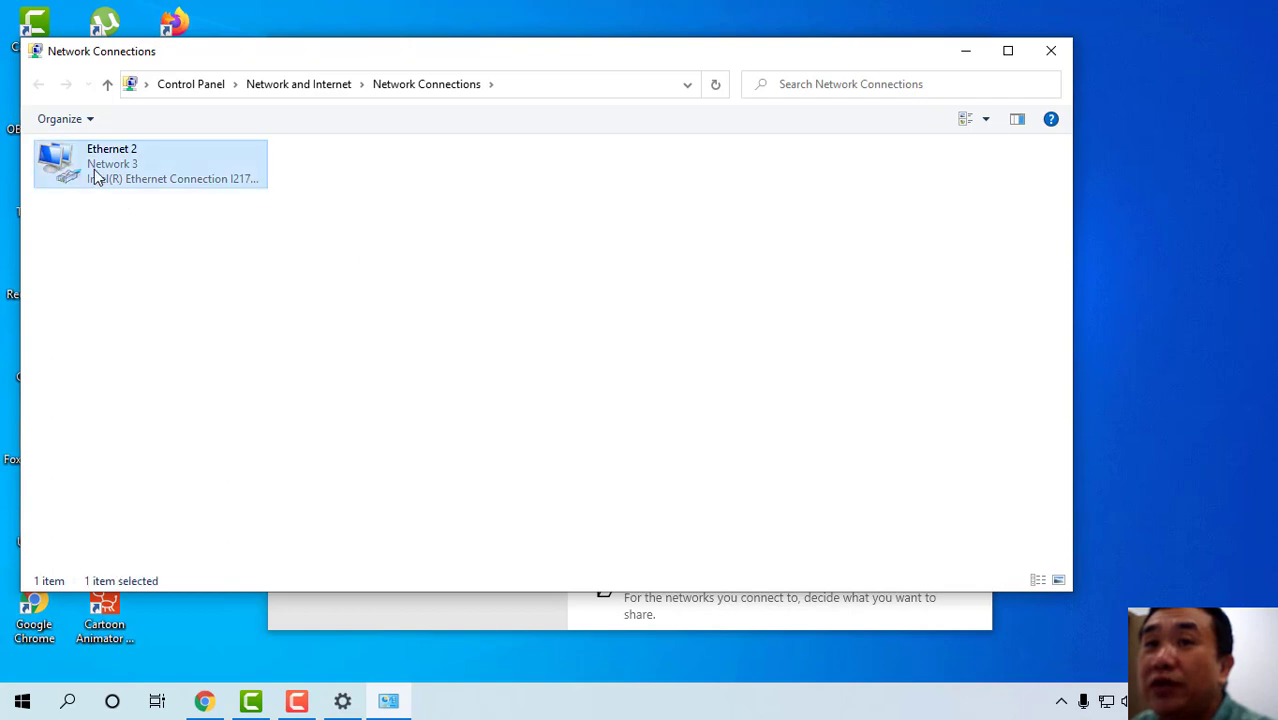
pyautogui.rightClick(119, 184)
pyautogui.click(103, 185)
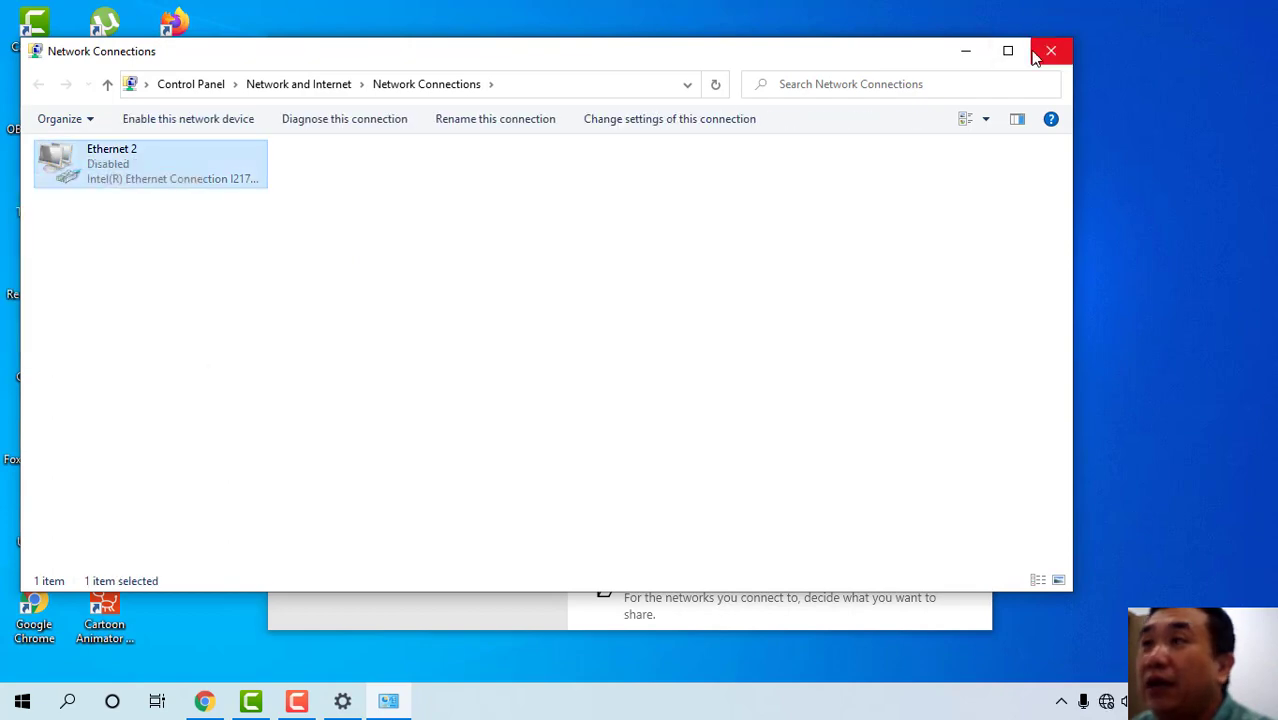
pyautogui.click(965, 50)
pyautogui.click(884, 54)
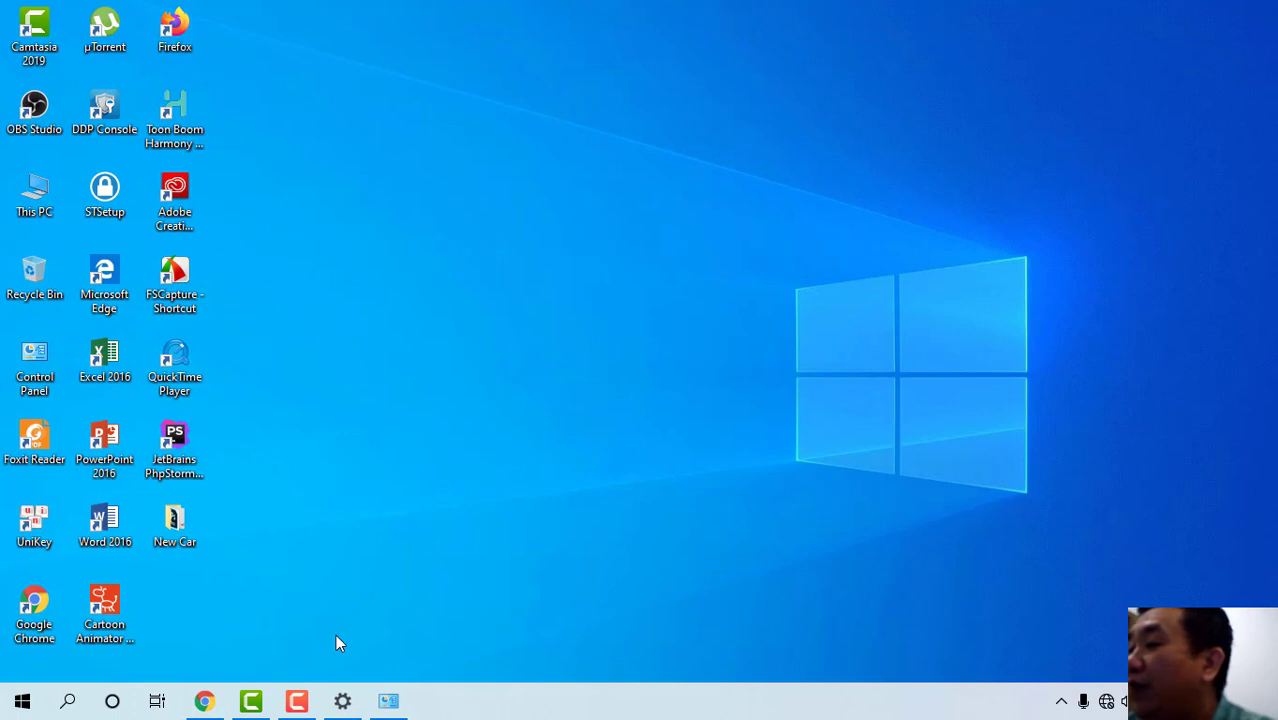
pyautogui.click(297, 703)
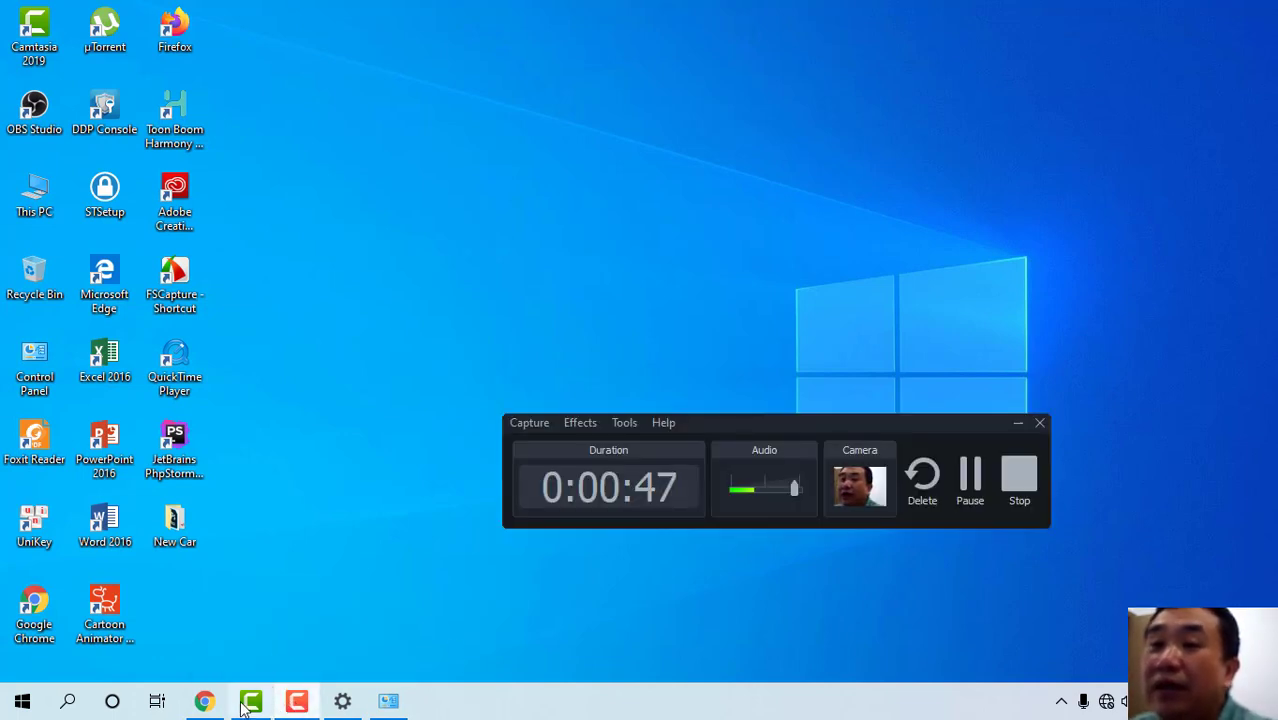
pyautogui.click(1018, 423)
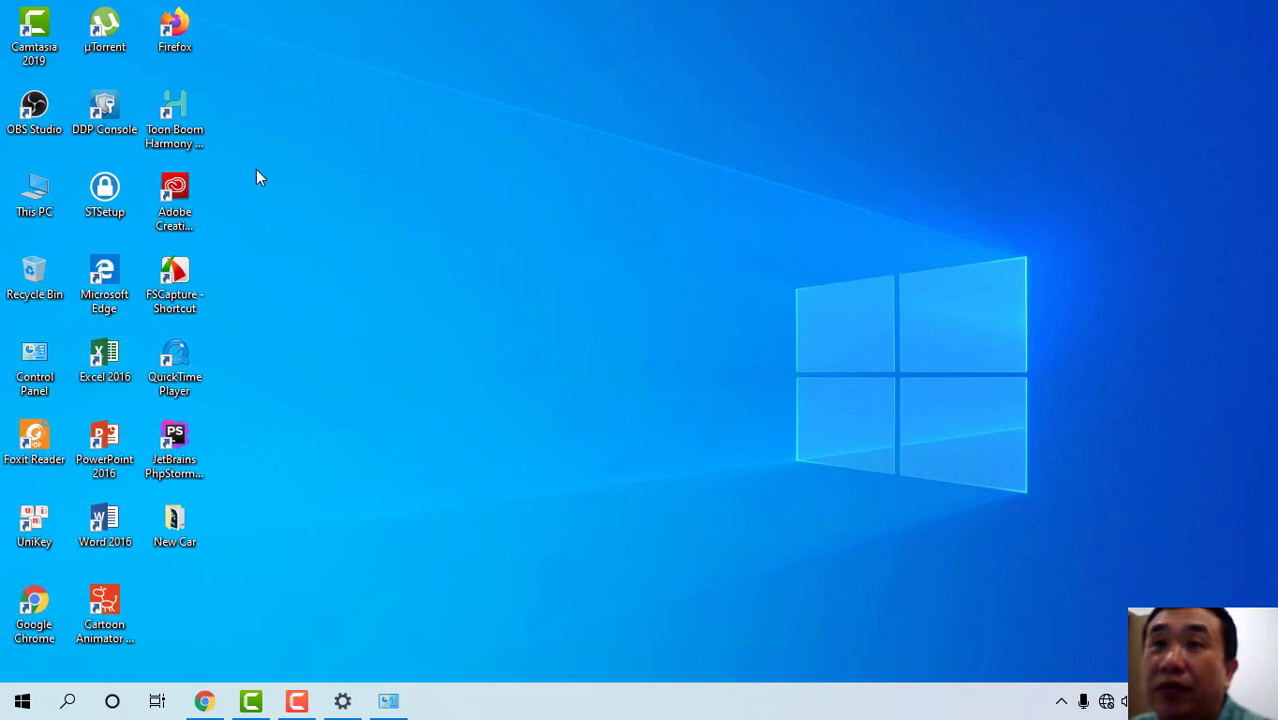
# - Launch Cartoon Animator 4, allow it to run, decline the sign-up offer and close the Scene Manager
pyautogui.doubleClick(108, 604)
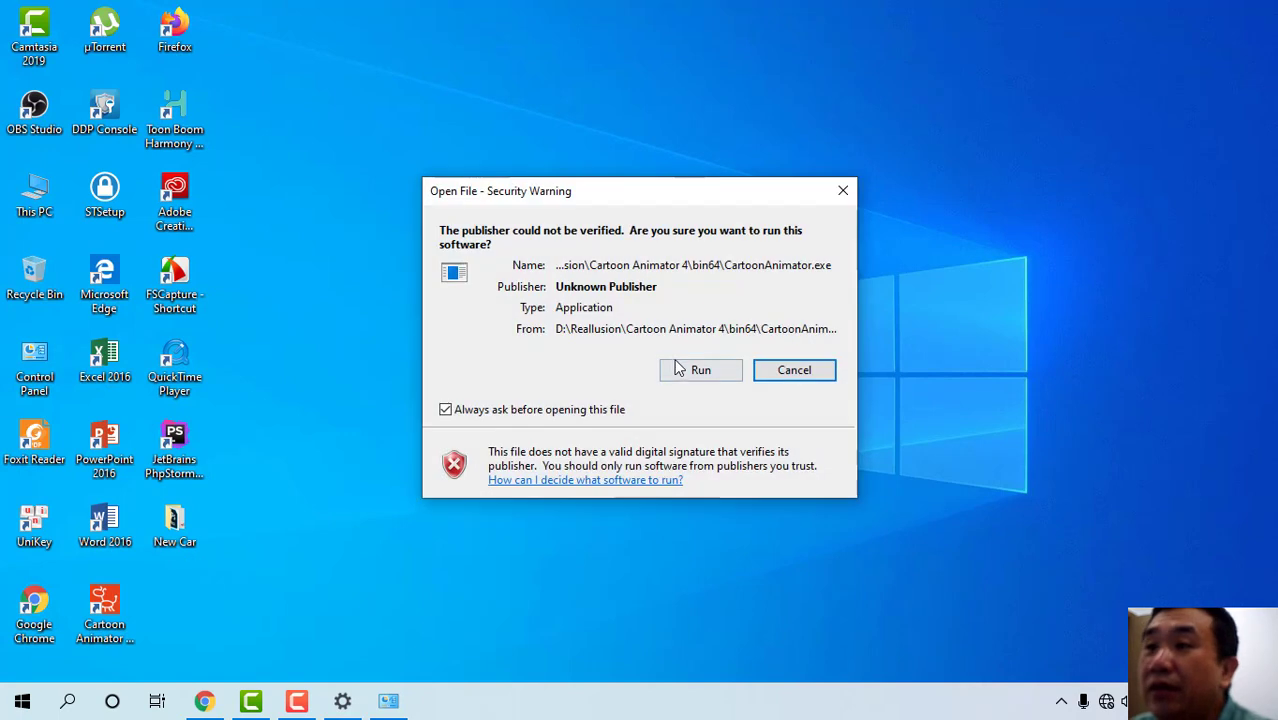
pyautogui.click(699, 368)
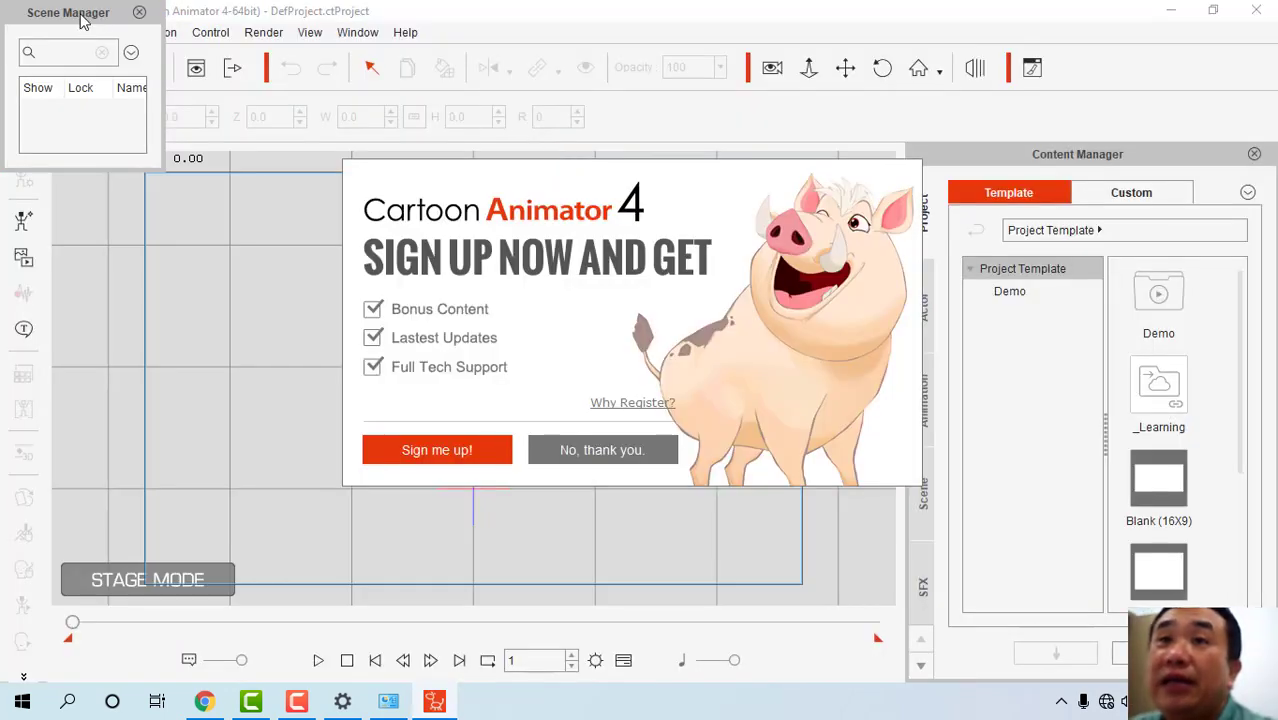
pyautogui.click(669, 450)
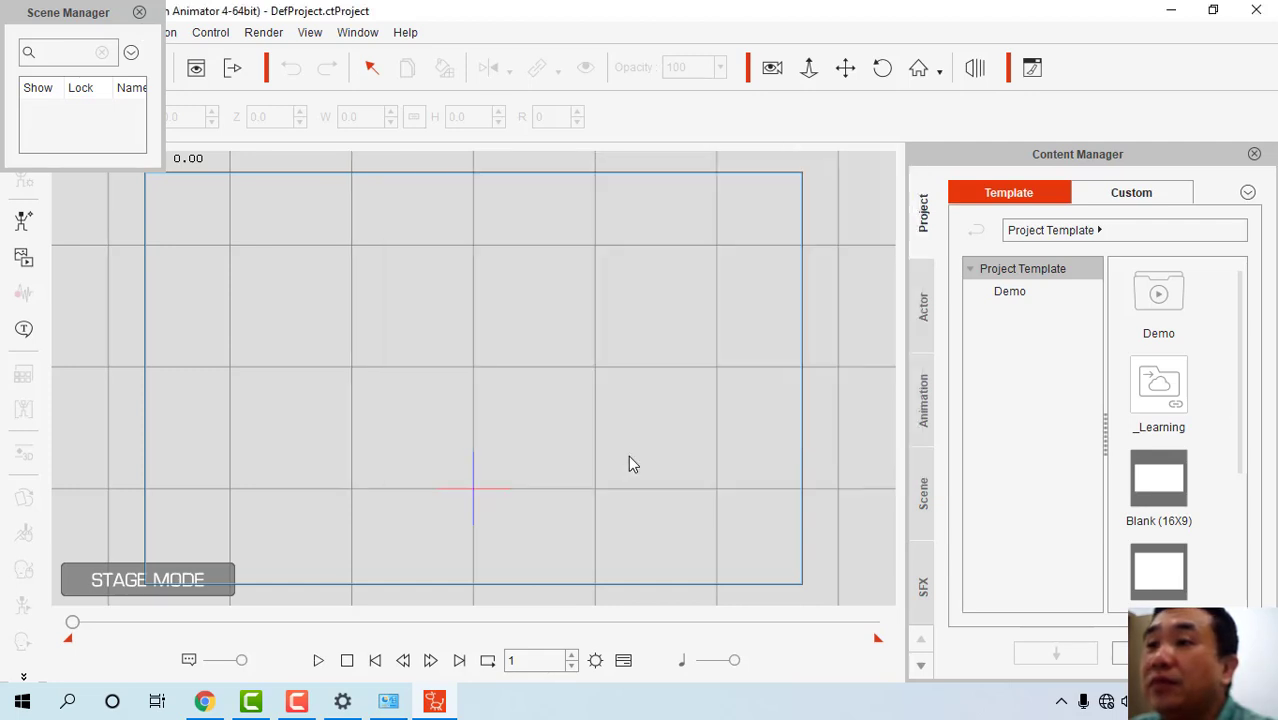
pyautogui.moveTo(110, 22); pyautogui.dragTo(430, 166)
pyautogui.click(459, 160)
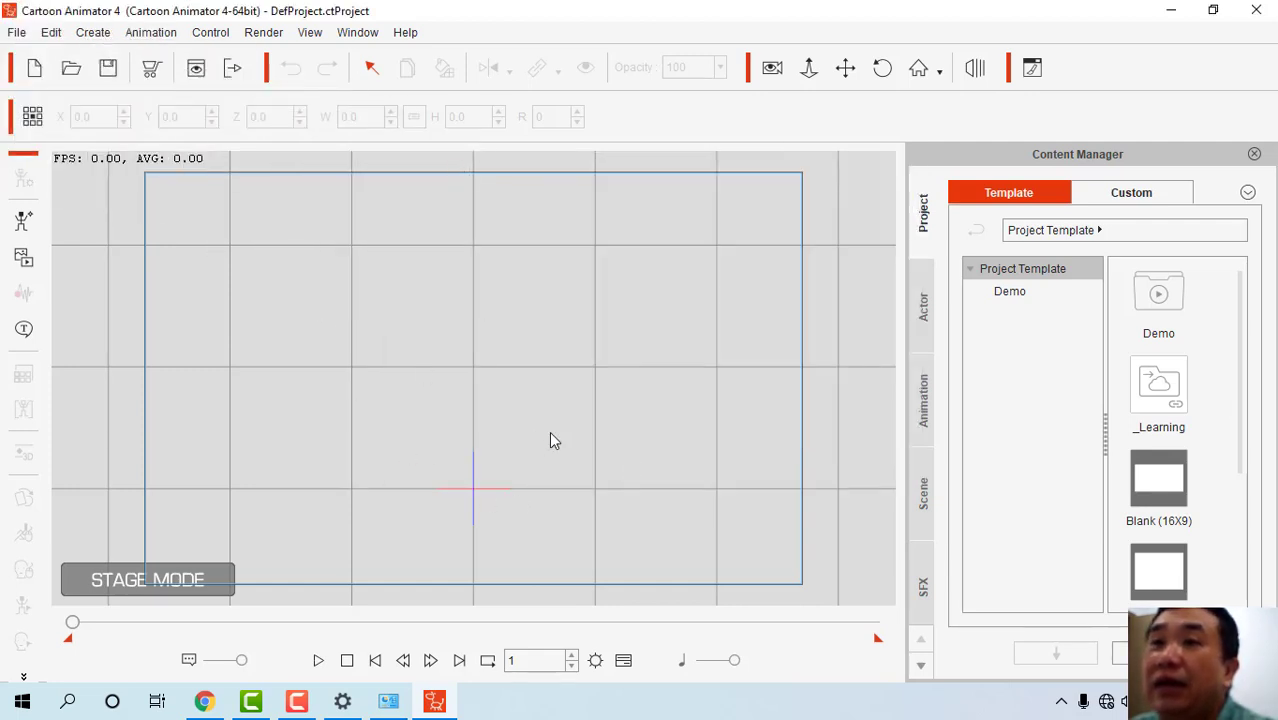
# - Switch to Adobe Illustrator CC 2019 by launching it from the installed programs
pyautogui.click(22, 701)
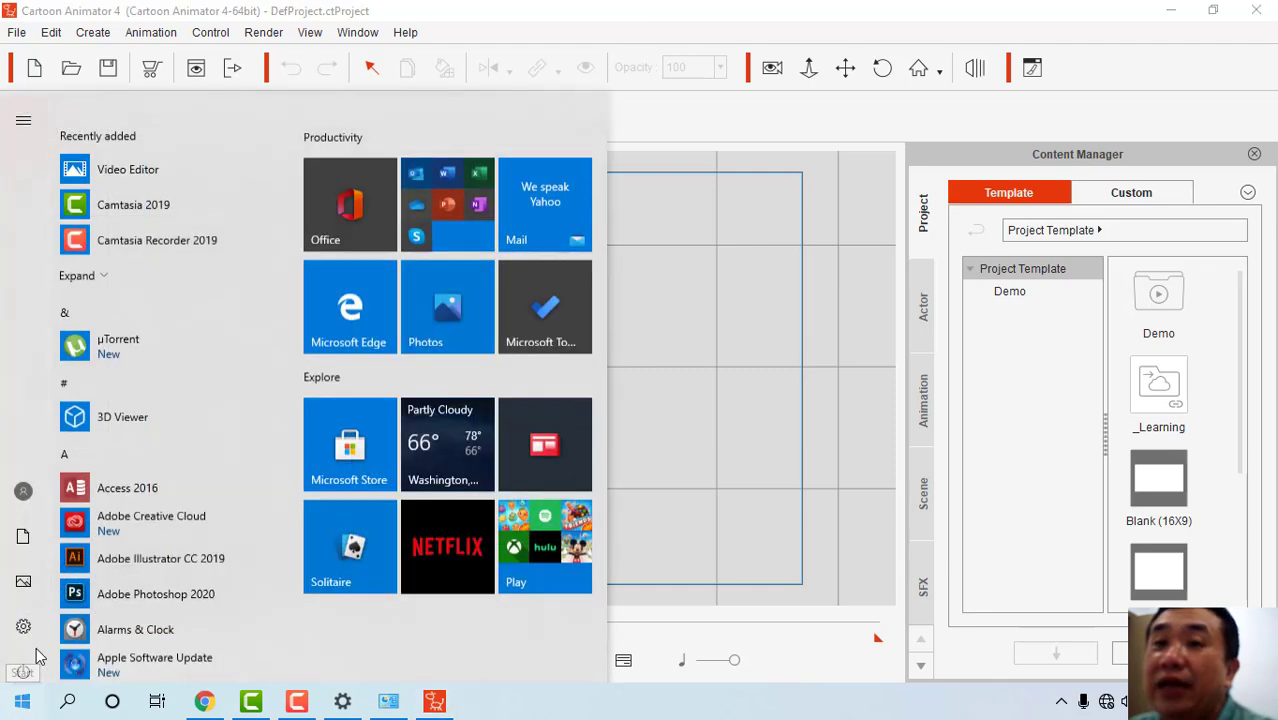
pyautogui.scroll(-3, 171, 443)
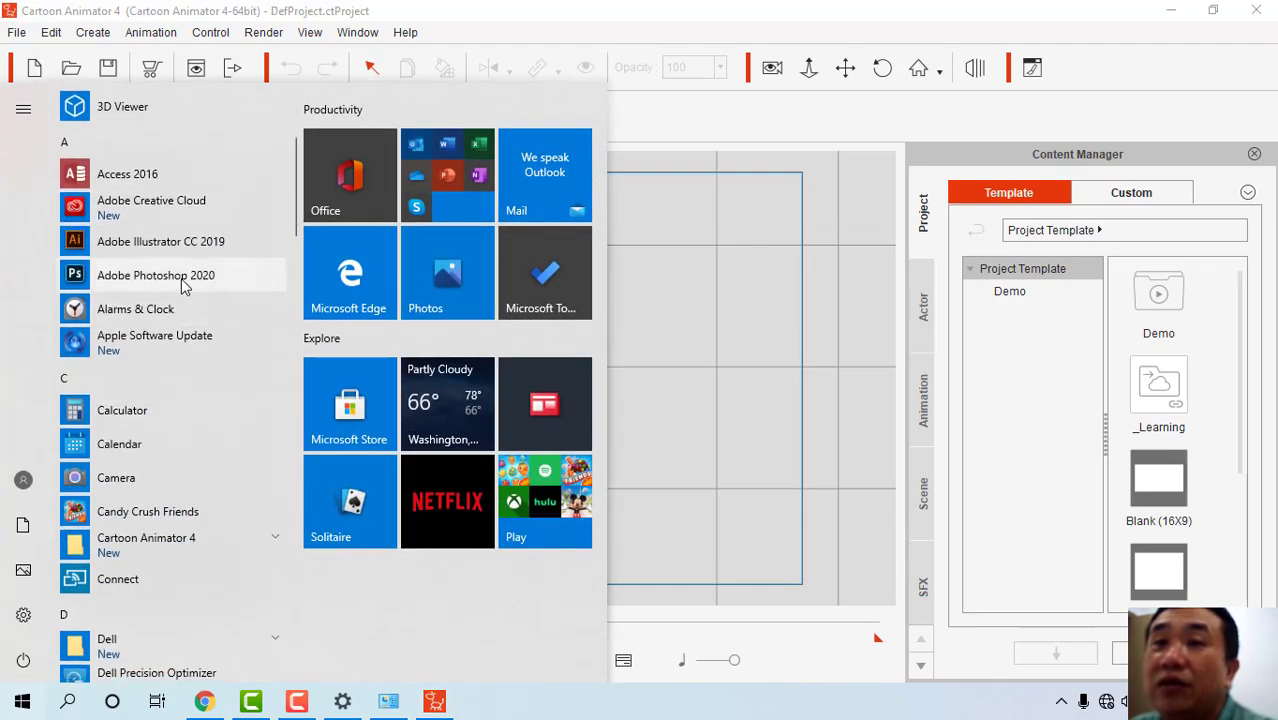
pyautogui.click(160, 242)
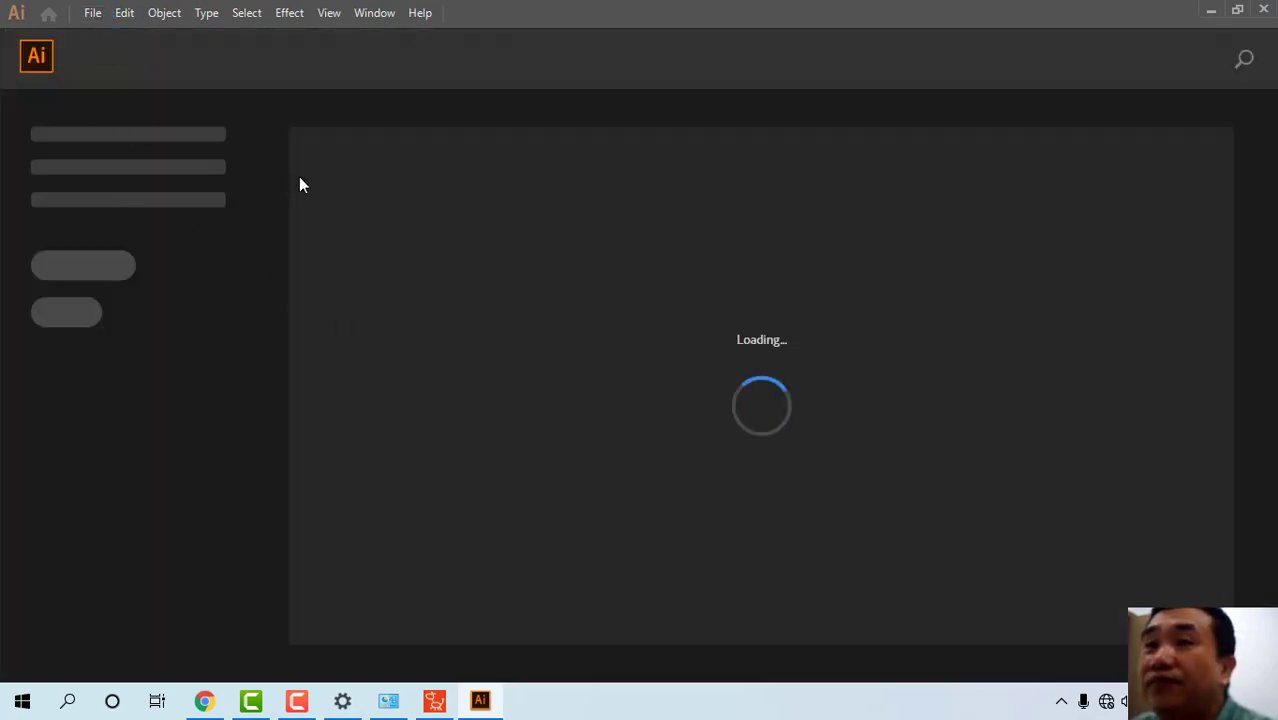
# - Create a new A4 document in landscape orientation, 841.89 x 595.276 pt
pyautogui.click(92, 14)
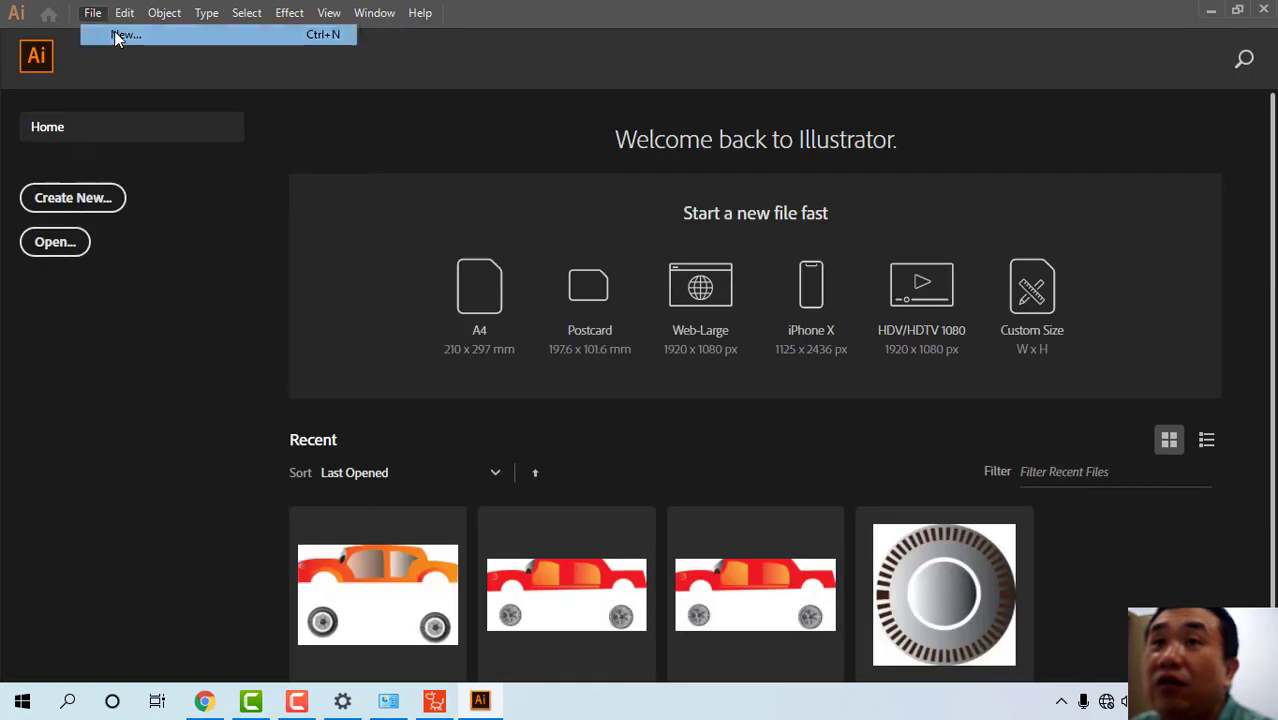
pyautogui.hotkey('ctrl', 'n')
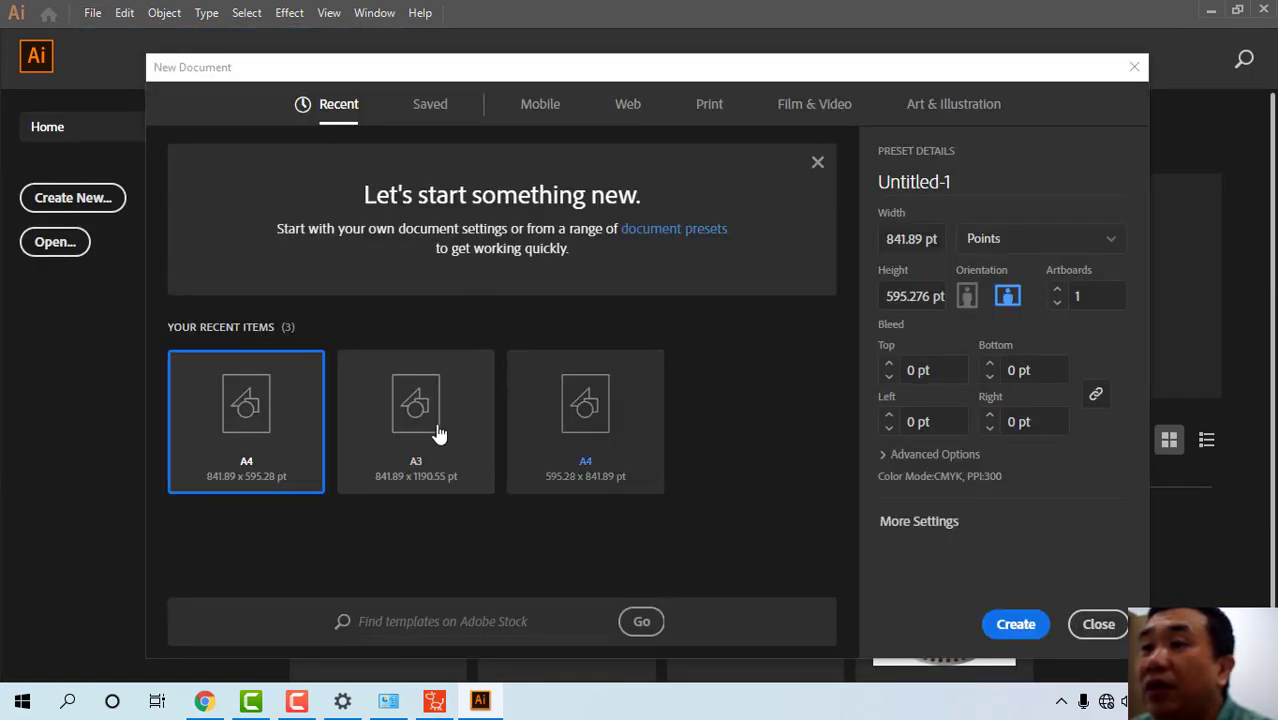
pyautogui.click(580, 402)
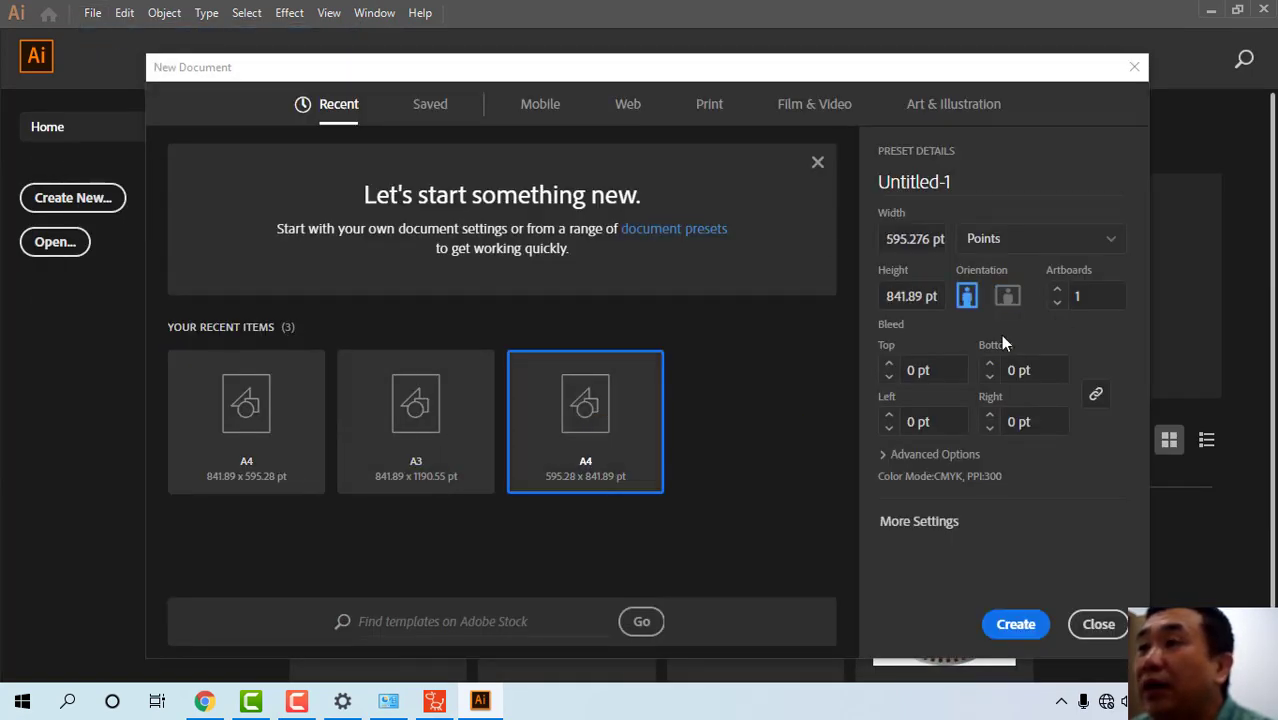
pyautogui.click(1008, 300)
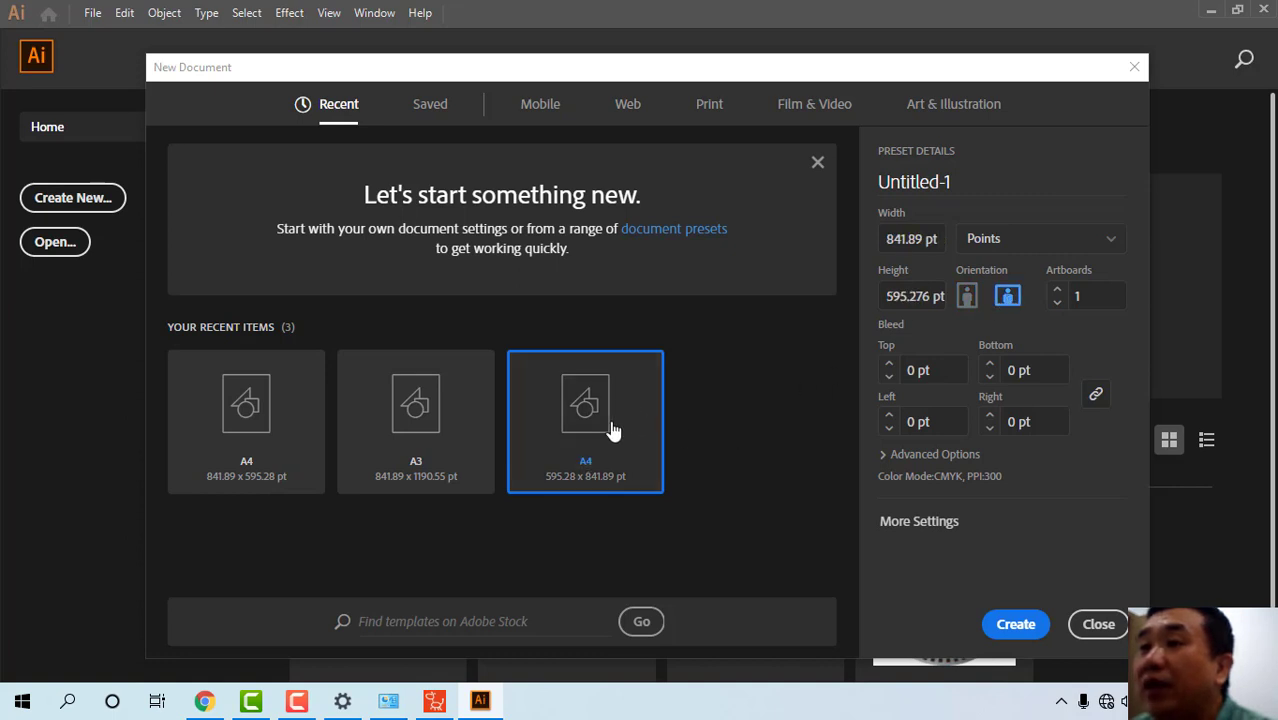
pyautogui.click(1015, 623)
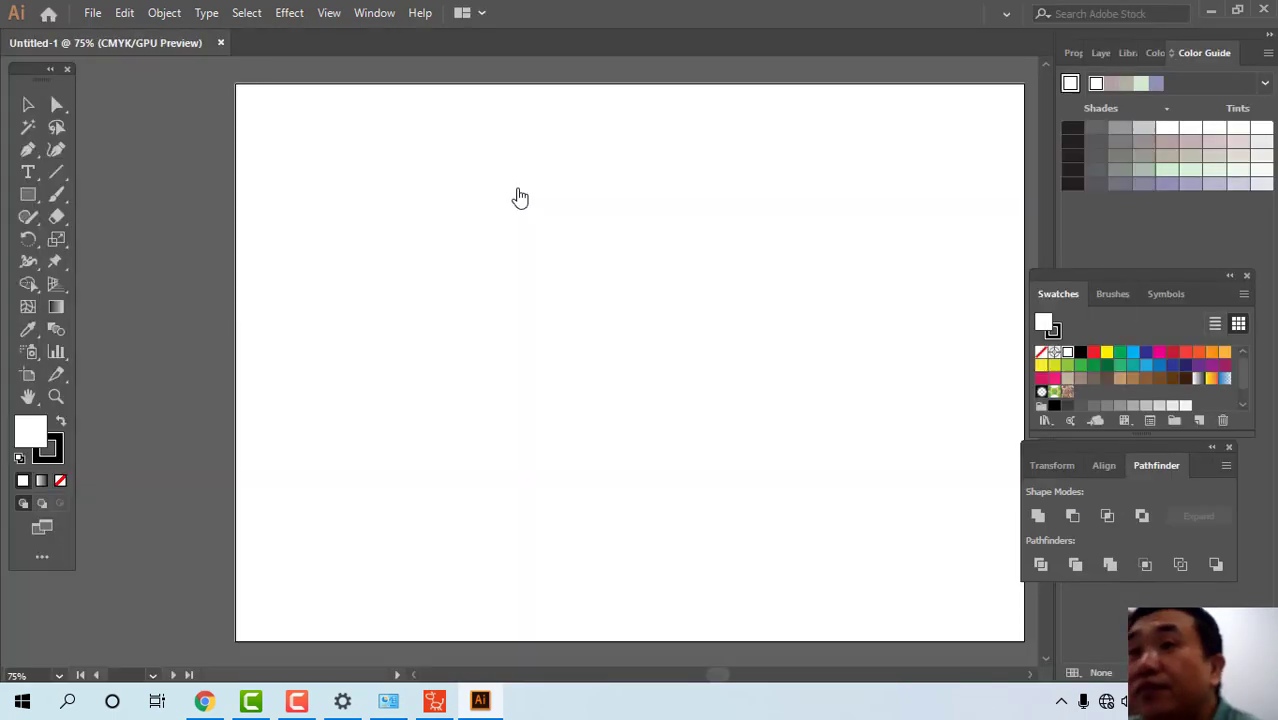
pyautogui.moveTo(636, 262); pyautogui.dragTo(605, 272)
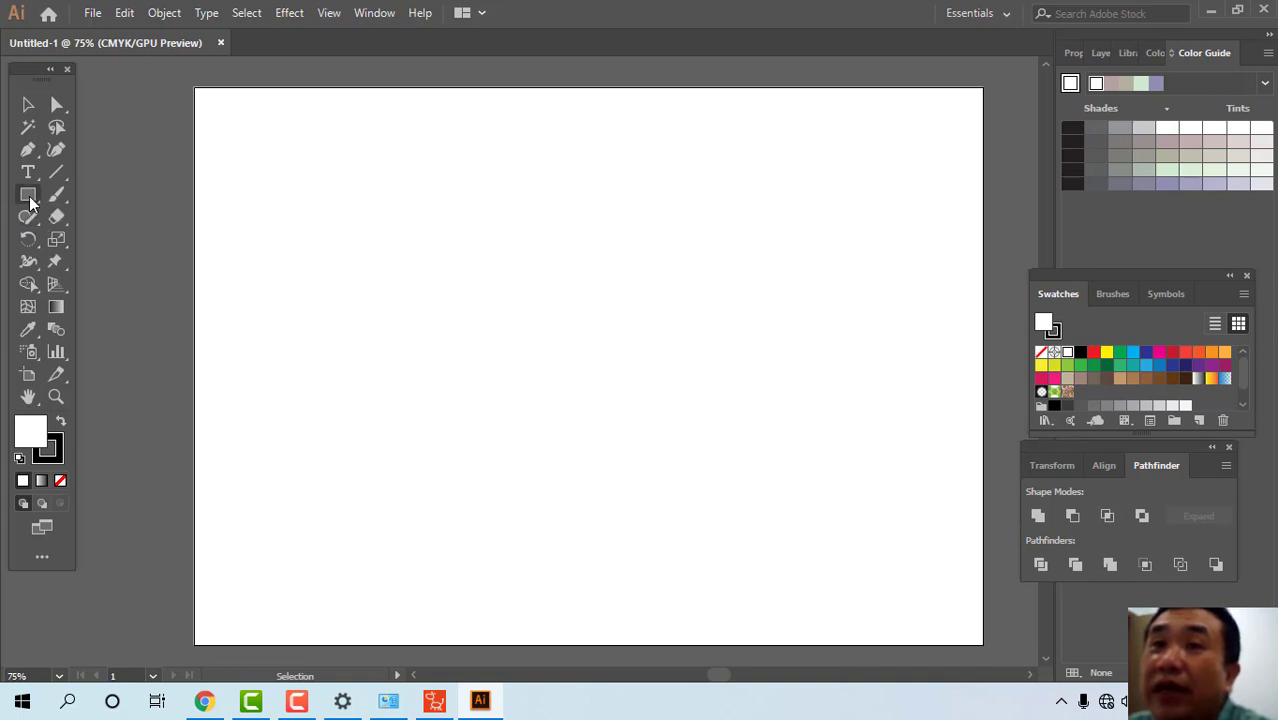
# - Draw a circle about 209 pt in diameter with the Ellipse tool and move it slightly right on the artboard
pyautogui.click(29, 197)
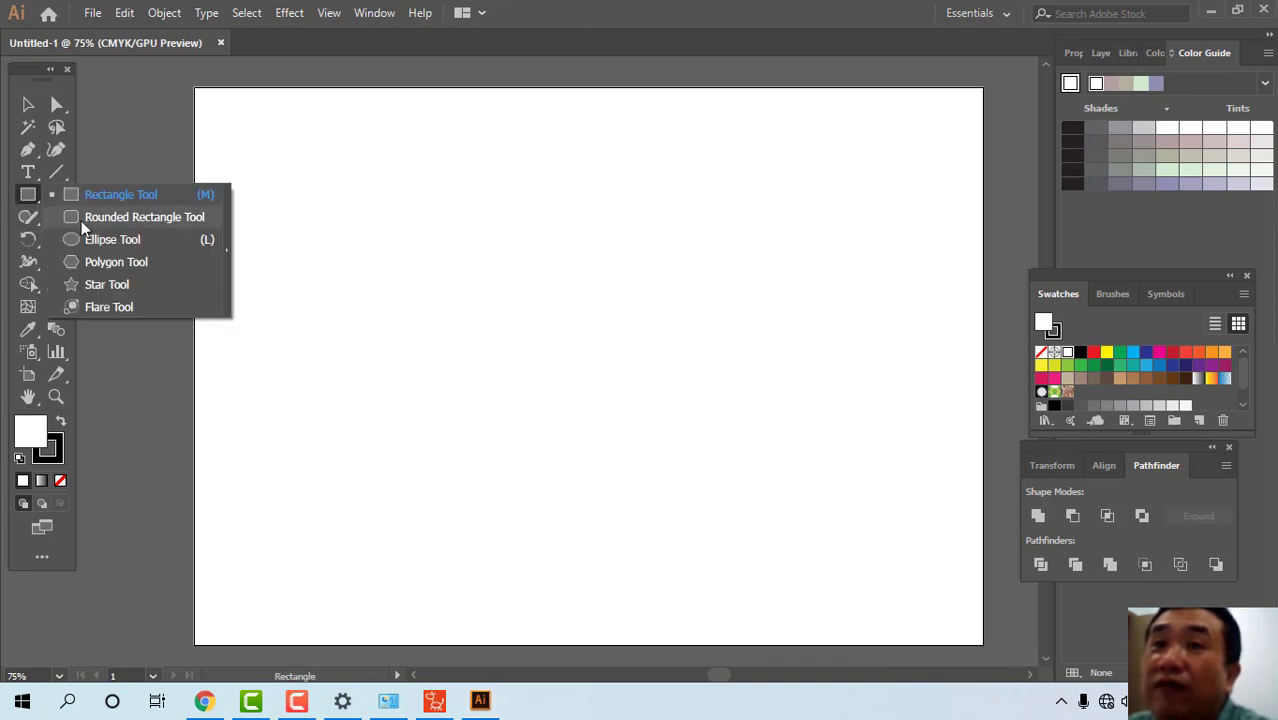
pyautogui.click(100, 244)
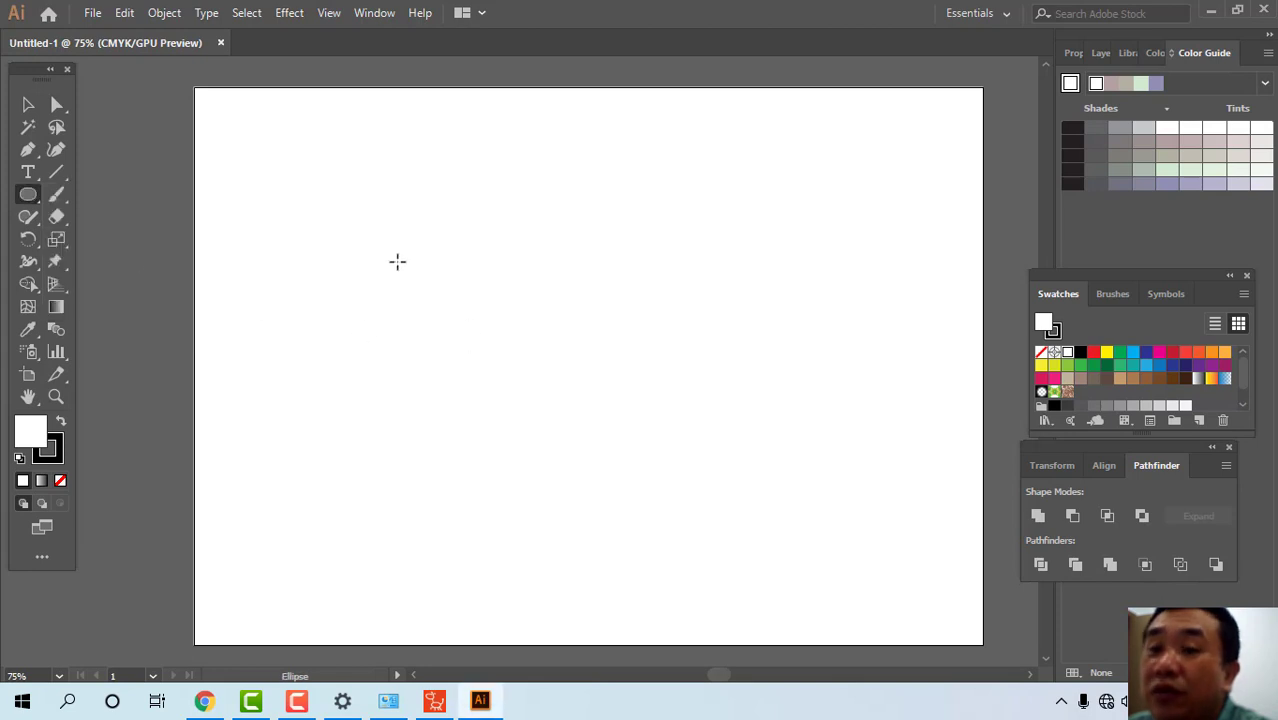
pyautogui.moveTo(393, 251); pyautogui.dragTo(588, 447)
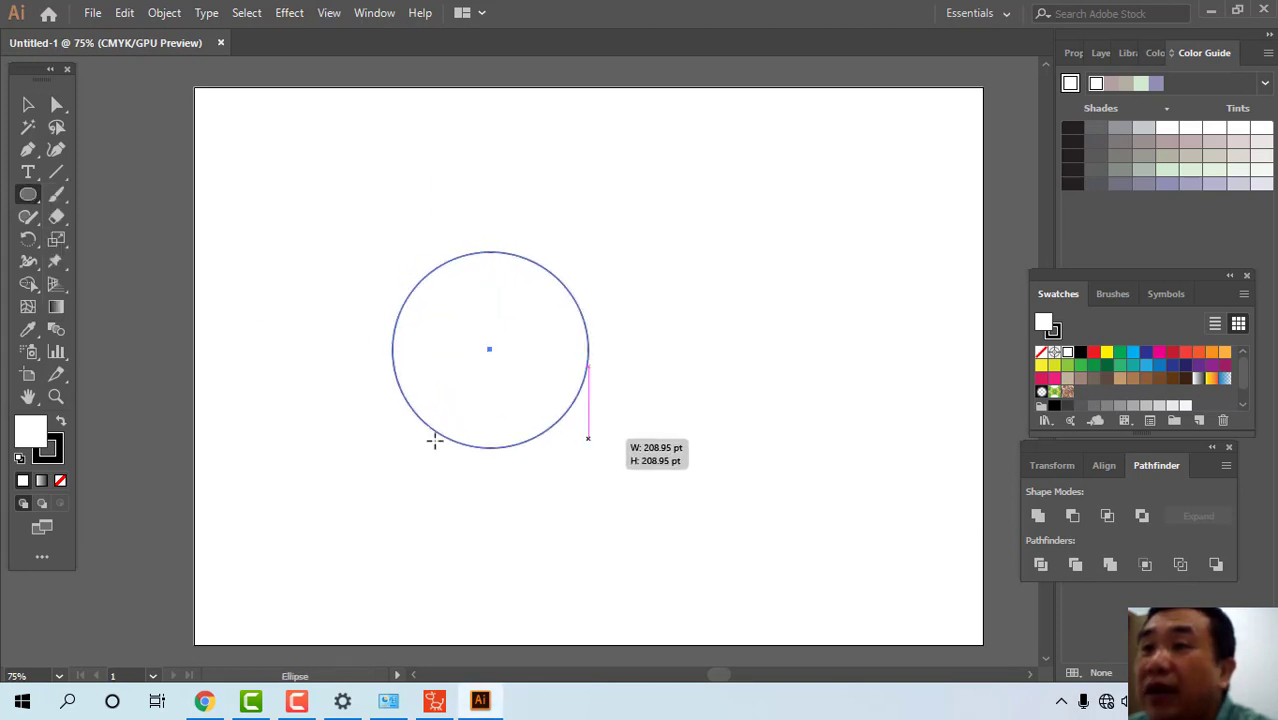
pyautogui.click(28, 104)
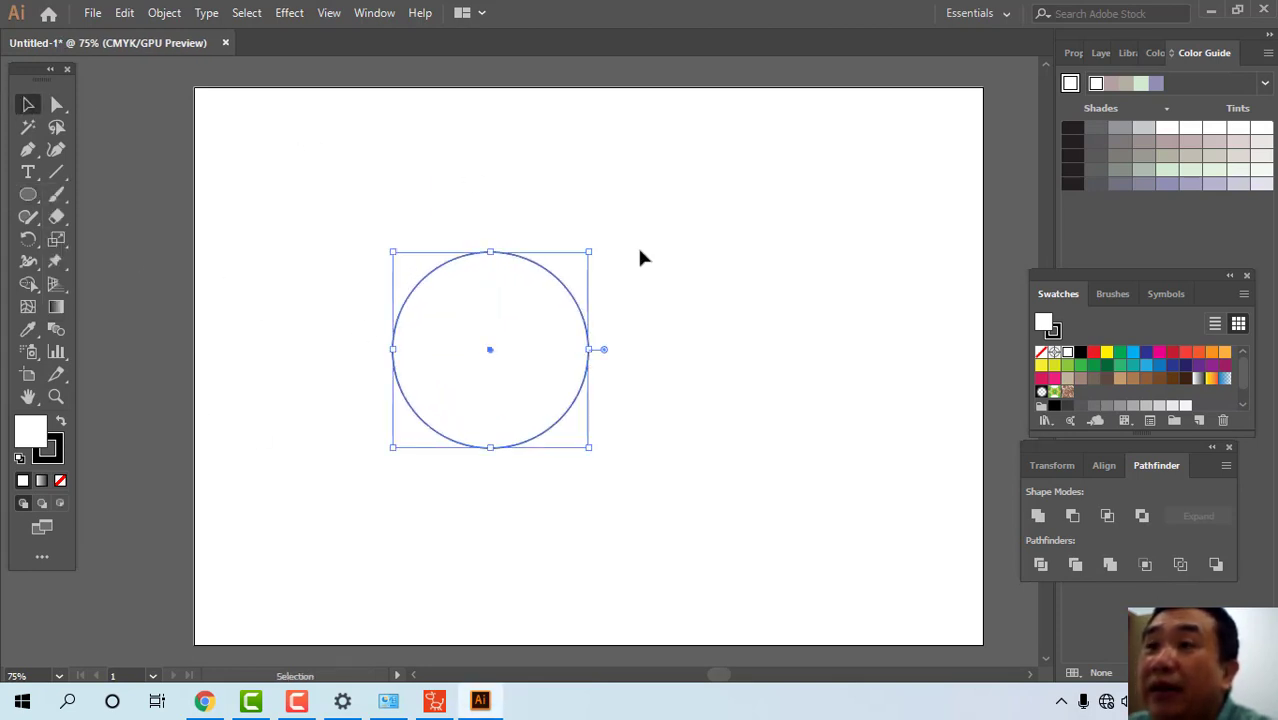
pyautogui.moveTo(506, 260); pyautogui.dragTo(551, 260)
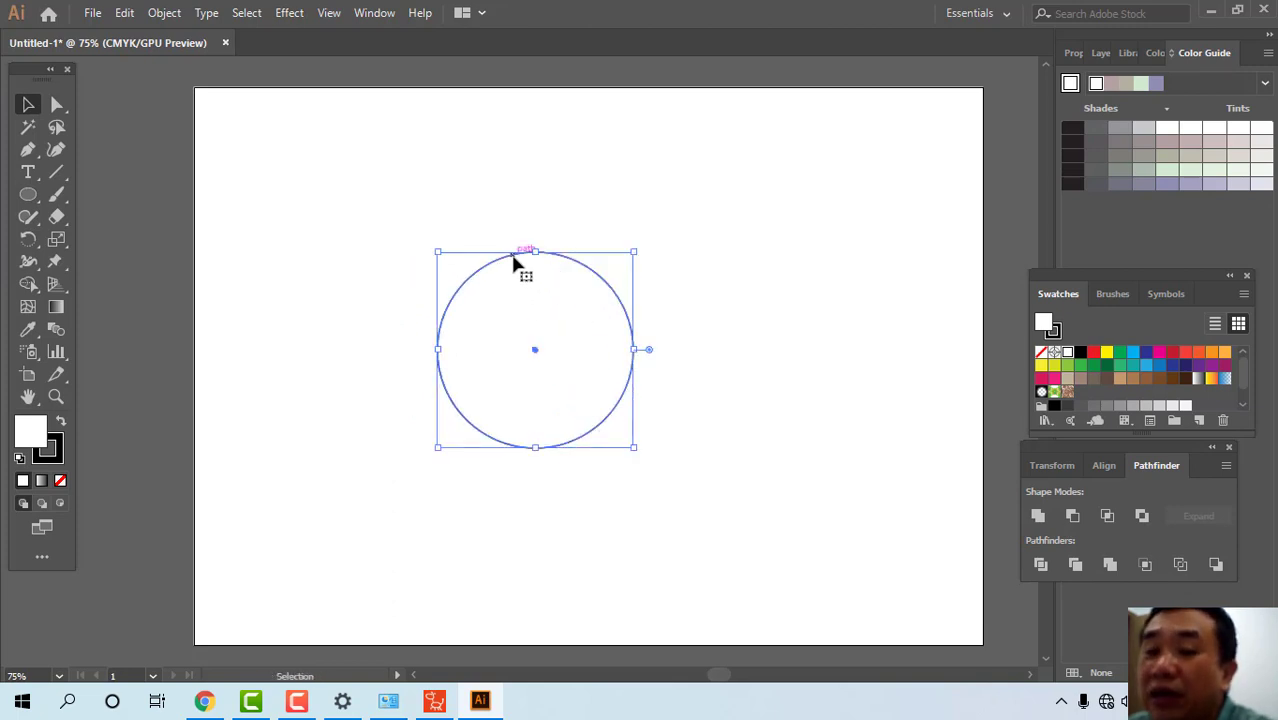
# - Duplicate the circle, scale the copy down and position it inside the original circle
pyautogui.moveTo(516, 262); pyautogui.dragTo(592, 261)
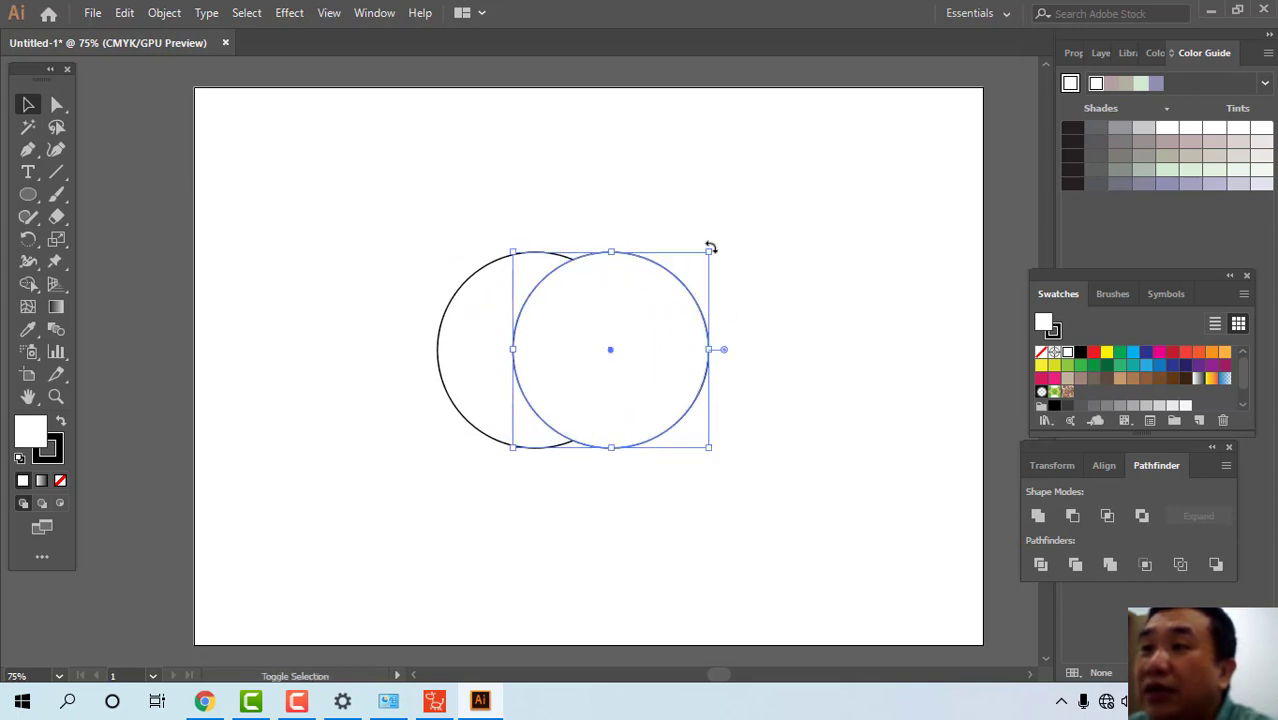
pyautogui.moveTo(708, 251); pyautogui.dragTo(677, 284)
pyautogui.moveTo(650, 362); pyautogui.dragTo(590, 352)
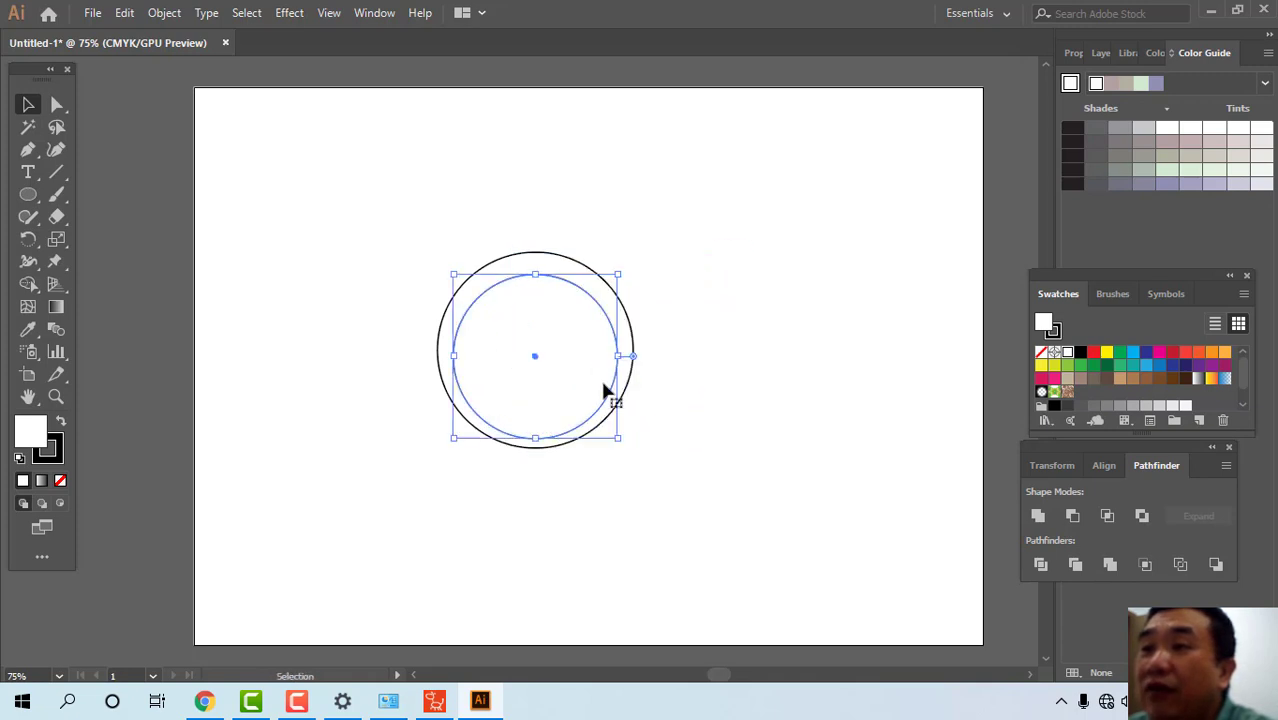
pyautogui.moveTo(618, 438); pyautogui.dragTo(608, 426)
pyautogui.moveTo(454, 274); pyautogui.dragTo(472, 292)
pyautogui.click(673, 397)
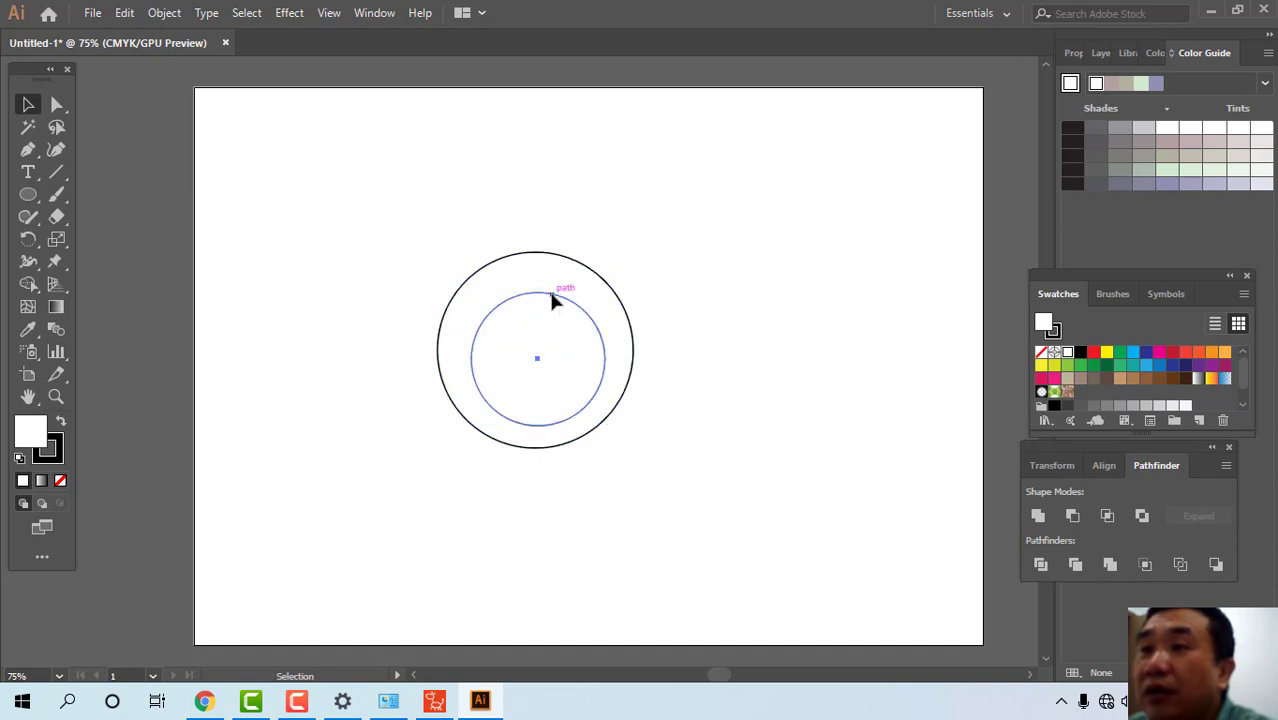
pyautogui.doubleClick(555, 300)
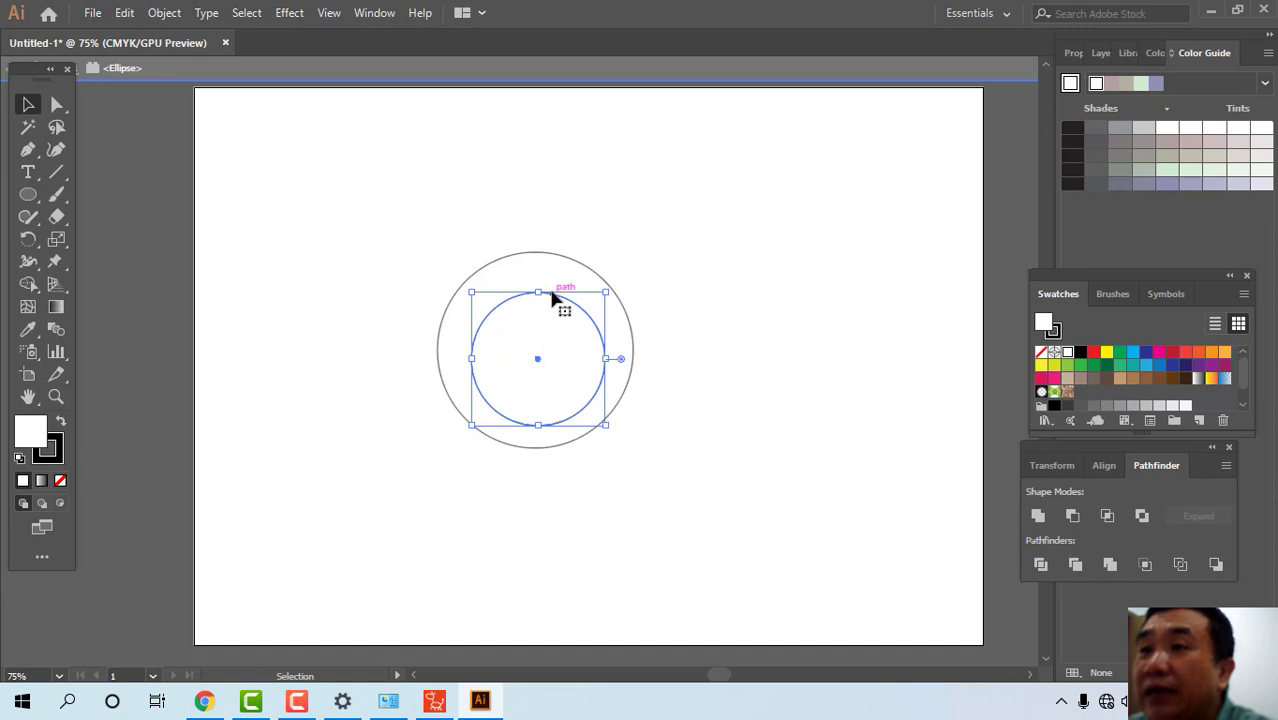
pyautogui.moveTo(555, 300); pyautogui.dragTo(548, 298)
# - Try to select both circles together inside isolation mode to align them
pyautogui.click(336, 207)
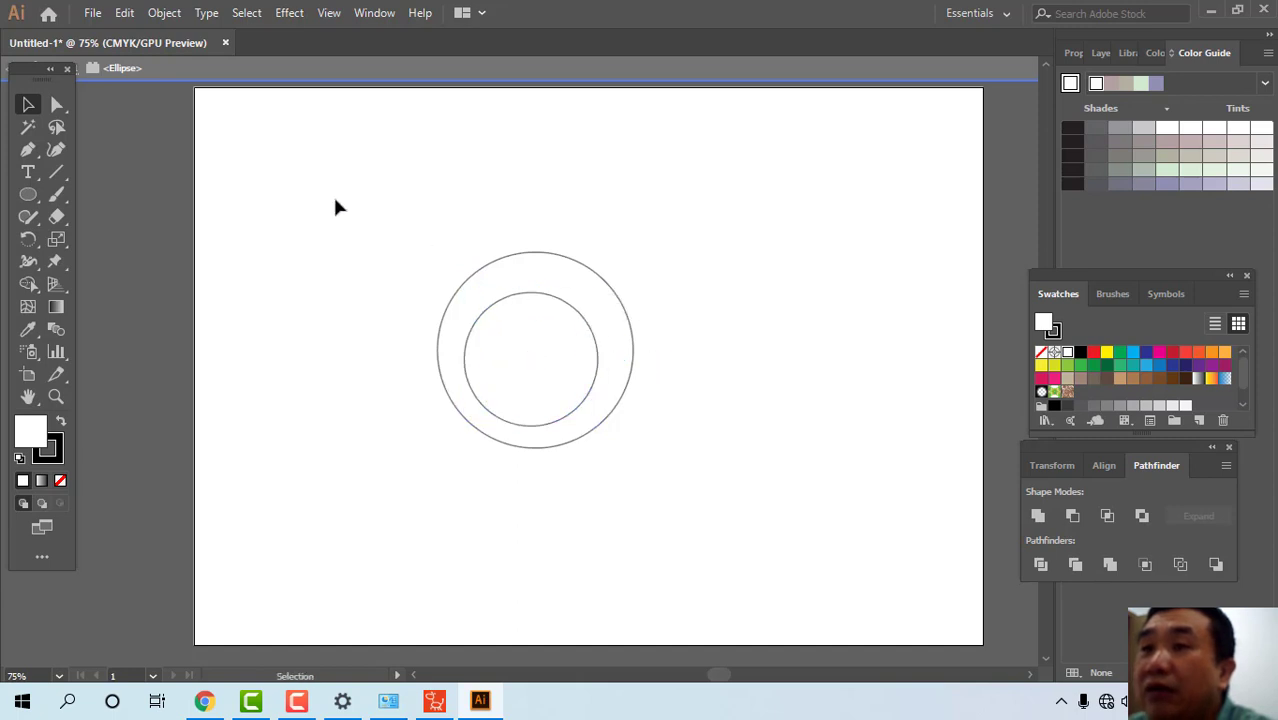
pyautogui.moveTo(334, 192); pyautogui.dragTo(688, 465)
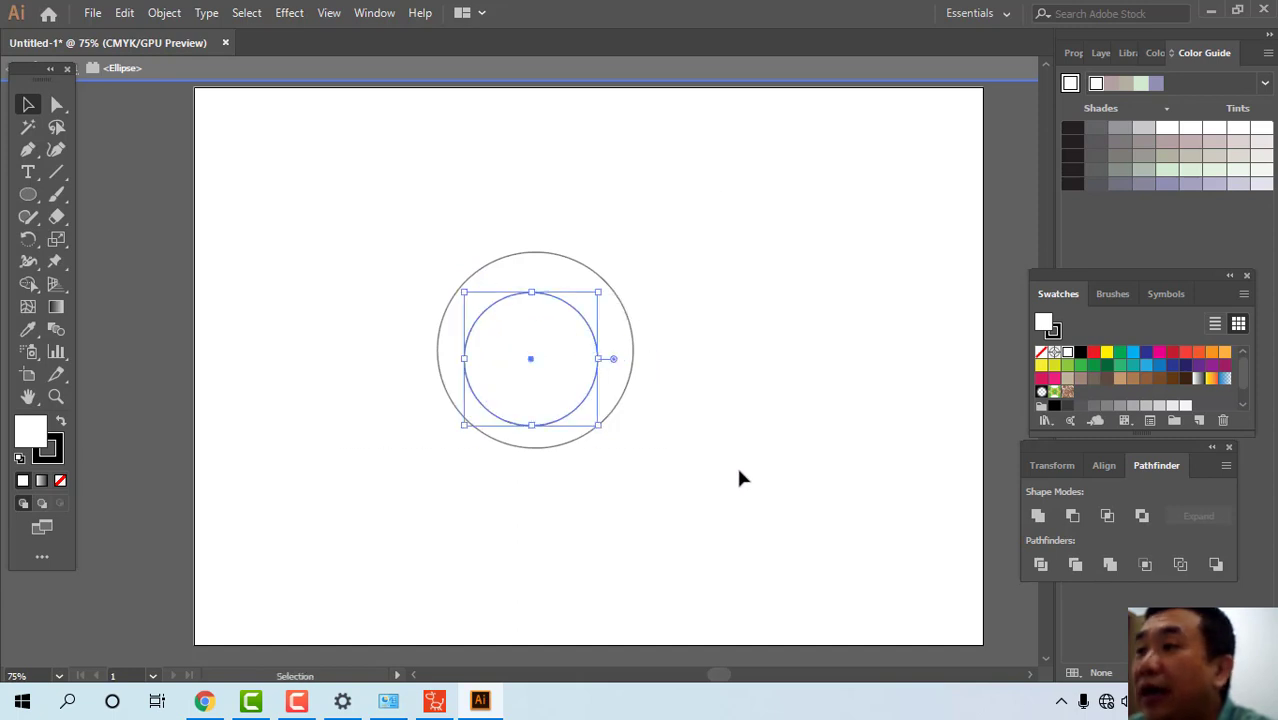
pyautogui.click(1104, 466)
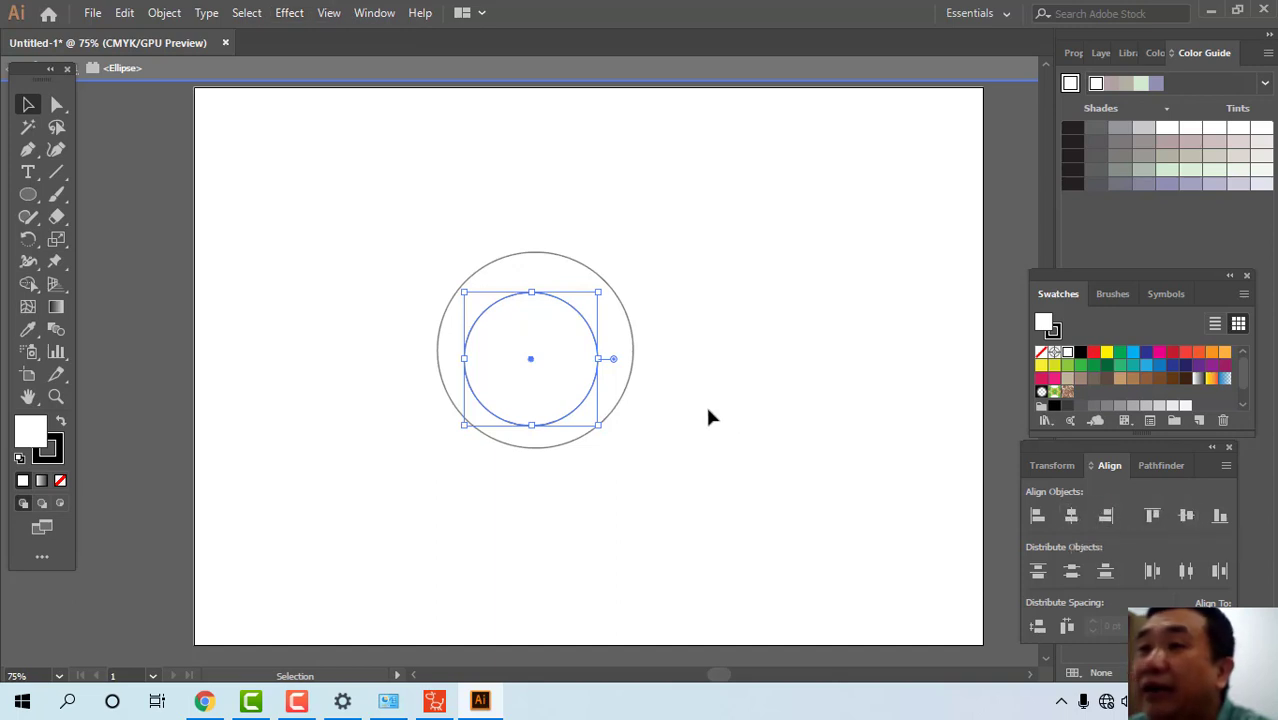
pyautogui.click(727, 492)
pyautogui.click(498, 310)
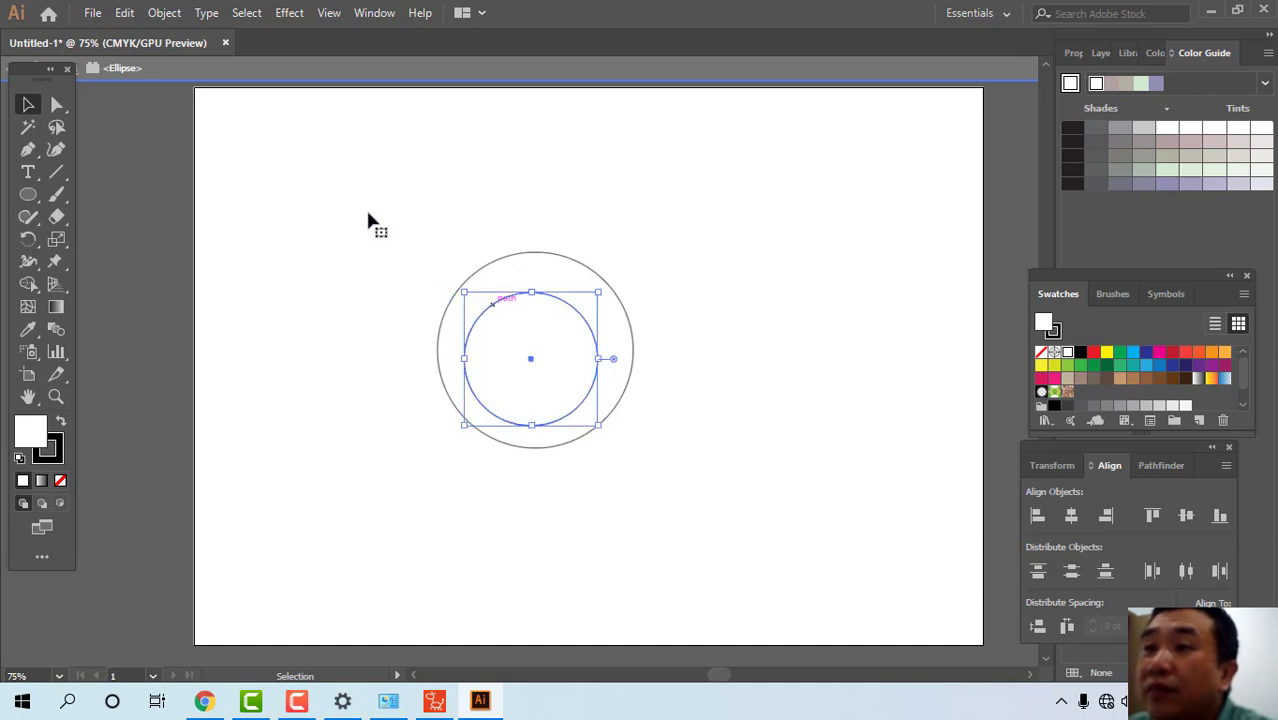
pyautogui.moveTo(367, 188); pyautogui.dragTo(737, 505)
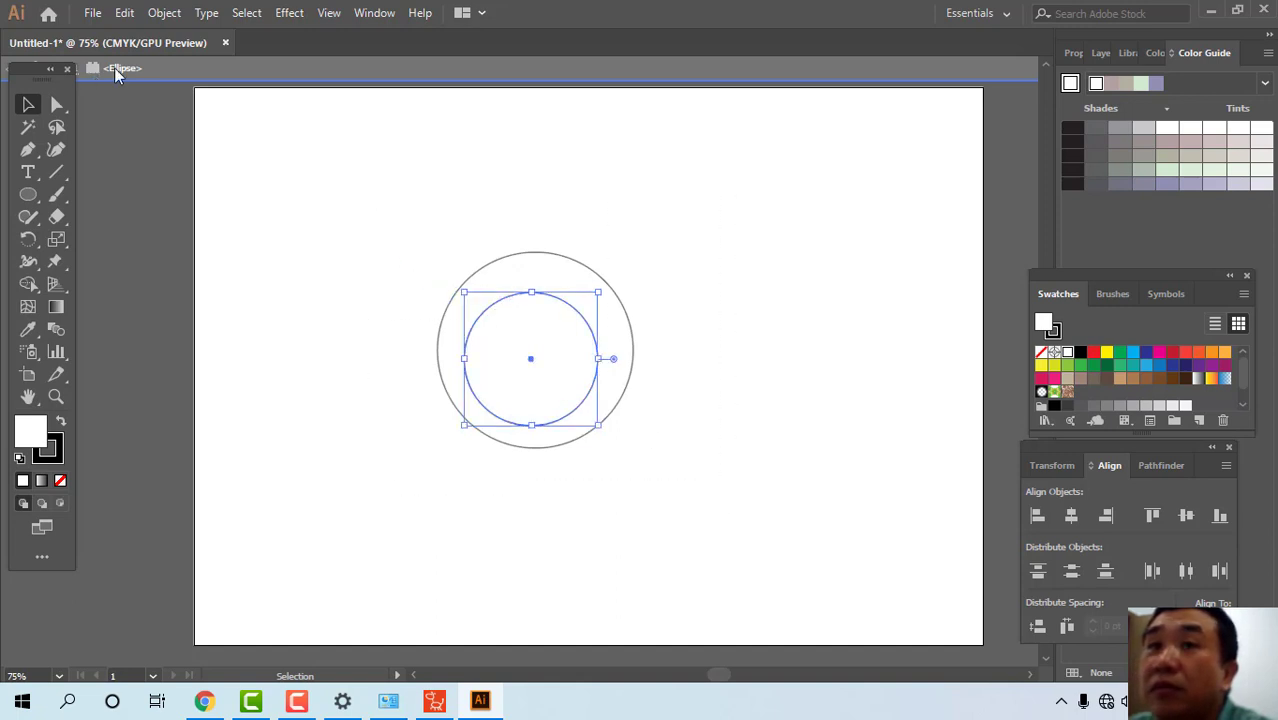
# - Exit isolation mode and align both circles to each other by their horizontal and vertical centers
pyautogui.moveTo(62, 74); pyautogui.dragTo(50, 76)
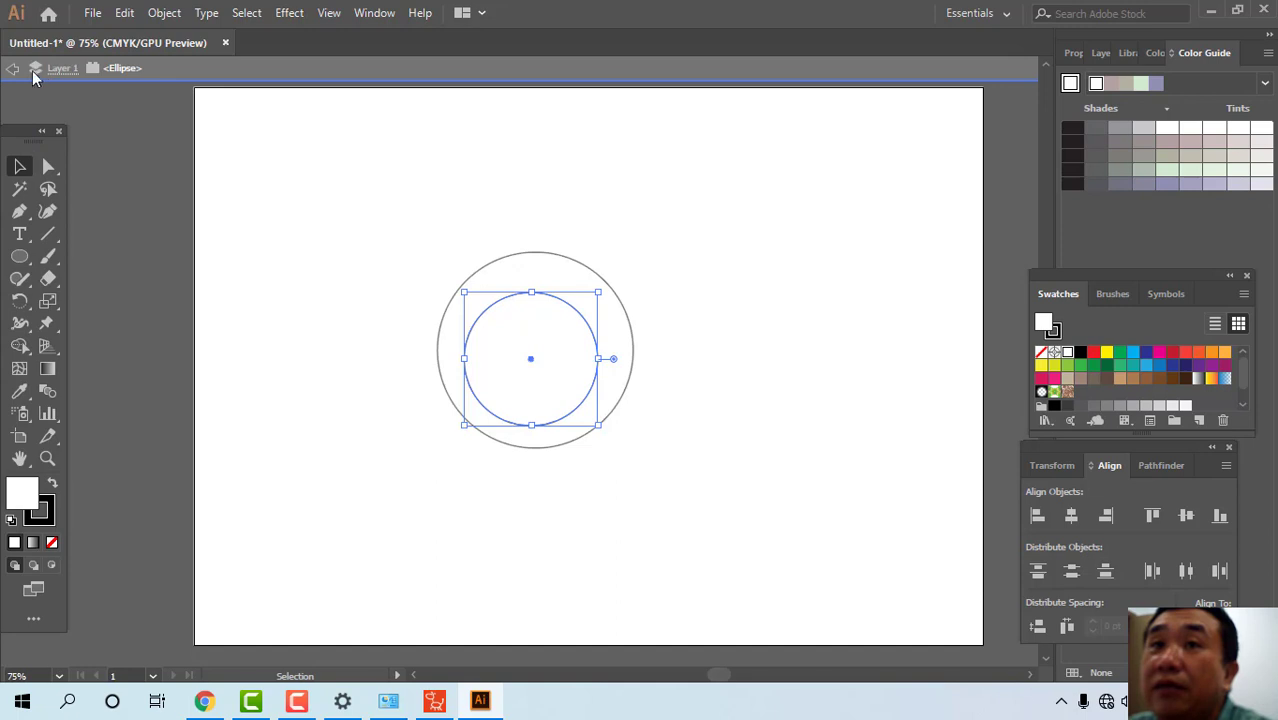
pyautogui.click(11, 72)
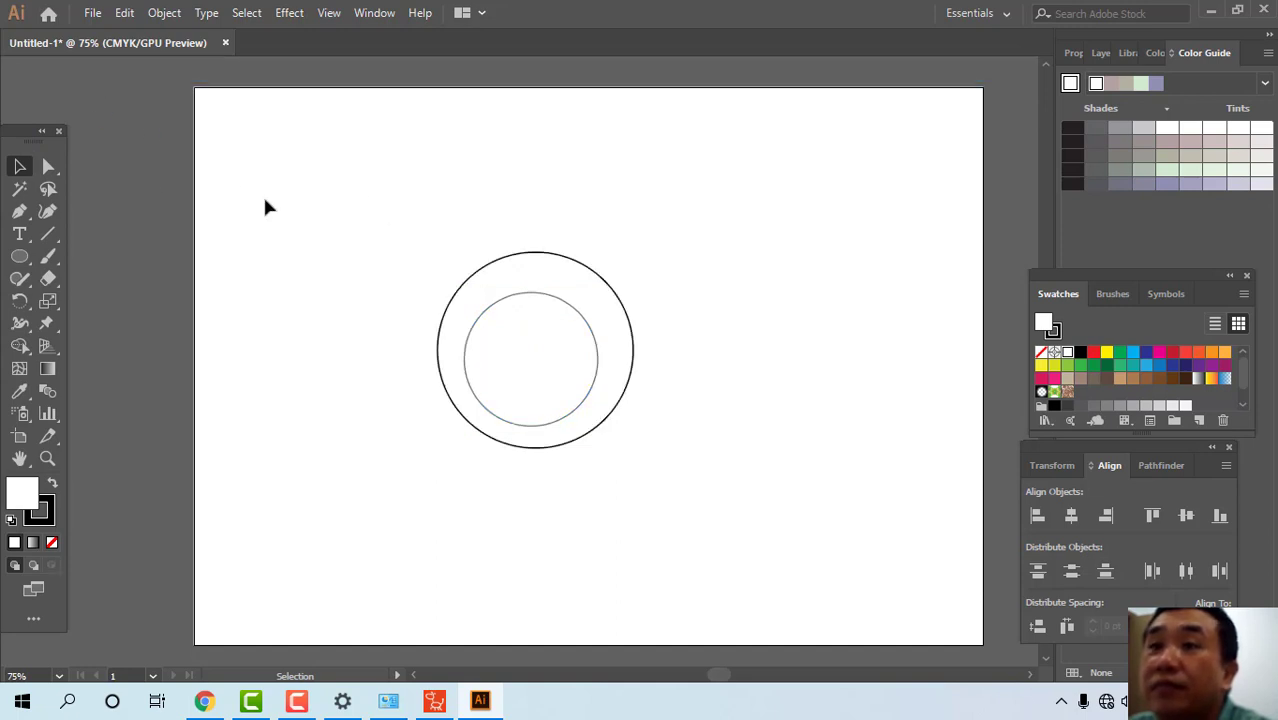
pyautogui.moveTo(369, 166); pyautogui.dragTo(727, 492)
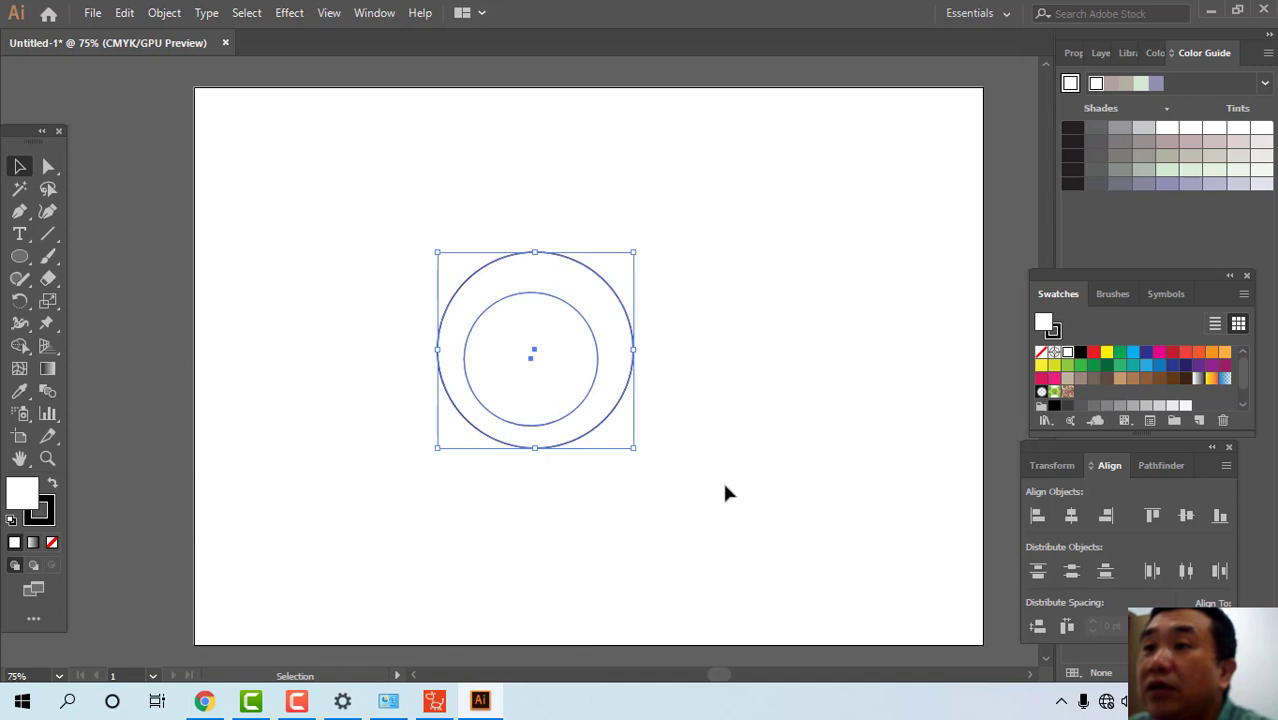
pyautogui.click(1071, 515)
pyautogui.click(1186, 516)
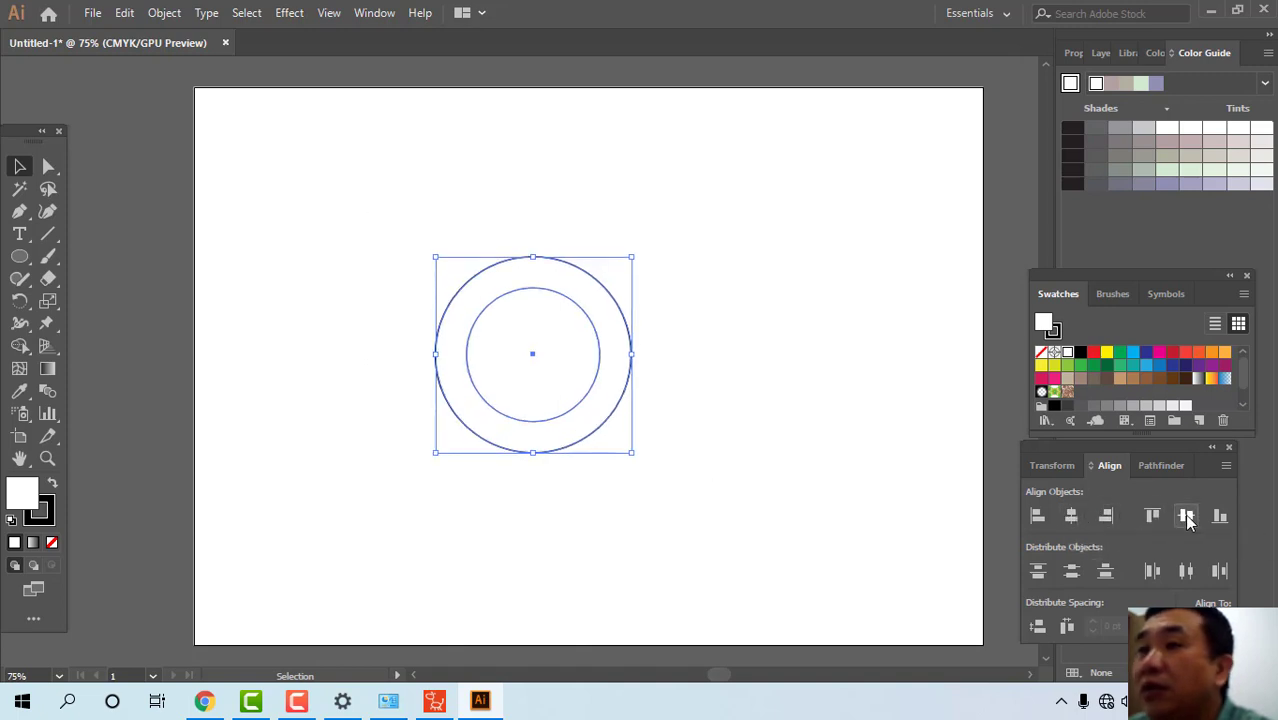
pyautogui.click(735, 405)
# - Subtract the inner circle from the outer one with Pathfinder's Minus Front to form a ring
pyautogui.moveTo(286, 185); pyautogui.dragTo(730, 518)
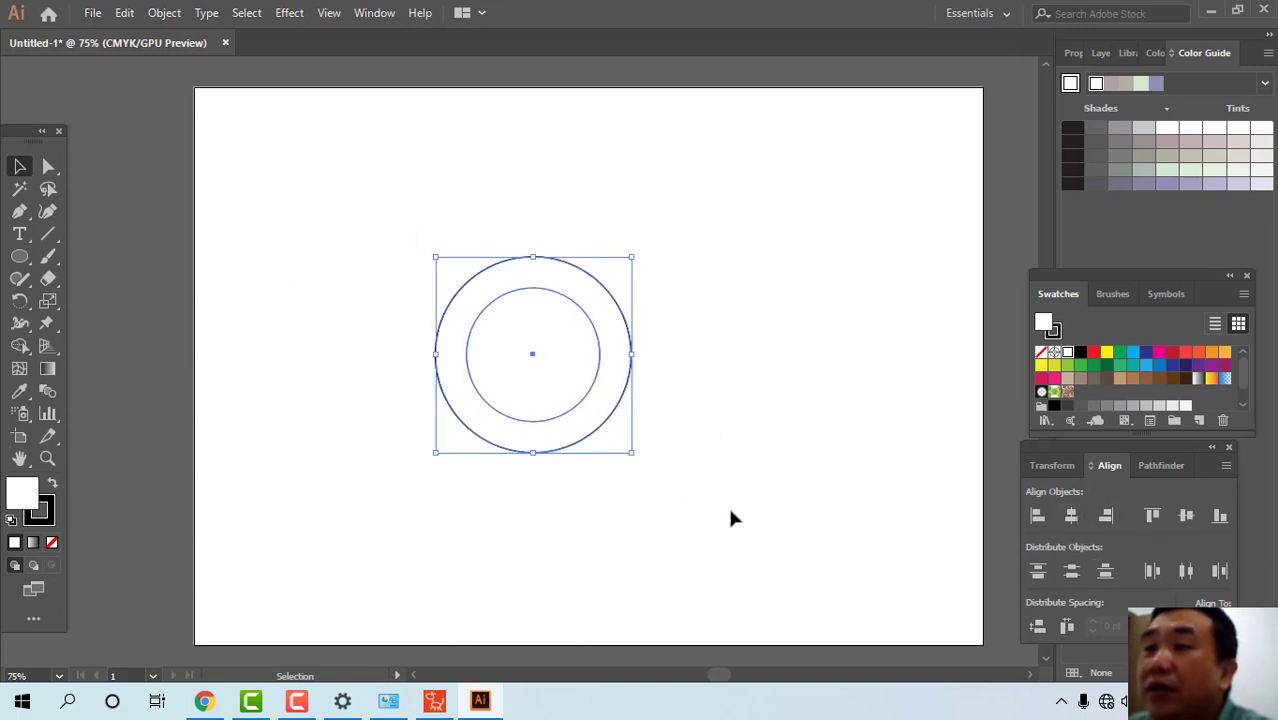
pyautogui.click(1160, 465)
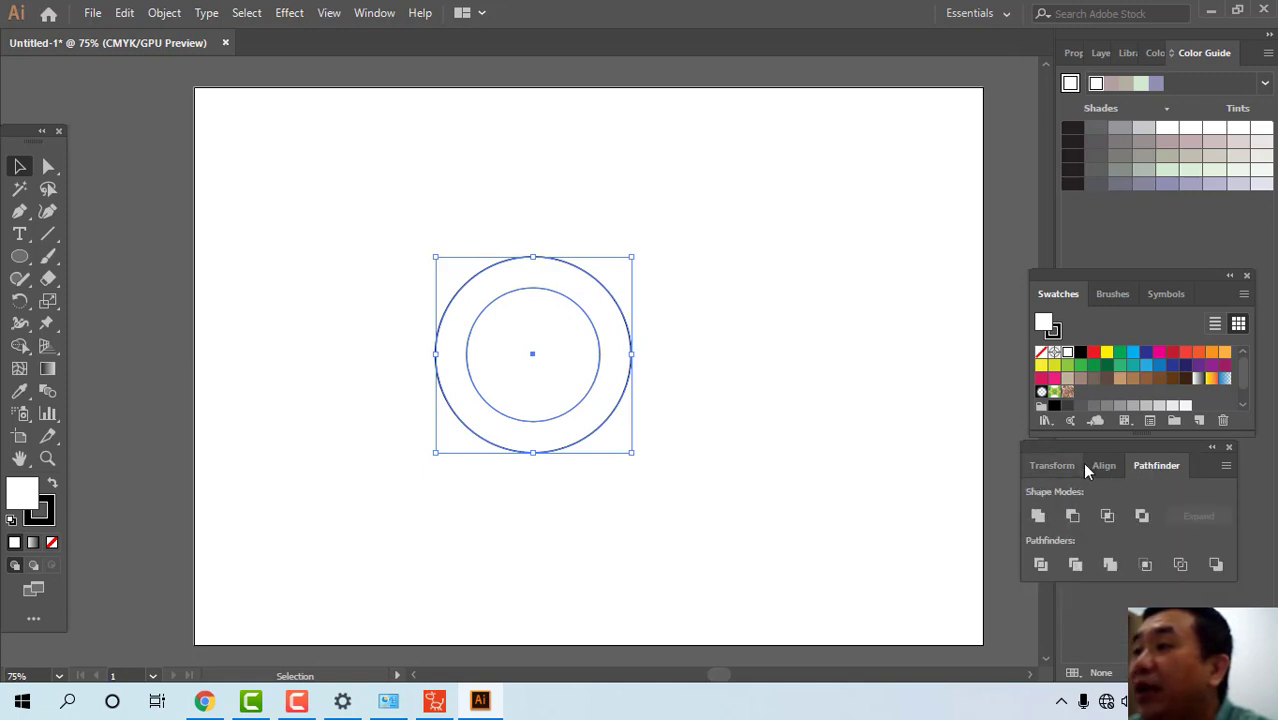
pyautogui.click(1071, 517)
pyautogui.click(566, 406)
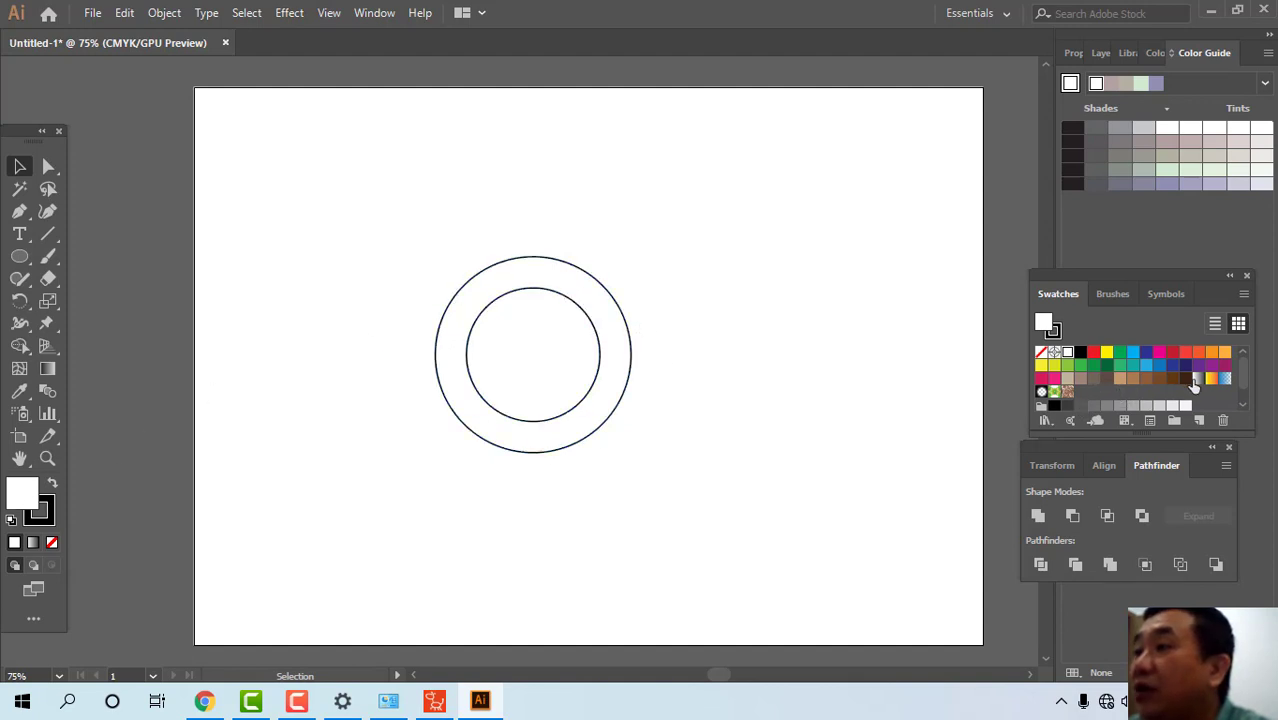
# - Fill the ring with the white-to-black linear gradient swatch
pyautogui.click(1198, 379)
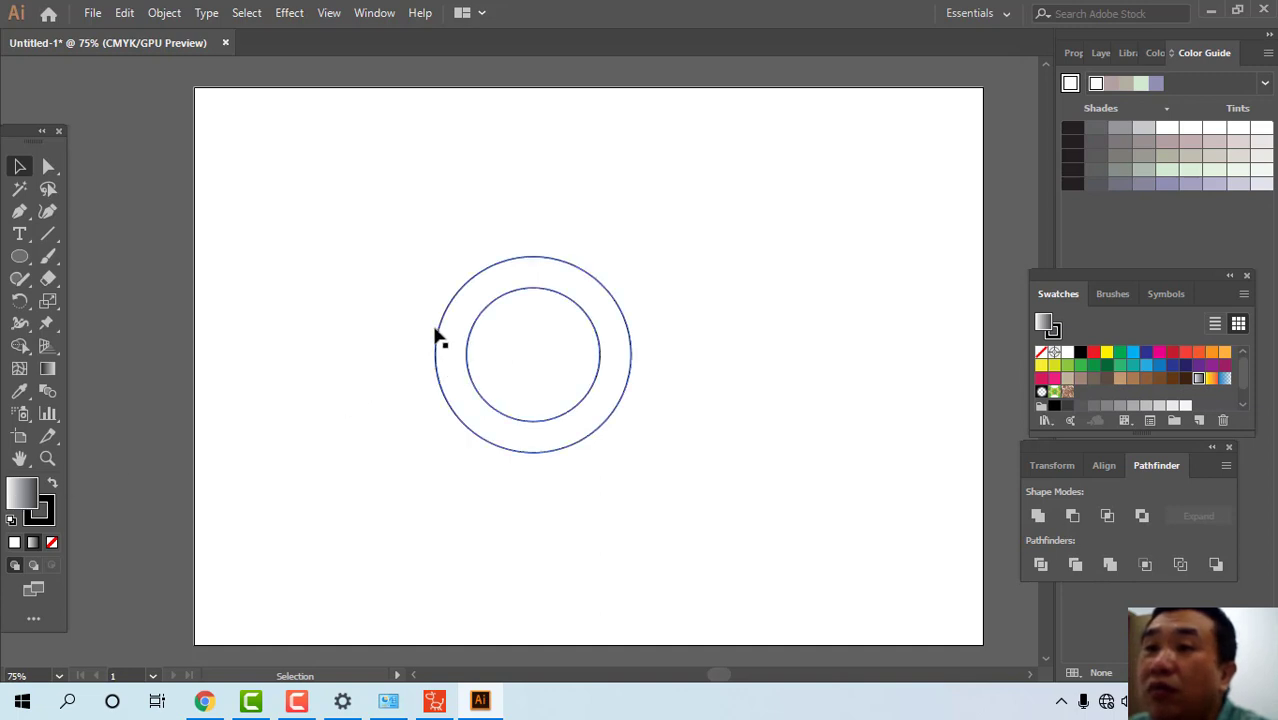
pyautogui.moveTo(374, 194); pyautogui.dragTo(670, 517)
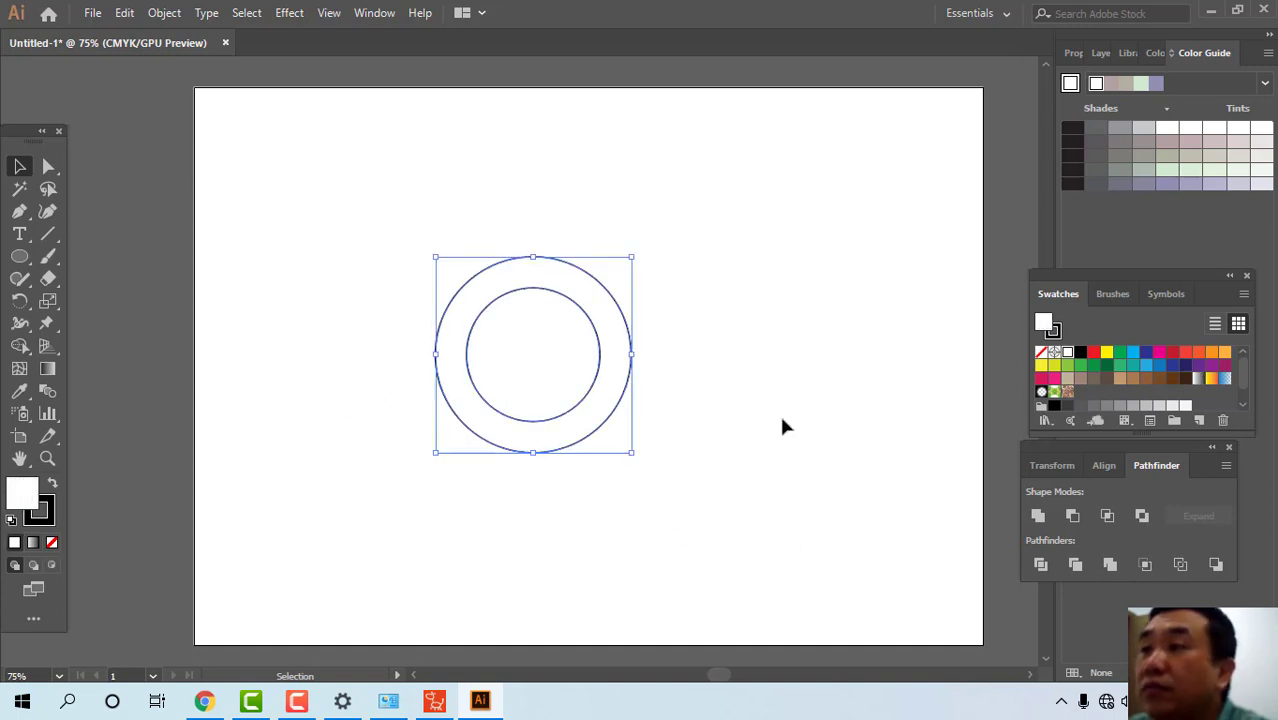
pyautogui.click(1198, 379)
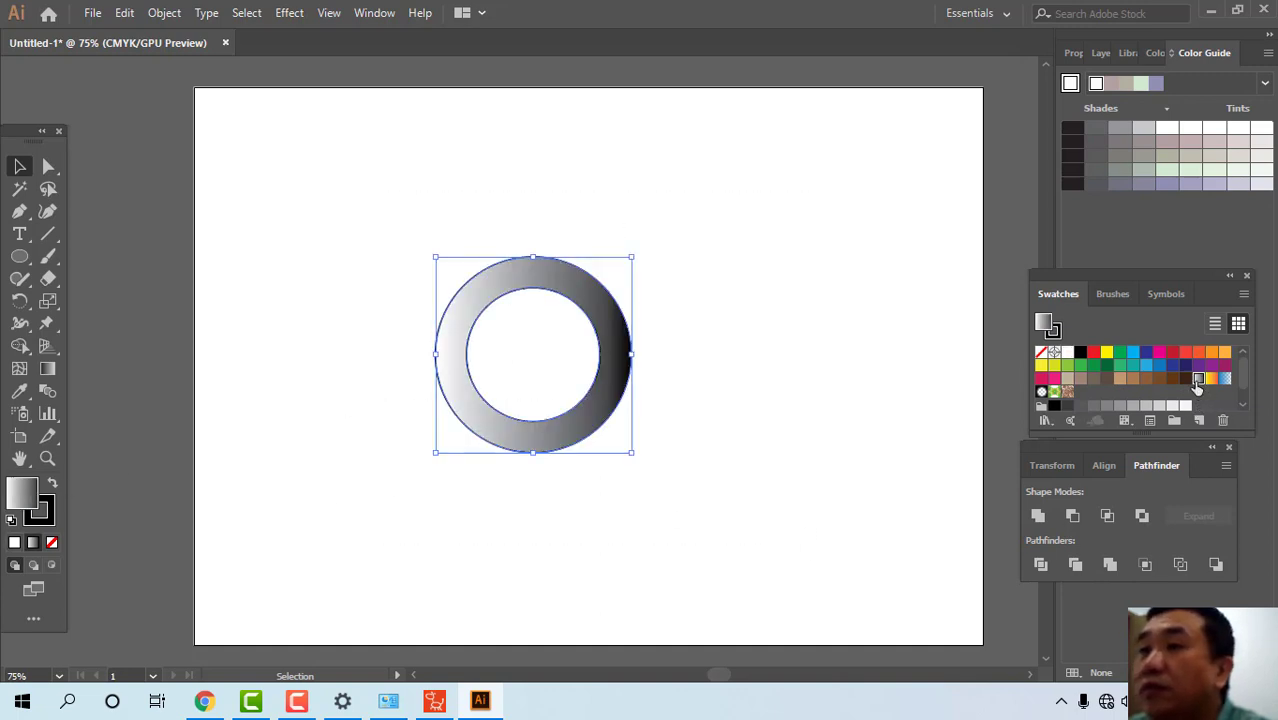
pyautogui.click(790, 384)
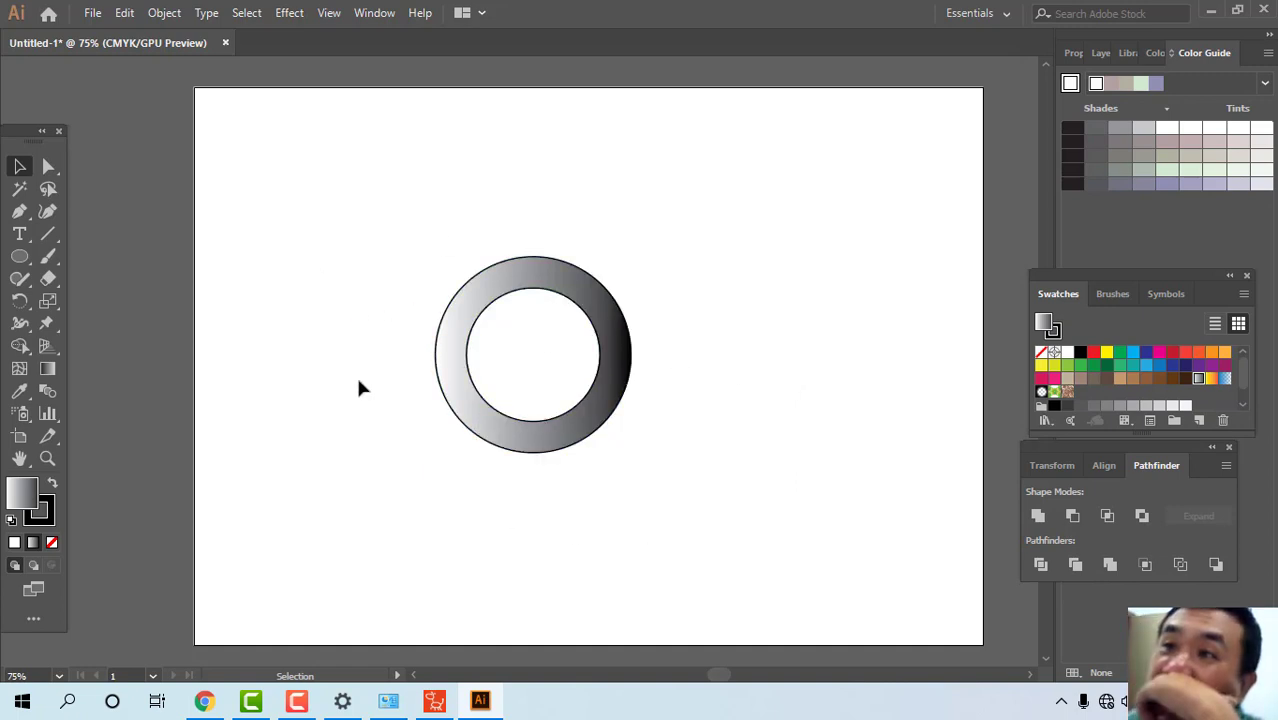
# - Draw a small, narrow upright rectangle above the ring with the Rectangle tool and set its stroke to None
pyautogui.click(24, 259)
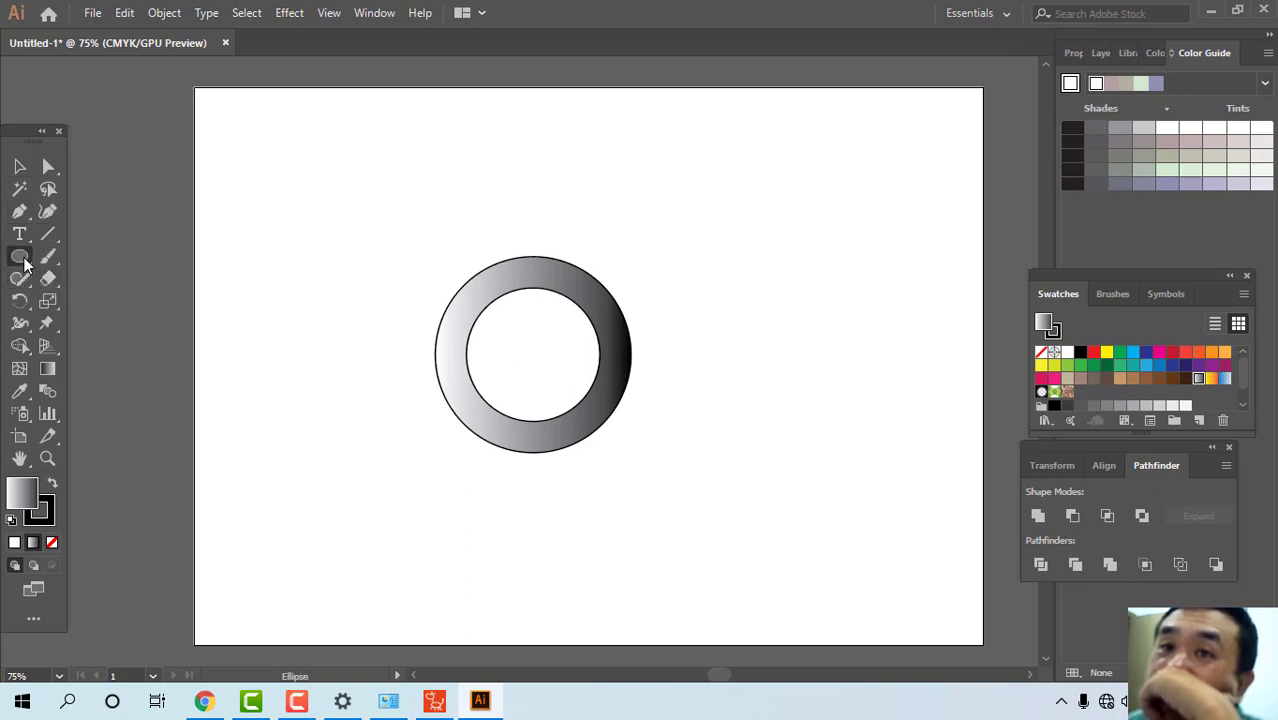
pyautogui.moveTo(24, 259); pyautogui.dragTo(110, 253)
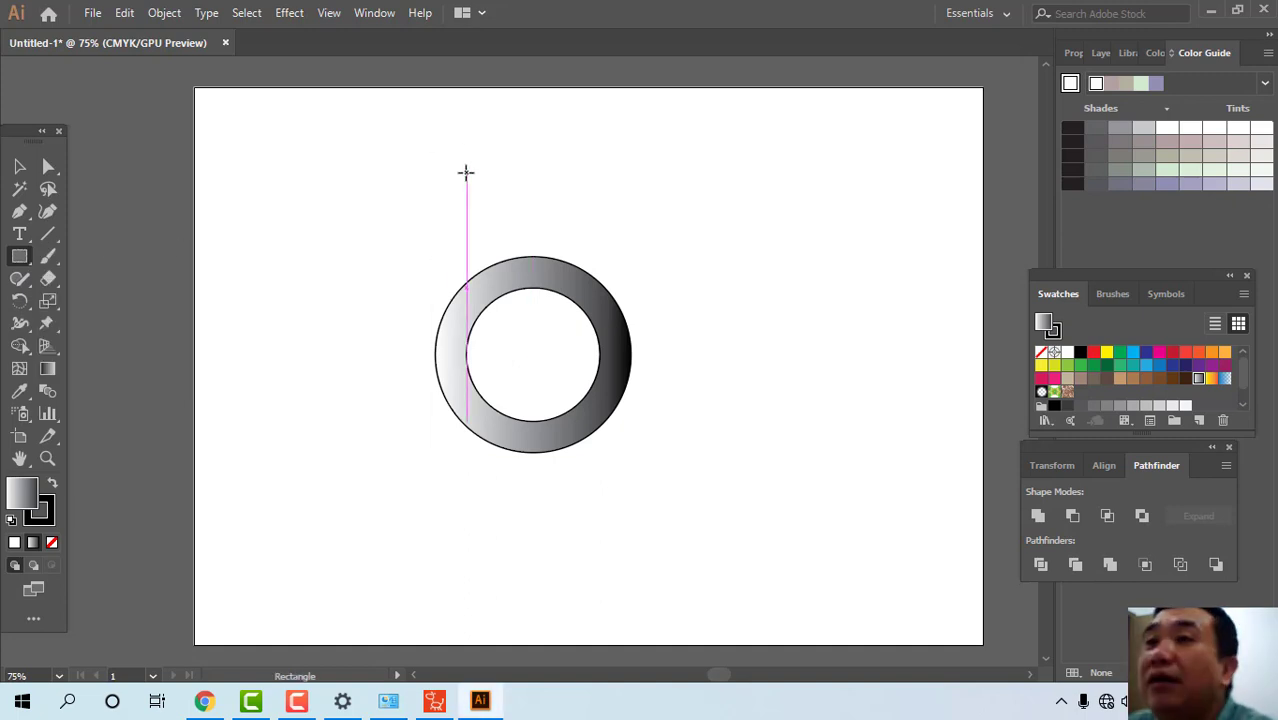
pyautogui.moveTo(491, 156); pyautogui.dragTo(498, 163)
pyautogui.moveTo(502, 178); pyautogui.dragTo(498, 188)
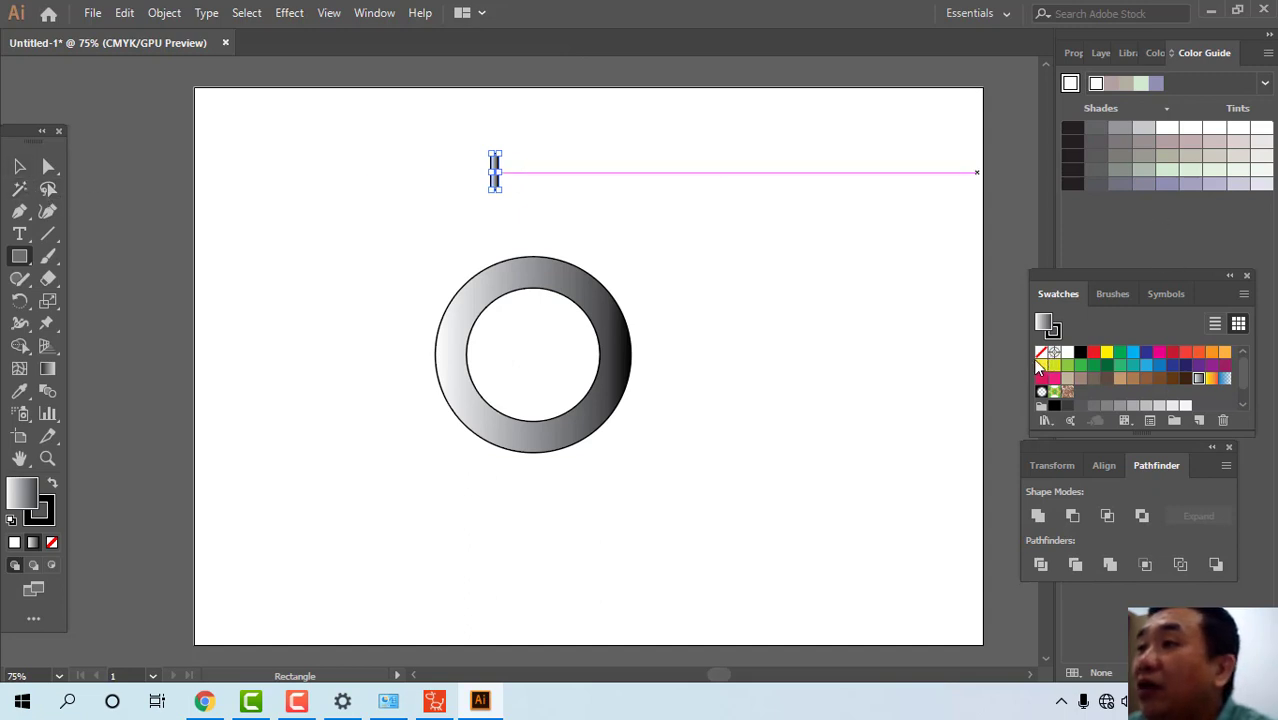
pyautogui.click(44, 518)
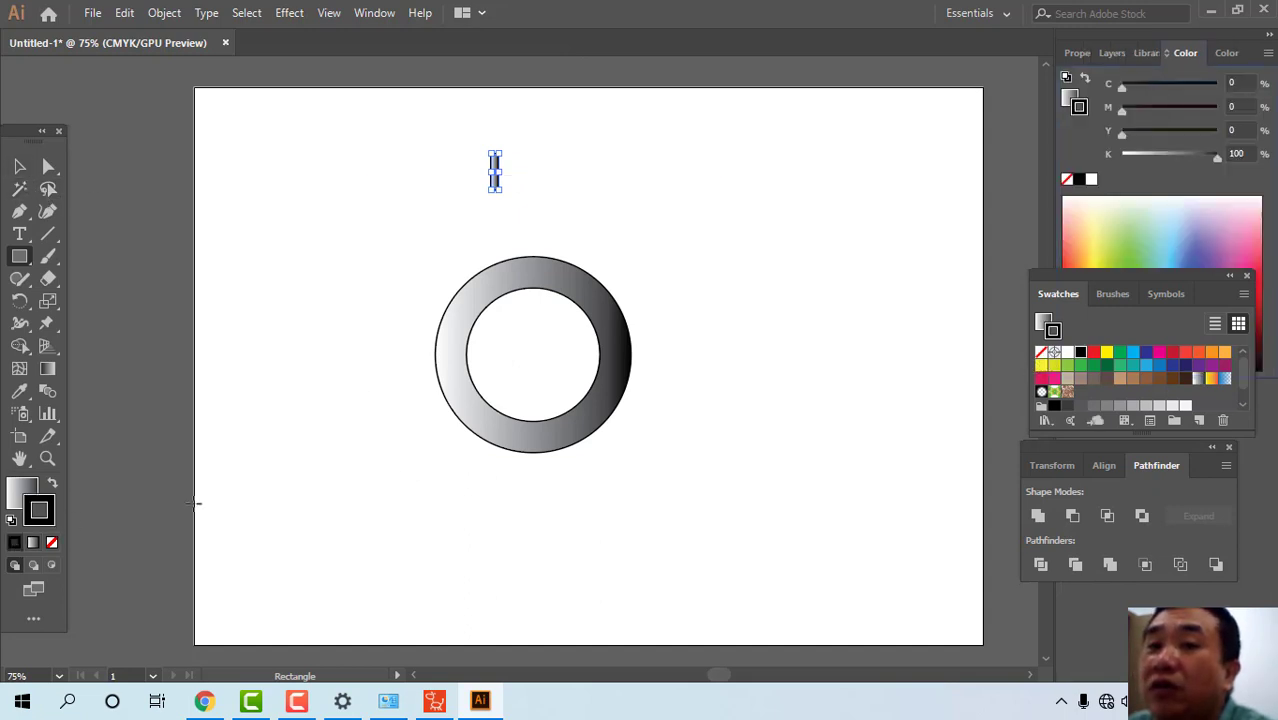
pyautogui.click(1042, 354)
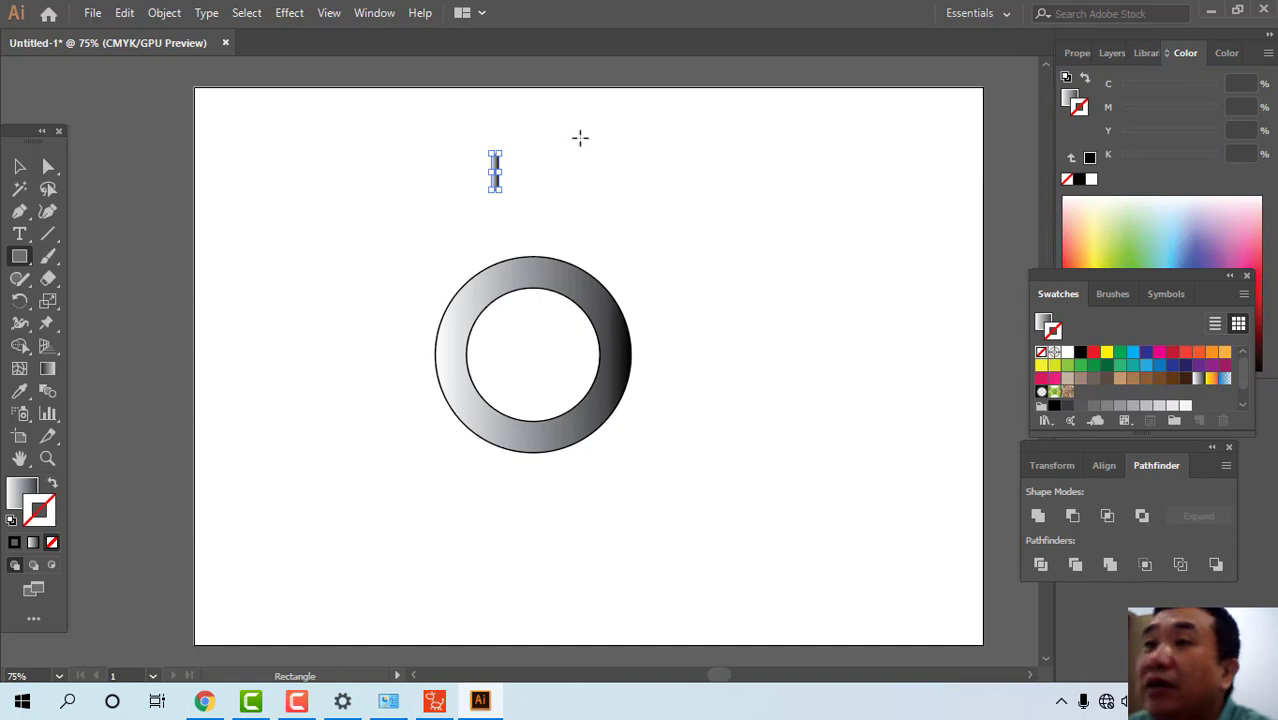
# - Place a duplicate of the narrow rectangle far to its right and shift the original left, level with the copy
pyautogui.click(20, 168)
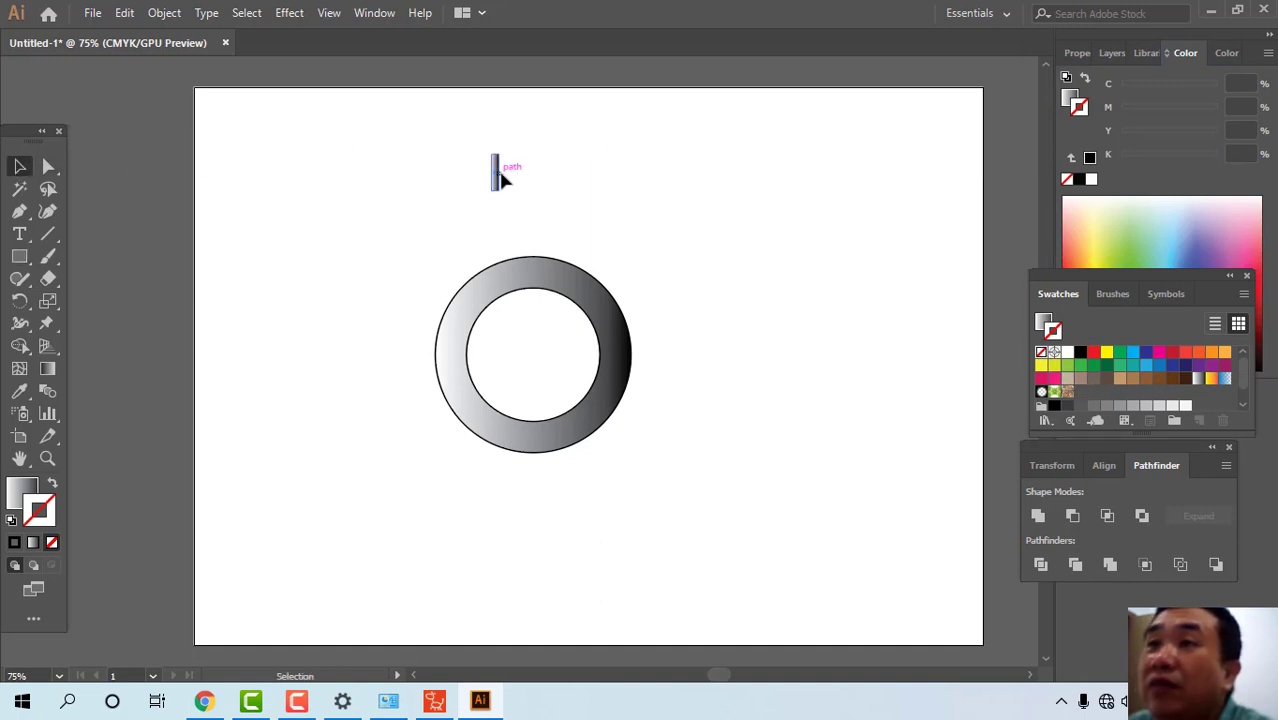
pyautogui.moveTo(500, 180); pyautogui.dragTo(758, 195)
pyautogui.click(455, 145)
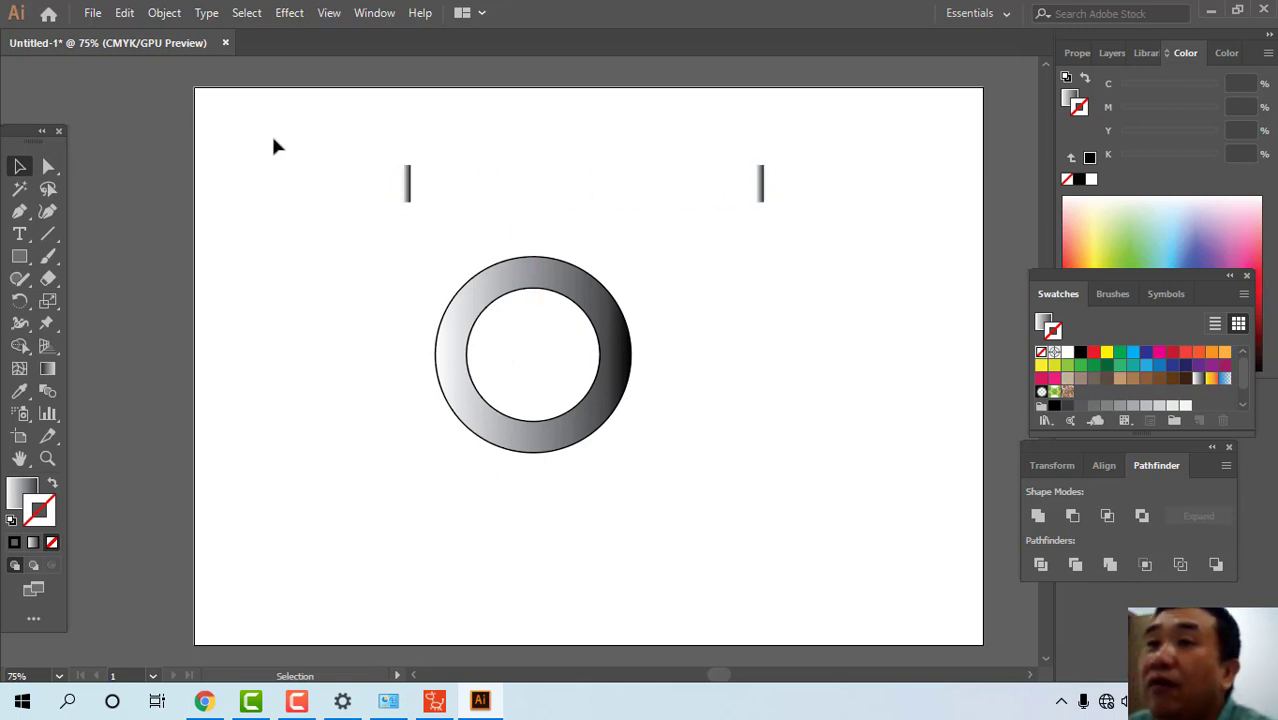
# - Make a blend between the two narrow rectangles above the ring
pyautogui.moveTo(274, 113); pyautogui.dragTo(770, 210)
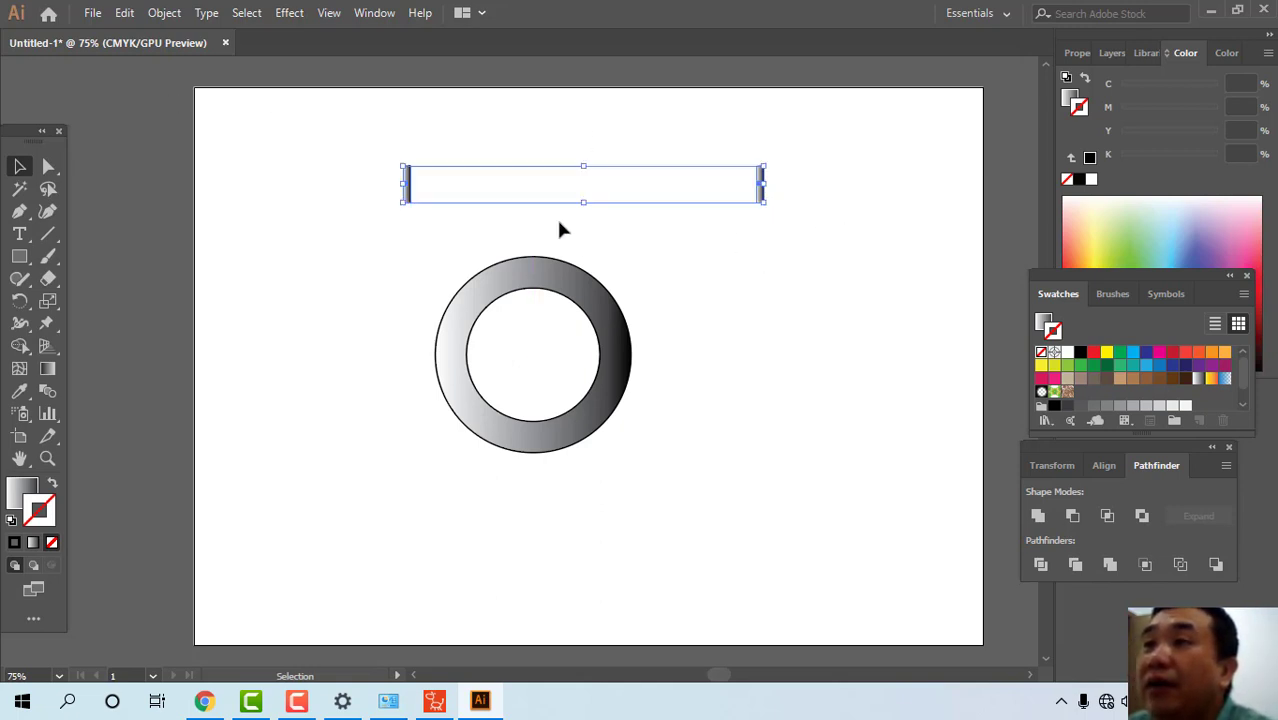
pyautogui.click(163, 14)
pyautogui.moveTo(370, 497)
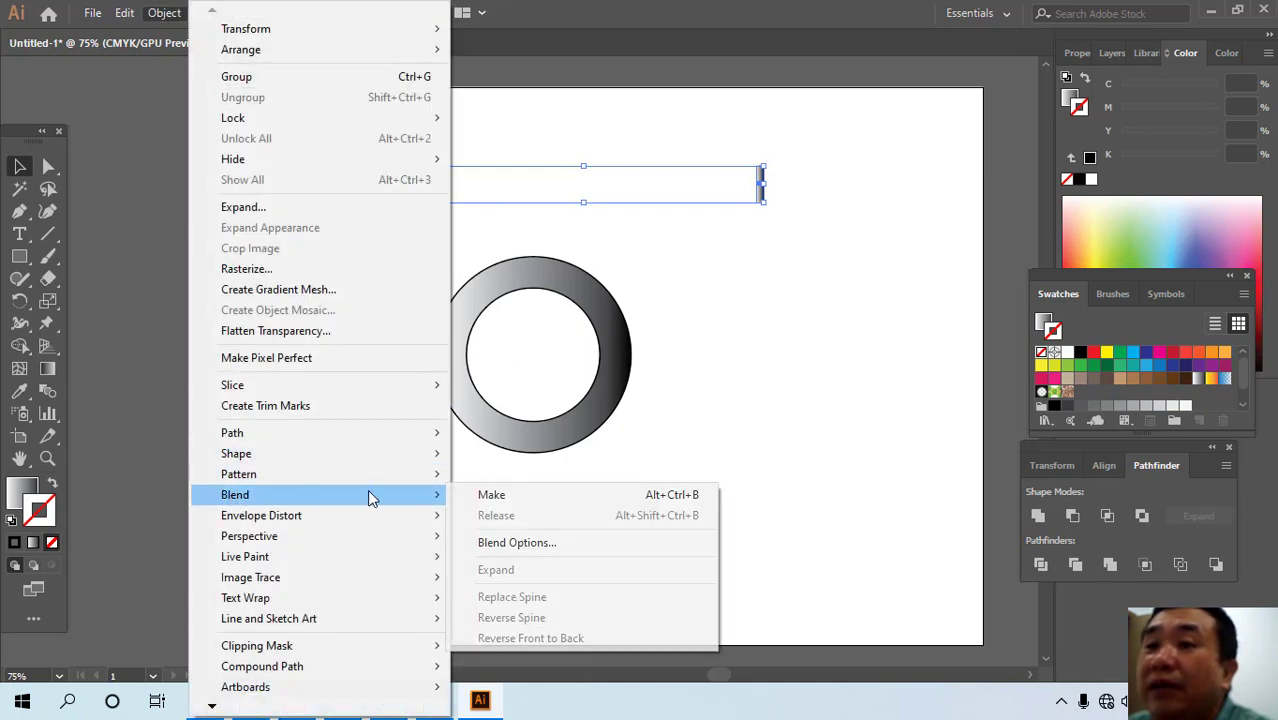
pyautogui.click(492, 495)
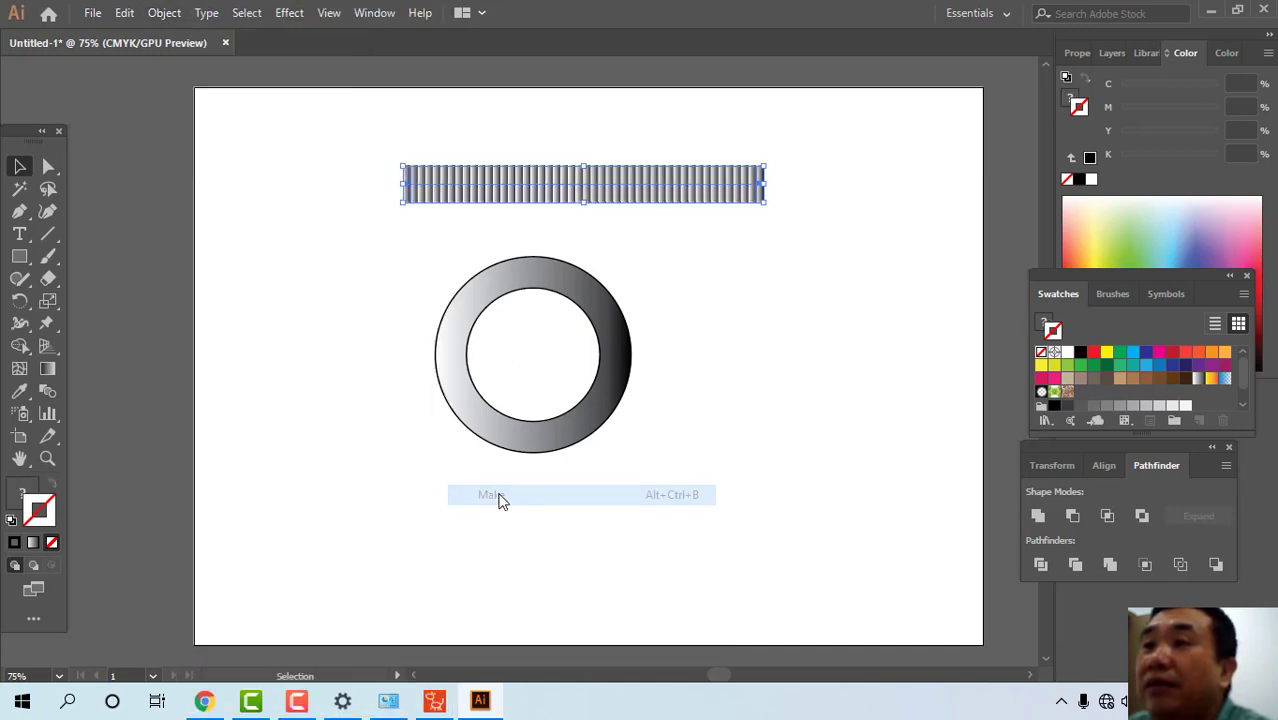
# - Set the blend's spacing to Specified Steps with 19 steps, with the preview on
pyautogui.click(160, 14)
pyautogui.moveTo(370, 503)
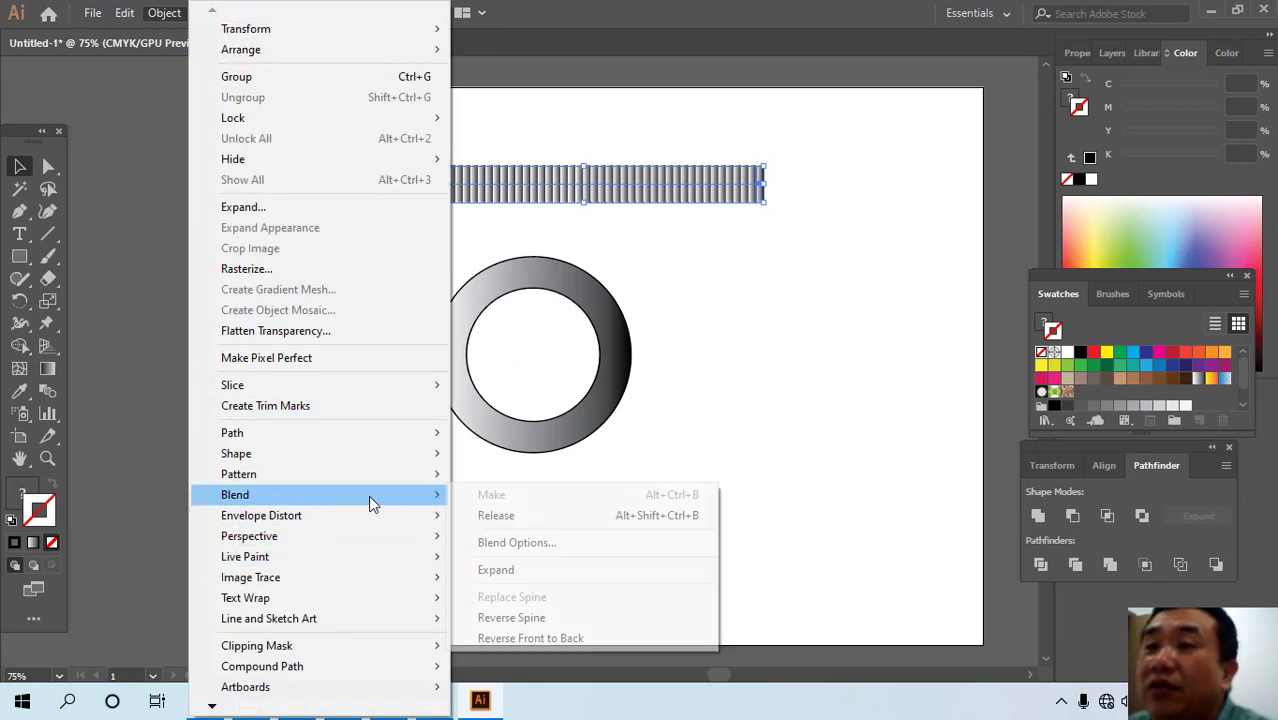
pyautogui.click(530, 542)
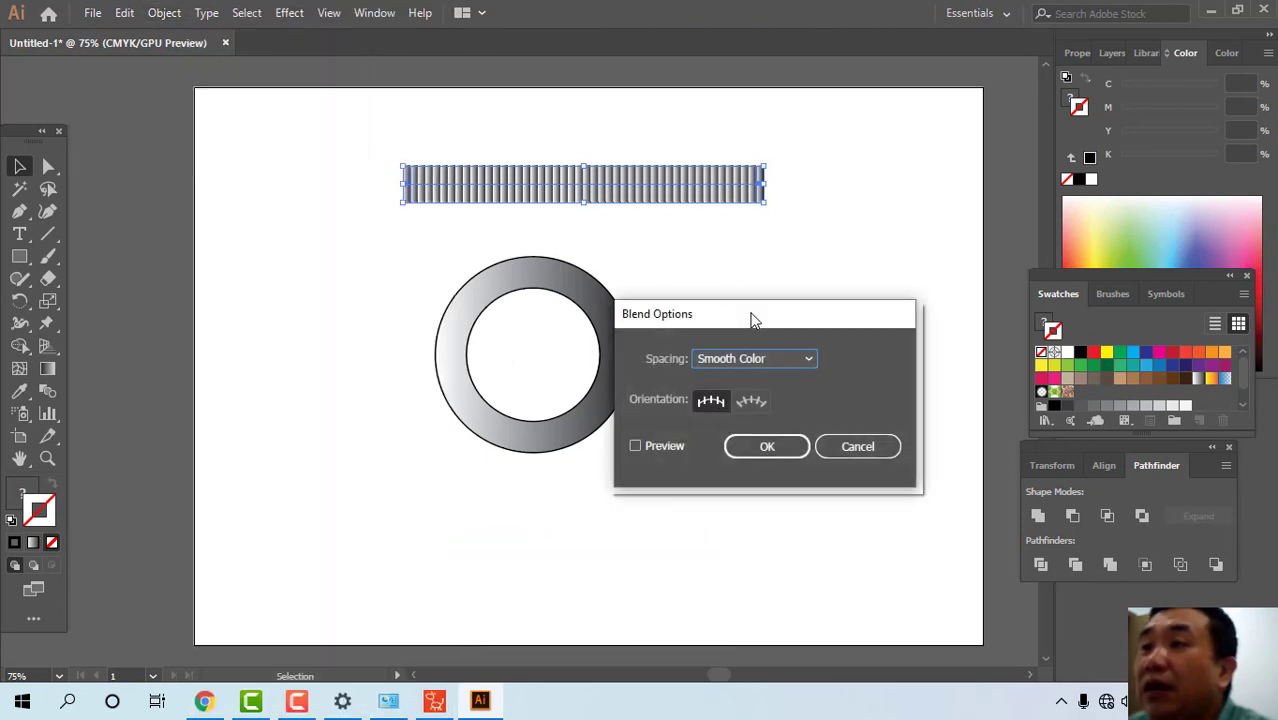
pyautogui.click(778, 360)
pyautogui.click(746, 396)
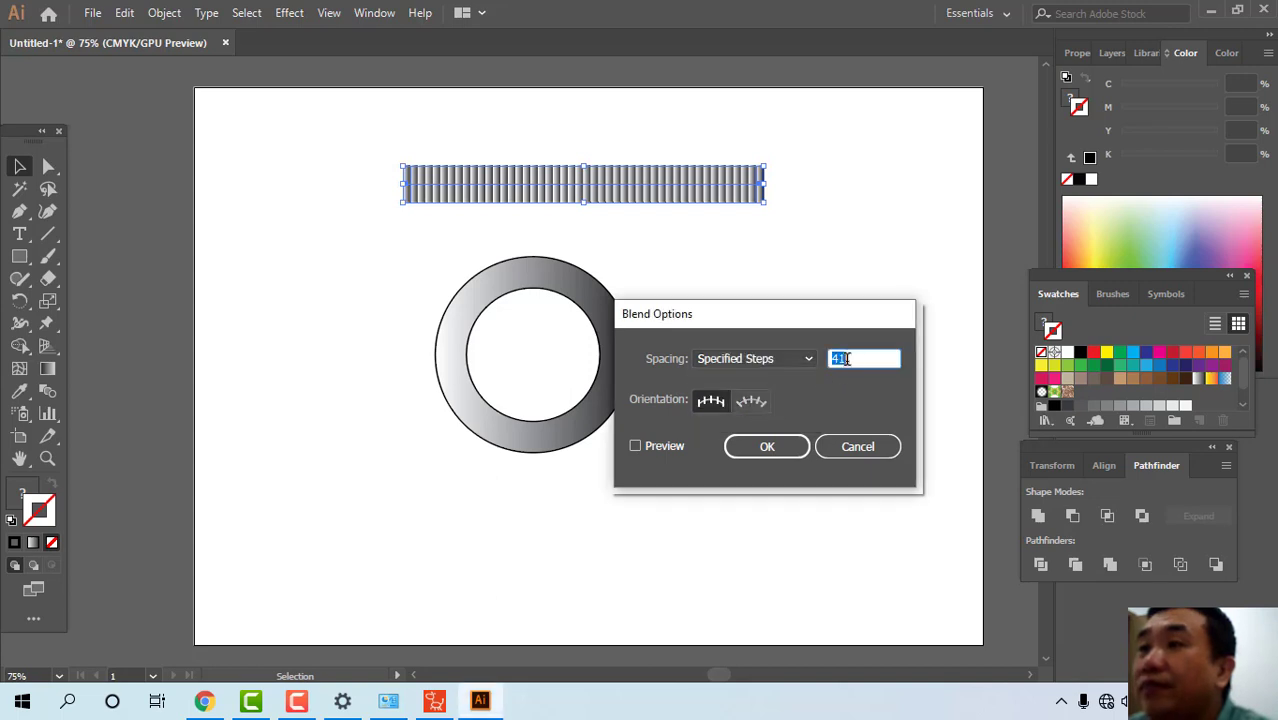
pyautogui.click(634, 447)
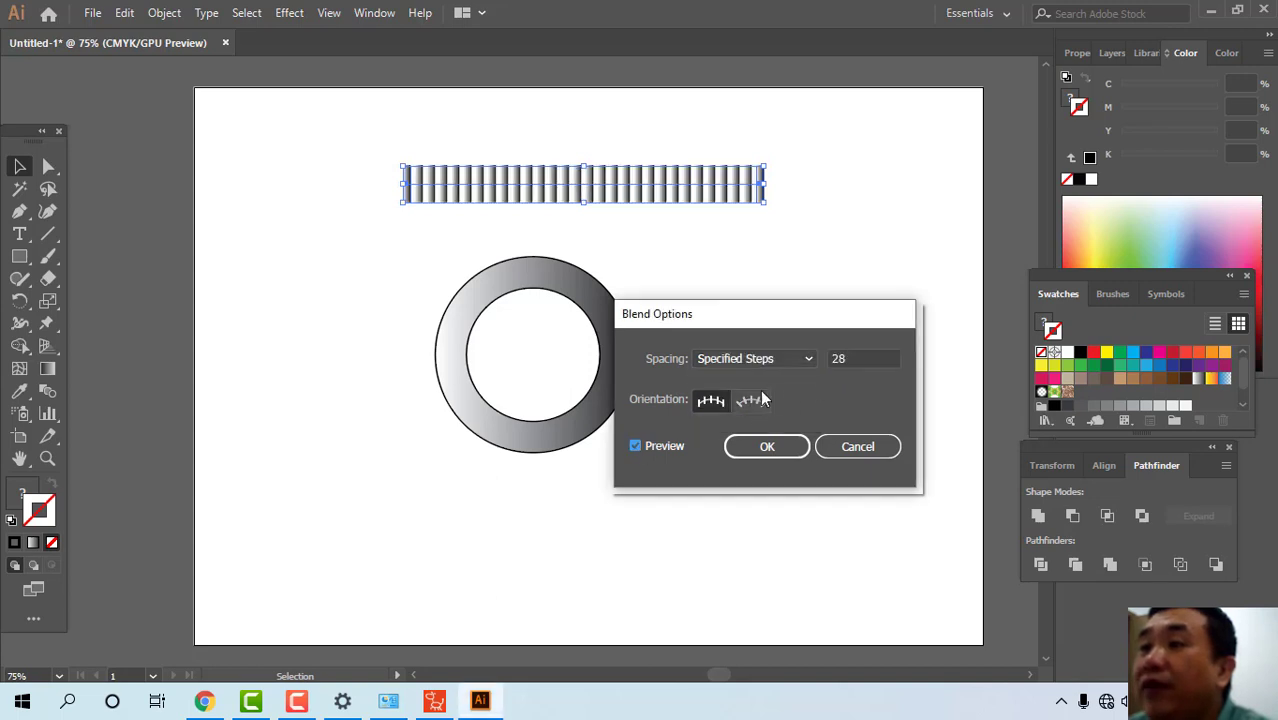
pyautogui.doubleClick(850, 358)
pyautogui.hotkey('shift', 'Down')
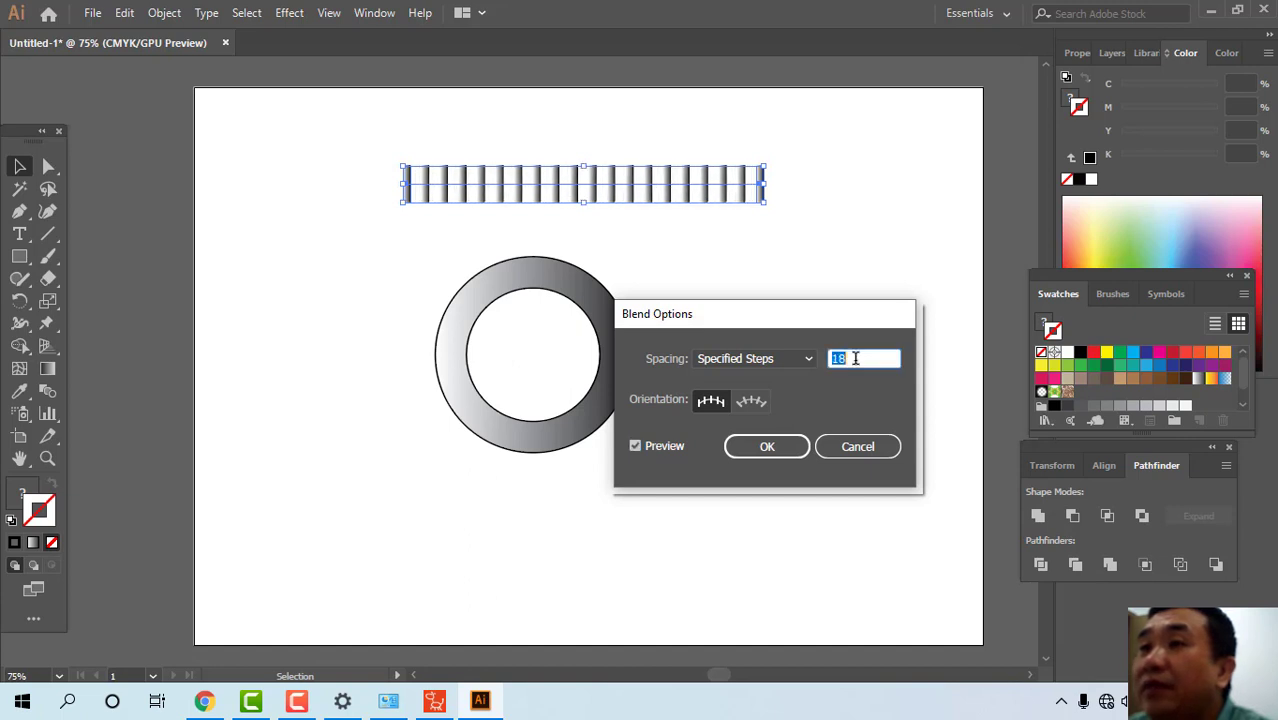
pyautogui.press('Up')
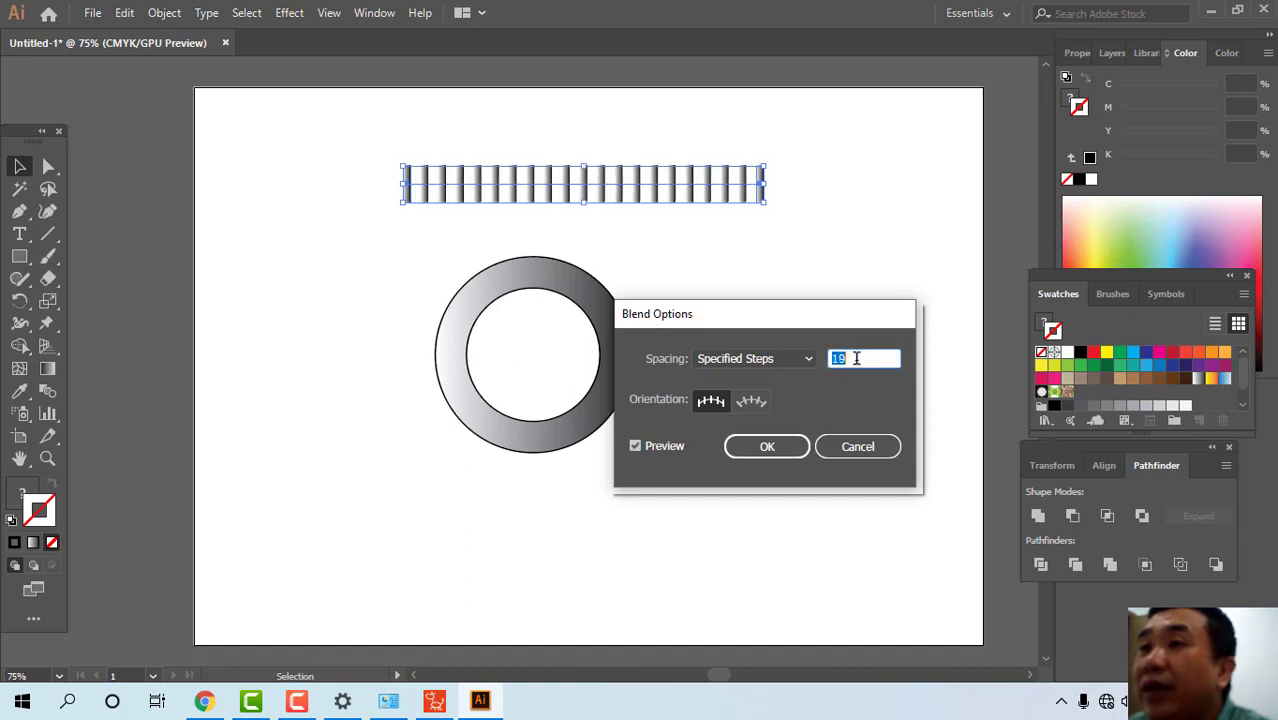
pyautogui.click(767, 447)
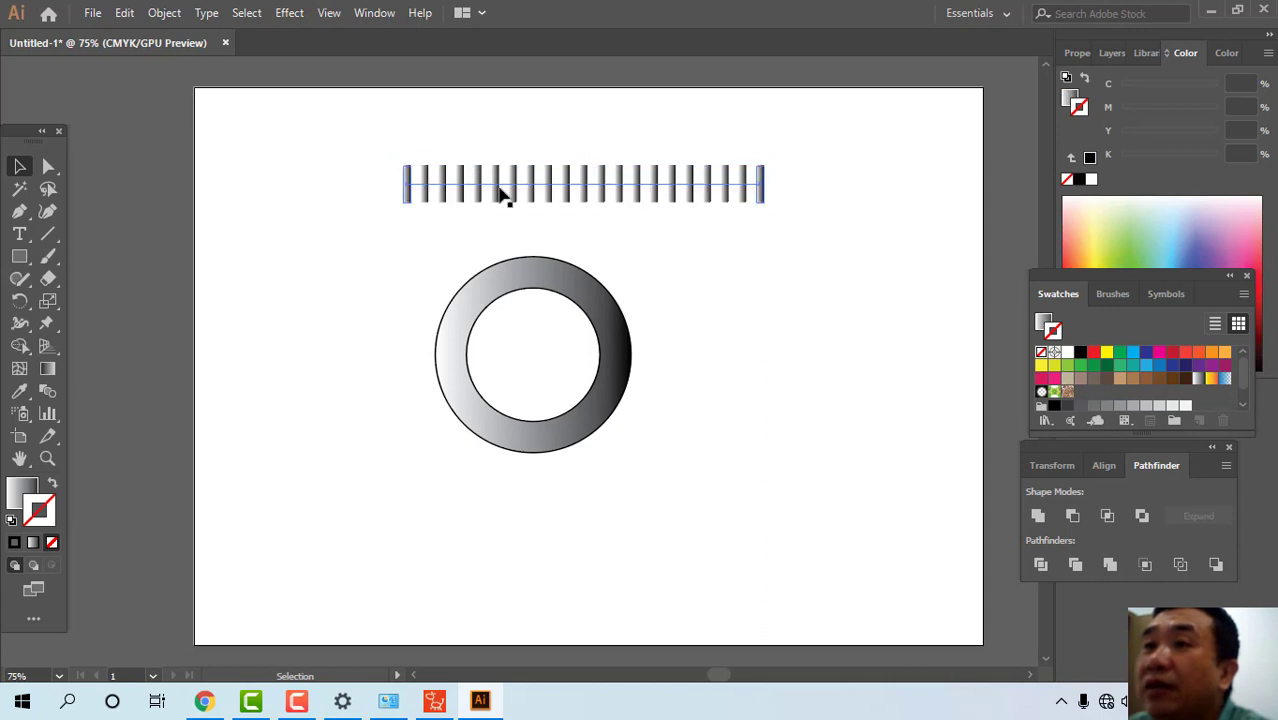
# - Move the ring to the artboard's left side and shift the blended strip right and slightly down
pyautogui.moveTo(519, 188); pyautogui.dragTo(501, 192)
pyautogui.moveTo(348, 237); pyautogui.dragTo(700, 480)
pyautogui.moveTo(633, 388); pyautogui.dragTo(439, 391)
pyautogui.moveTo(303, 133); pyautogui.dragTo(803, 222)
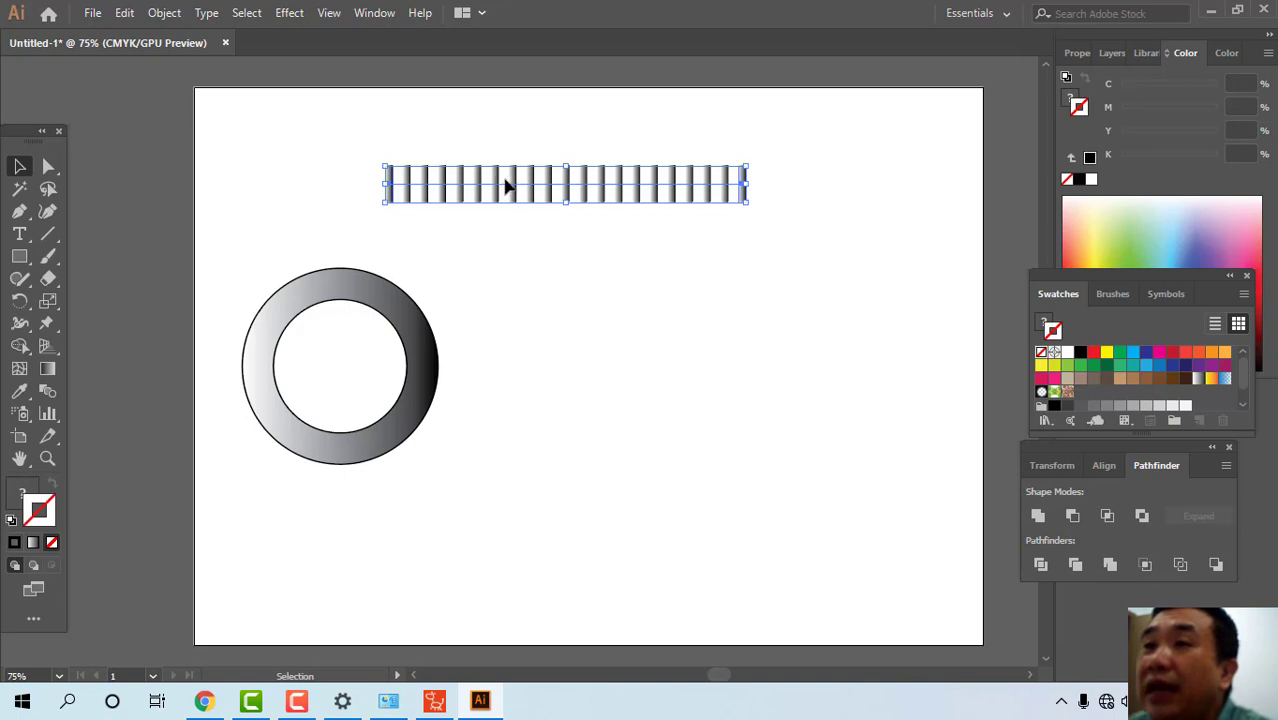
pyautogui.moveTo(537, 187); pyautogui.dragTo(585, 200)
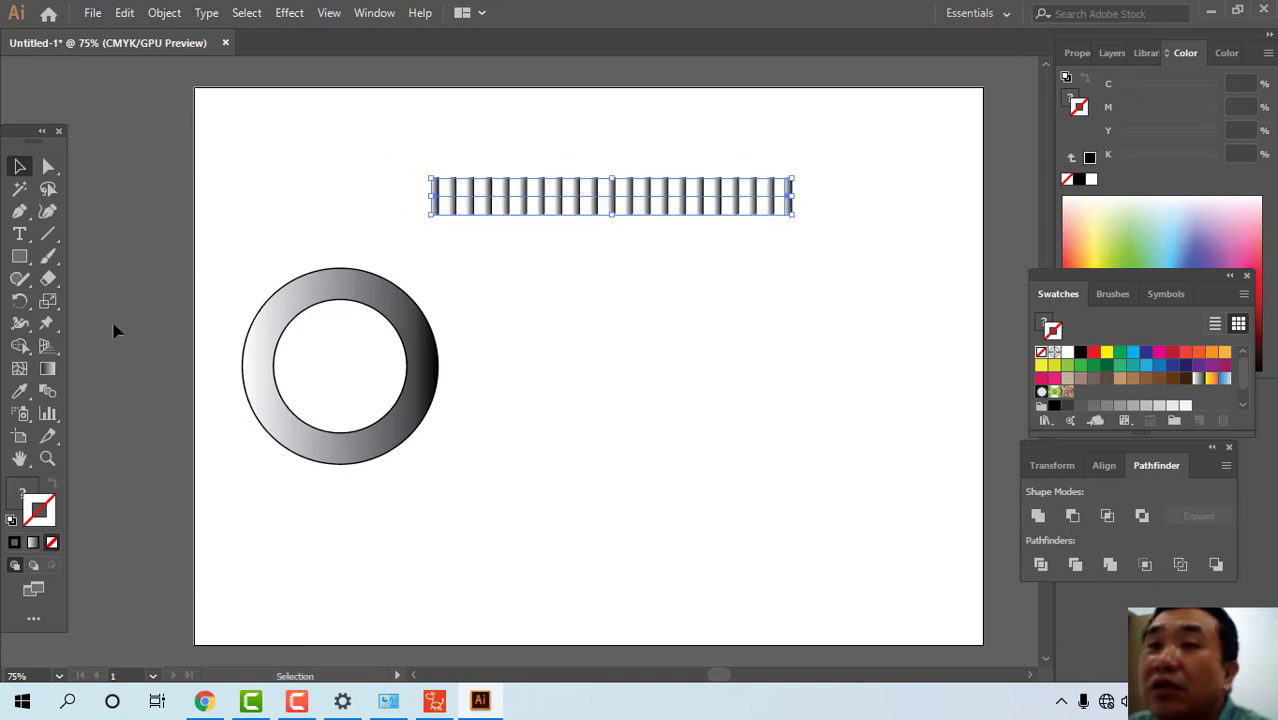
# - Warp the blended strip into an Arc envelope with a horizontal bend of 100%
pyautogui.click(165, 12)
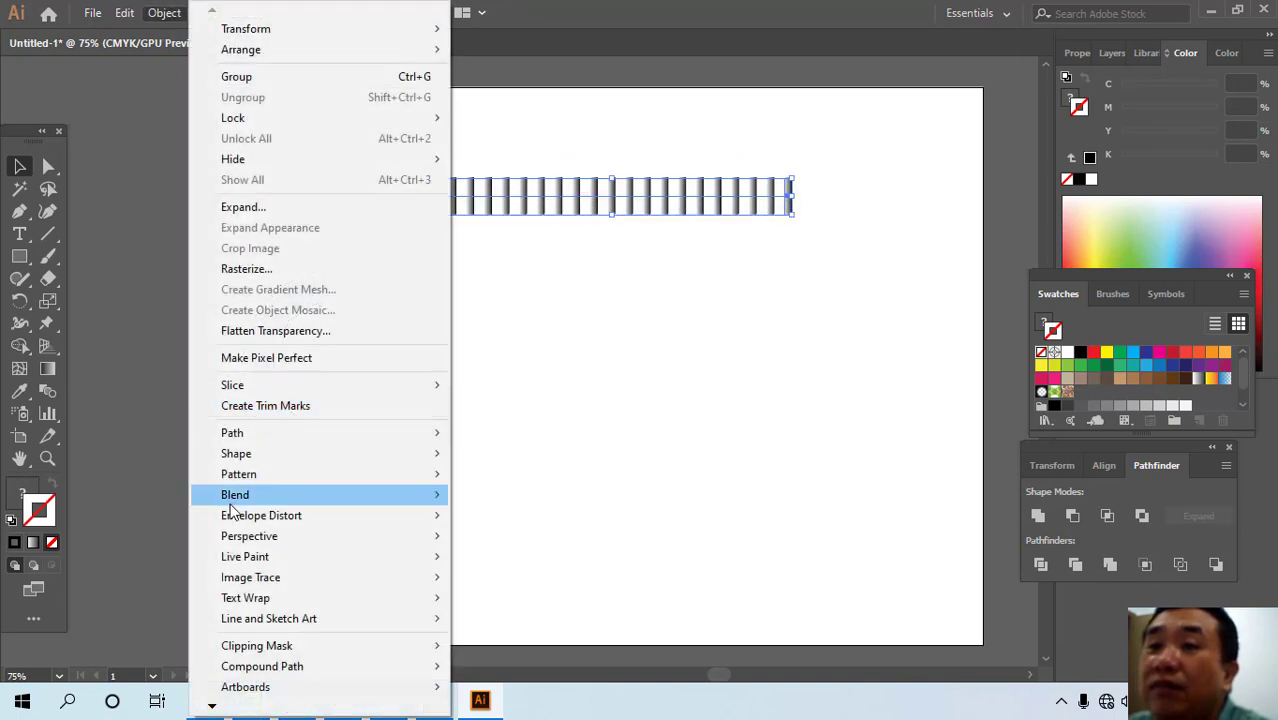
pyautogui.moveTo(287, 525)
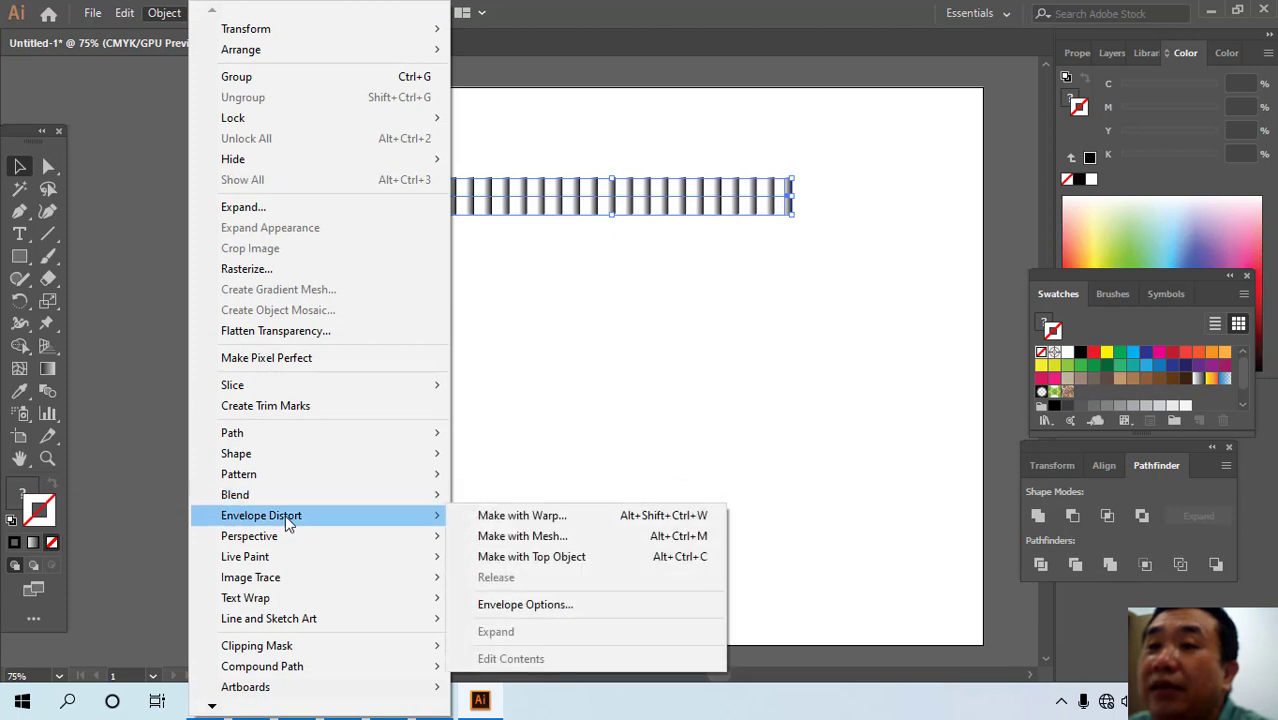
pyautogui.click(507, 516)
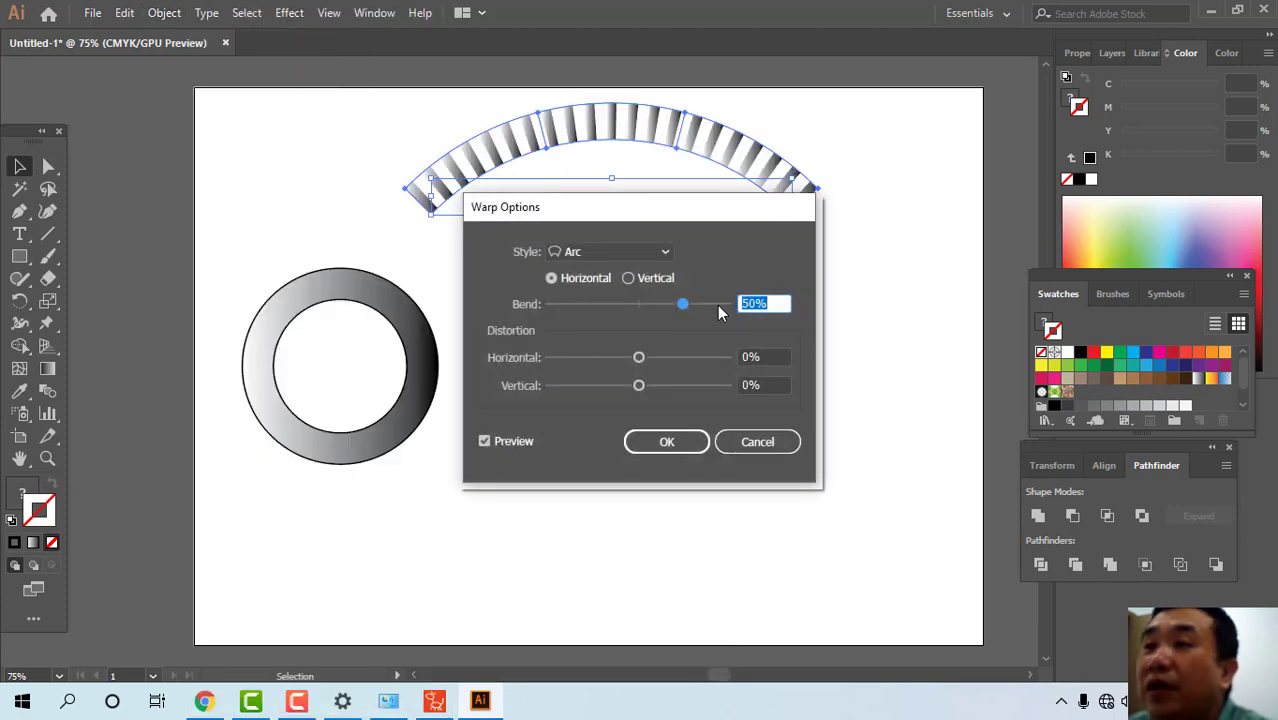
pyautogui.moveTo(685, 306); pyautogui.dragTo(745, 304)
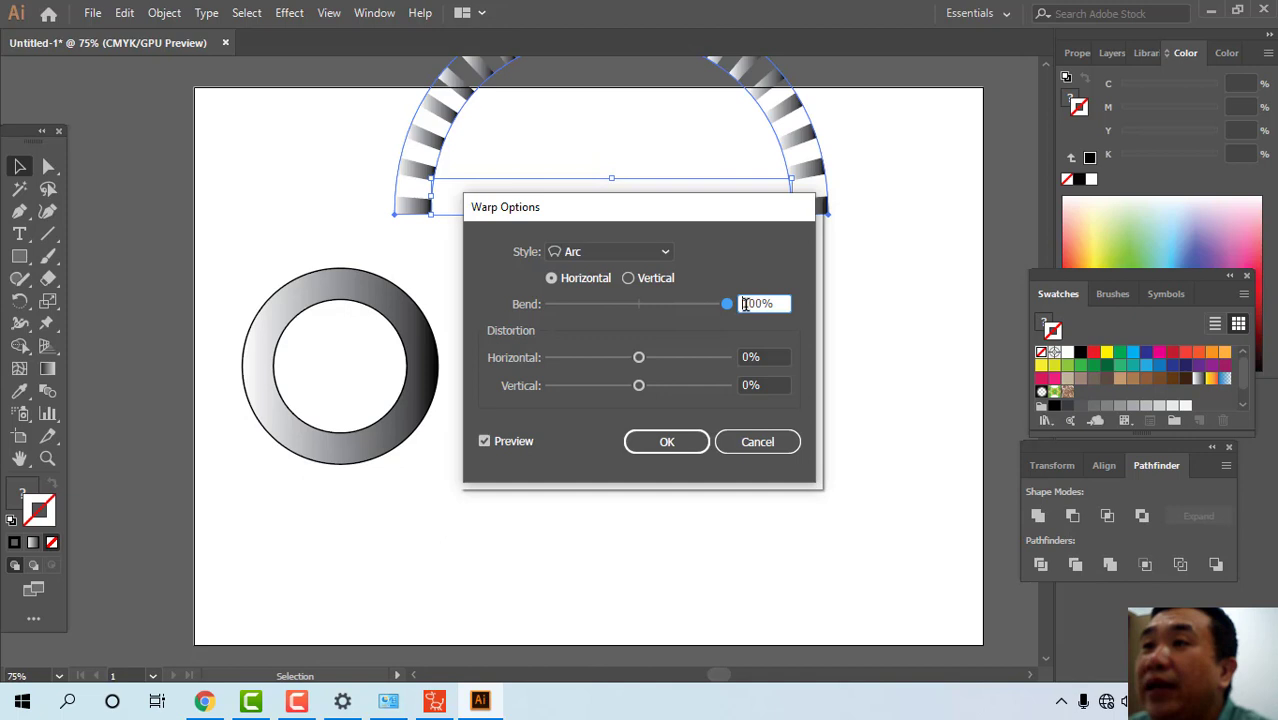
pyautogui.click(674, 447)
# - Move the striped arch down and right within the artboard and place a duplicate directly below it
pyautogui.moveTo(780, 164); pyautogui.dragTo(827, 328)
pyautogui.click(681, 491)
pyautogui.moveTo(599, 237); pyautogui.dragTo(675, 400)
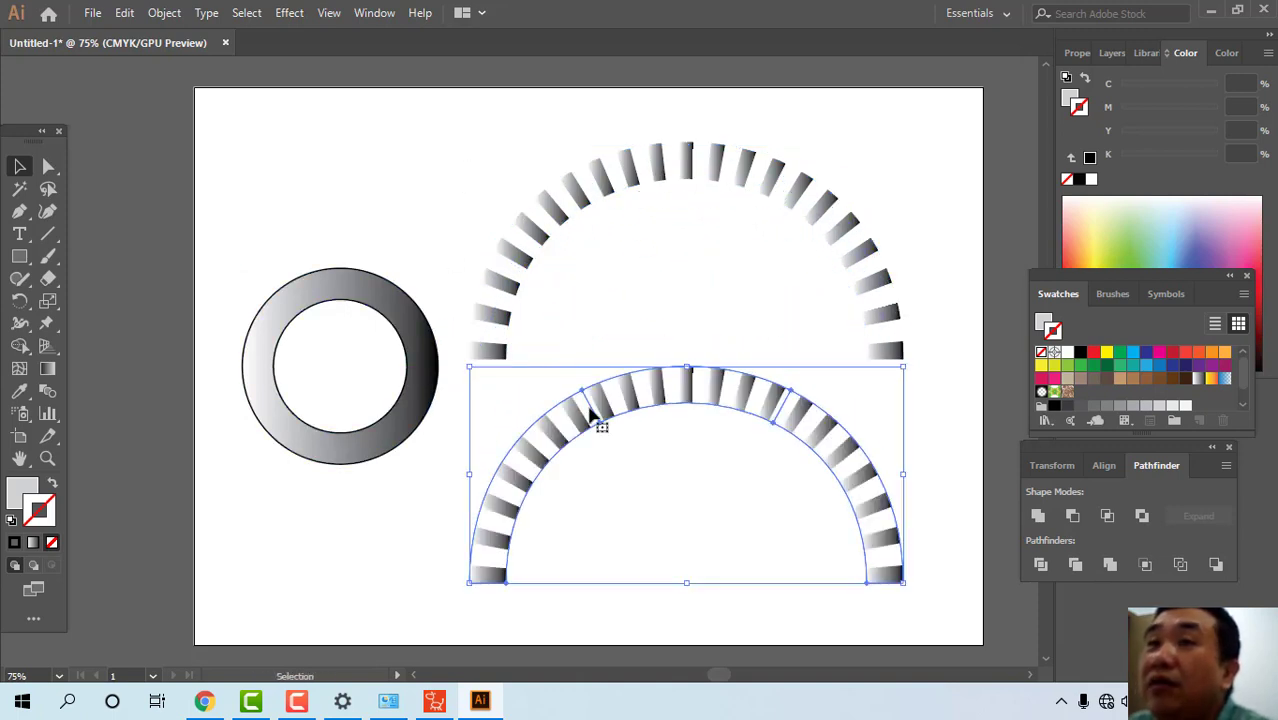
# - Reflect the lower striped arch across the horizontal axis
pyautogui.click(170, 14)
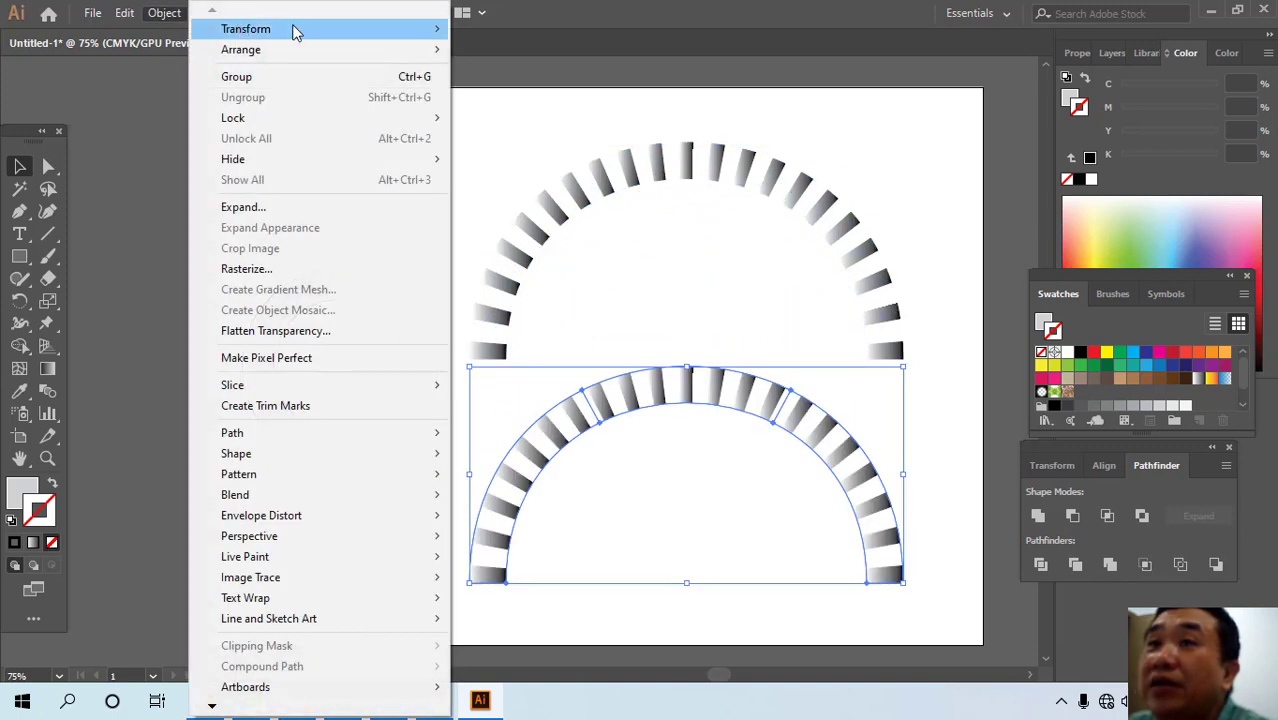
pyautogui.moveTo(296, 33)
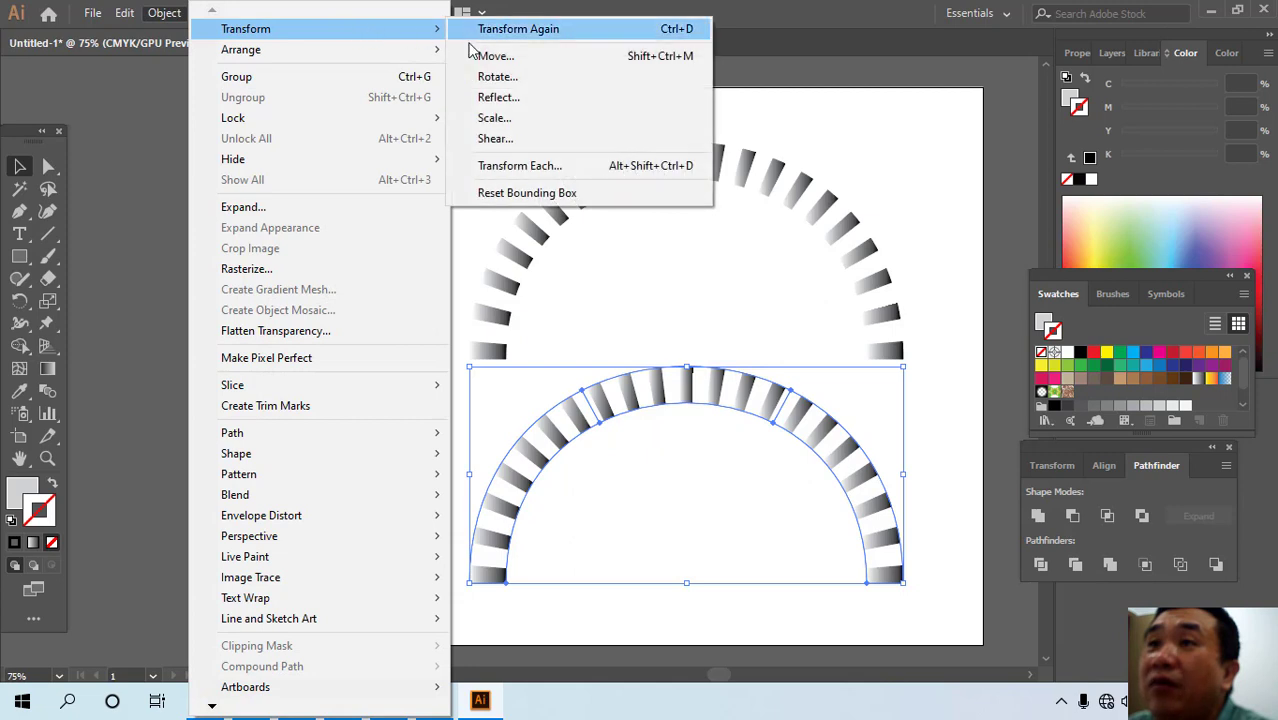
pyautogui.click(497, 100)
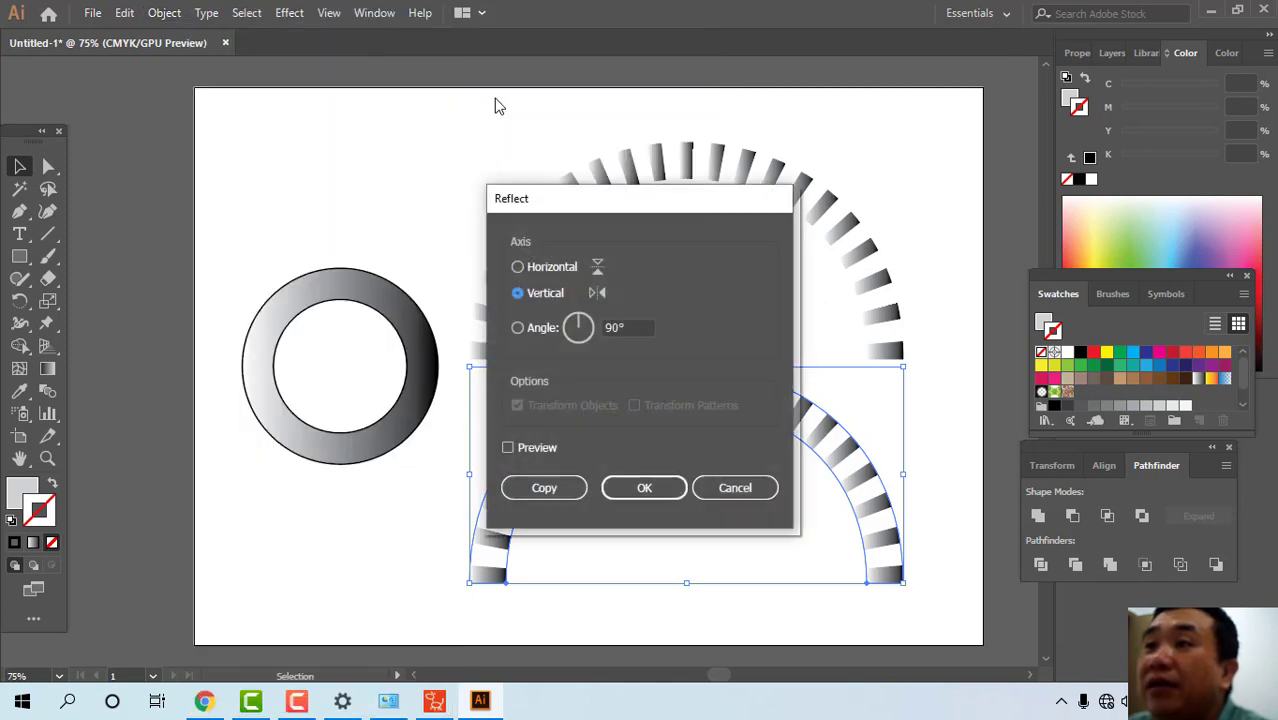
pyautogui.click(523, 268)
pyautogui.moveTo(657, 220); pyautogui.dragTo(363, 107)
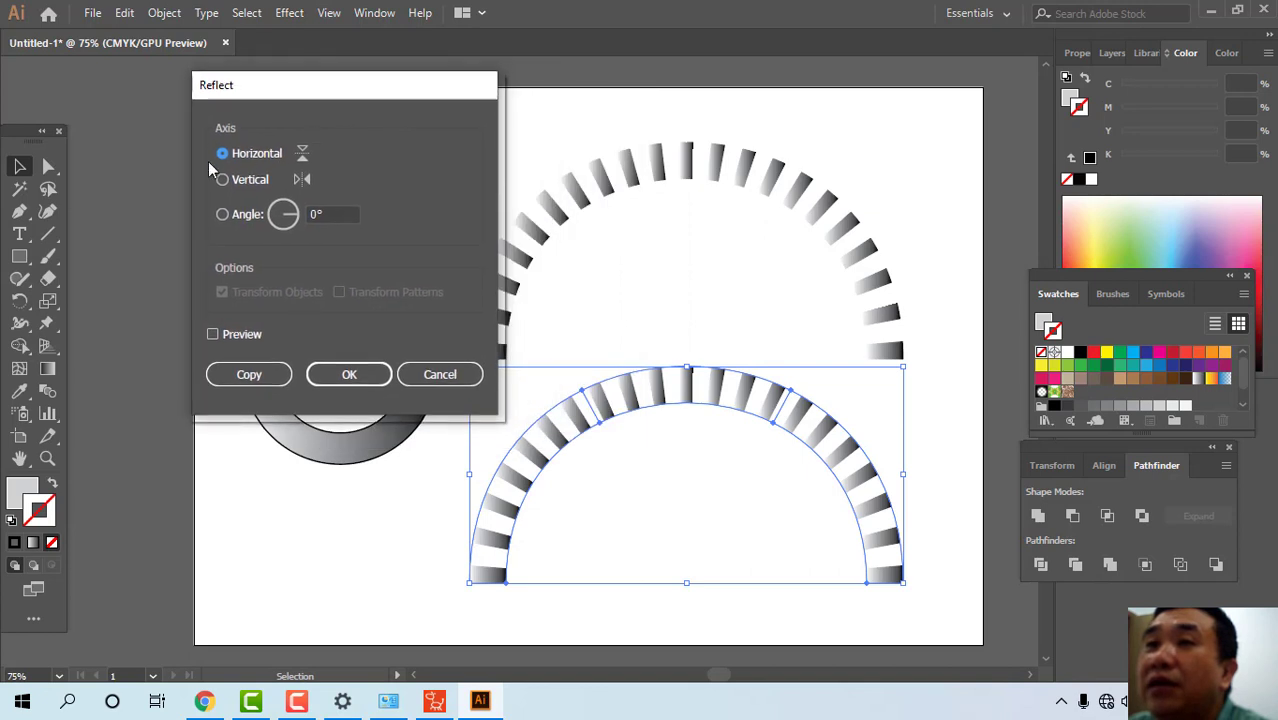
pyautogui.click(349, 374)
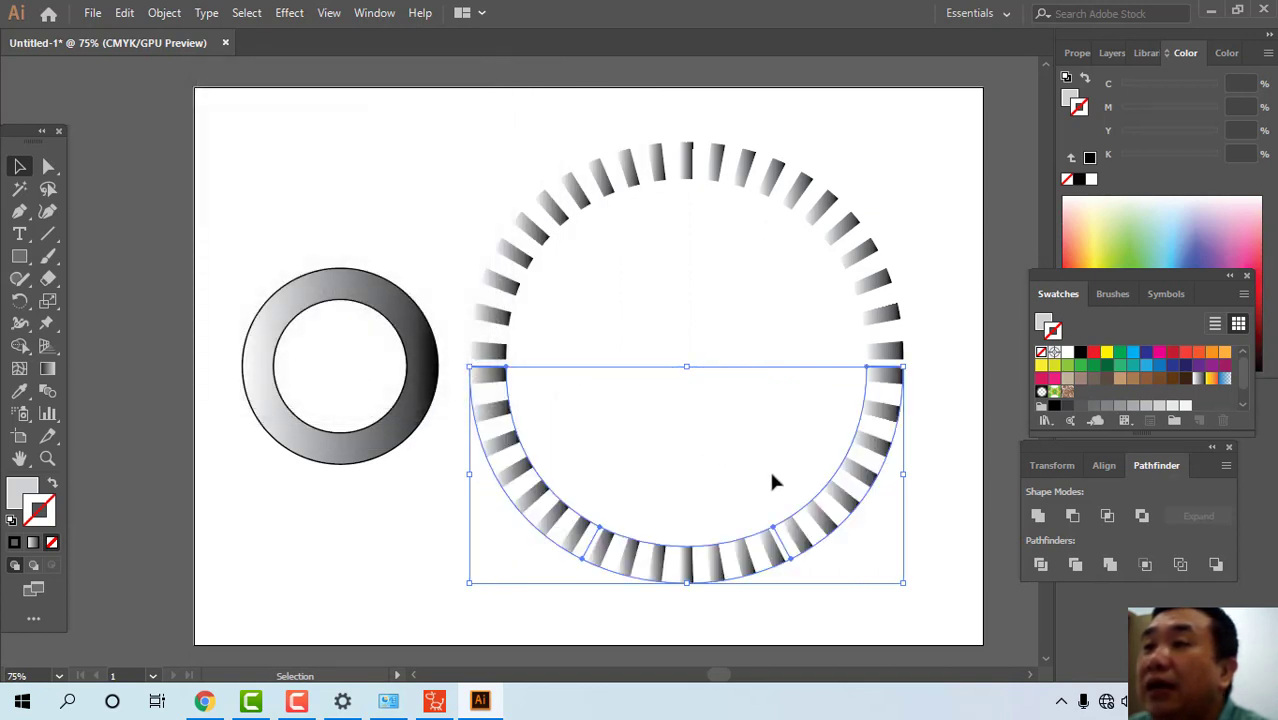
# - Nudge the lower striped arch up until its ends meet the upper arch
pyautogui.click(853, 403)
pyautogui.click(887, 405)
pyautogui.keyDown('shift'); pyautogui.click(898, 345); pyautogui.keyUp('shift')
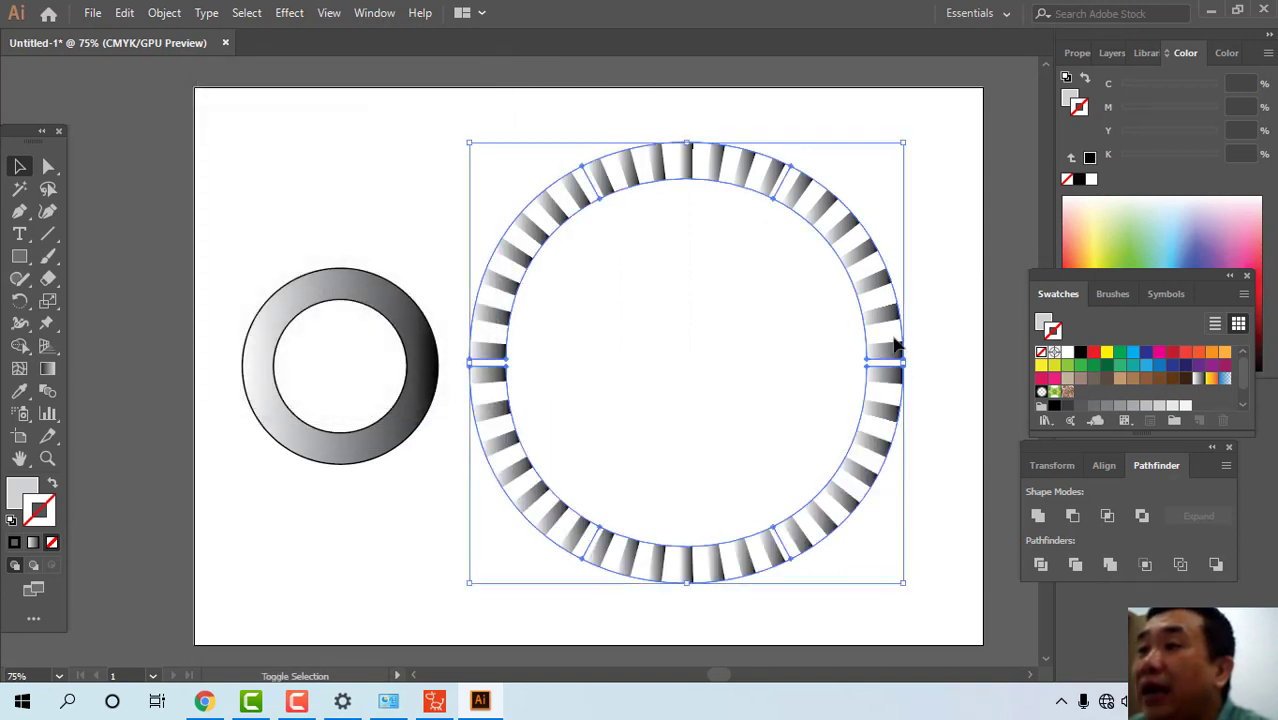
pyautogui.click(847, 416)
pyautogui.click(877, 422)
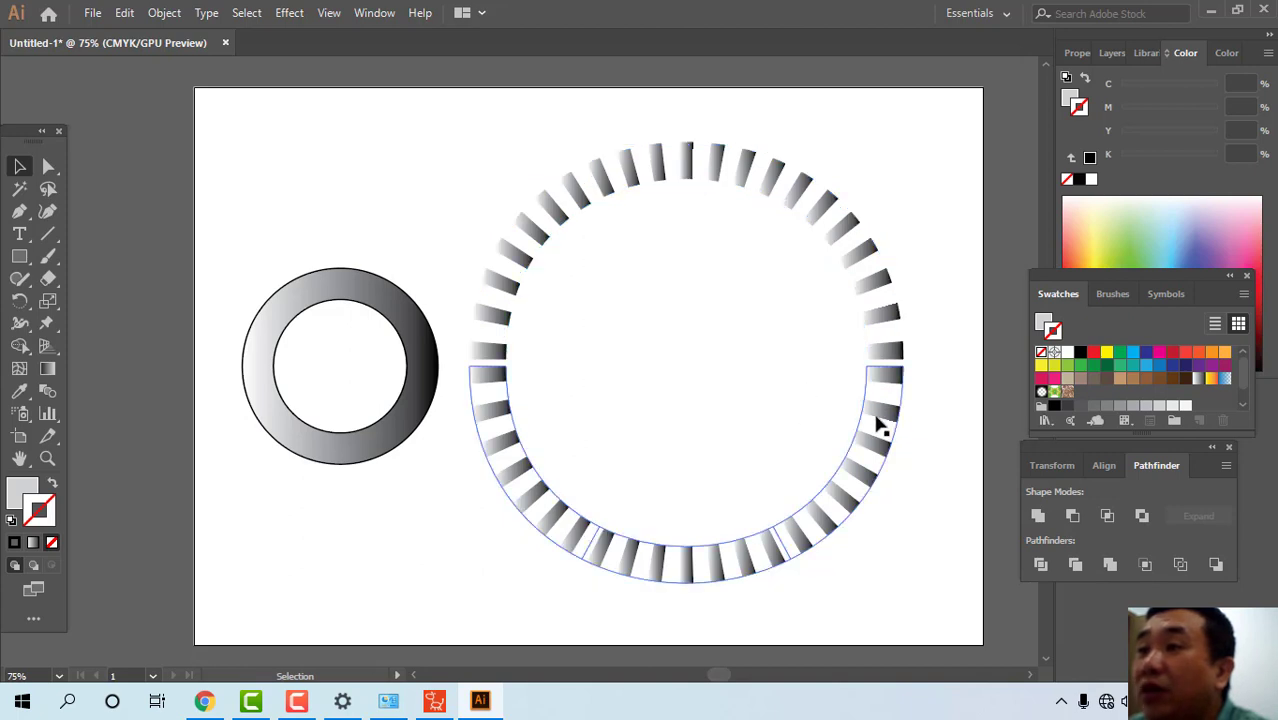
pyautogui.moveTo(877, 422); pyautogui.dragTo(877, 414)
pyautogui.click(483, 155)
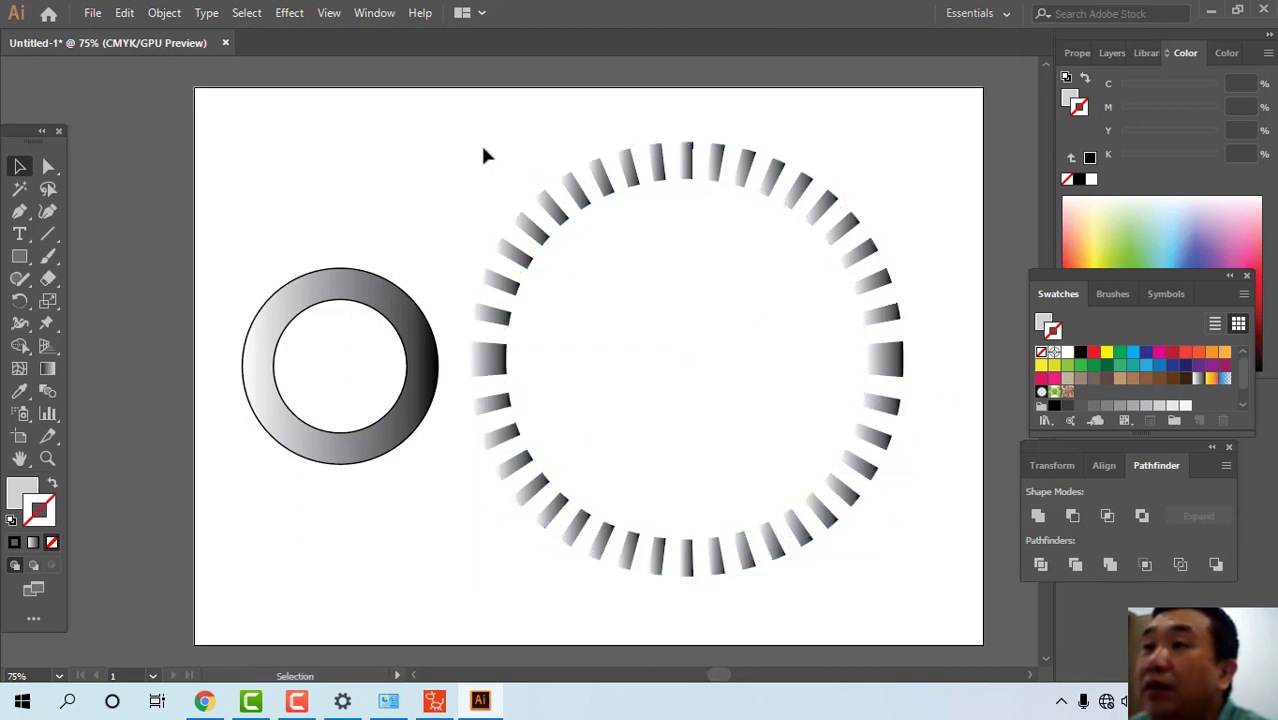
# - Scale both striped arches down together and place them on the band of the gradient ring
pyautogui.moveTo(672, 385); pyautogui.dragTo(925, 645)
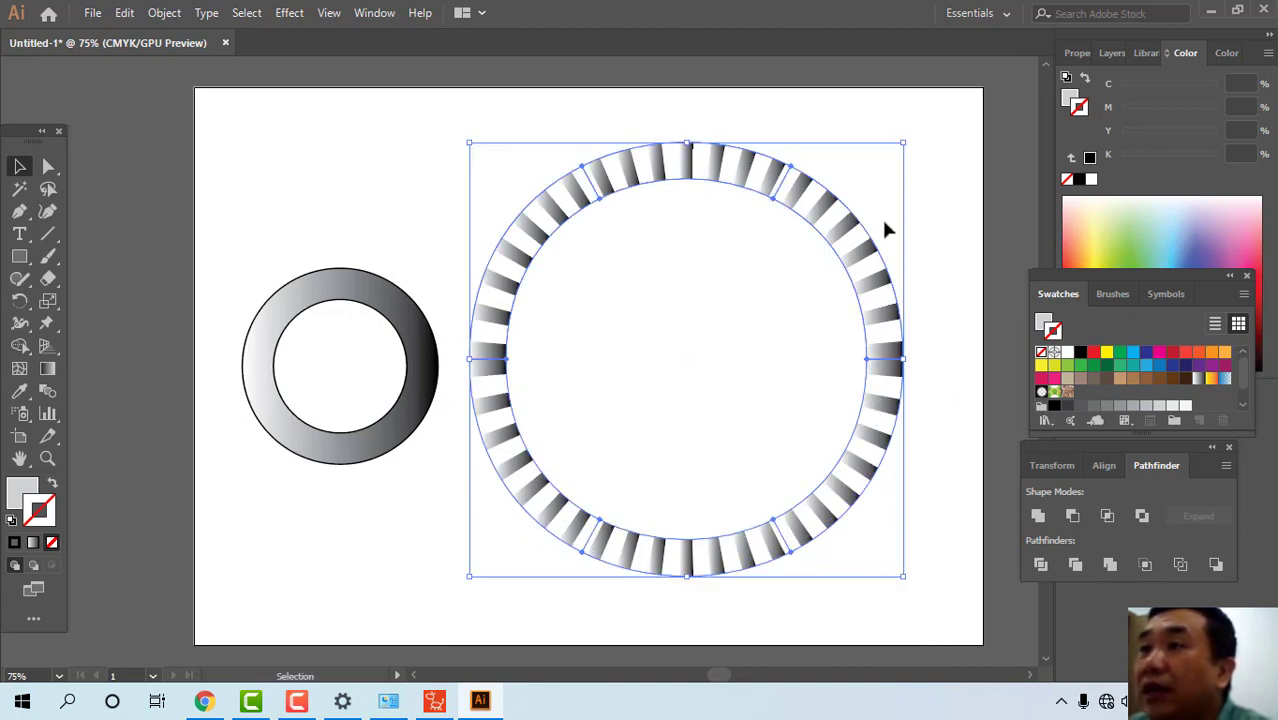
pyautogui.moveTo(899, 148); pyautogui.dragTo(667, 246)
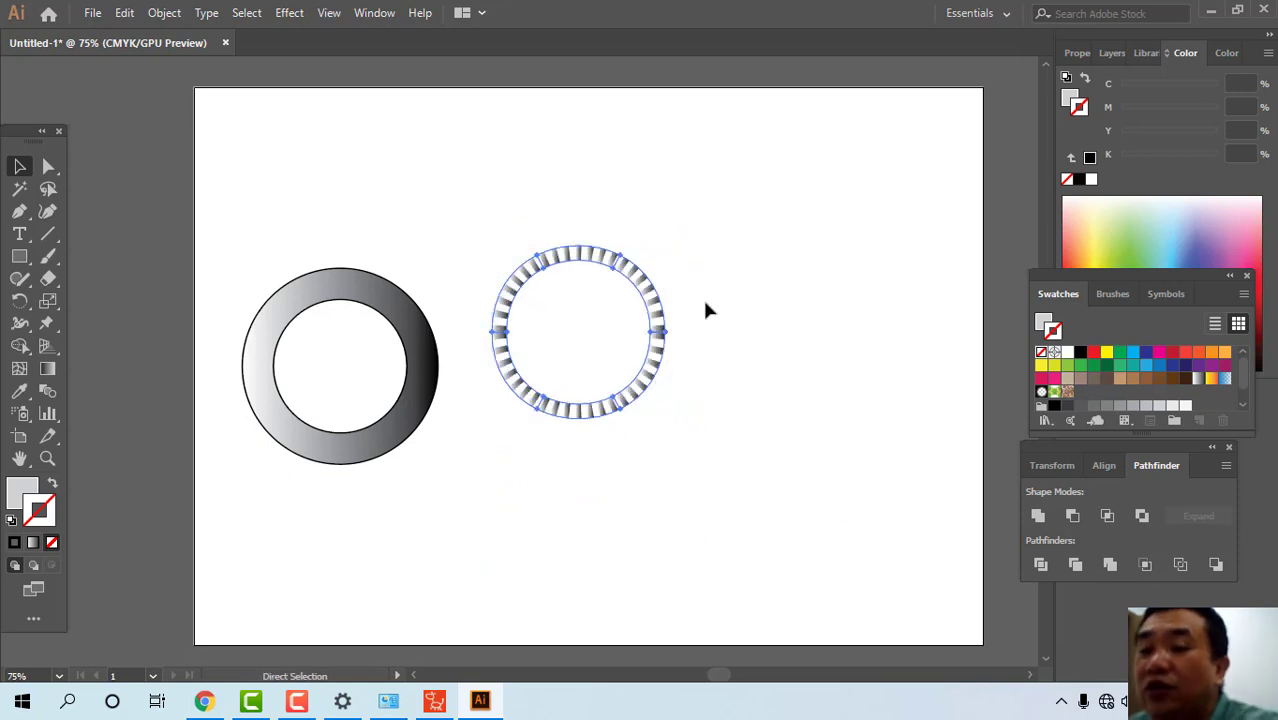
pyautogui.moveTo(665, 320); pyautogui.dragTo(408, 342)
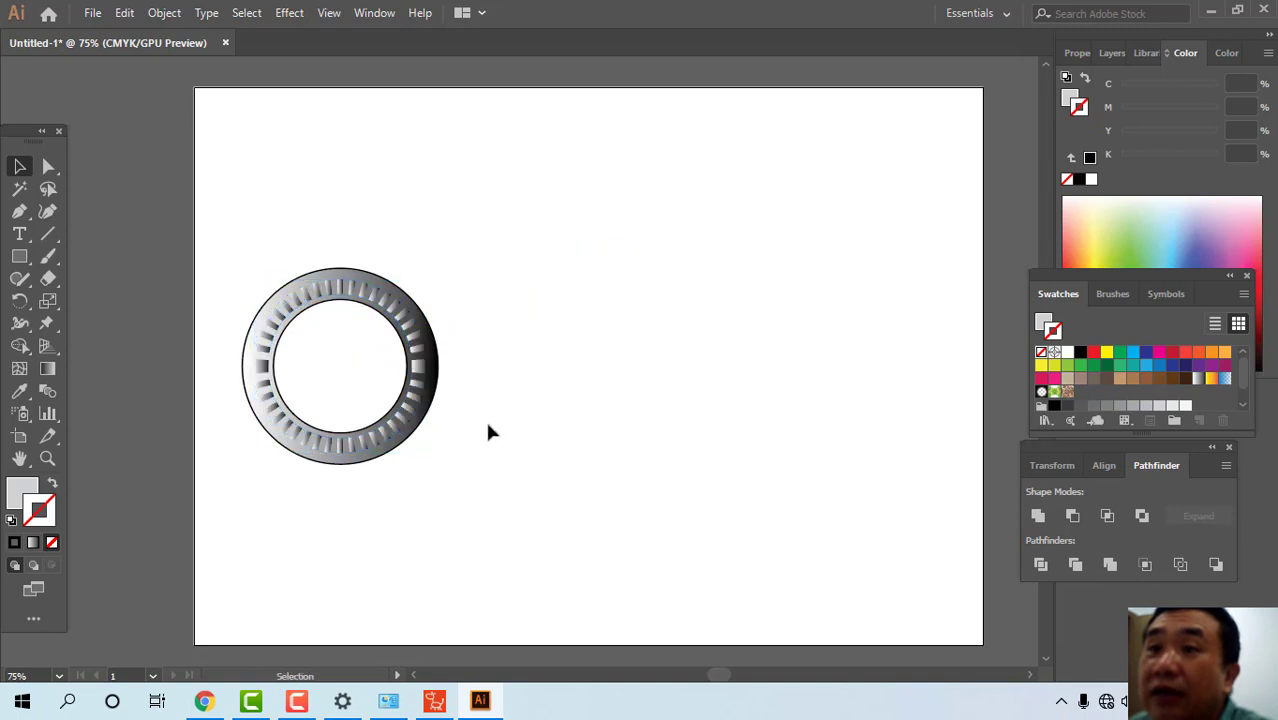
# - Enlarge the striped circle slightly so it fills more of the gradient ring's band
pyautogui.press('z')
pyautogui.moveTo(205, 237); pyautogui.dragTo(499, 394)
pyautogui.click(19, 167)
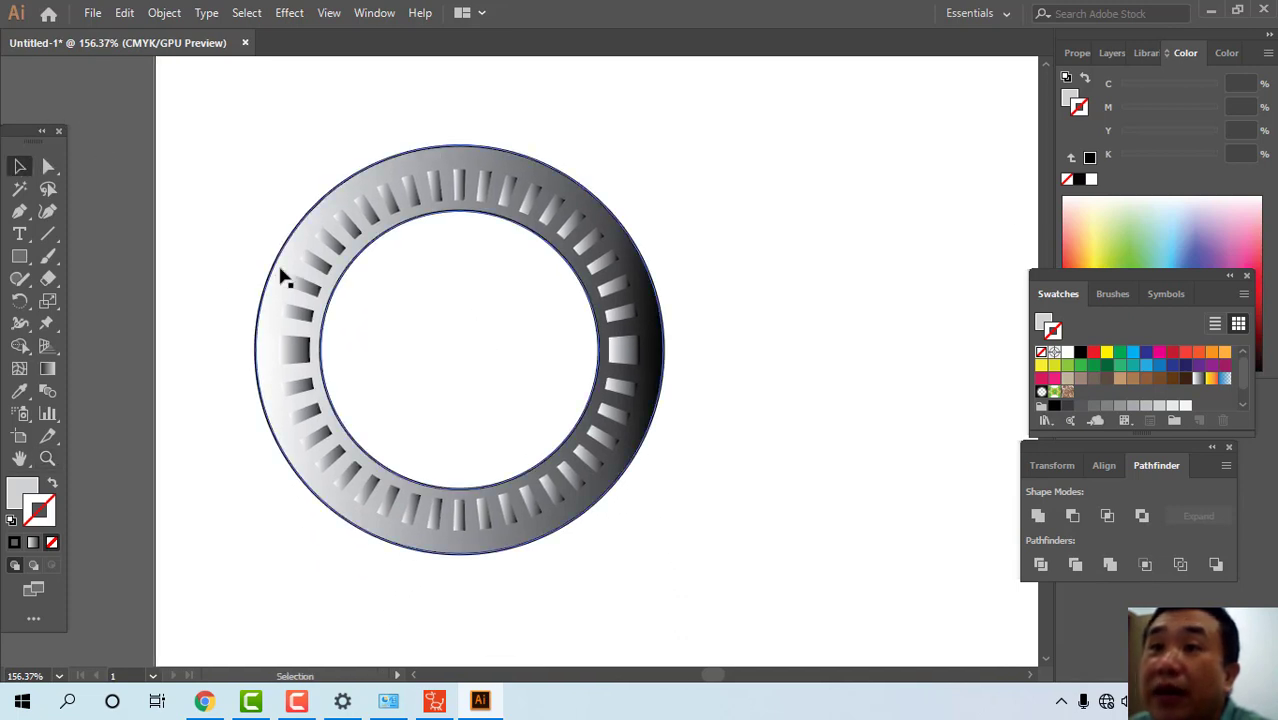
pyautogui.click(301, 289)
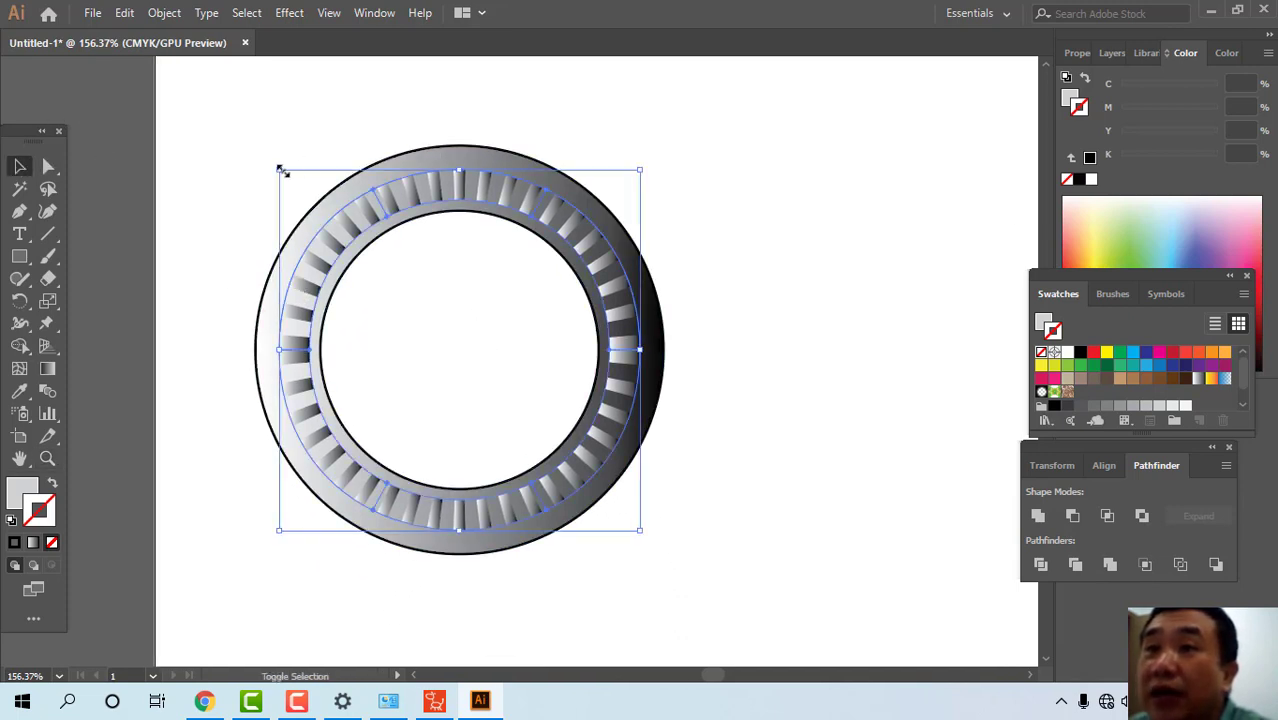
pyautogui.moveTo(280, 168); pyautogui.dragTo(272, 163)
pyautogui.click(702, 465)
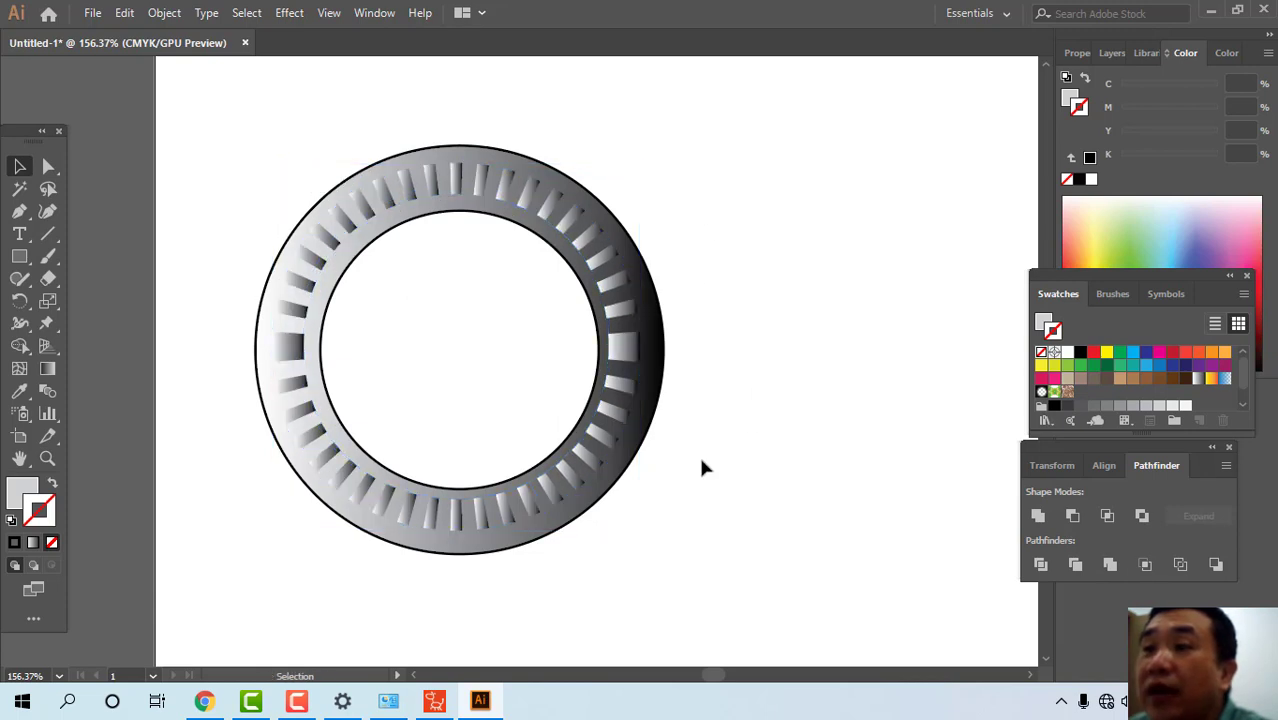
# - Align the striped arches and the gradient ring to each other by their horizontal and vertical centres
pyautogui.click(492, 523)
pyautogui.moveTo(214, 88); pyautogui.dragTo(767, 597)
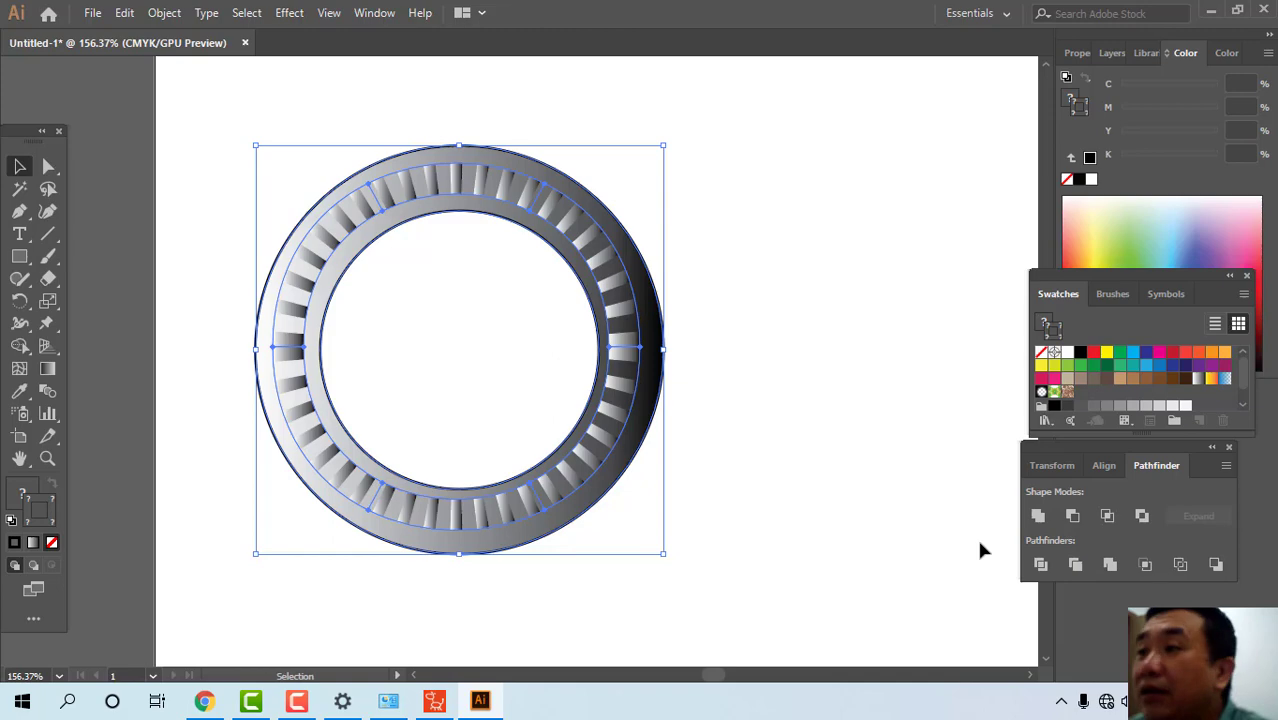
pyautogui.click(1103, 466)
pyautogui.click(1071, 517)
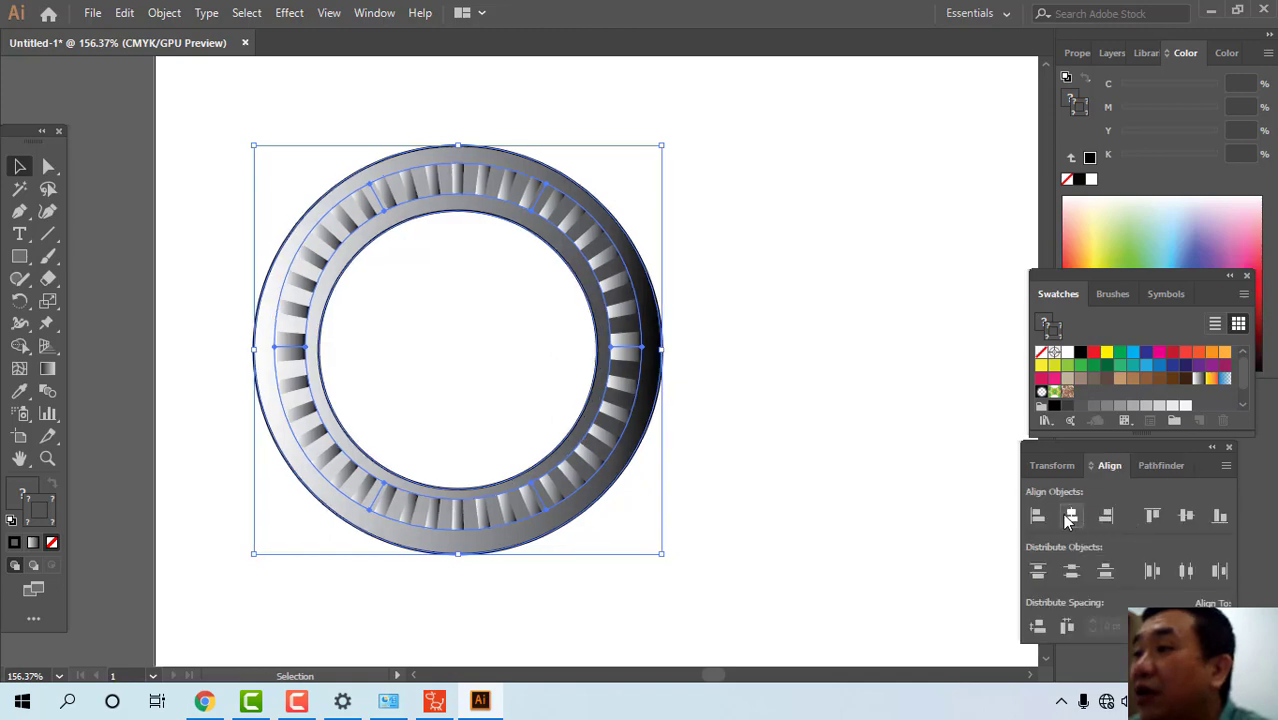
pyautogui.click(1187, 515)
pyautogui.click(795, 428)
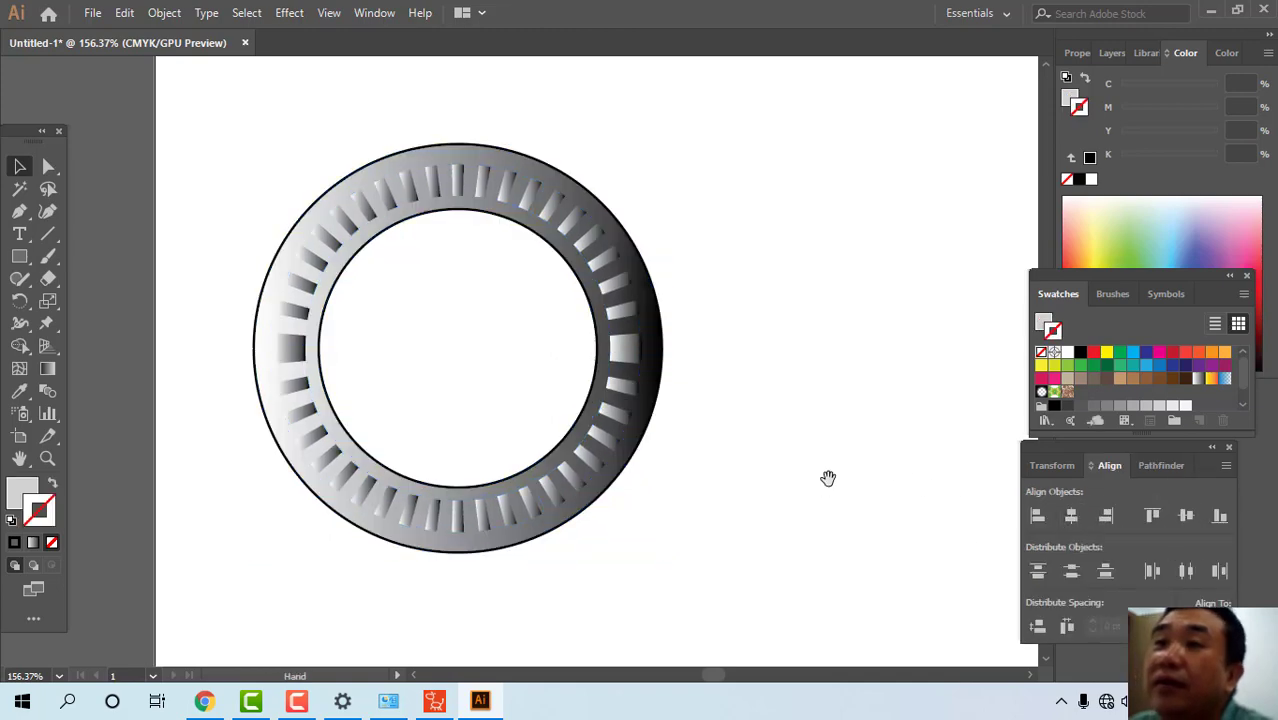
pyautogui.moveTo(828, 478); pyautogui.dragTo(836, 457)
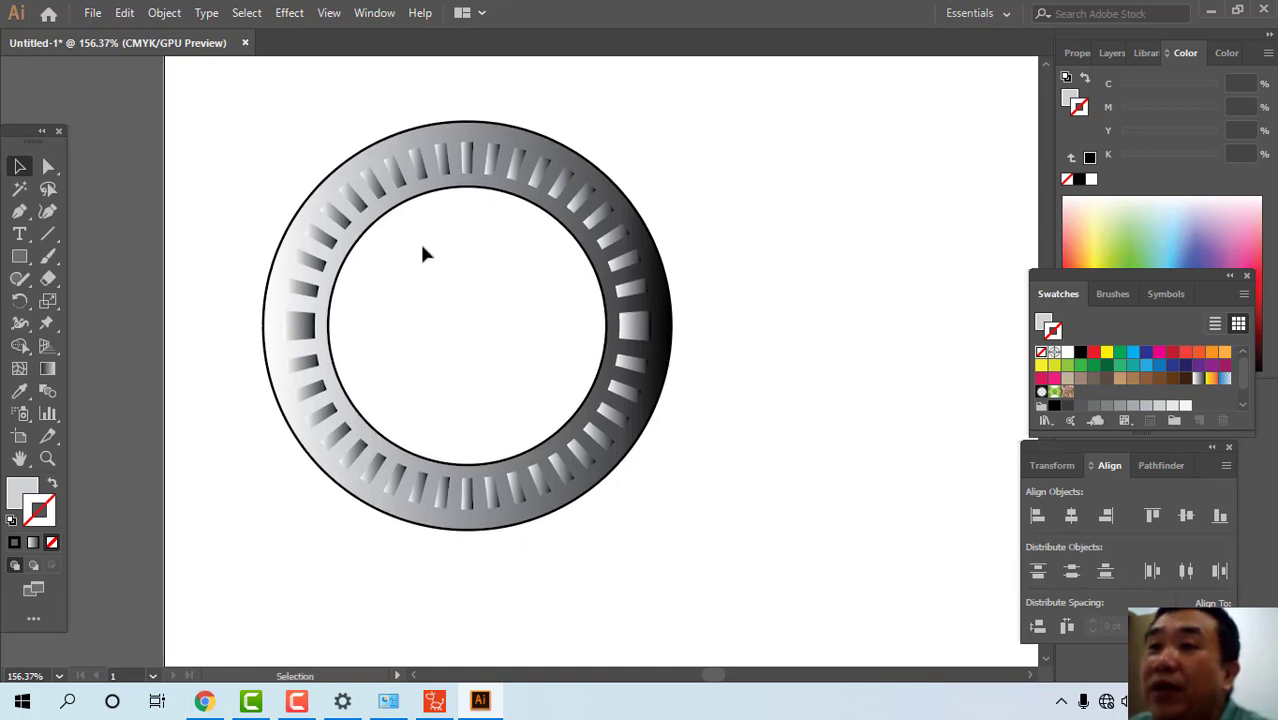
# - Draw a circle beside the ring, about half its diameter, and give its stroke a white-to-black radial gradient
pyautogui.moveTo(19, 256); pyautogui.dragTo(74, 303)
pyautogui.moveTo(722, 256); pyautogui.dragTo(940, 461)
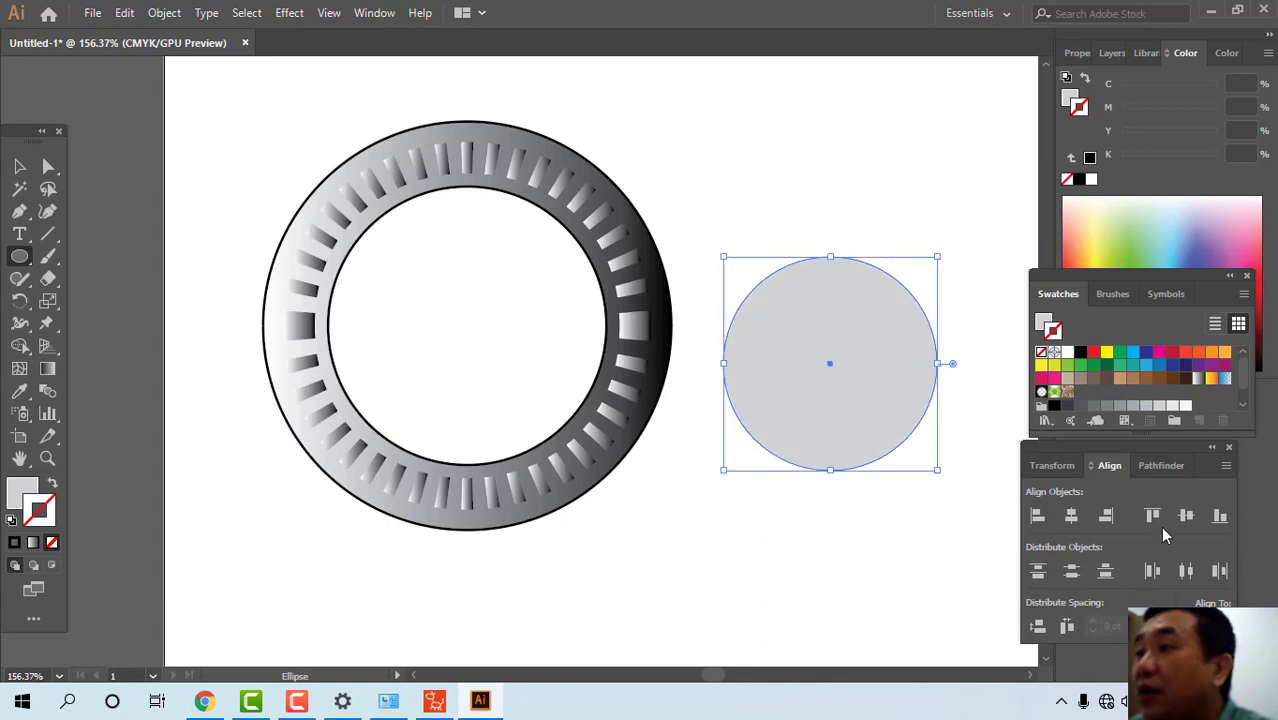
pyautogui.click(1198, 379)
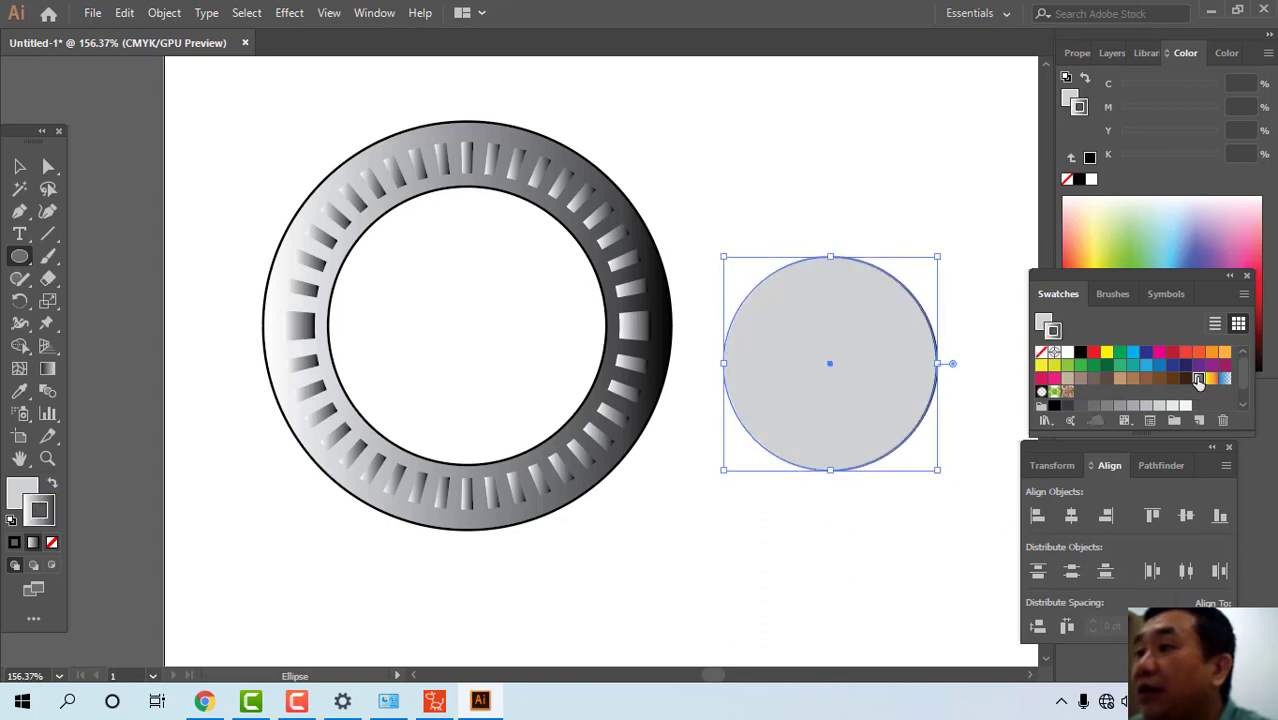
pyautogui.click(49, 375)
pyautogui.doubleClick(49, 374)
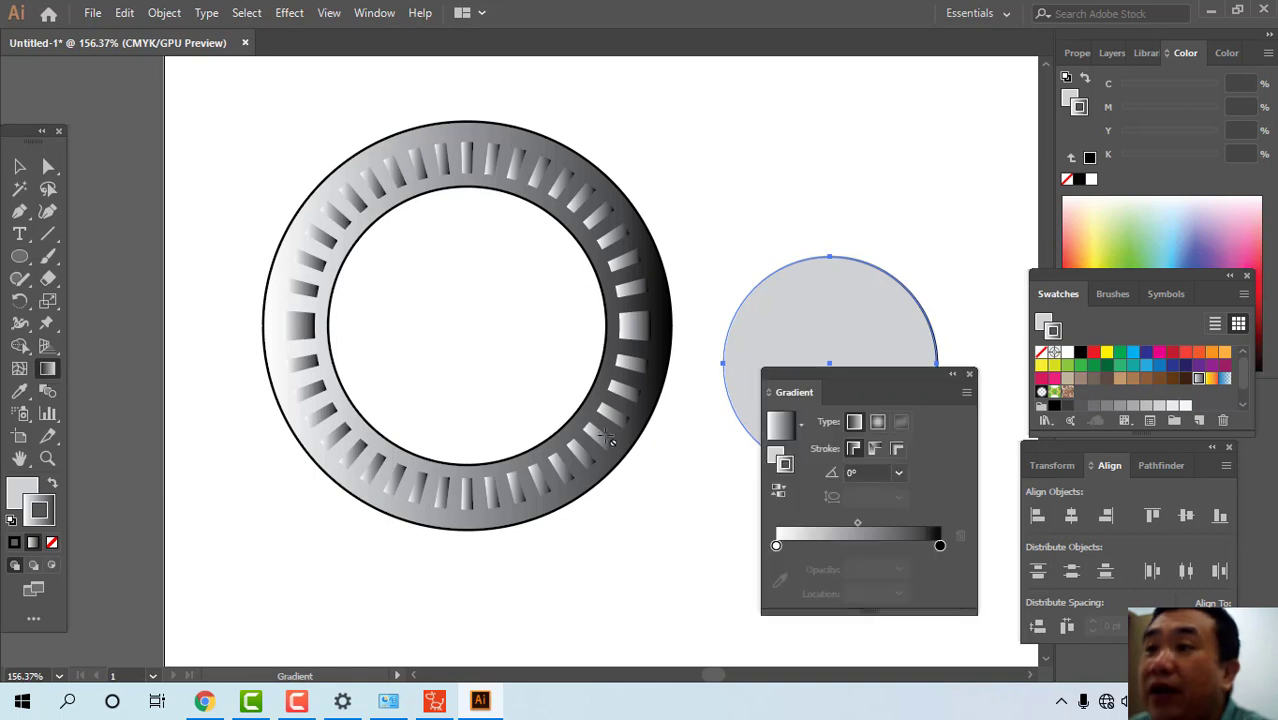
pyautogui.click(878, 426)
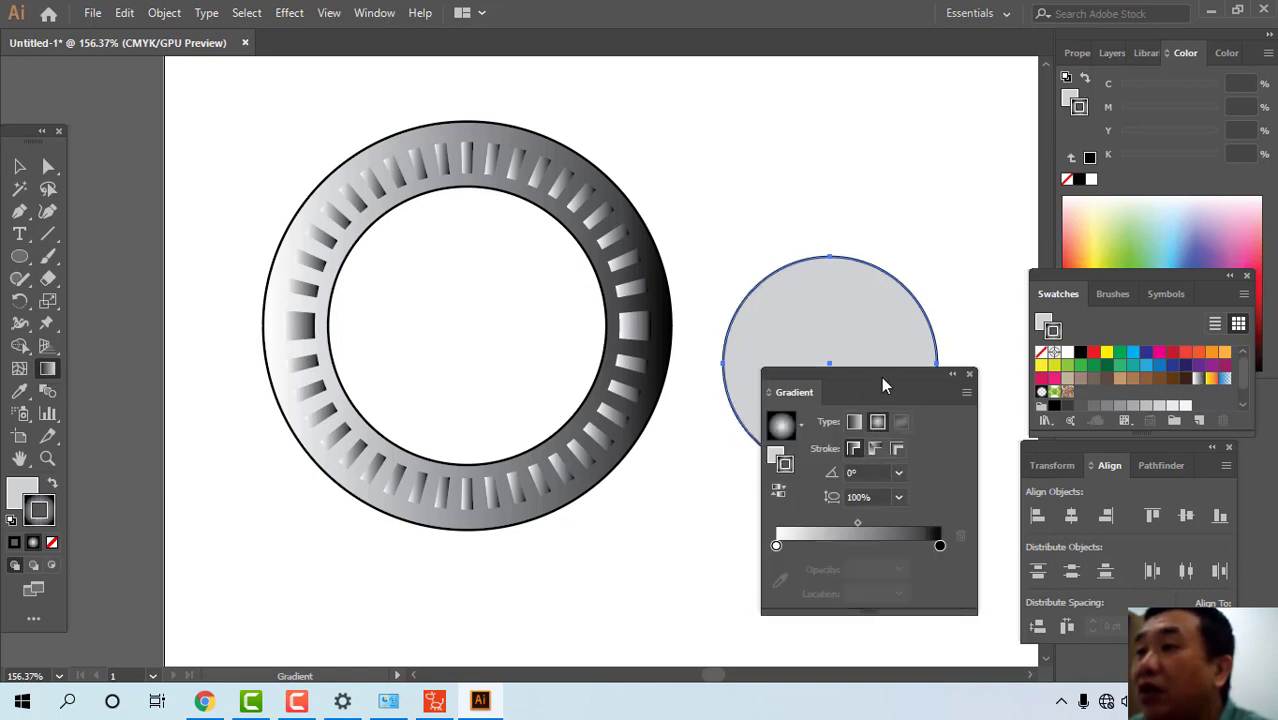
# - Set the stroke gradient's midpoint to 32.12% and shift its black stop inward to 92.74%
pyautogui.moveTo(881, 376); pyautogui.dragTo(1111, 228)
pyautogui.moveTo(1079, 375); pyautogui.dragTo(1053, 382)
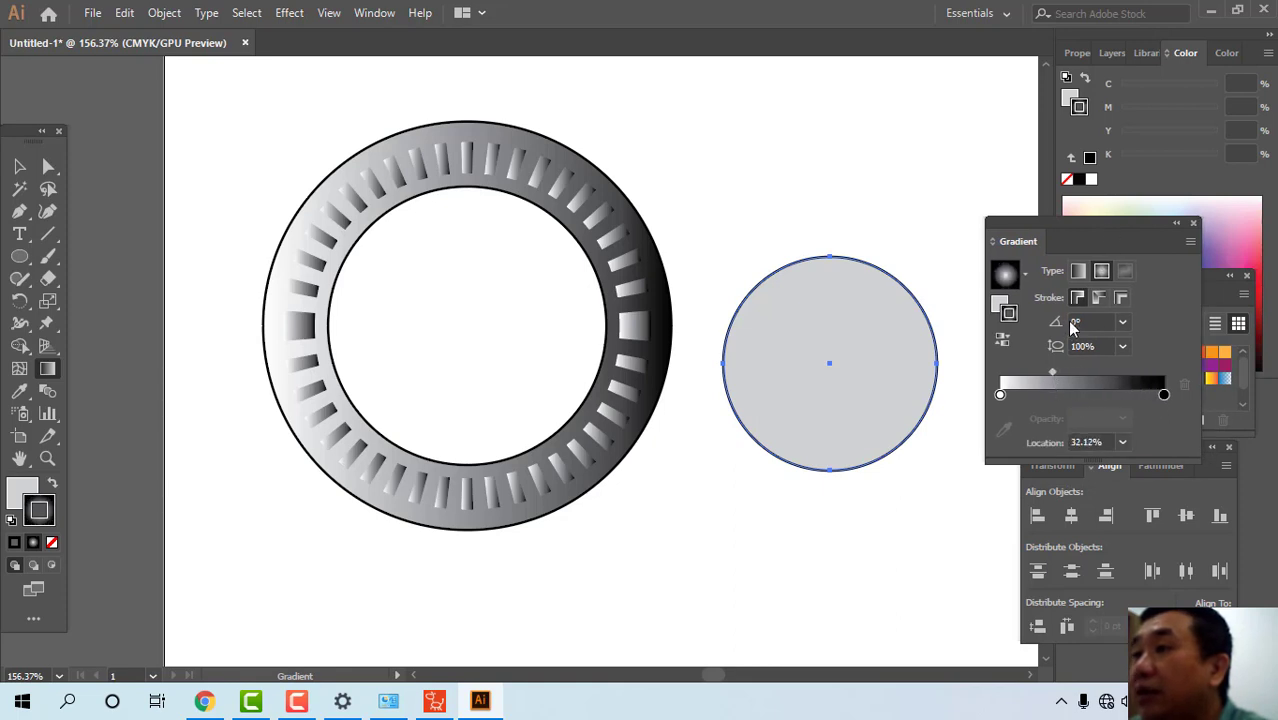
pyautogui.moveTo(1163, 394); pyautogui.dragTo(1152, 395)
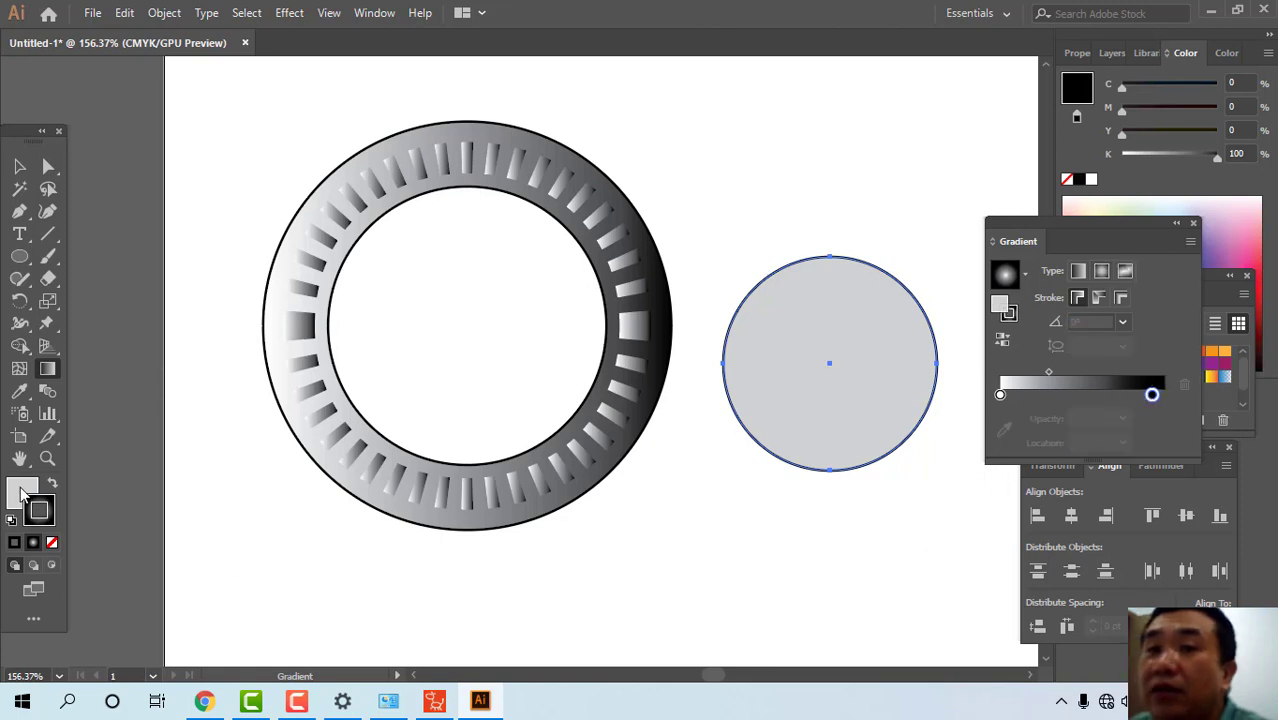
# - Fill the circle with the white-to-black radial gradient and set the black stop's location to 100%
pyautogui.click(830, 354)
pyautogui.click(1007, 383)
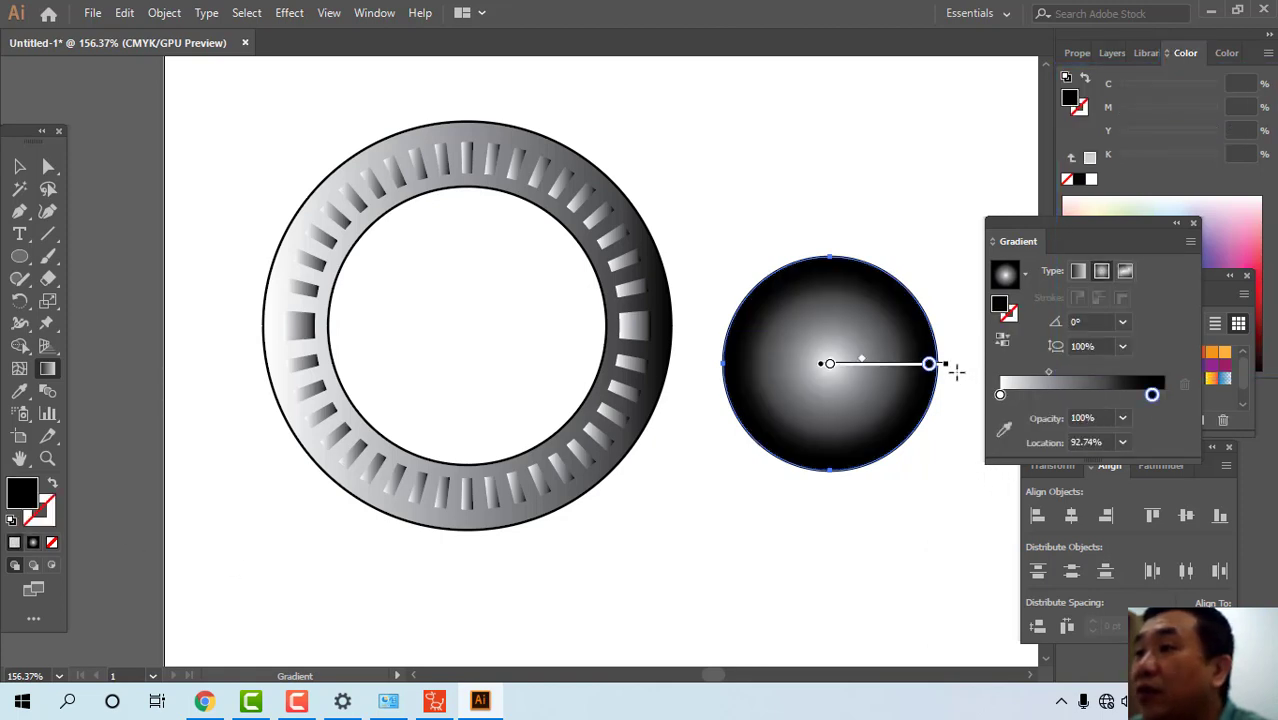
pyautogui.moveTo(1073, 233); pyautogui.dragTo(816, 51)
pyautogui.moveTo(897, 213); pyautogui.dragTo(906, 207)
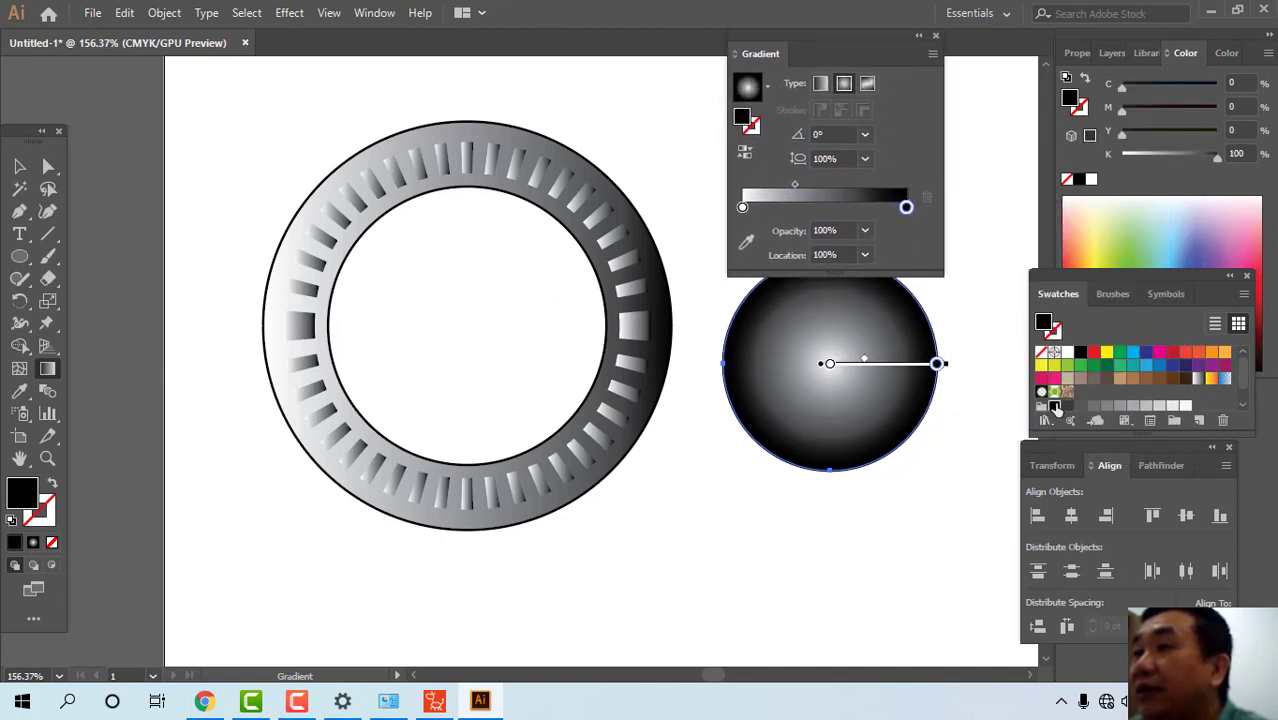
# - Recolour the fill gradient with black at the centre stop and 20% grey at the outer stop
pyautogui.click(741, 207)
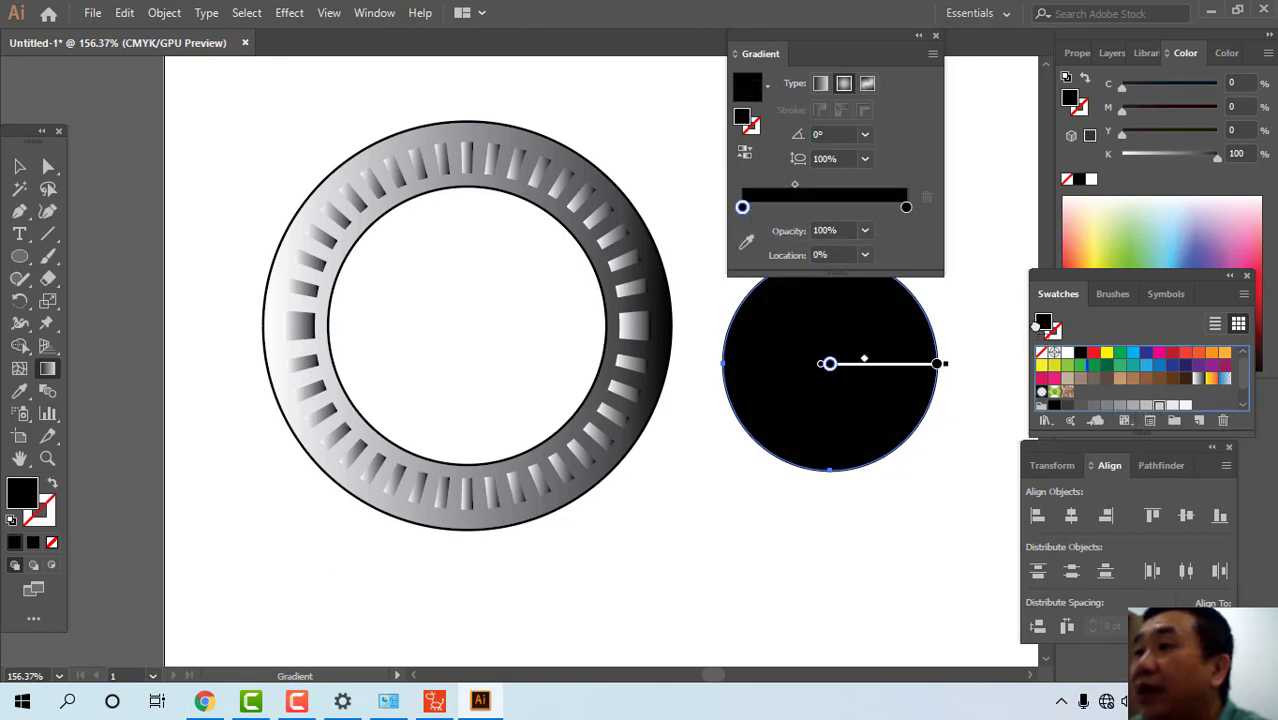
pyautogui.moveTo(904, 207); pyautogui.dragTo(904, 207)
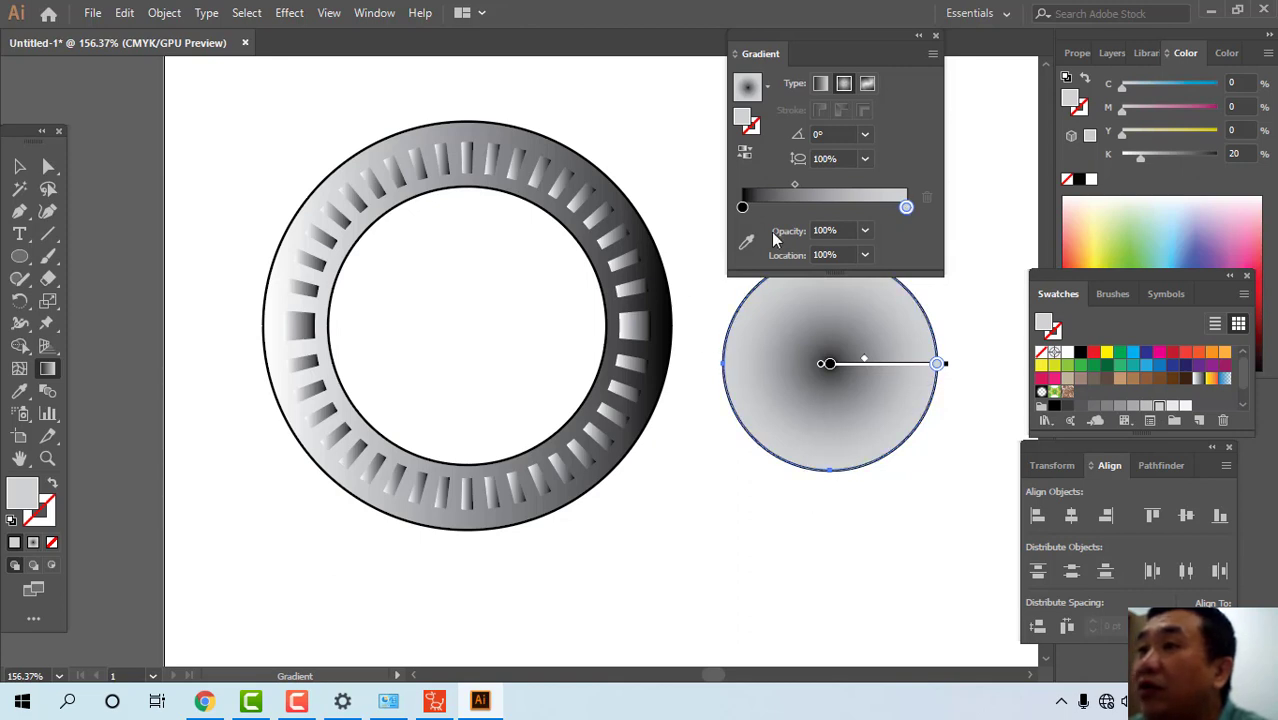
pyautogui.click(935, 38)
# - Move the gradient-filled circle into the ring's opening, centred on the ring
pyautogui.press('v')
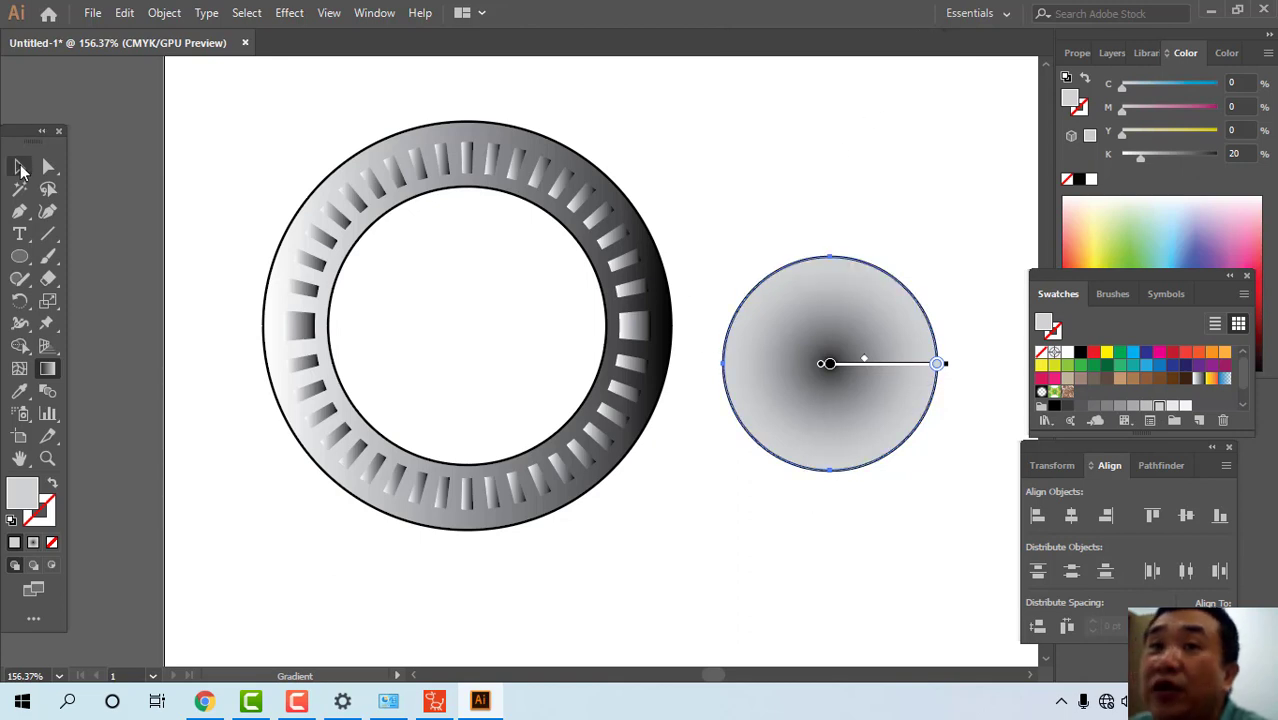
pyautogui.moveTo(816, 323); pyautogui.dragTo(446, 294)
pyautogui.moveTo(516, 329); pyautogui.dragTo(523, 320)
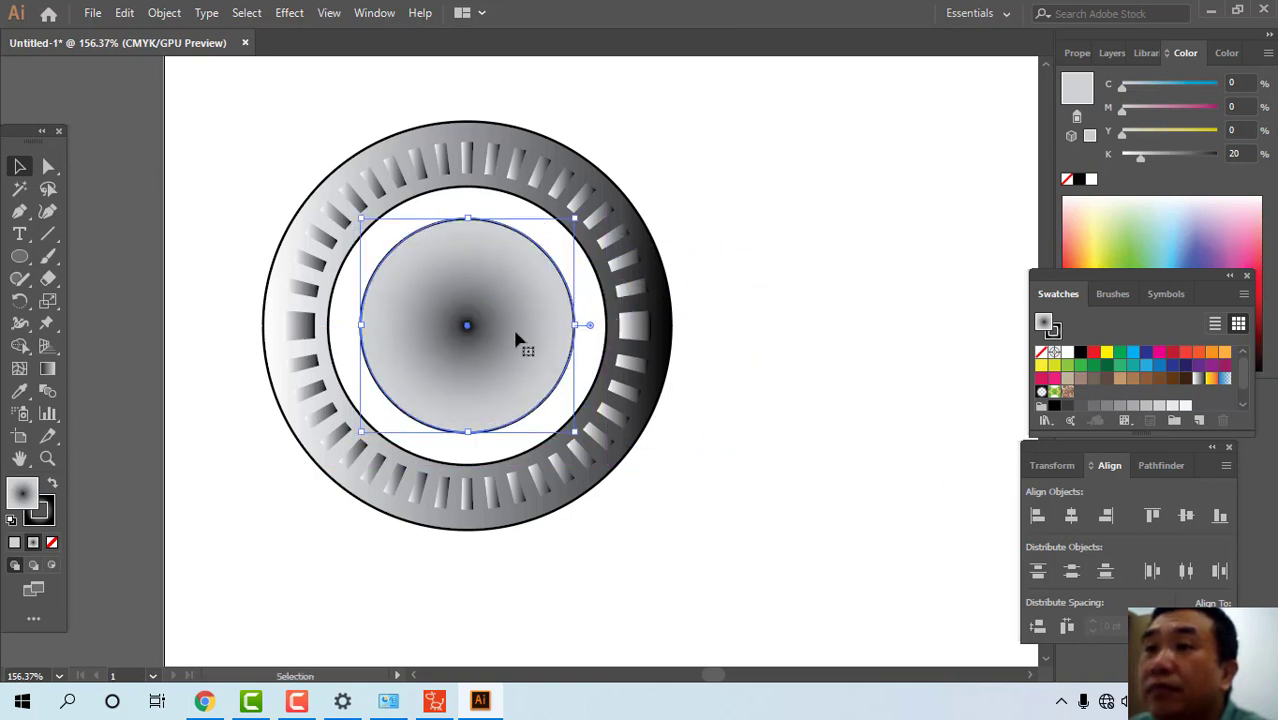
# - Remove the stroke from the radial-gradient circle and align all wheel parts on their vertical centres
pyautogui.moveTo(361, 220); pyautogui.dragTo(364, 222)
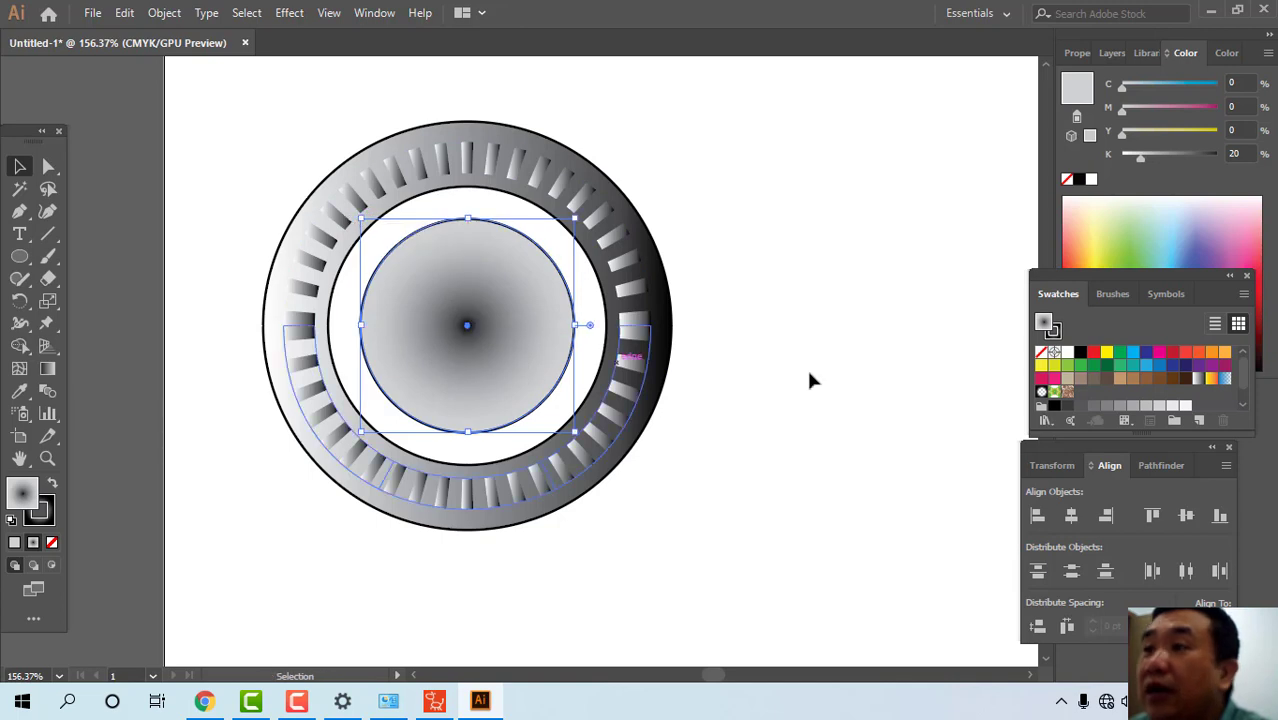
pyautogui.click(44, 508)
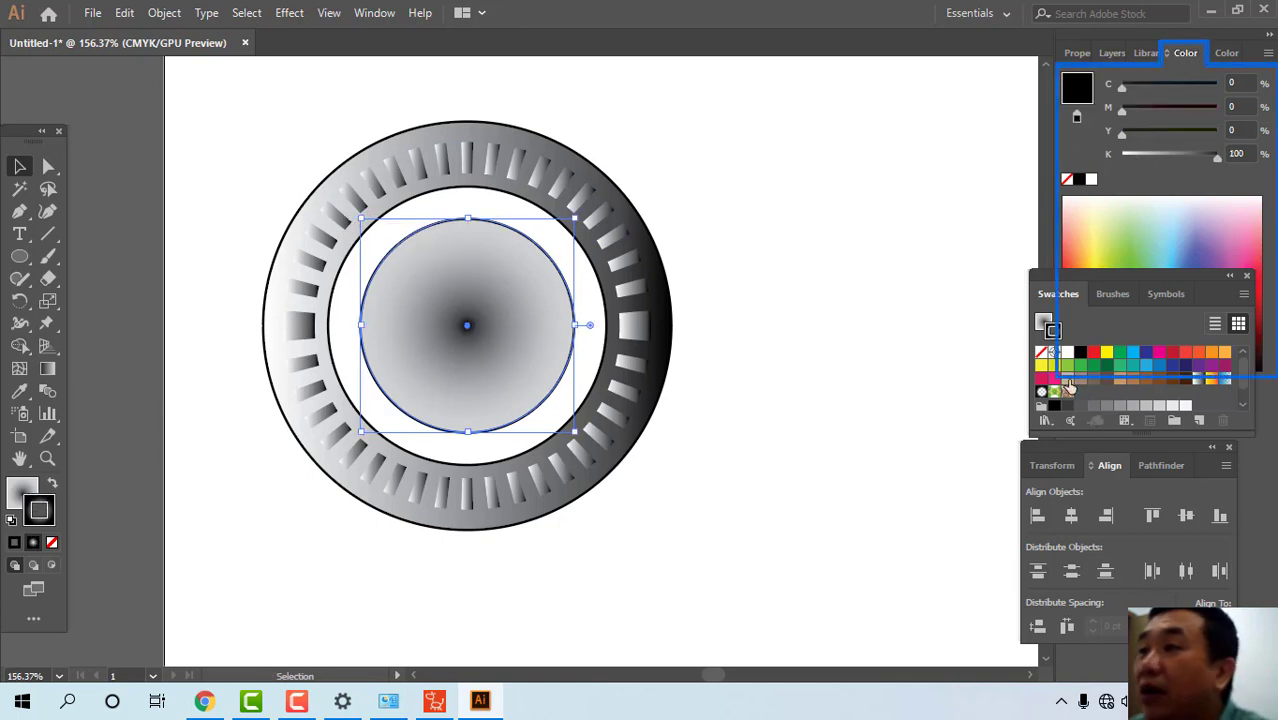
pyautogui.click(1041, 352)
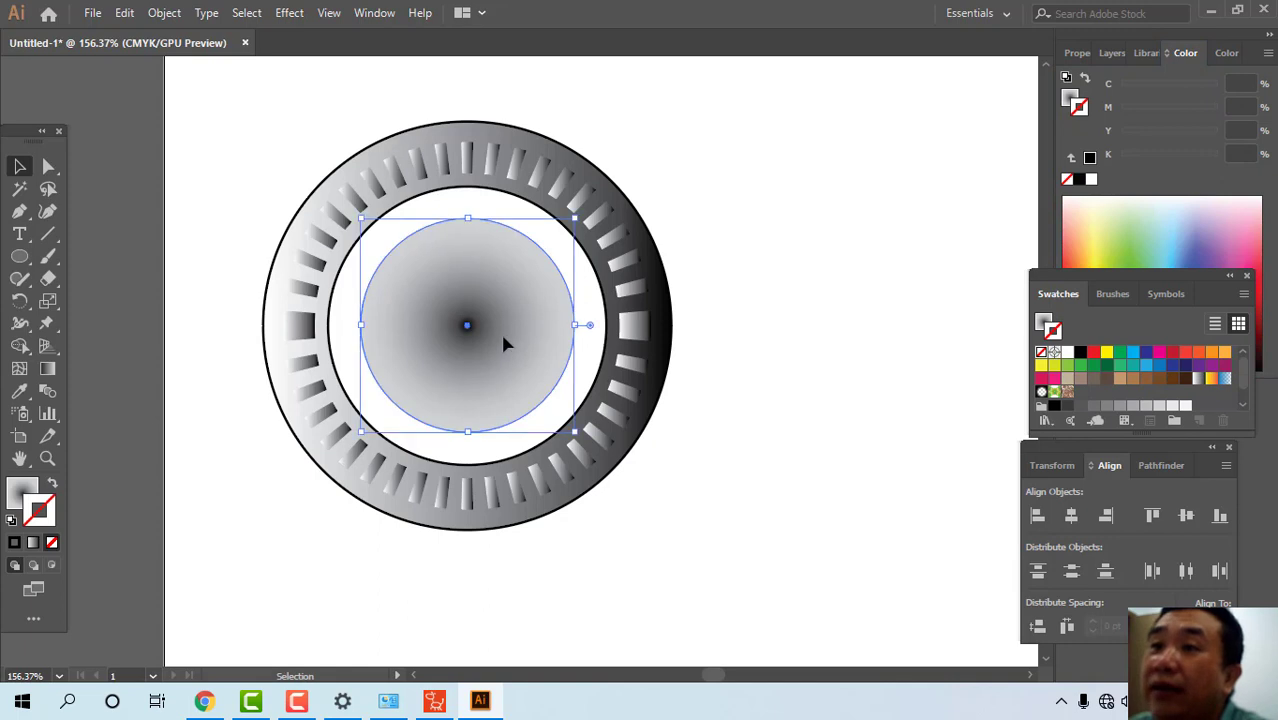
pyautogui.moveTo(215, 90); pyautogui.dragTo(778, 576)
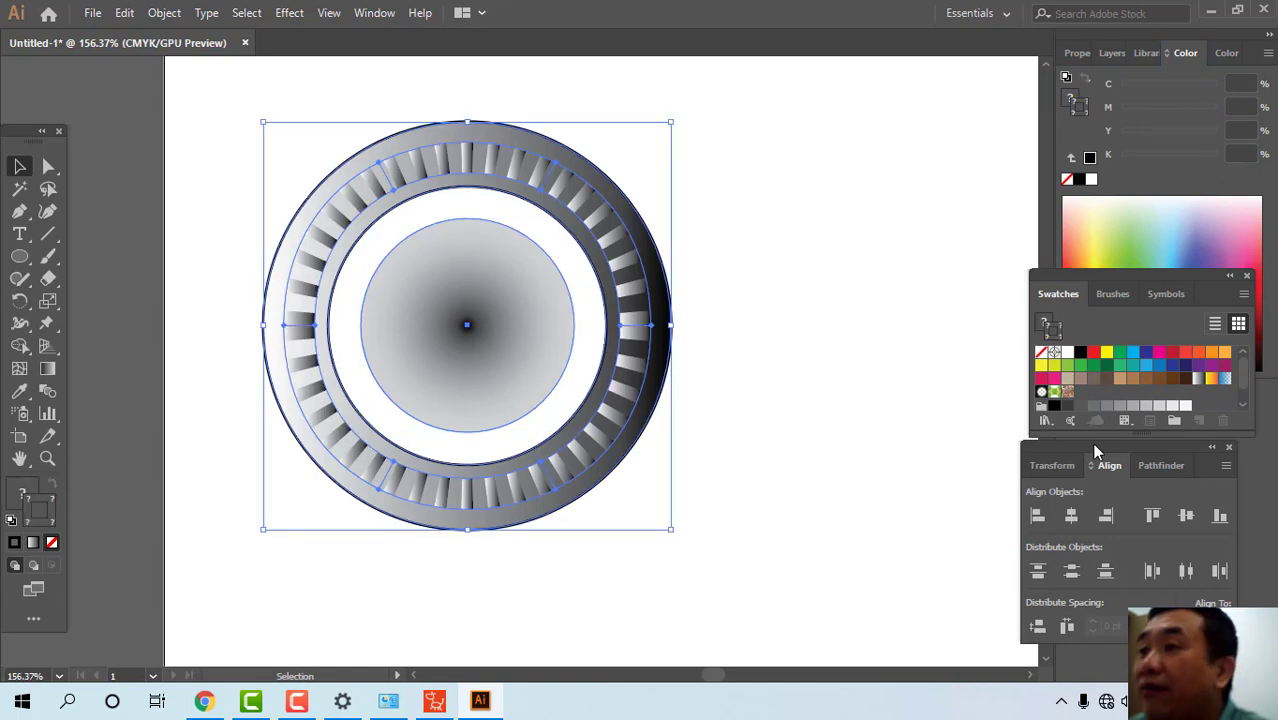
pyautogui.click(1185, 515)
pyautogui.click(862, 410)
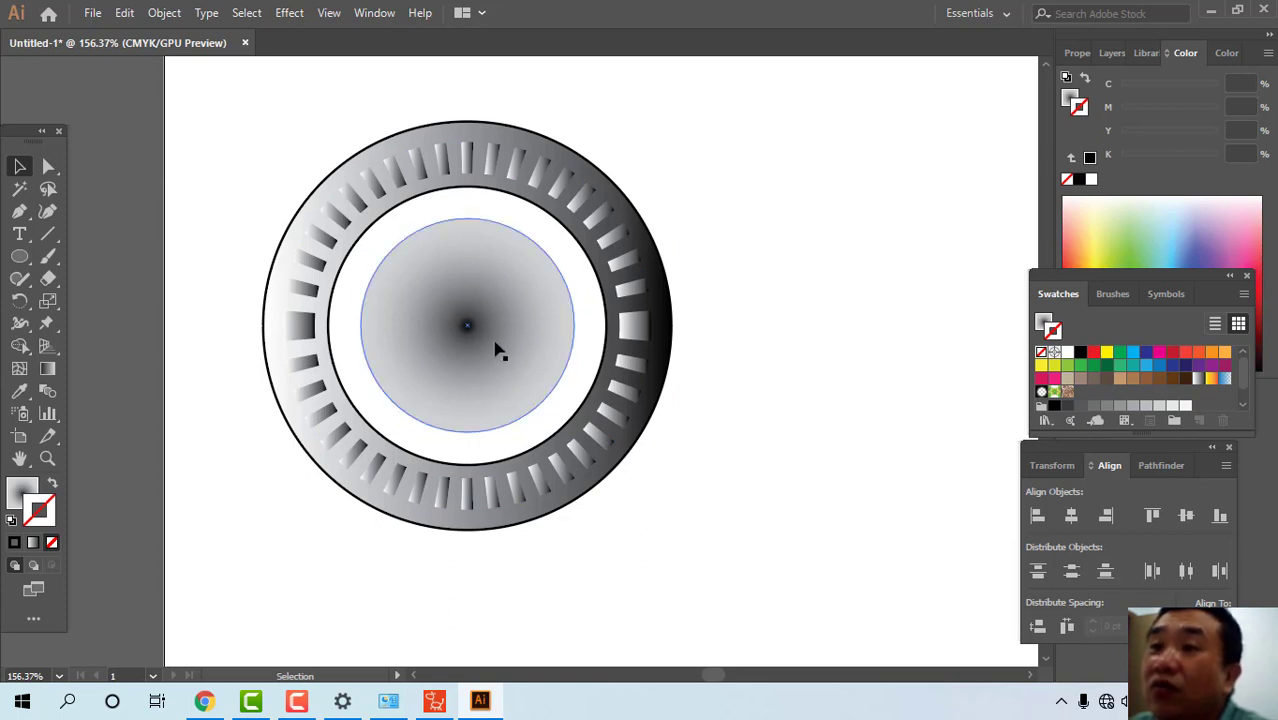
# - Enlarge the radial-gradient circle to nearly fill the ring's opening and align all parts on their horizontal and vertical centres
pyautogui.click(489, 375)
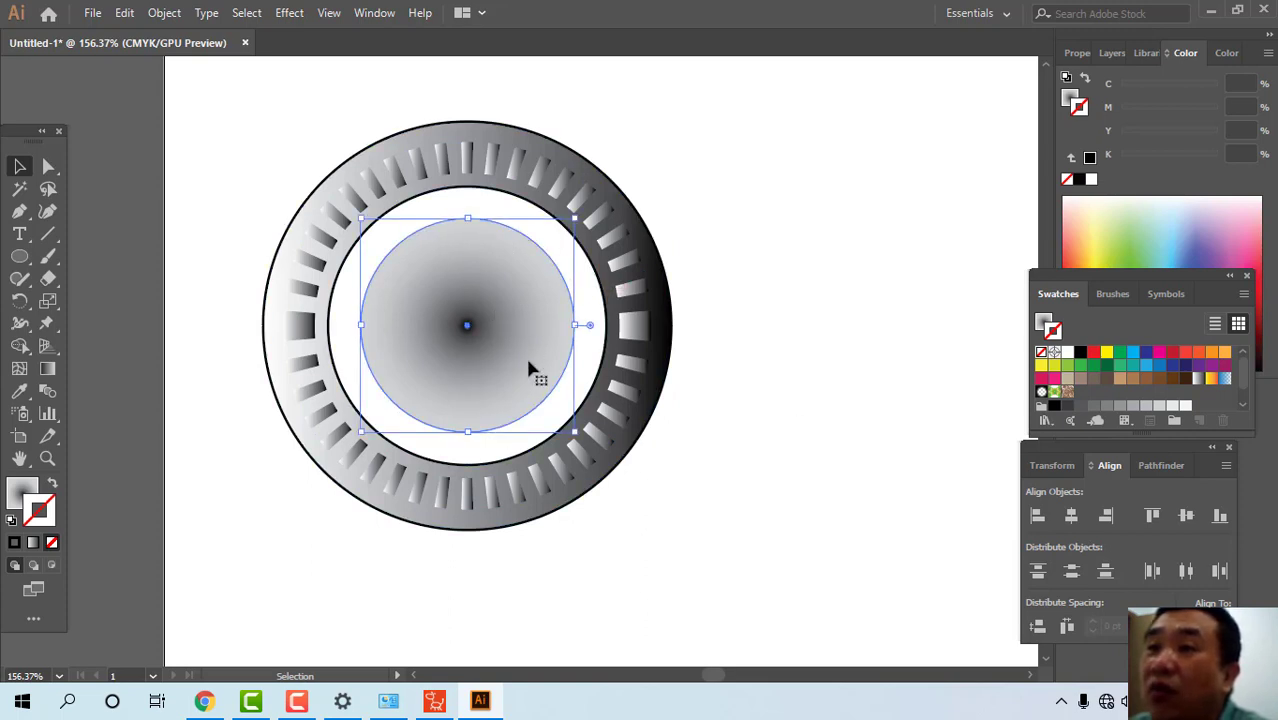
pyautogui.moveTo(575, 432); pyautogui.dragTo(607, 457)
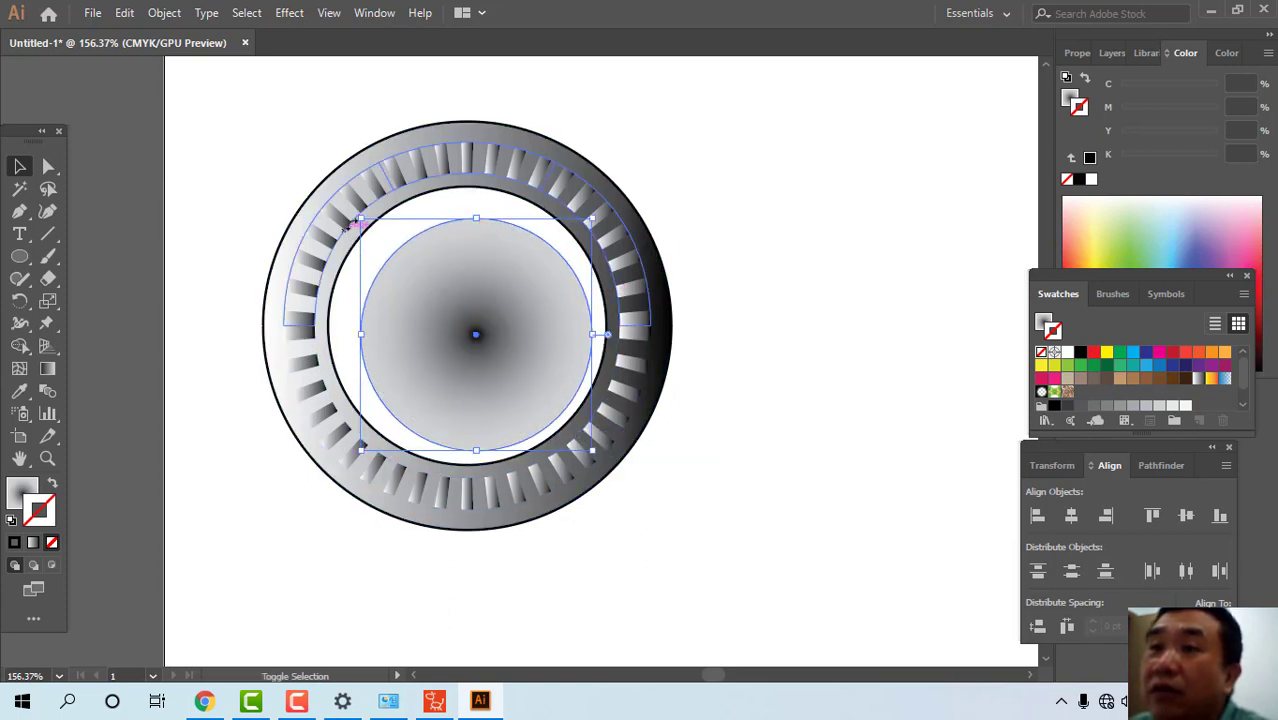
pyautogui.moveTo(363, 220); pyautogui.dragTo(336, 196)
pyautogui.moveTo(591, 451); pyautogui.dragTo(633, 450)
pyautogui.moveTo(190, 88); pyautogui.dragTo(698, 567)
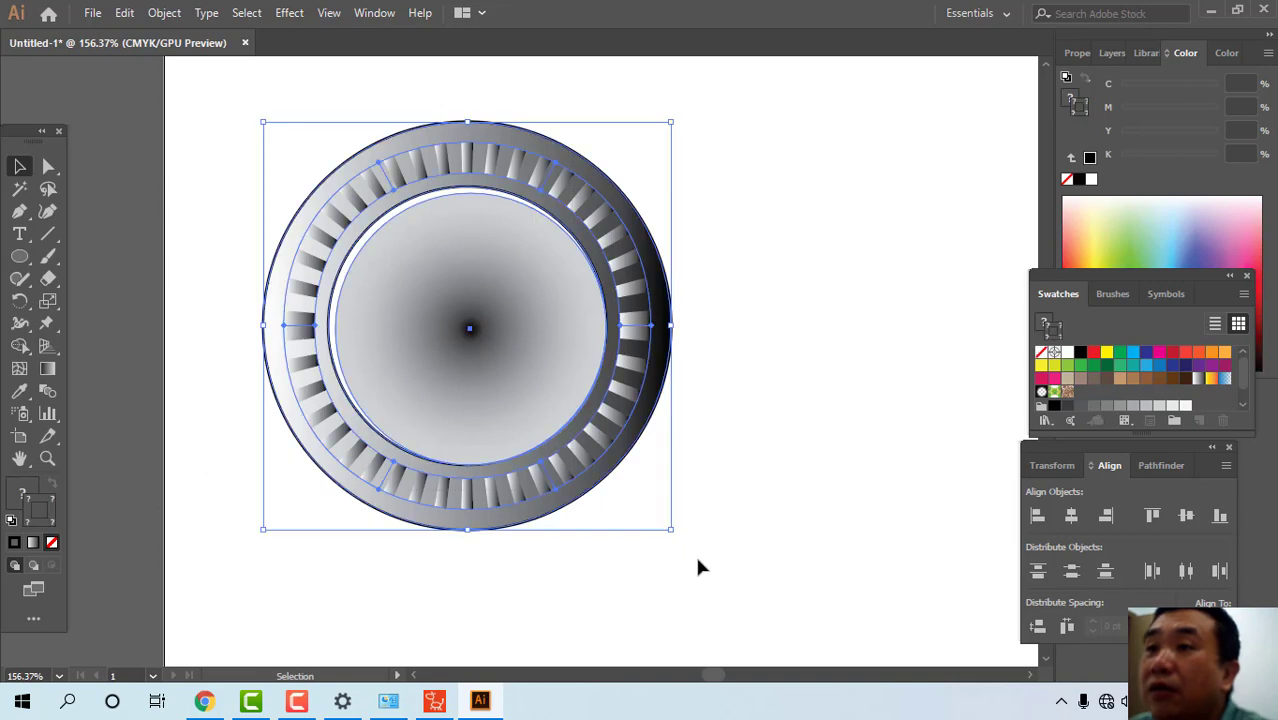
pyautogui.click(1068, 518)
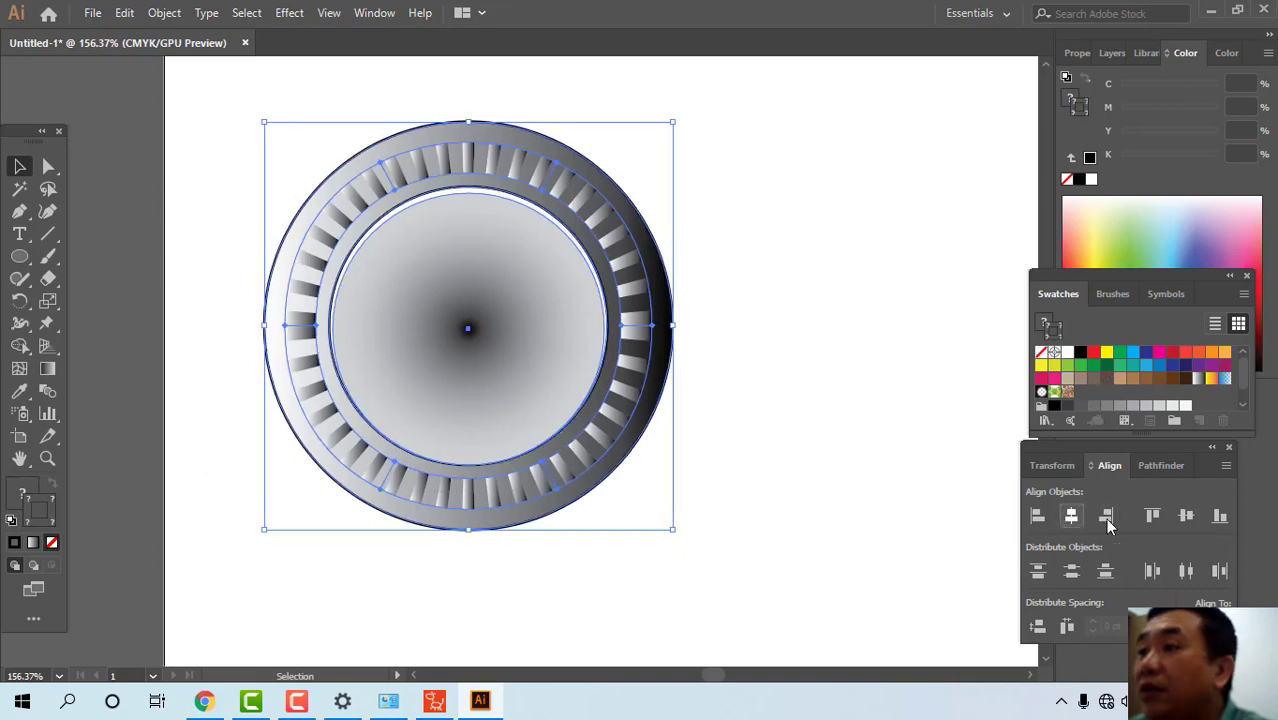
pyautogui.click(1185, 516)
pyautogui.click(843, 368)
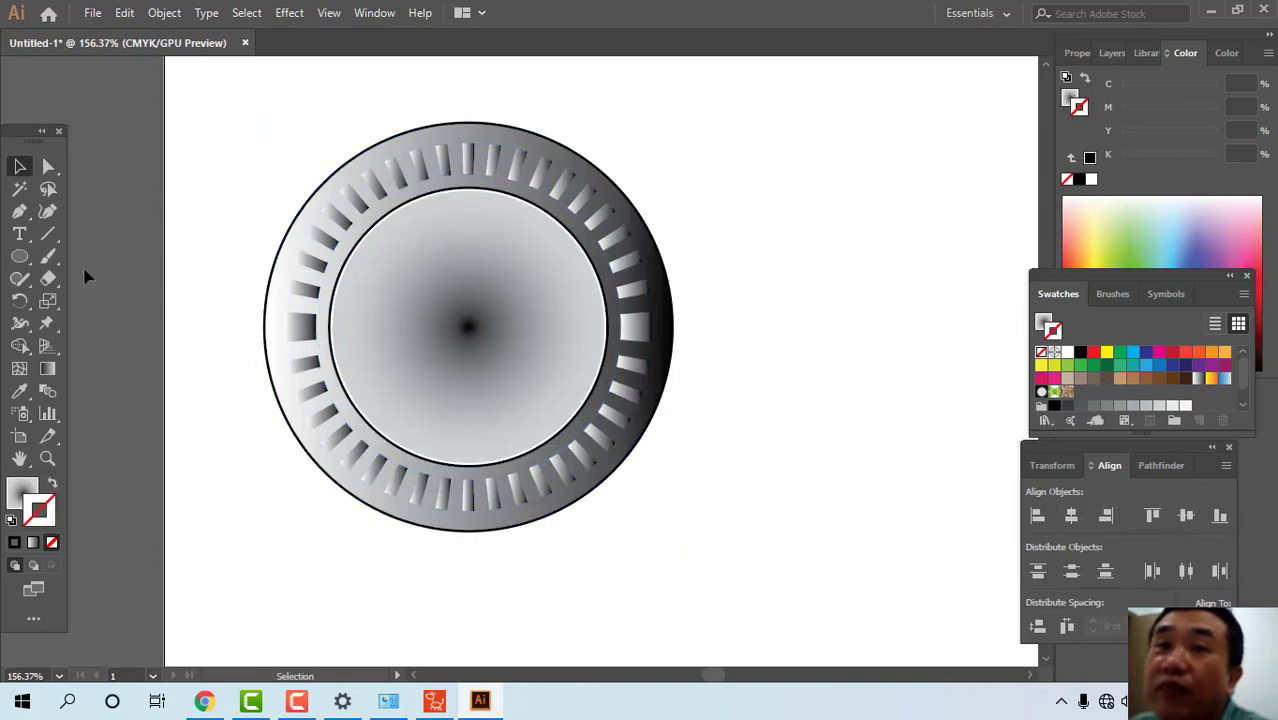
# - Draw a small circle beside the wheel with a solid black fill and no stroke
pyautogui.click(19, 256)
pyautogui.moveTo(777, 247); pyautogui.dragTo(838, 305)
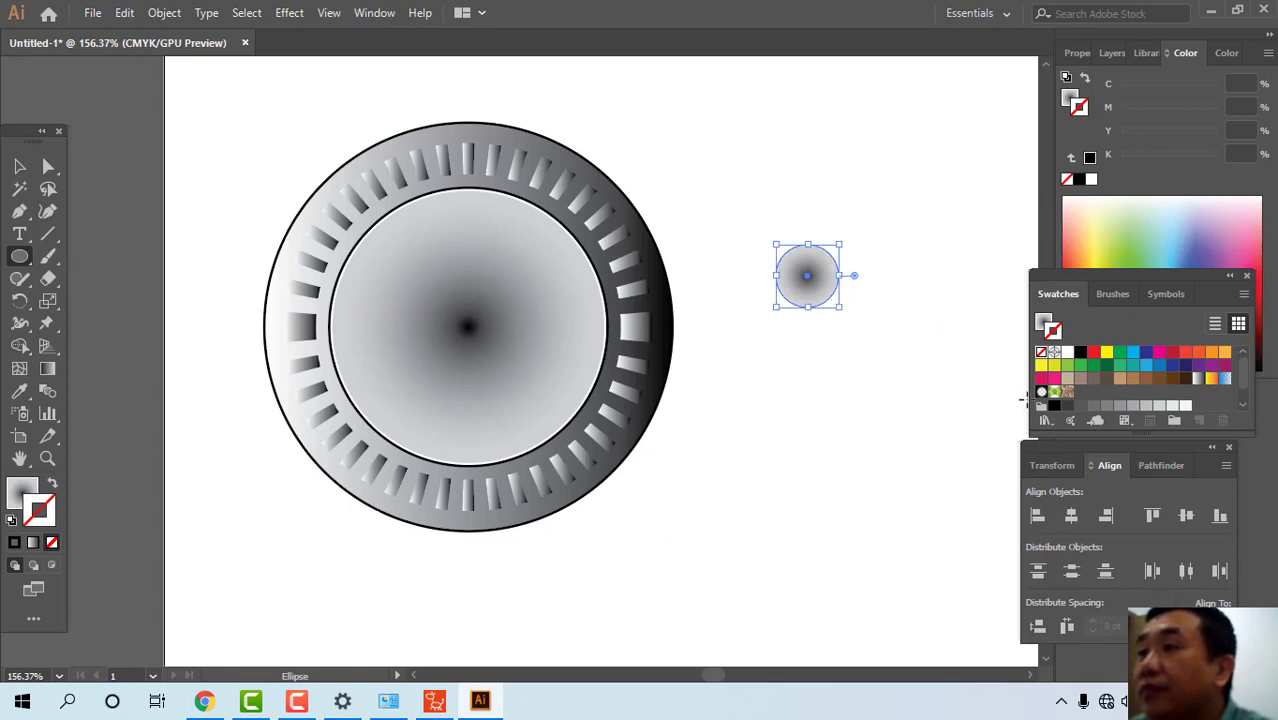
pyautogui.click(1053, 406)
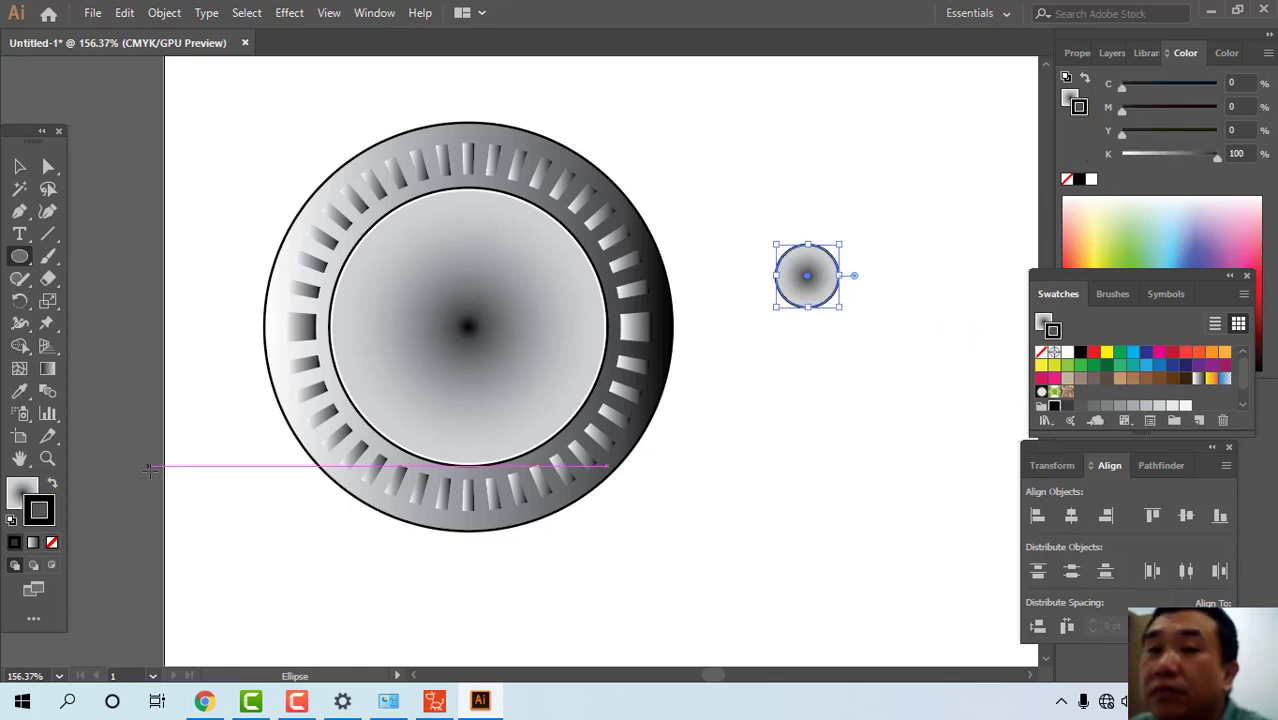
pyautogui.press('x')
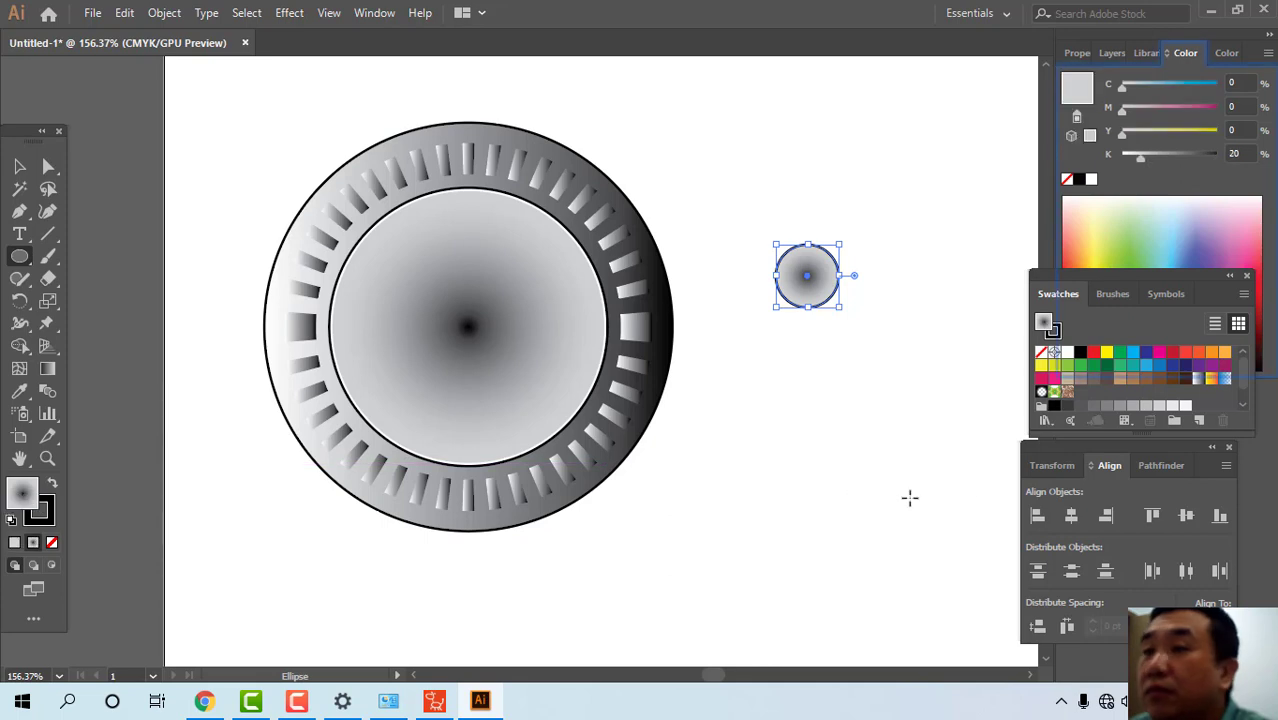
pyautogui.click(1053, 405)
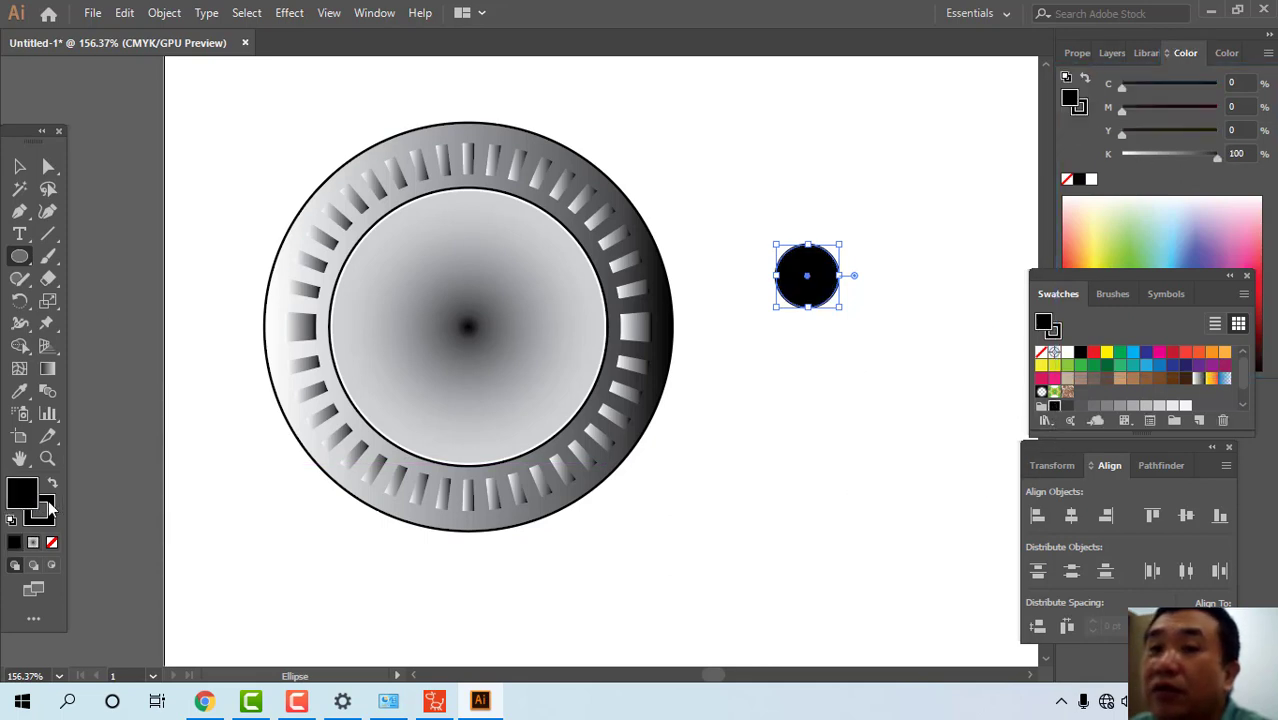
pyautogui.click(46, 512)
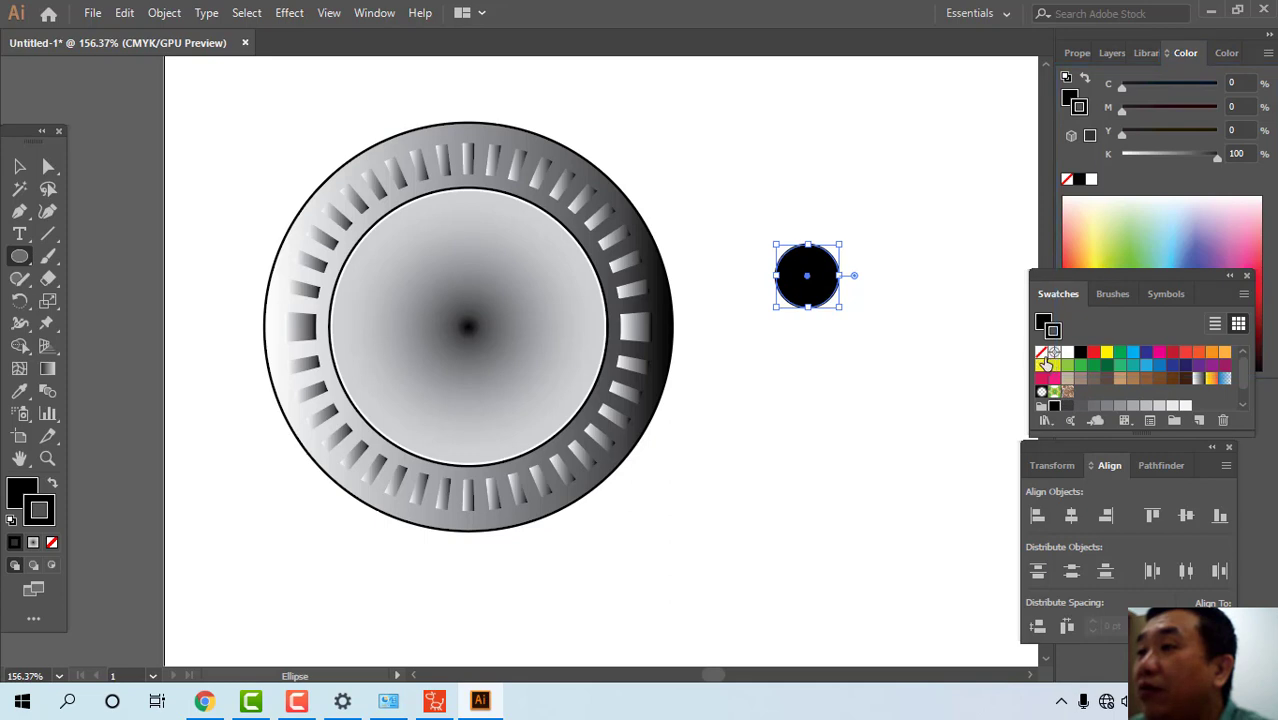
pyautogui.click(1041, 352)
# - Move the black circle to the wheel's middle, enlarge it slightly and align its centre with the radial-gradient circle
pyautogui.click(18, 168)
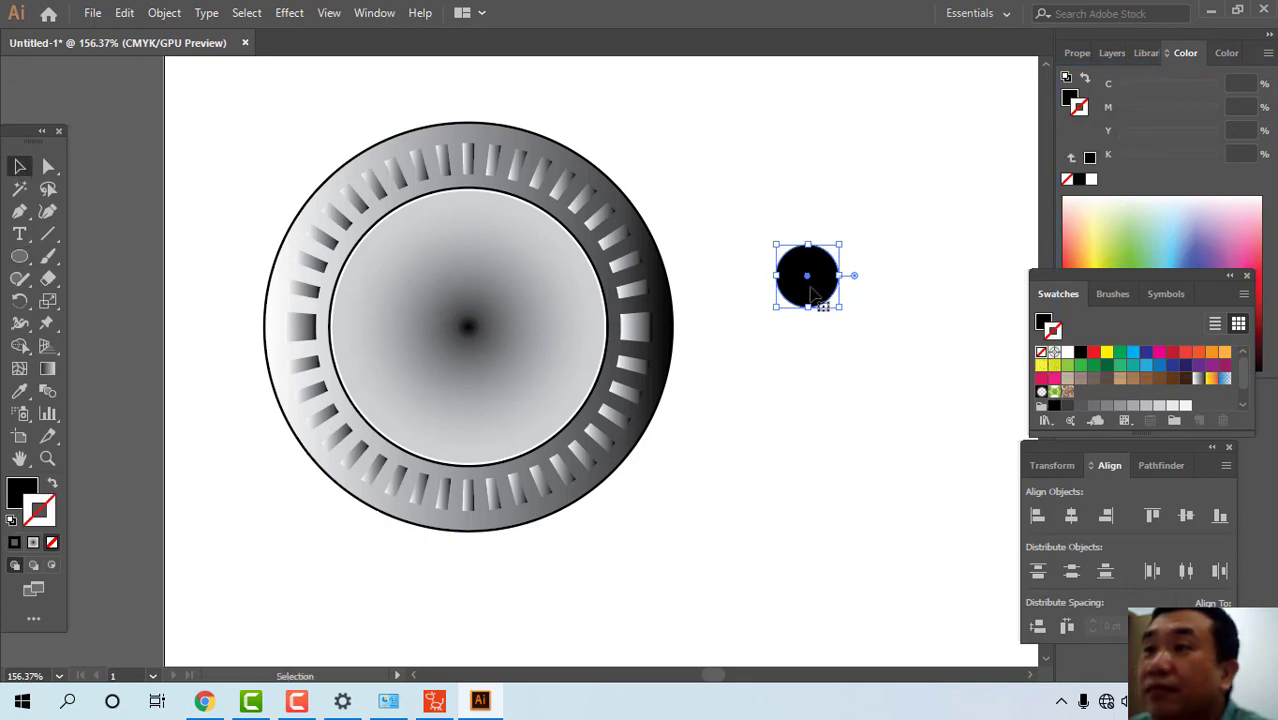
pyautogui.moveTo(818, 288); pyautogui.dragTo(510, 365)
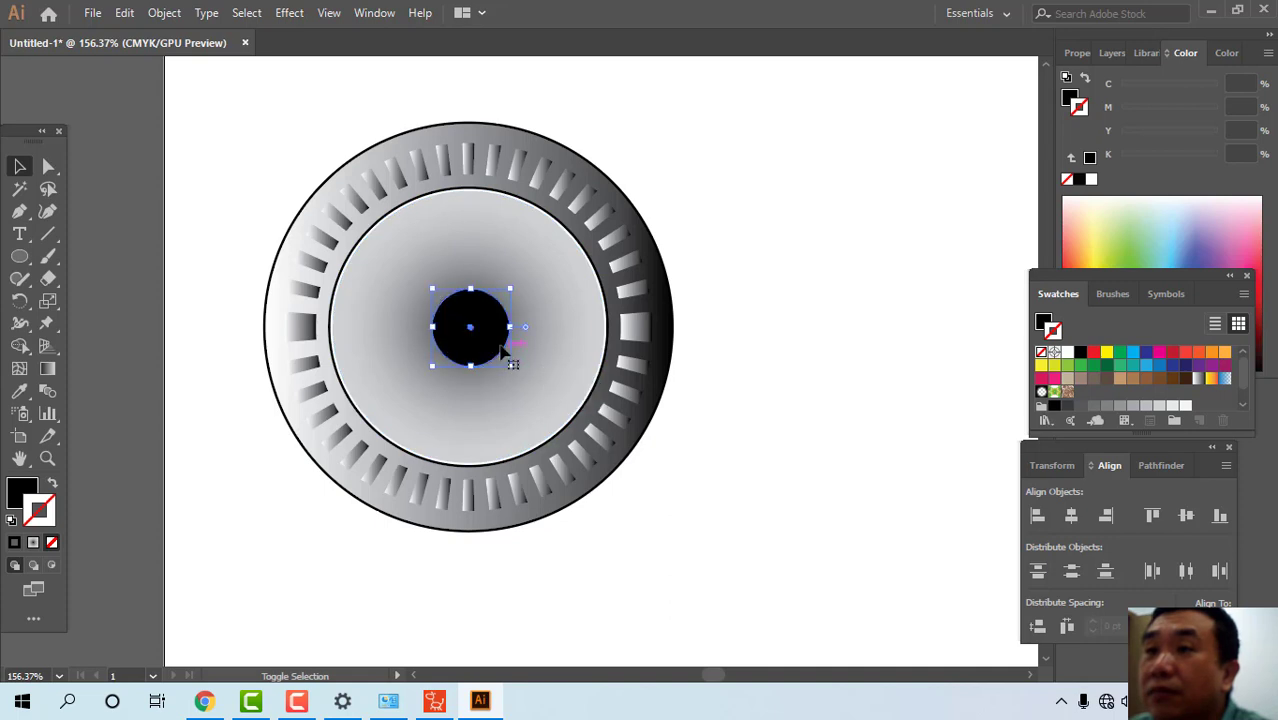
pyautogui.keyDown('shift'); pyautogui.click(543, 255); pyautogui.keyUp('shift')
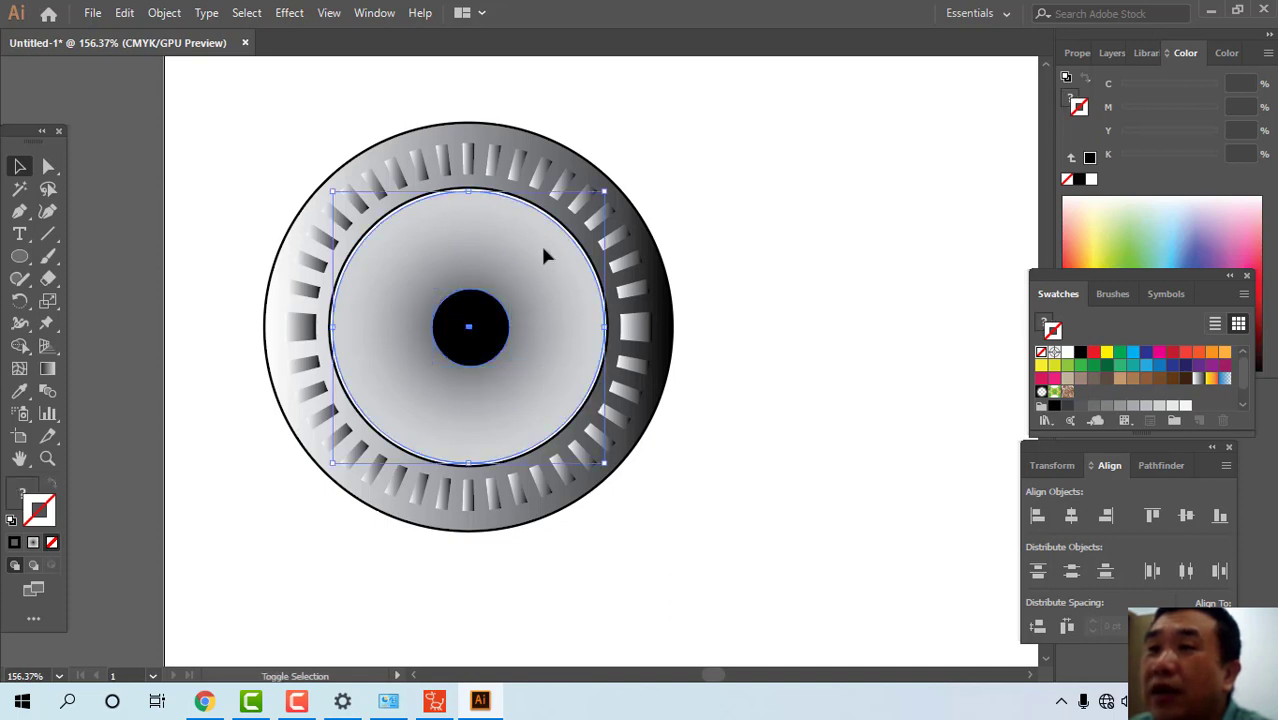
pyautogui.click(1186, 515)
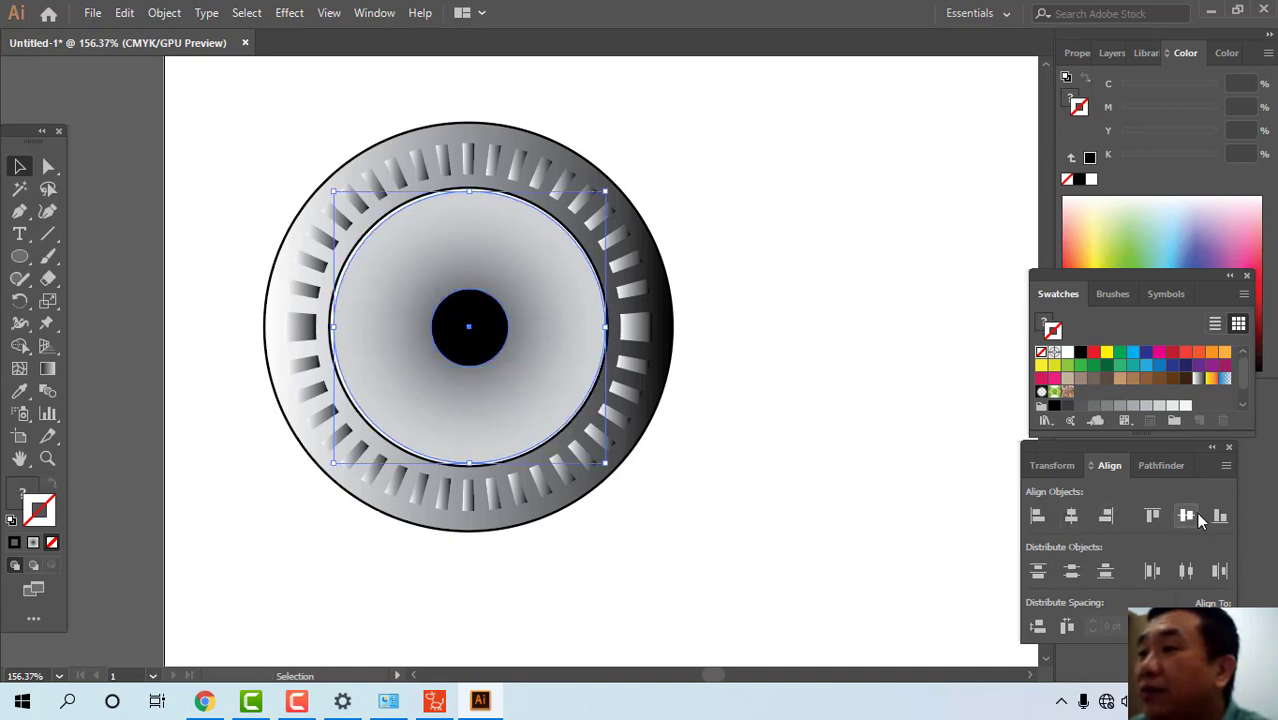
pyautogui.click(830, 342)
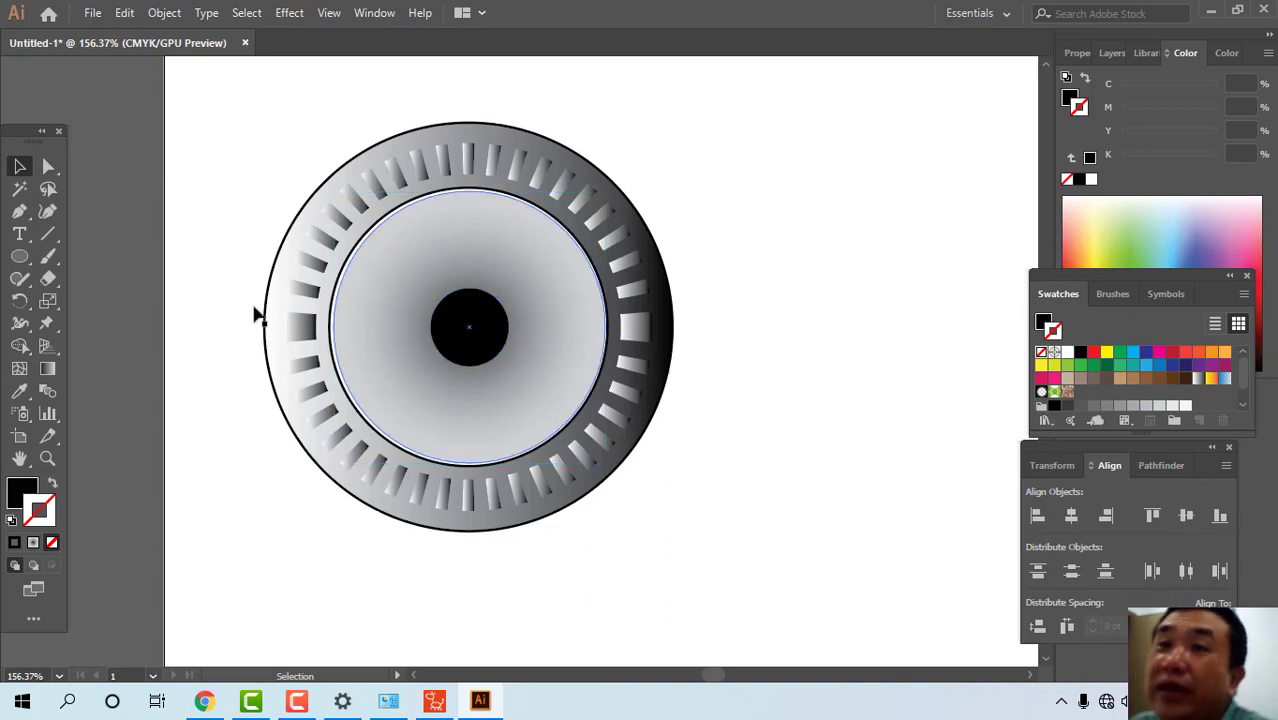
# - Draw another small circle beside the wheel and apply the white-to-black gradient to its stroke and fill
pyautogui.click(20, 258)
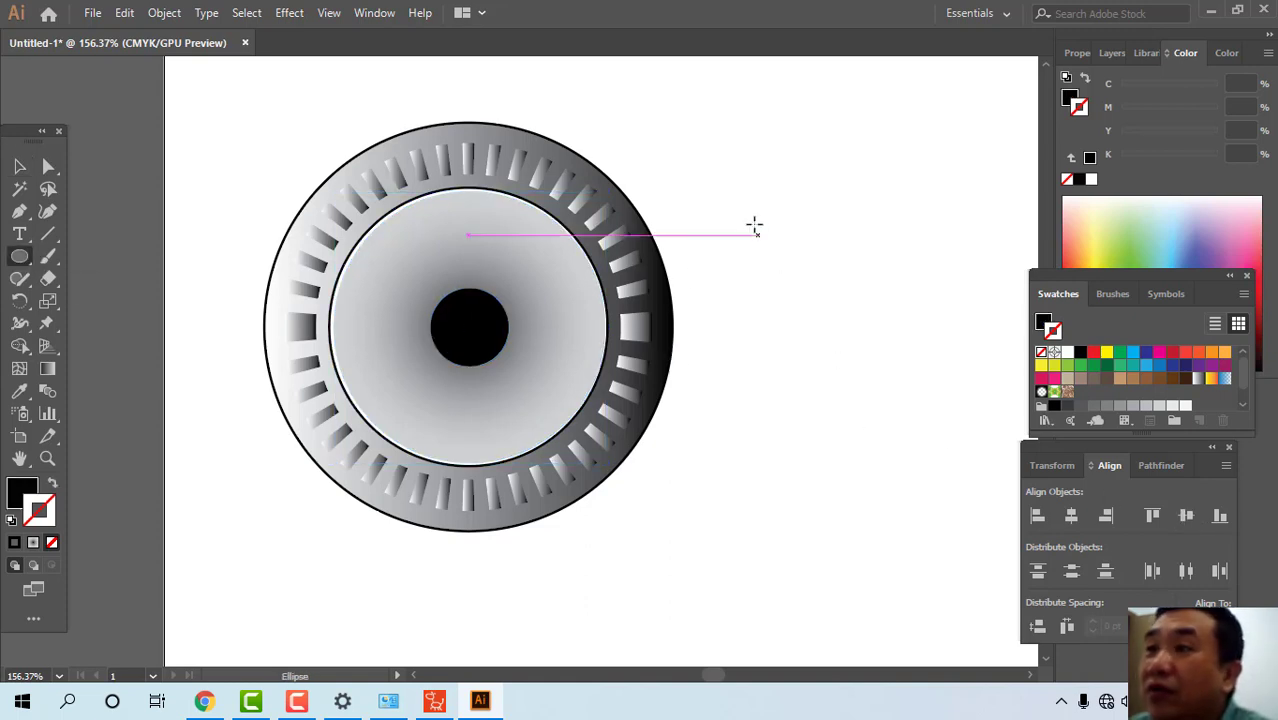
pyautogui.moveTo(756, 222); pyautogui.dragTo(820, 284)
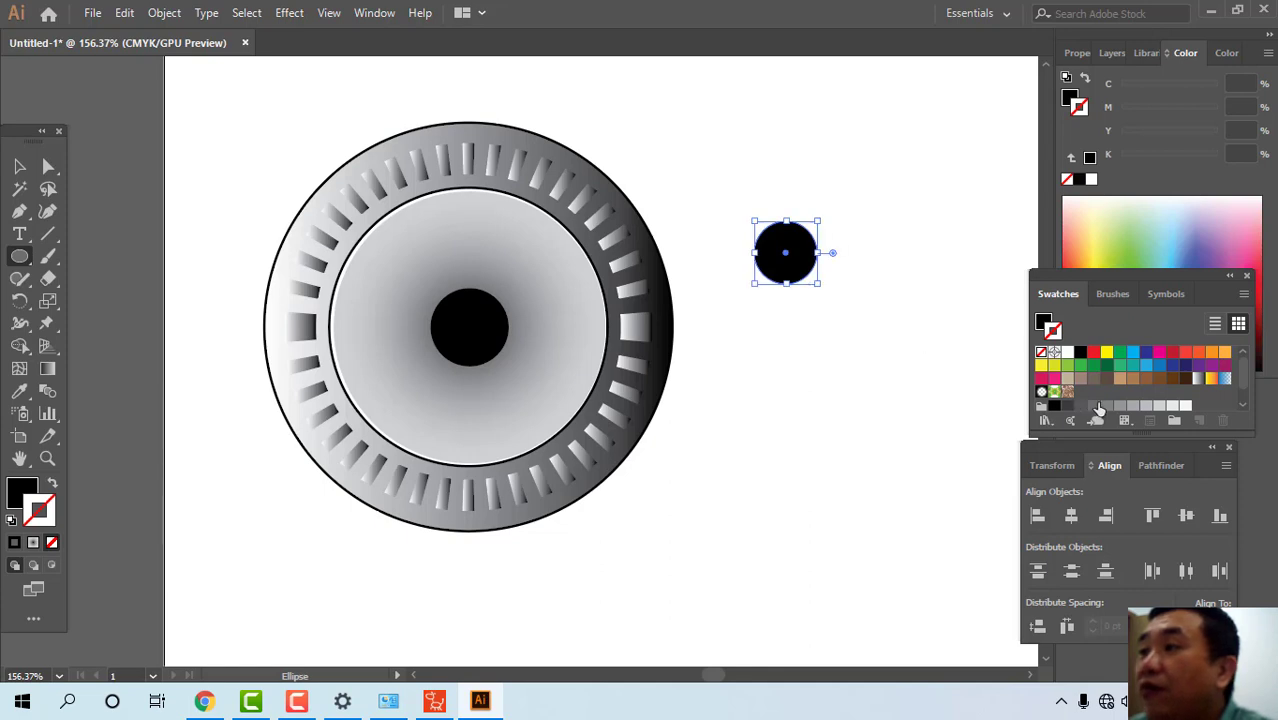
pyautogui.click(1199, 378)
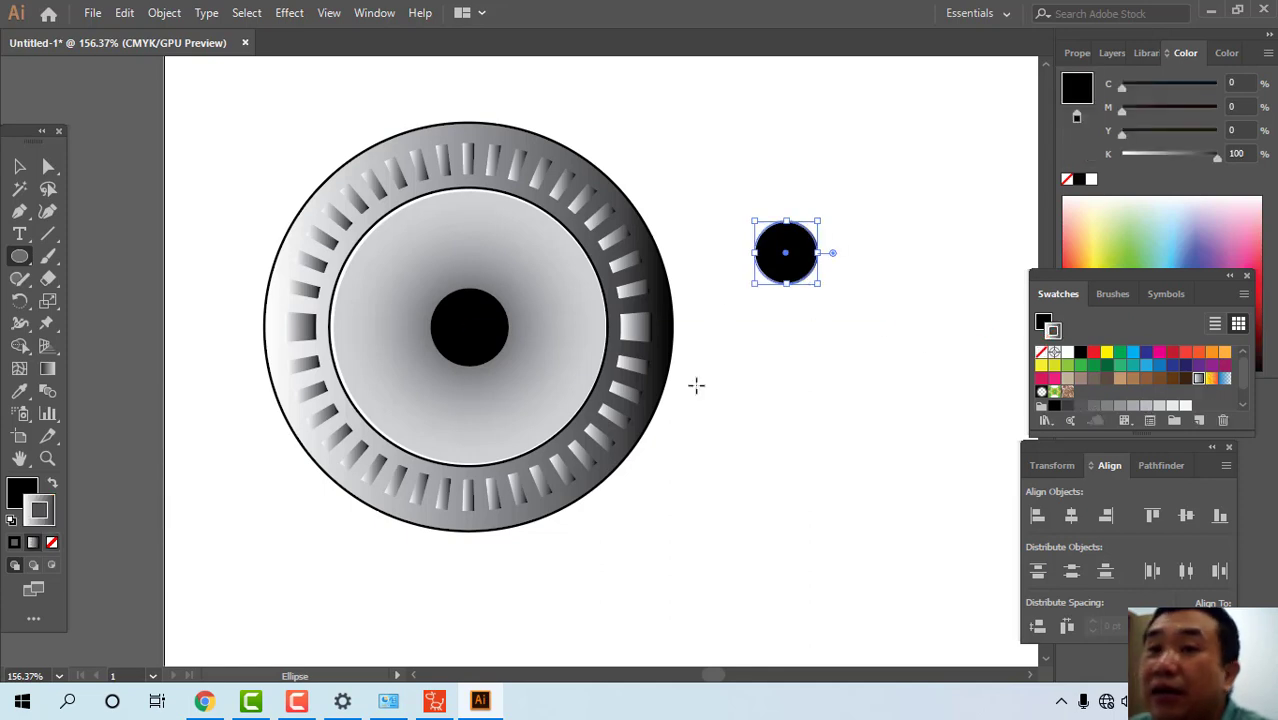
pyautogui.click(22, 498)
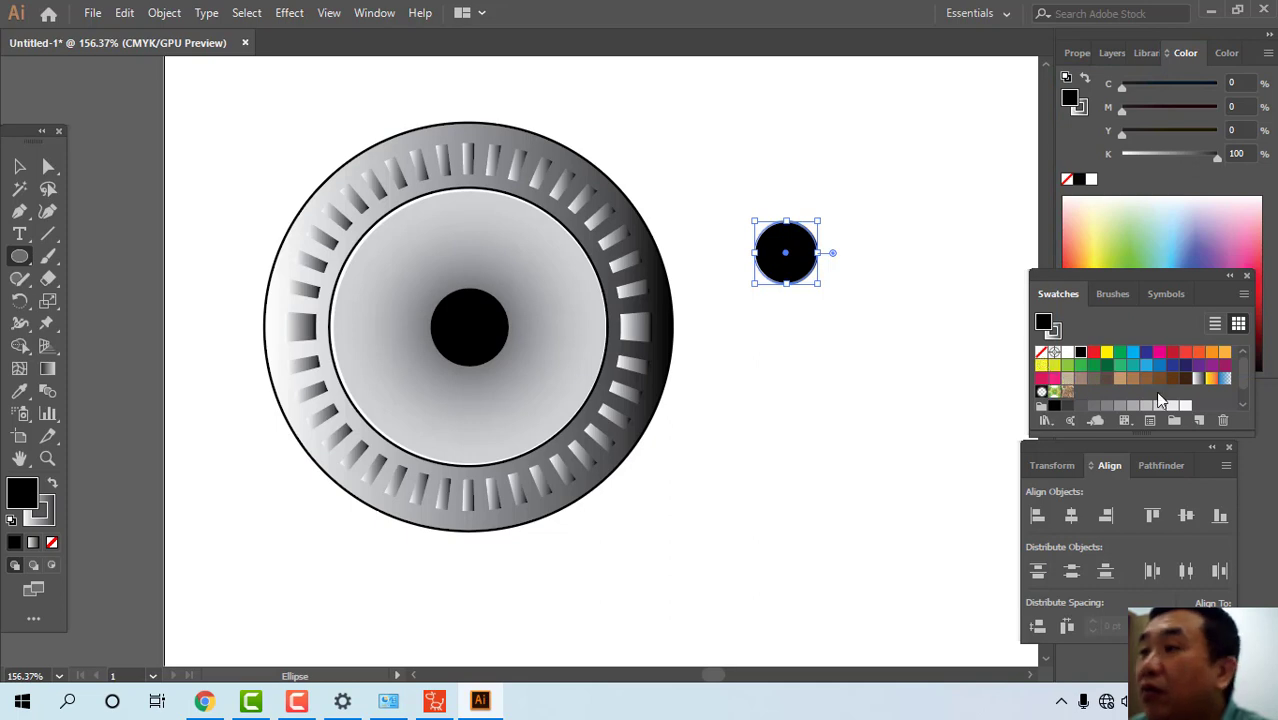
pyautogui.click(1199, 380)
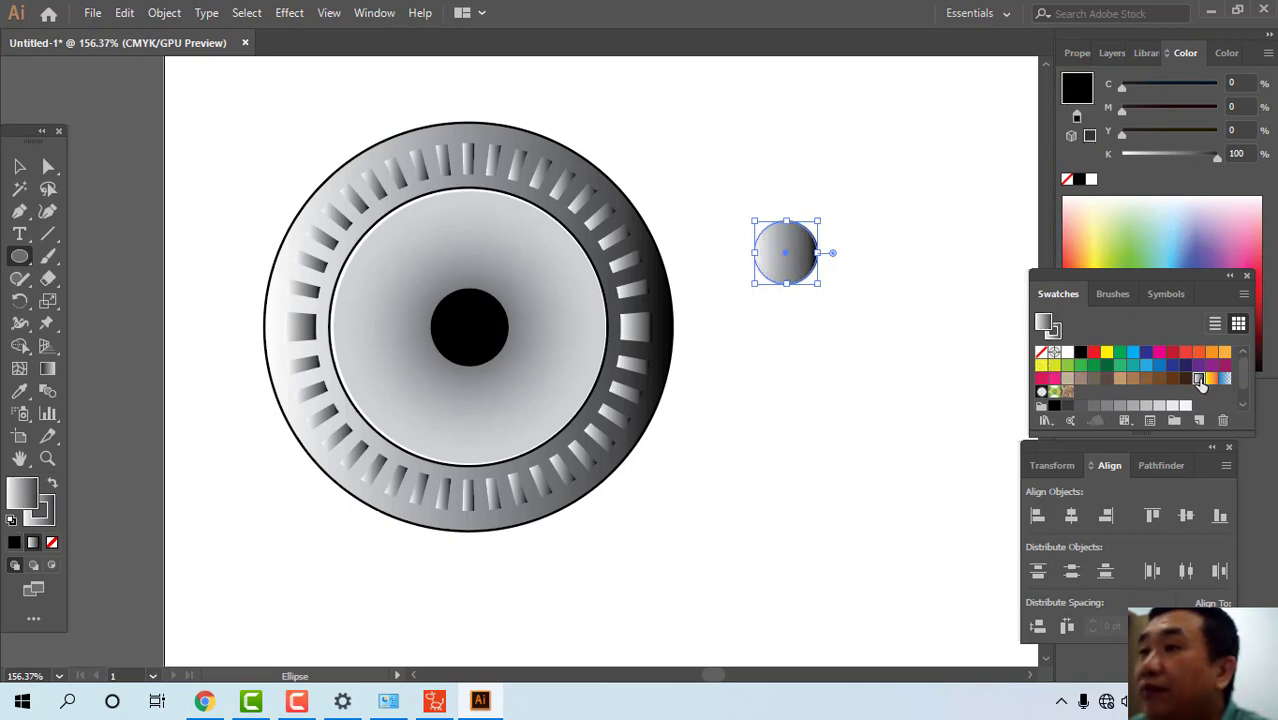
# - Change the small circle's fill gradient type to radial
pyautogui.doubleClick(47, 368)
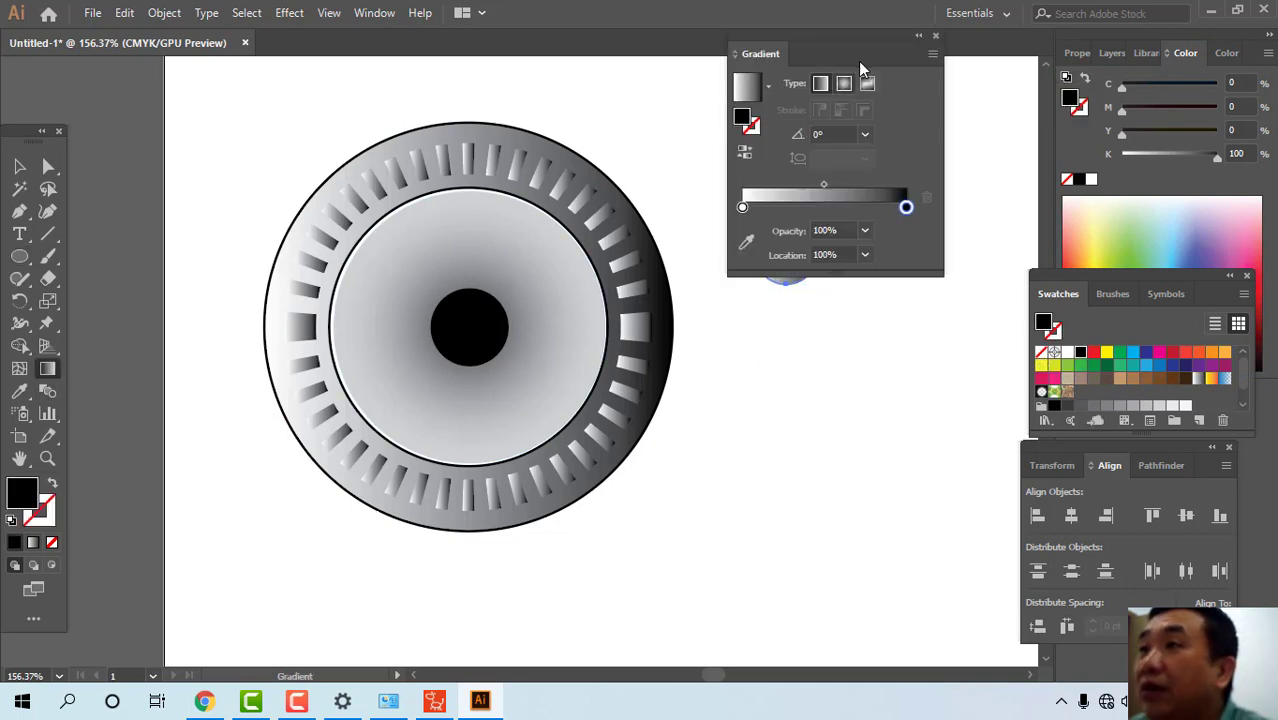
pyautogui.click(845, 87)
pyautogui.moveTo(870, 34); pyautogui.dragTo(954, 156)
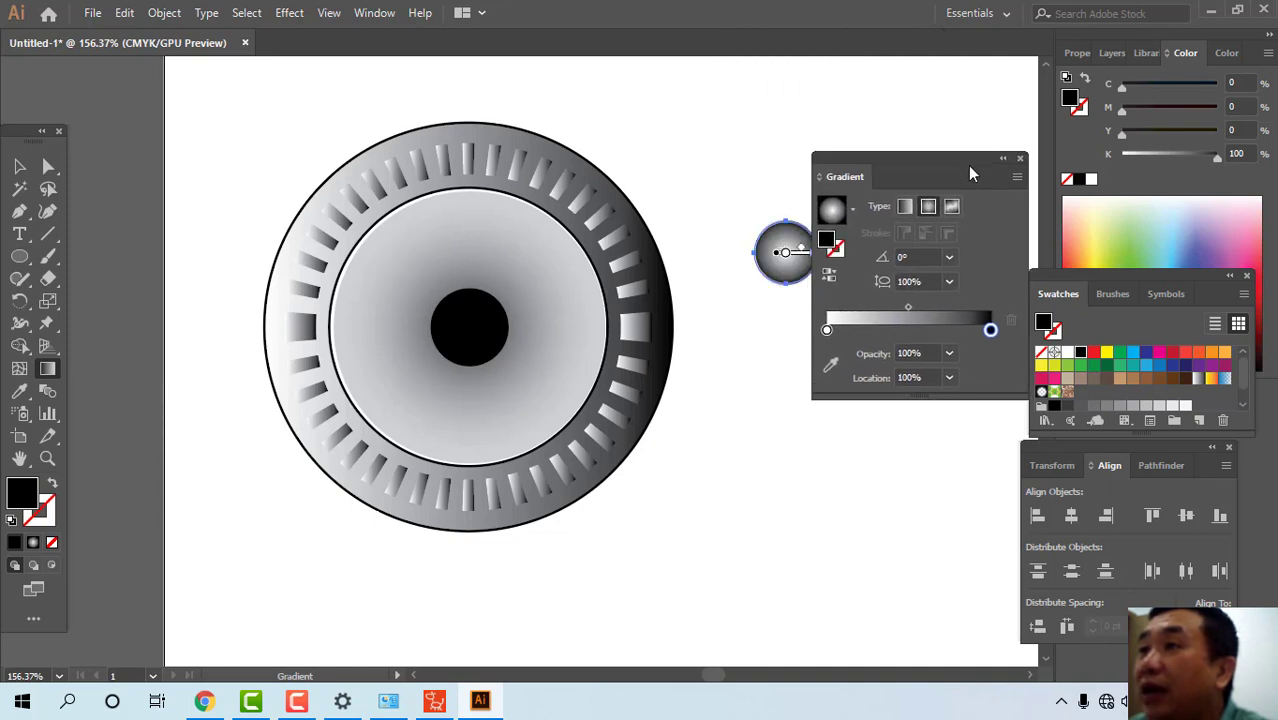
pyautogui.click(1020, 158)
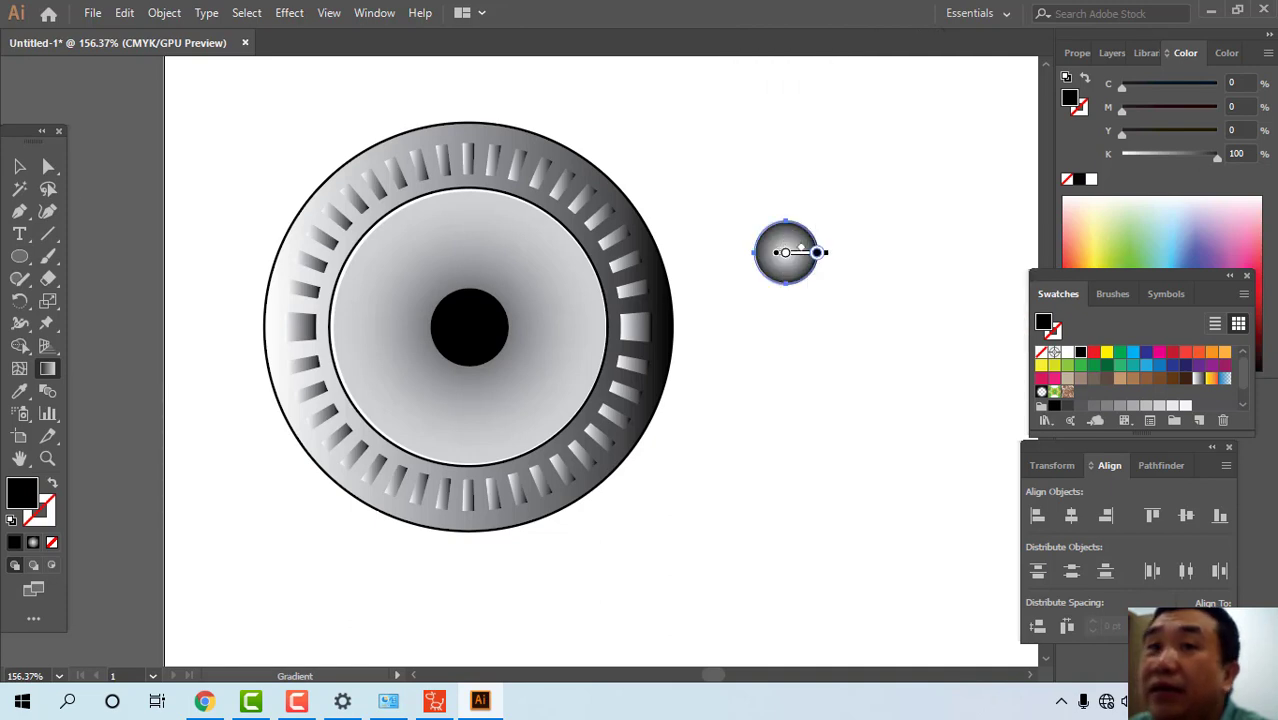
# - Enlarge the small gradient circle and arrange five copies of it around the black hub inside the ring
pyautogui.click(20, 167)
pyautogui.click(708, 247)
pyautogui.click(805, 262)
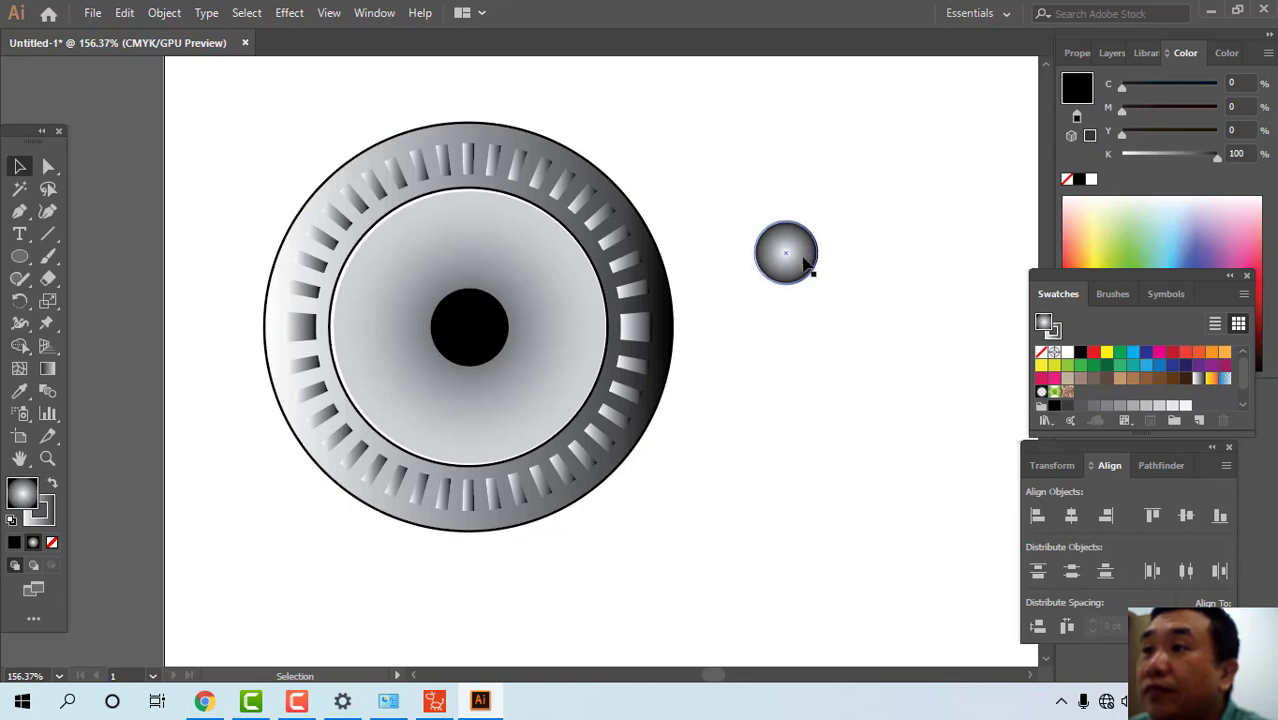
pyautogui.moveTo(820, 283); pyautogui.dragTo(399, 326)
pyautogui.hotkey('ctrl', 'z')
pyautogui.press('a')
pyautogui.click(458, 240)
pyautogui.click(393, 337)
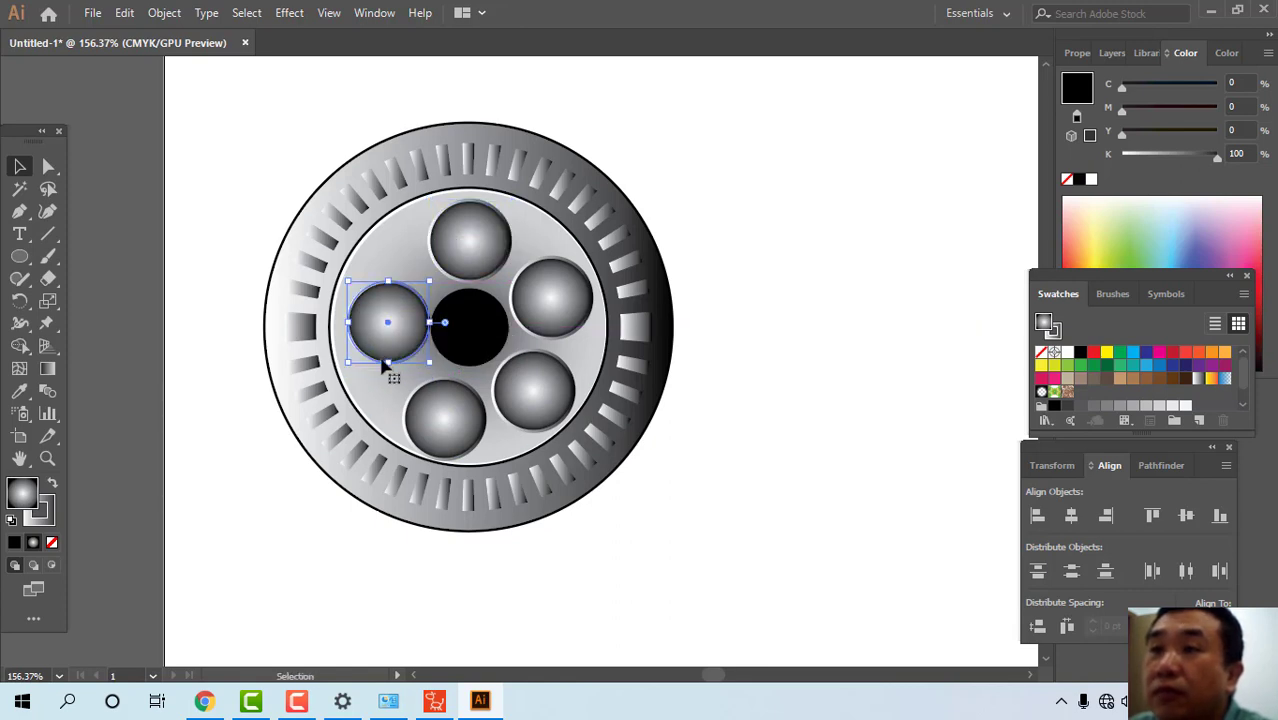
# - Nudge the side and lower gradient circles so the five circles are spaced more evenly around the black hub
pyautogui.click(460, 423)
pyautogui.moveTo(460, 428); pyautogui.dragTo(454, 422)
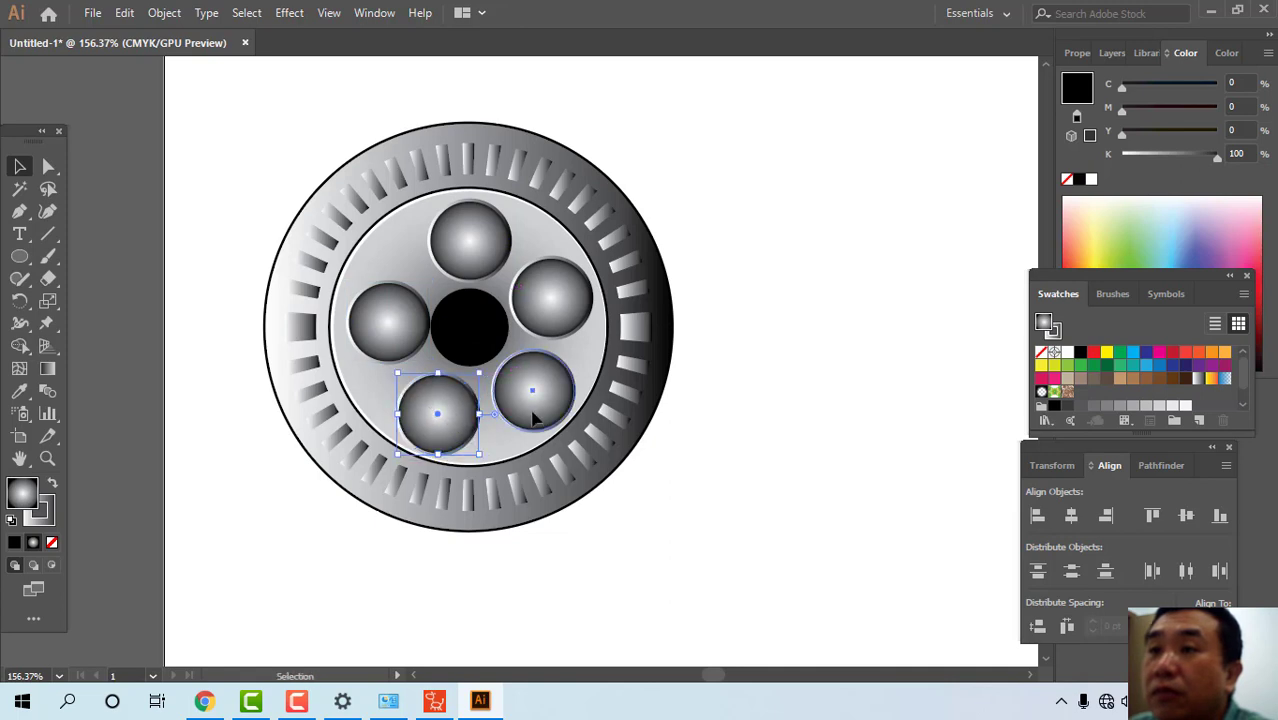
pyautogui.moveTo(531, 428); pyautogui.dragTo(531, 437)
pyautogui.moveTo(548, 291); pyautogui.dragTo(552, 303)
pyautogui.click(736, 400)
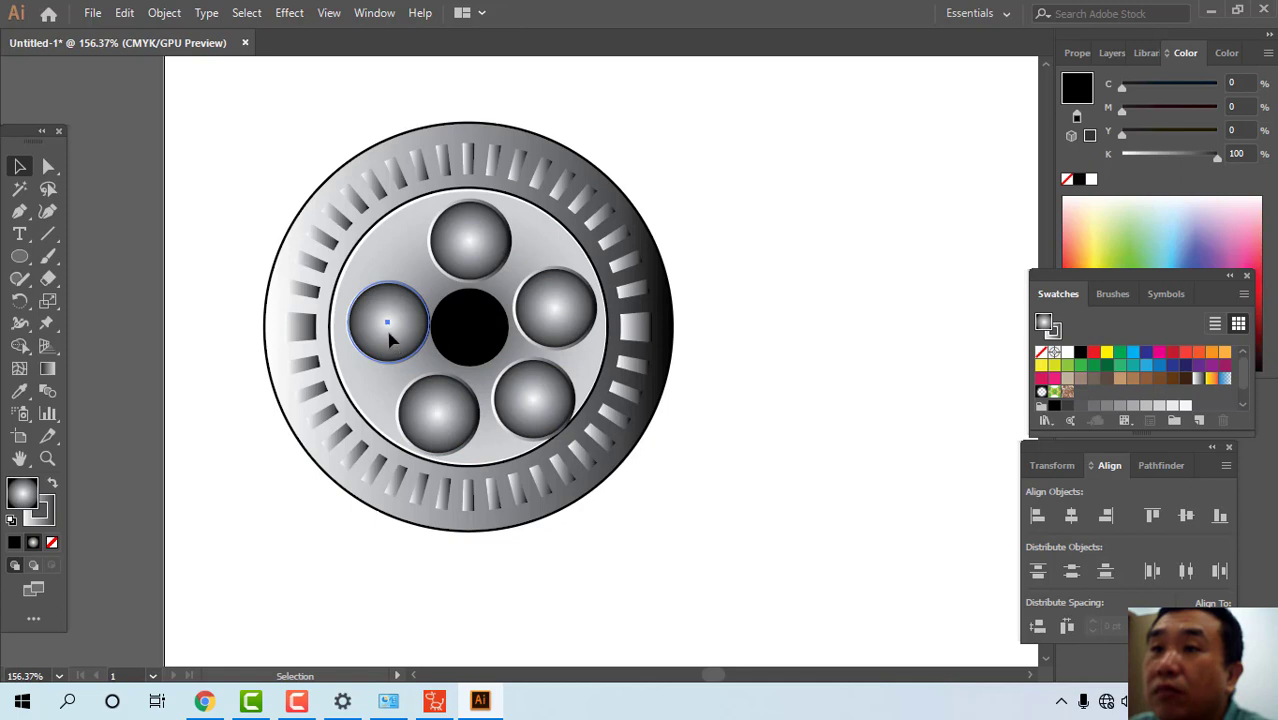
pyautogui.moveTo(389, 330); pyautogui.dragTo(384, 322)
pyautogui.moveTo(436, 418); pyautogui.dragTo(432, 416)
pyautogui.moveTo(539, 405); pyautogui.dragTo(531, 405)
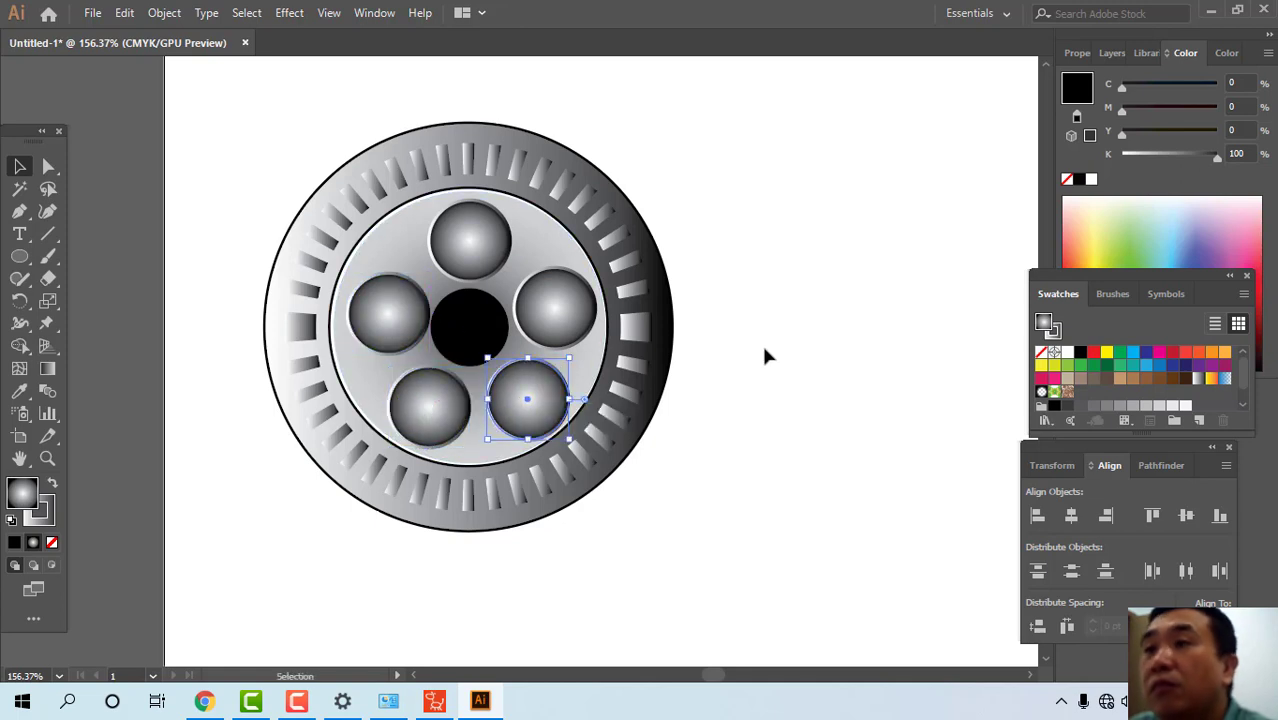
pyautogui.click(750, 390)
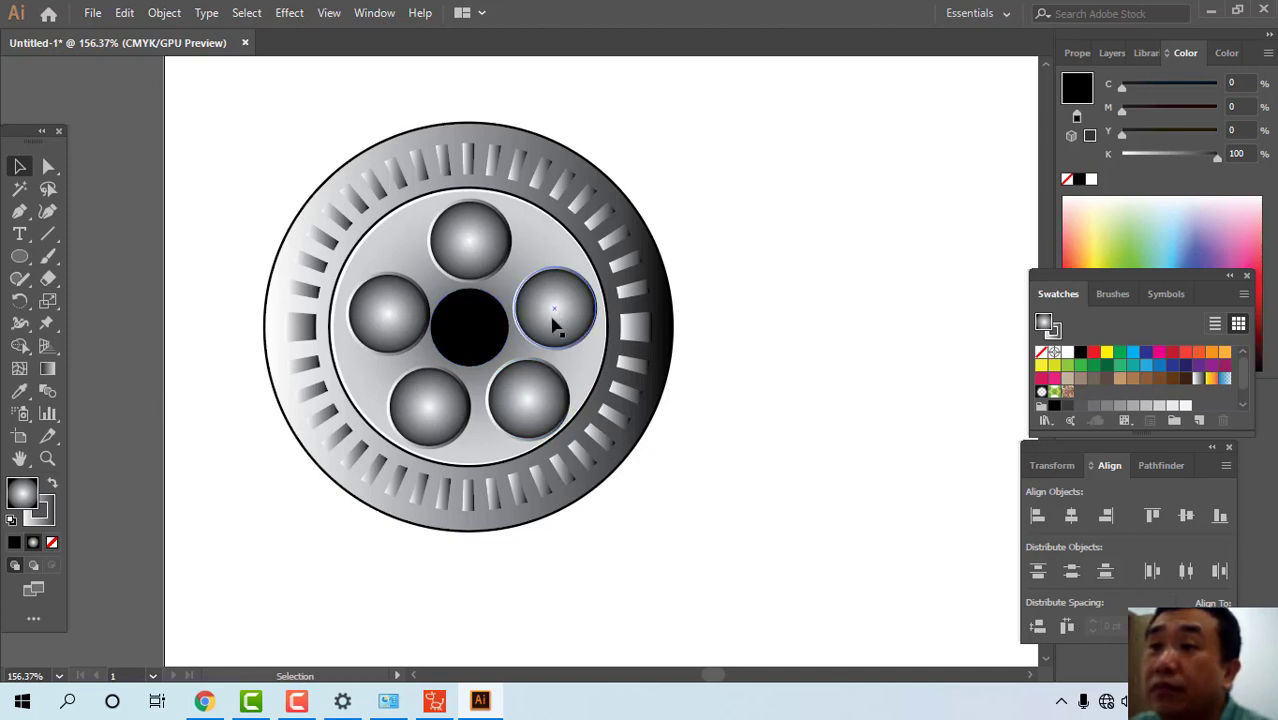
pyautogui.moveTo(727, 422); pyautogui.dragTo(663, 365)
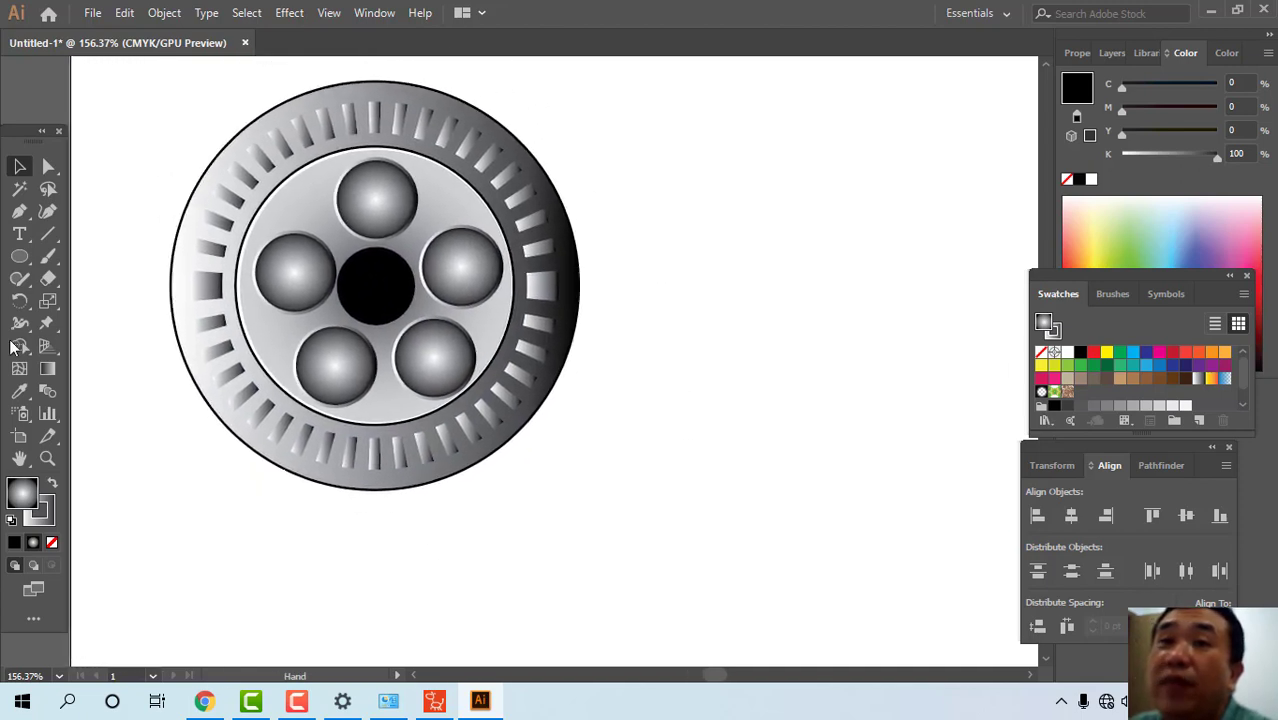
# - Draw a circle about 56 pt across in the empty area beside the wheel
pyautogui.click(20, 257)
pyautogui.moveTo(688, 300)
pyautogui.mouseDown()
pyautogui.moveTo(770, 400)
pyautogui.moveTo(793, 405)
pyautogui.mouseUp()
pyautogui.click(779, 214)
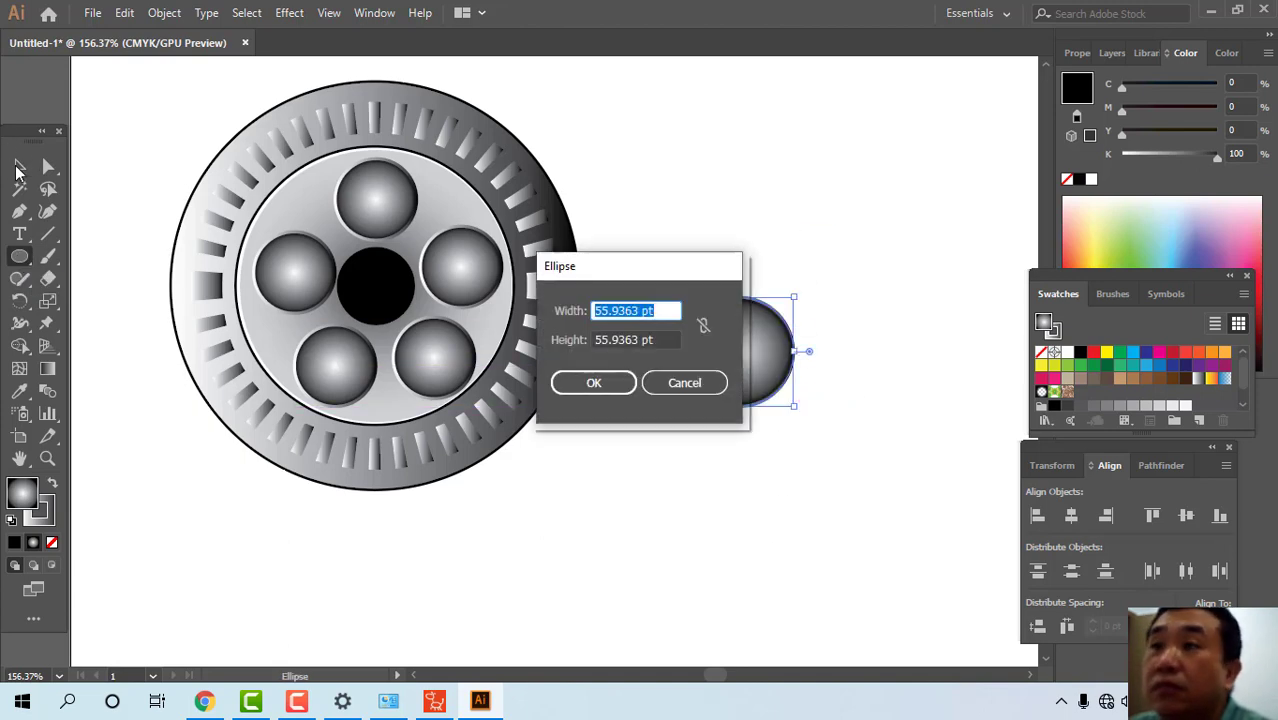
pyautogui.click(690, 384)
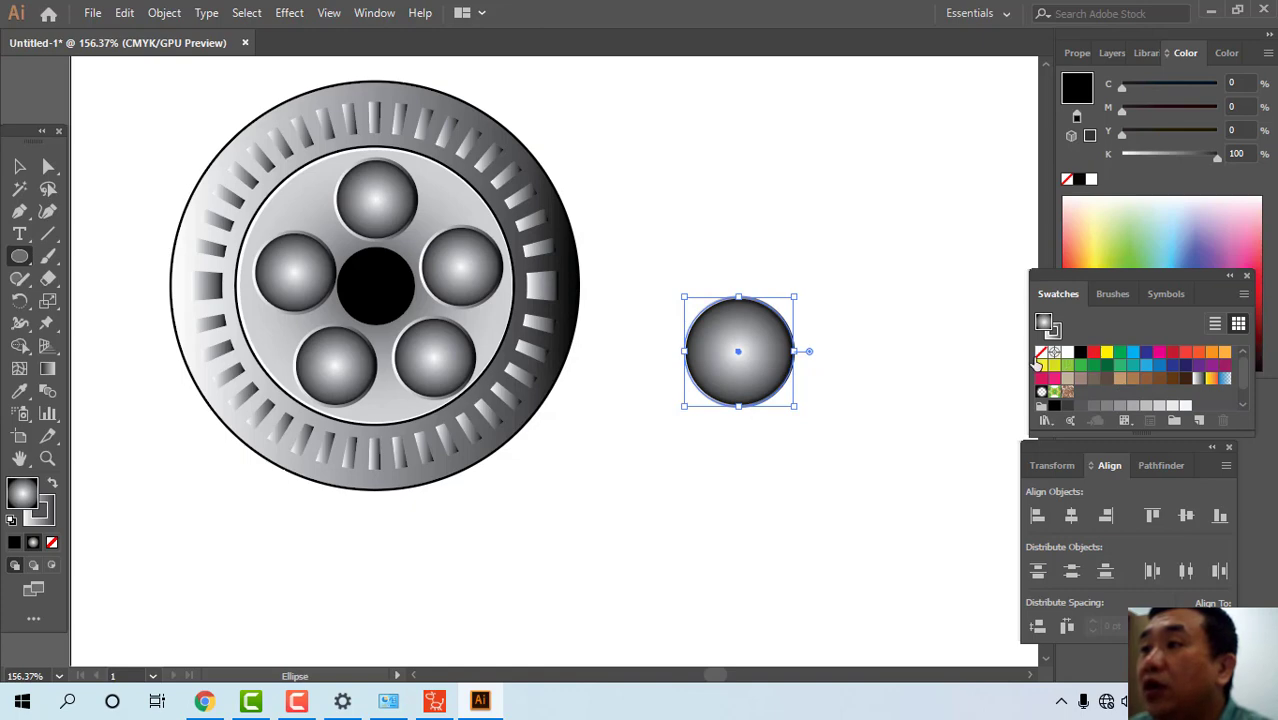
# - Remove the stroke from the new circle beside the wheel
pyautogui.click(50, 512)
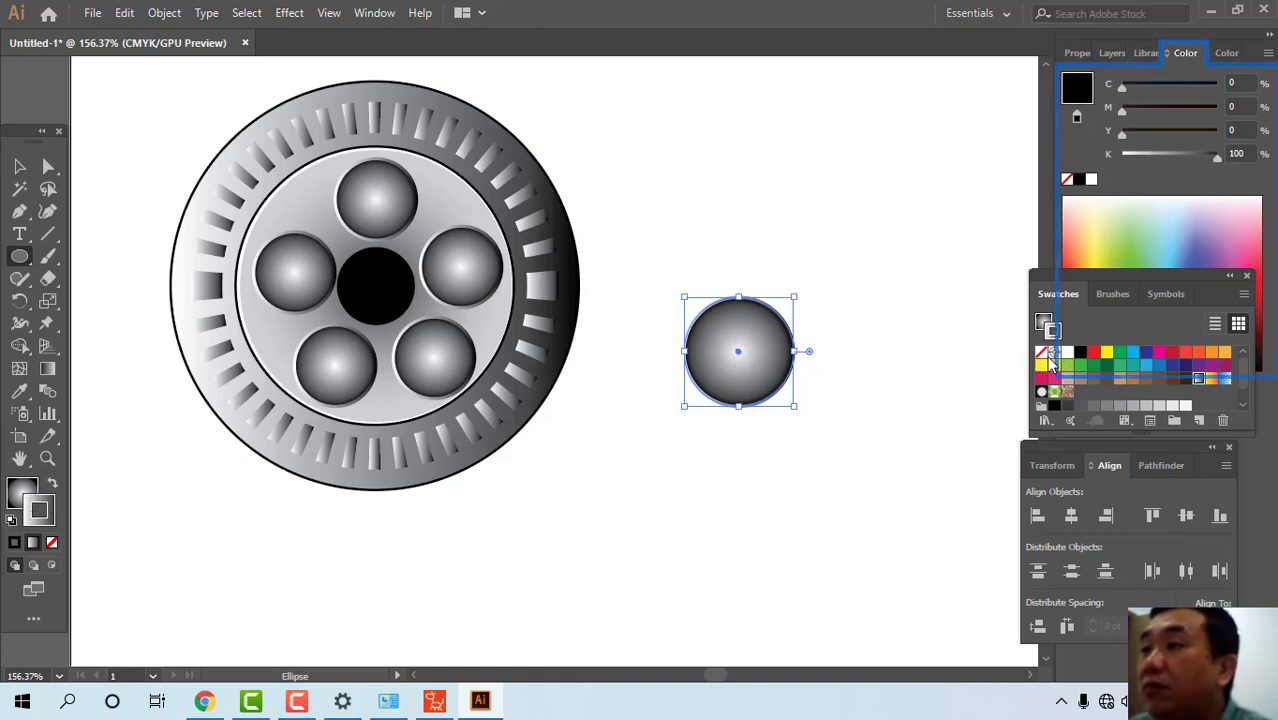
pyautogui.click(1041, 352)
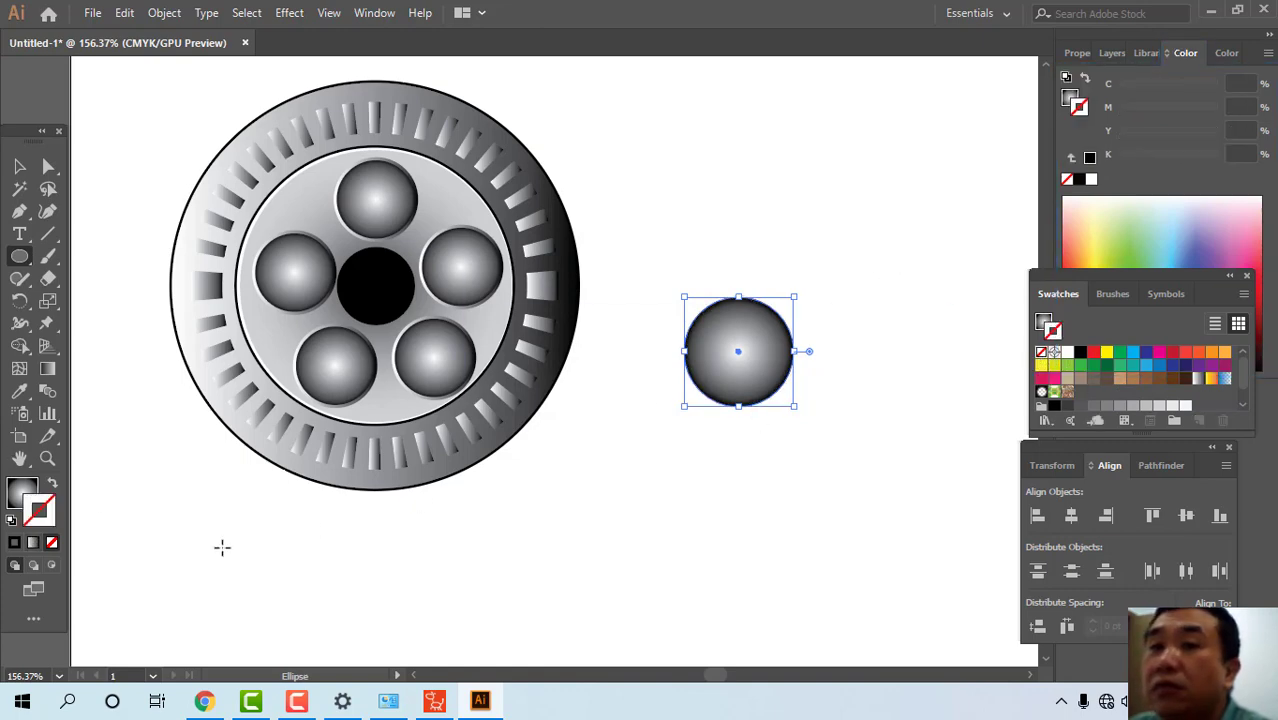
pyautogui.click(19, 165)
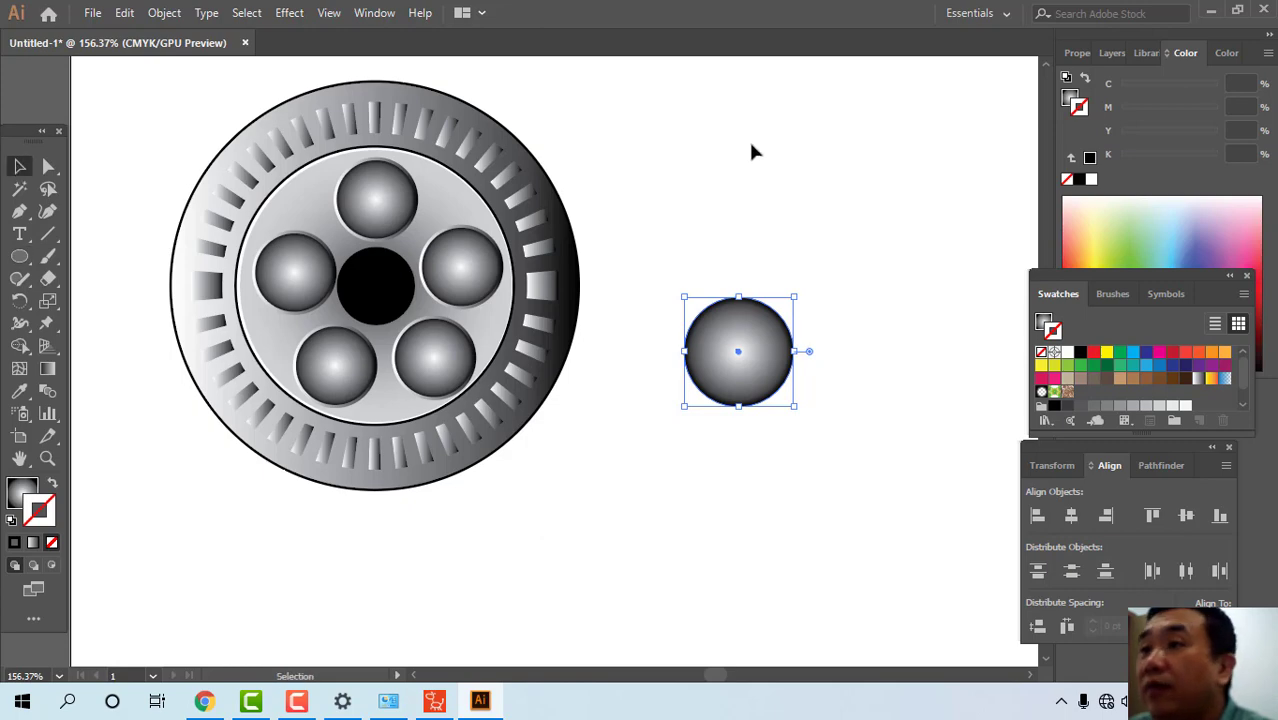
pyautogui.click(756, 342)
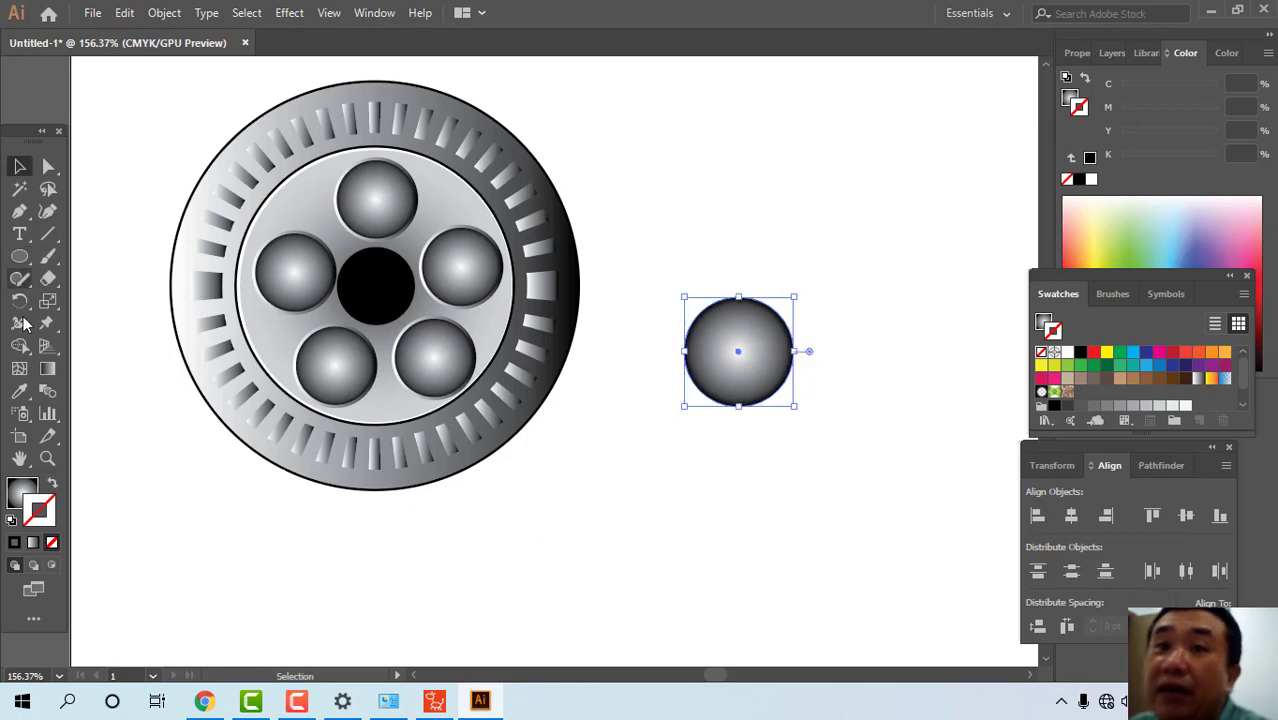
# - Apply a linear gradient to the new circle's stroke and set its dark end stop to 80% black
pyautogui.click(48, 370)
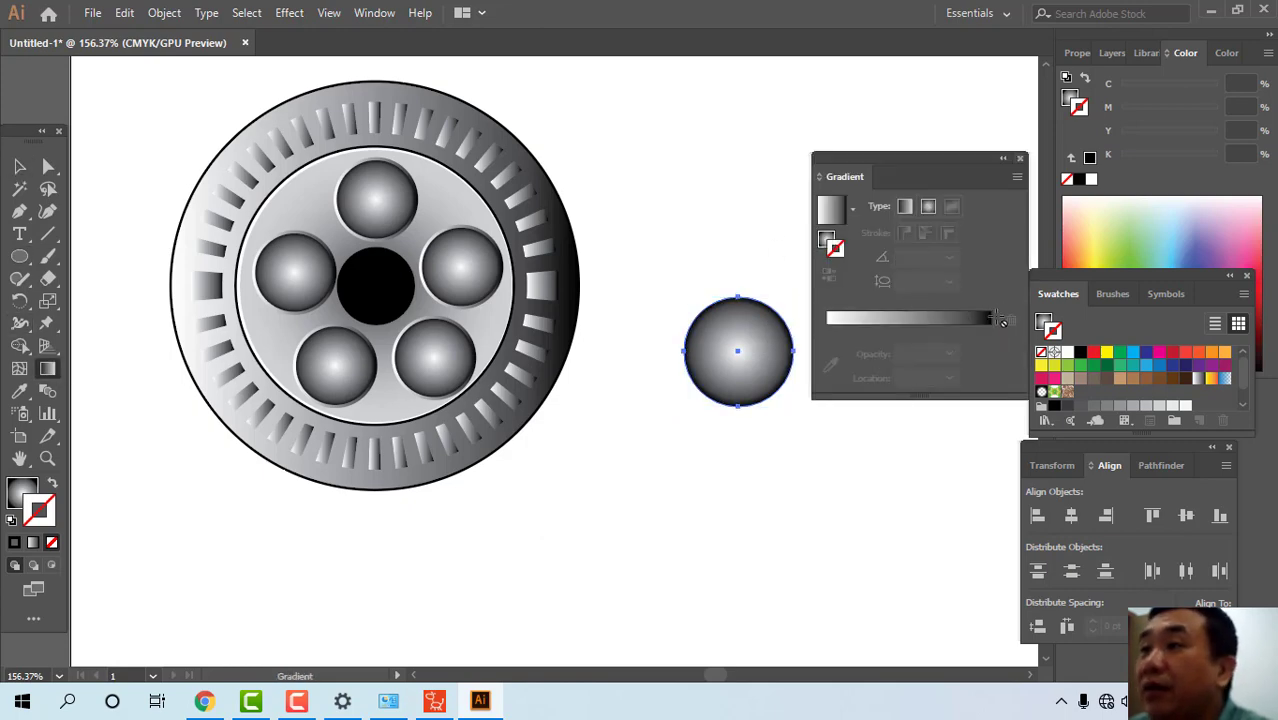
pyautogui.click(904, 206)
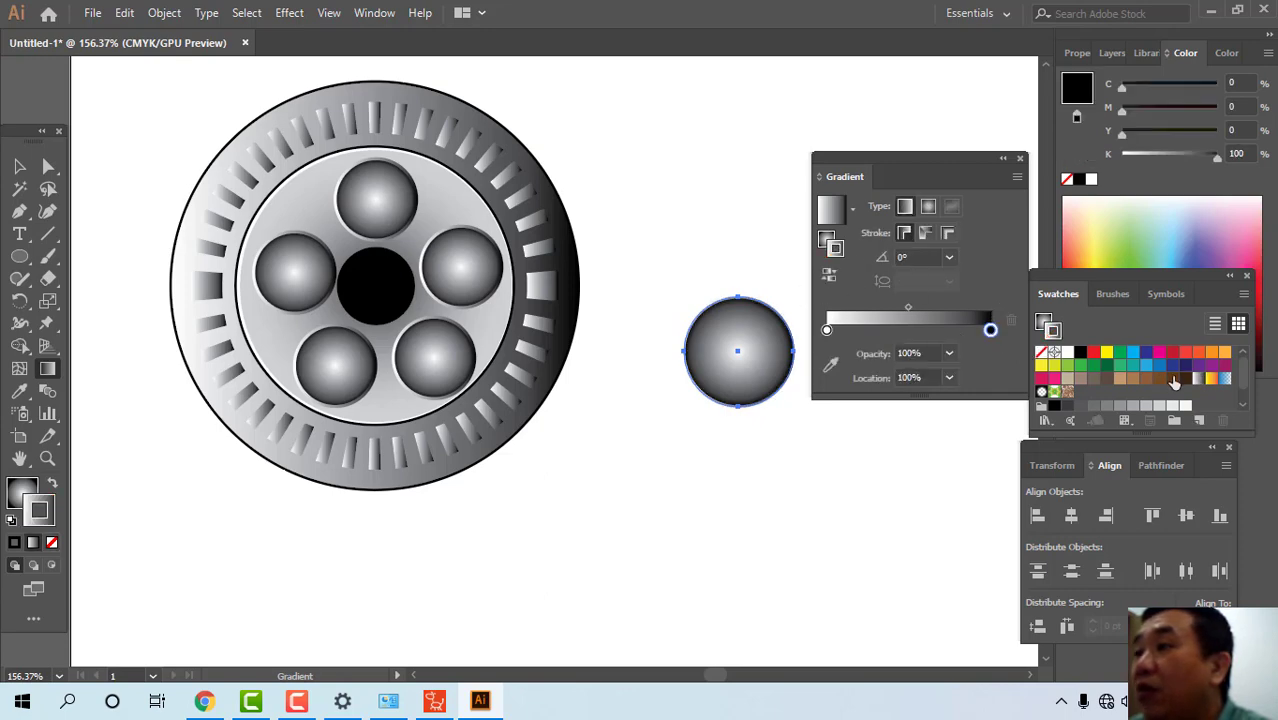
pyautogui.moveTo(1081, 406); pyautogui.dragTo(991, 335)
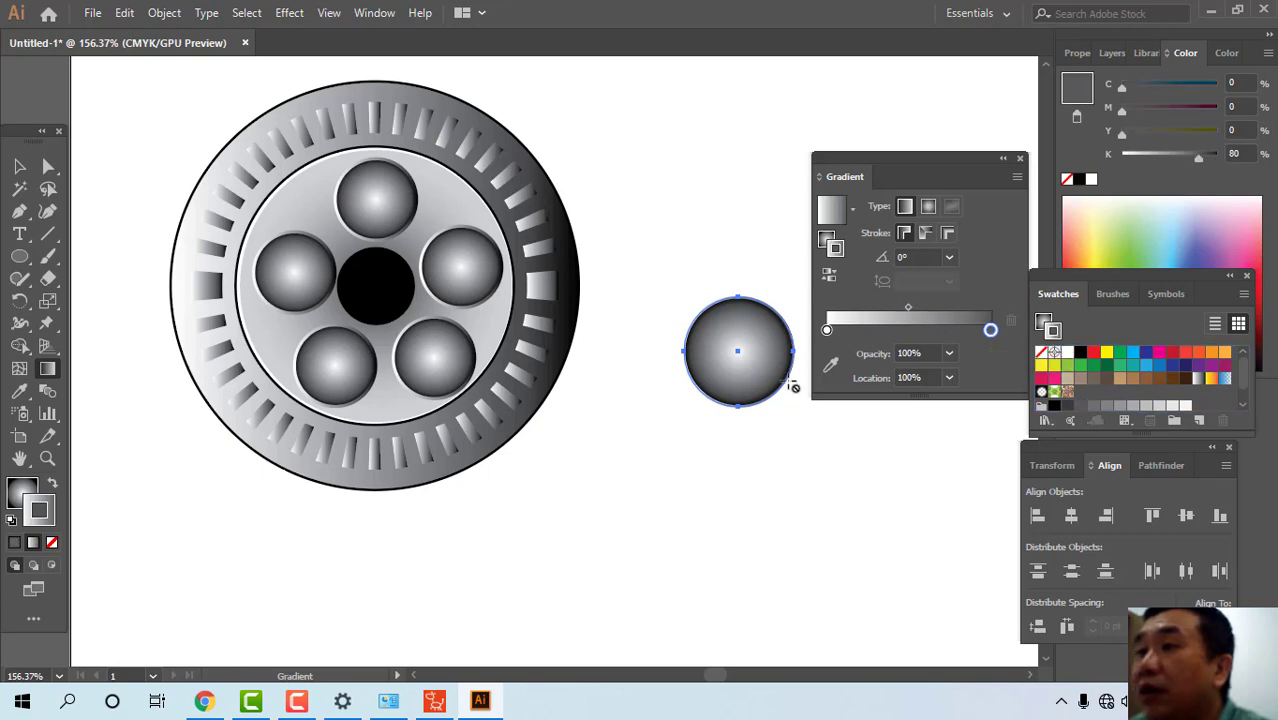
pyautogui.click(16, 167)
pyautogui.click(130, 120)
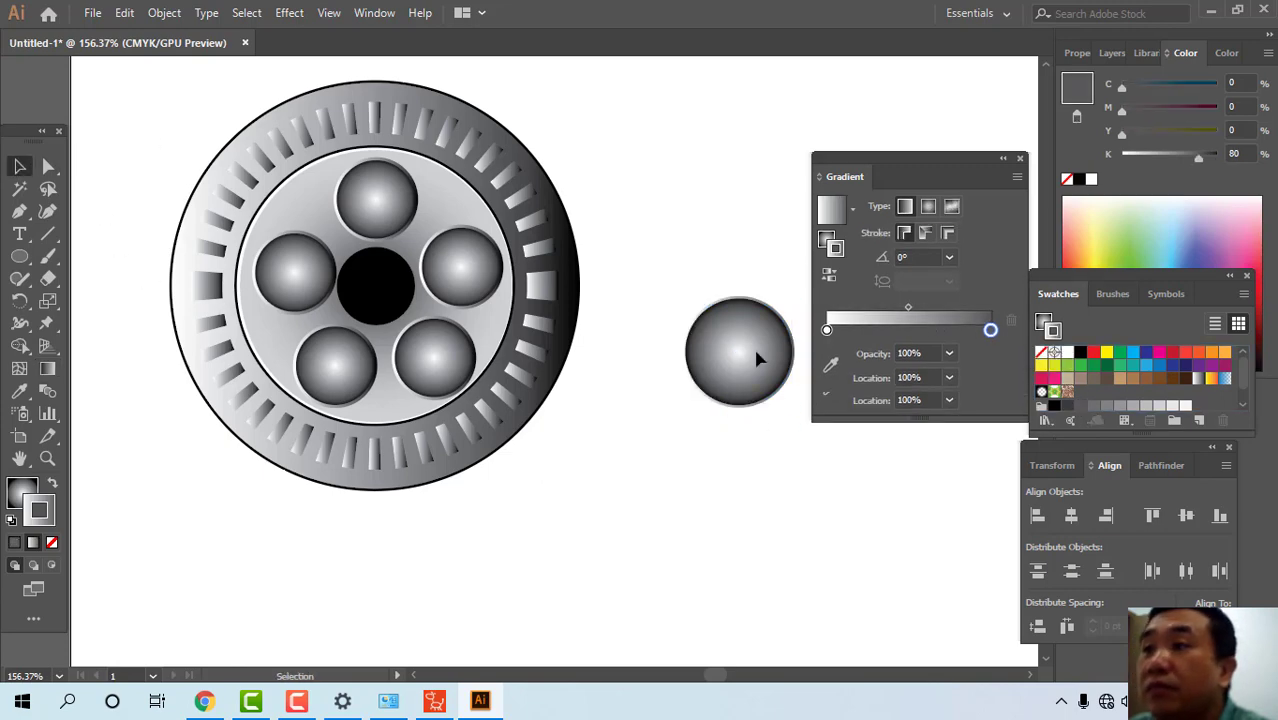
pyautogui.hotkey('ctrl', 'F9')
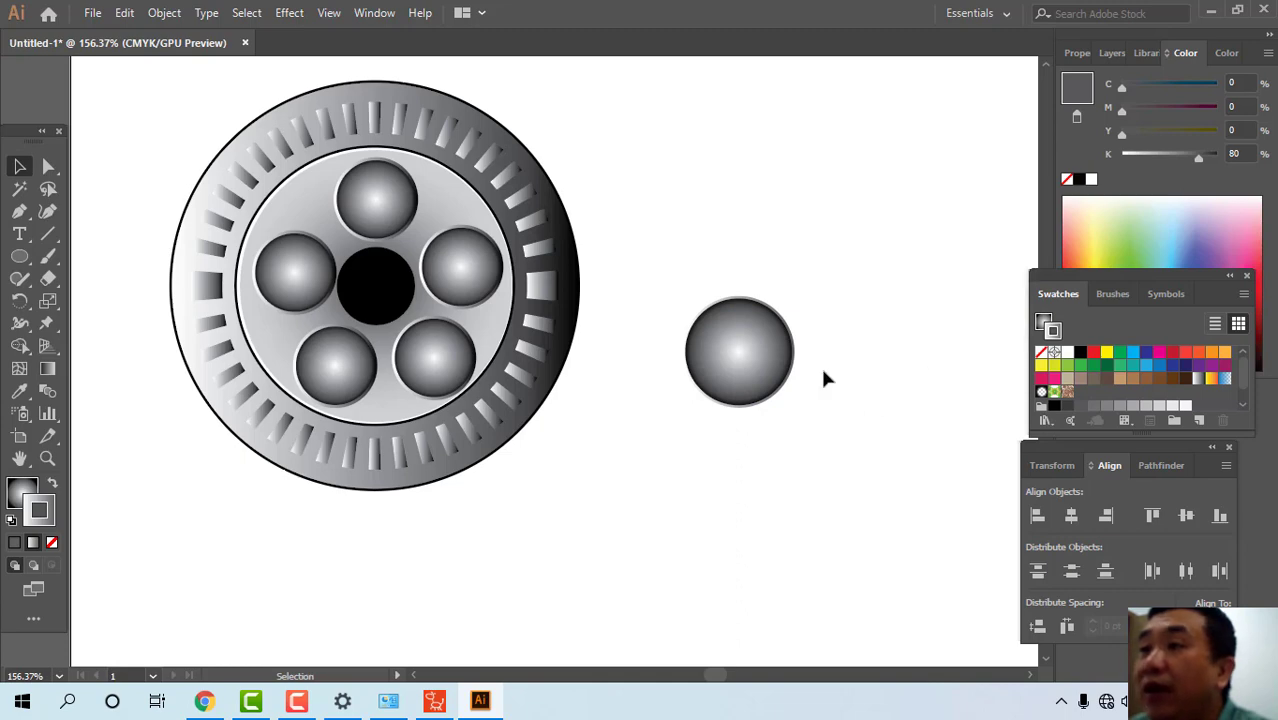
# - Start a Pen path at the new circle's centre and draw a curved wing out to its right edge and back below the centre
pyautogui.press('z')
pyautogui.moveTo(660, 252); pyautogui.dragTo(761, 366)
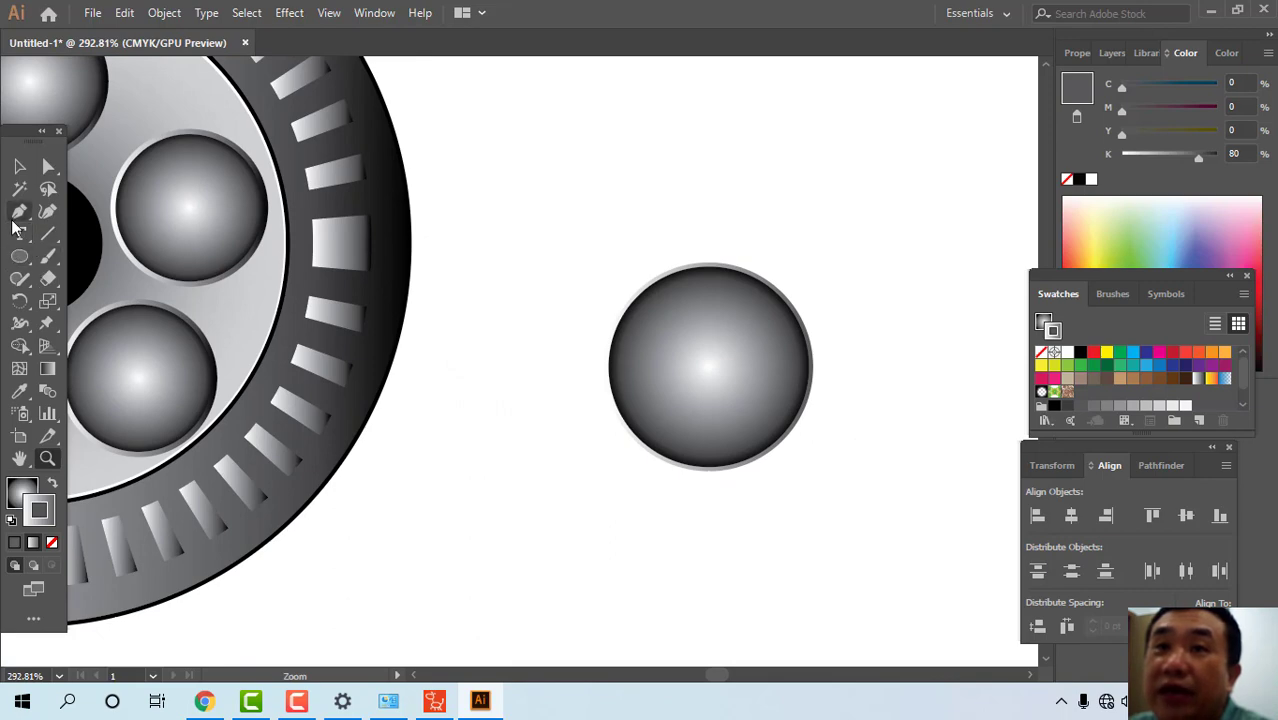
pyautogui.click(19, 213)
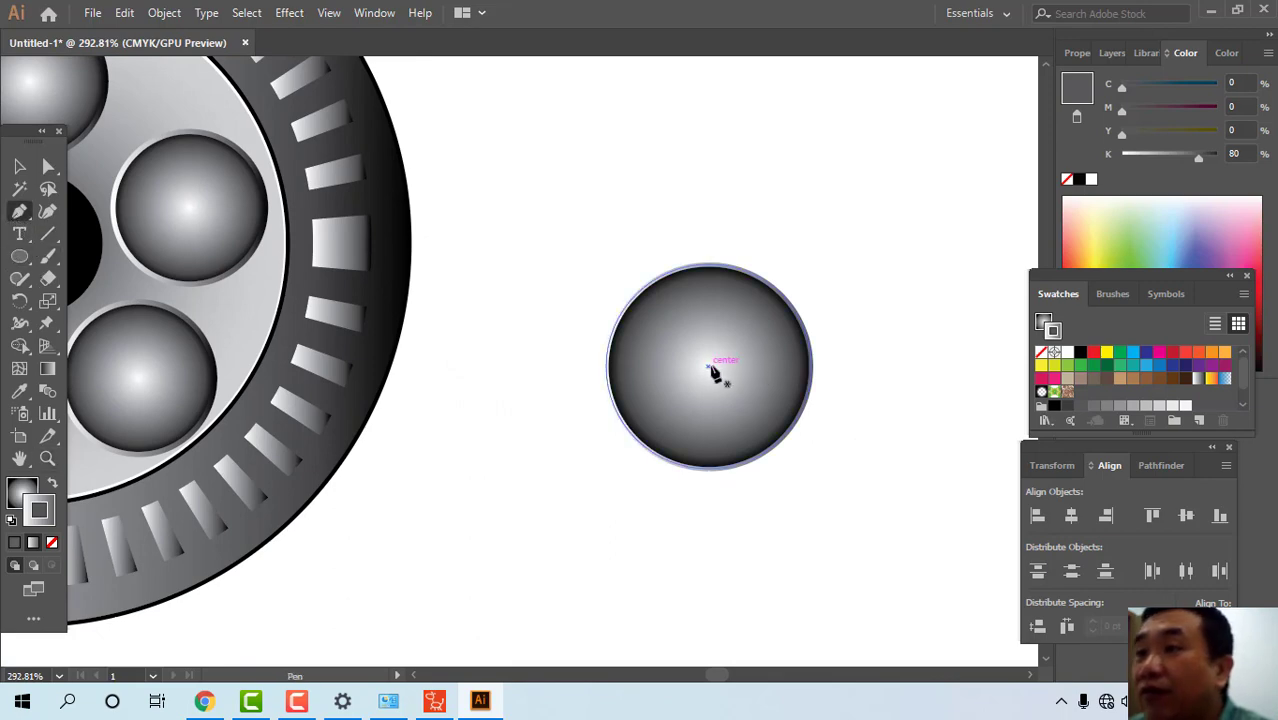
pyautogui.click(709, 366)
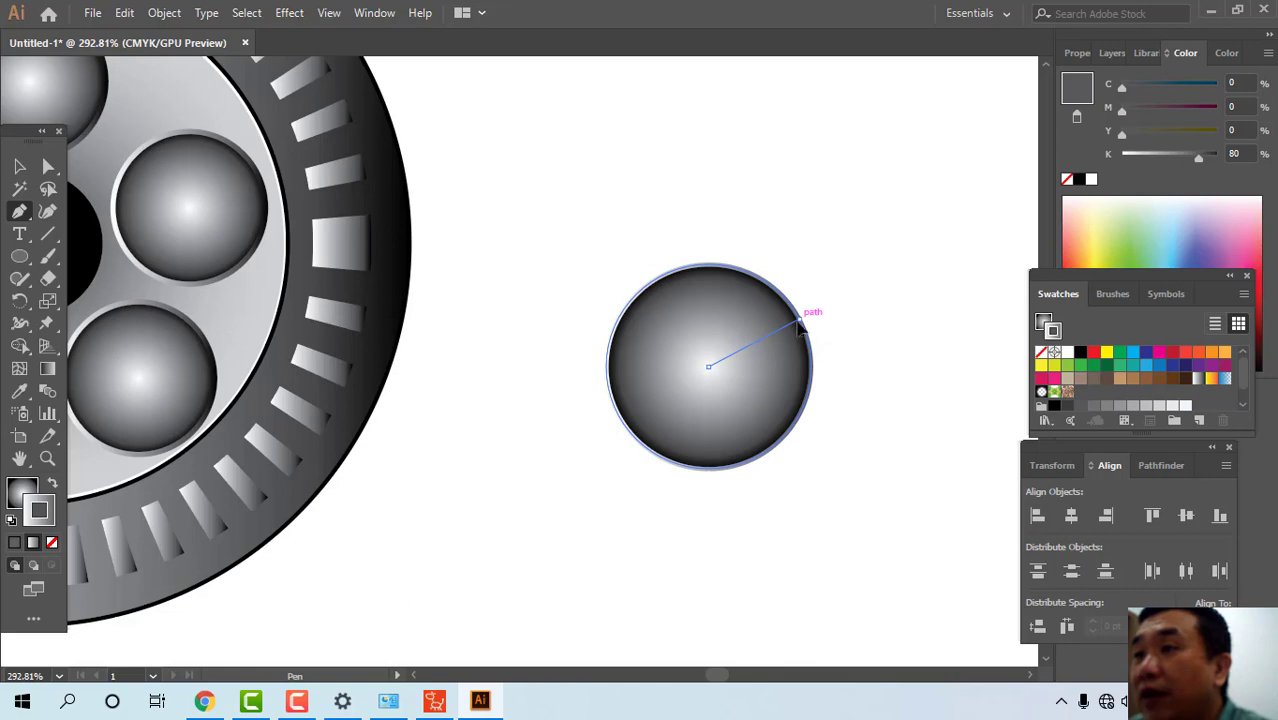
pyautogui.moveTo(800, 321); pyautogui.dragTo(866, 325)
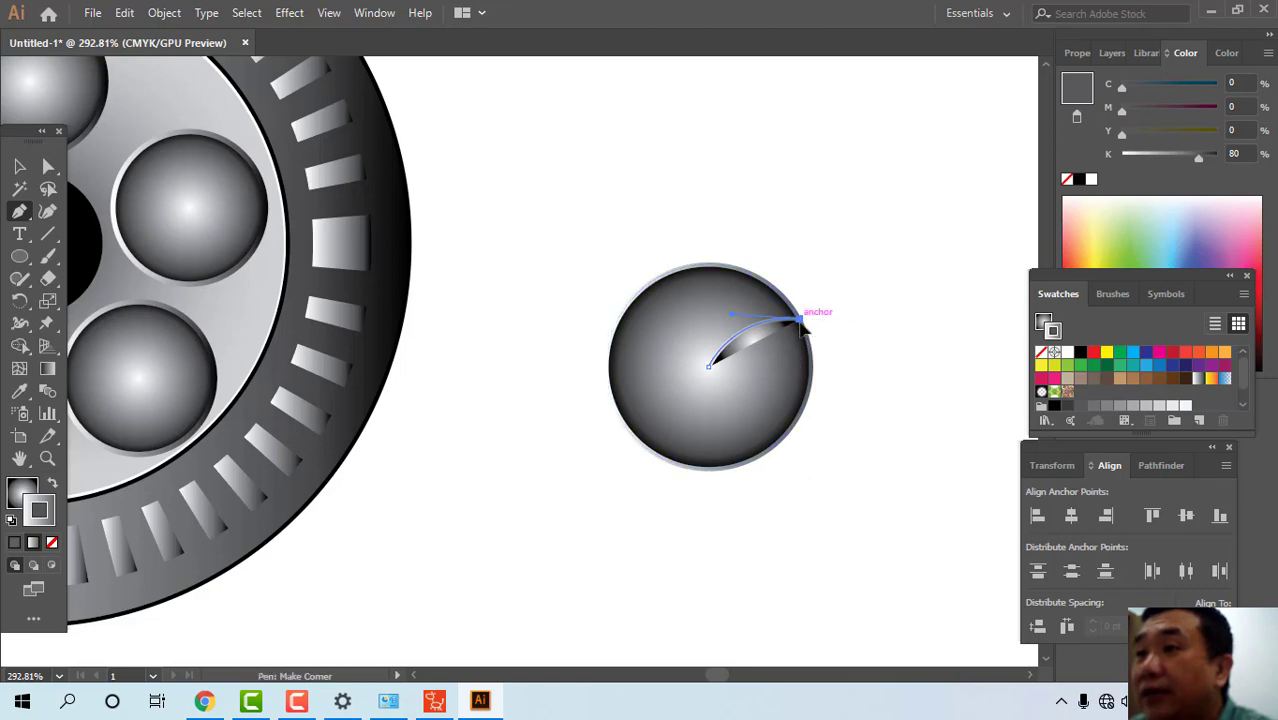
pyautogui.click(801, 321)
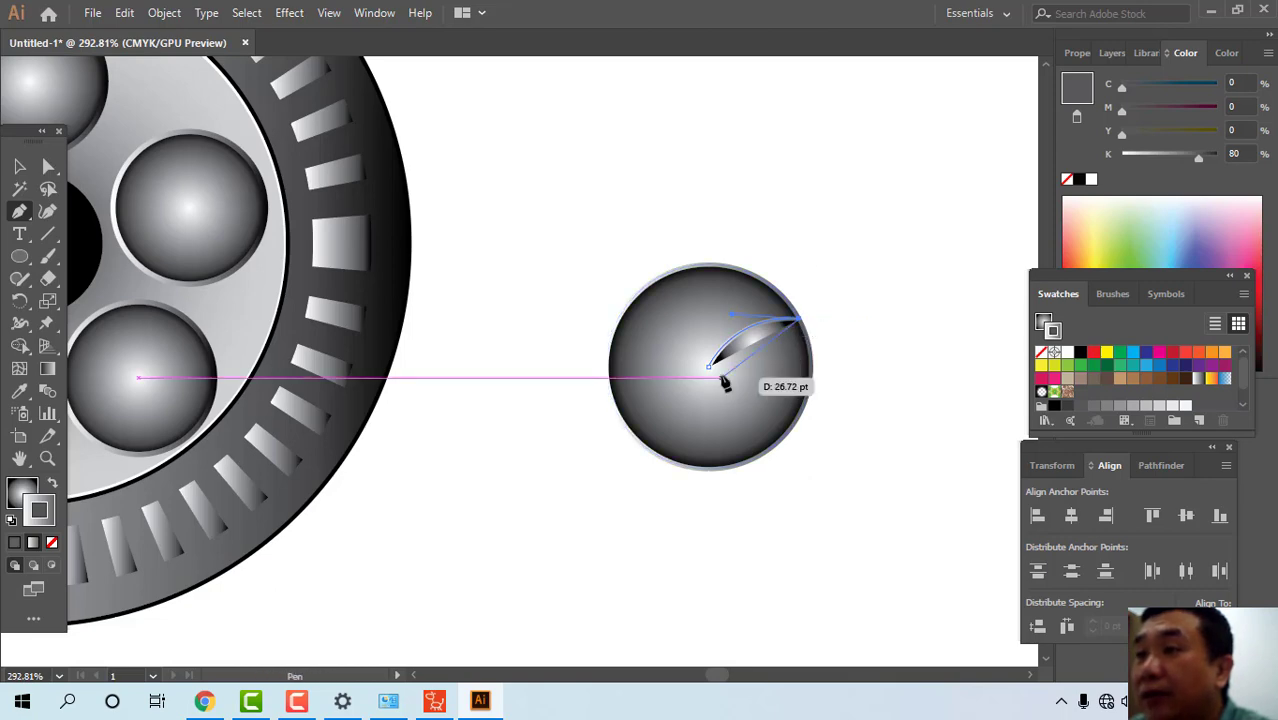
pyautogui.click(723, 384)
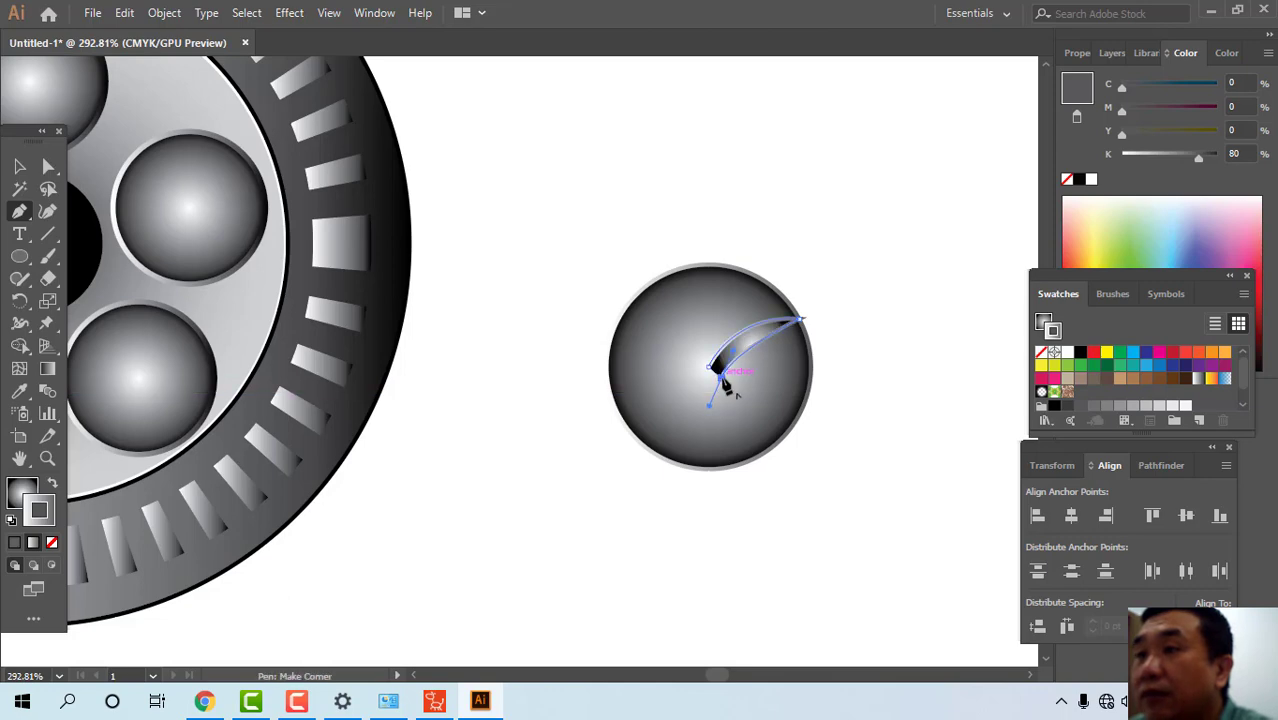
# - Add a matching curved wing toward the circle's left edge and close the path into a V-shaped emblem
pyautogui.moveTo(711, 368); pyautogui.dragTo(603, 329)
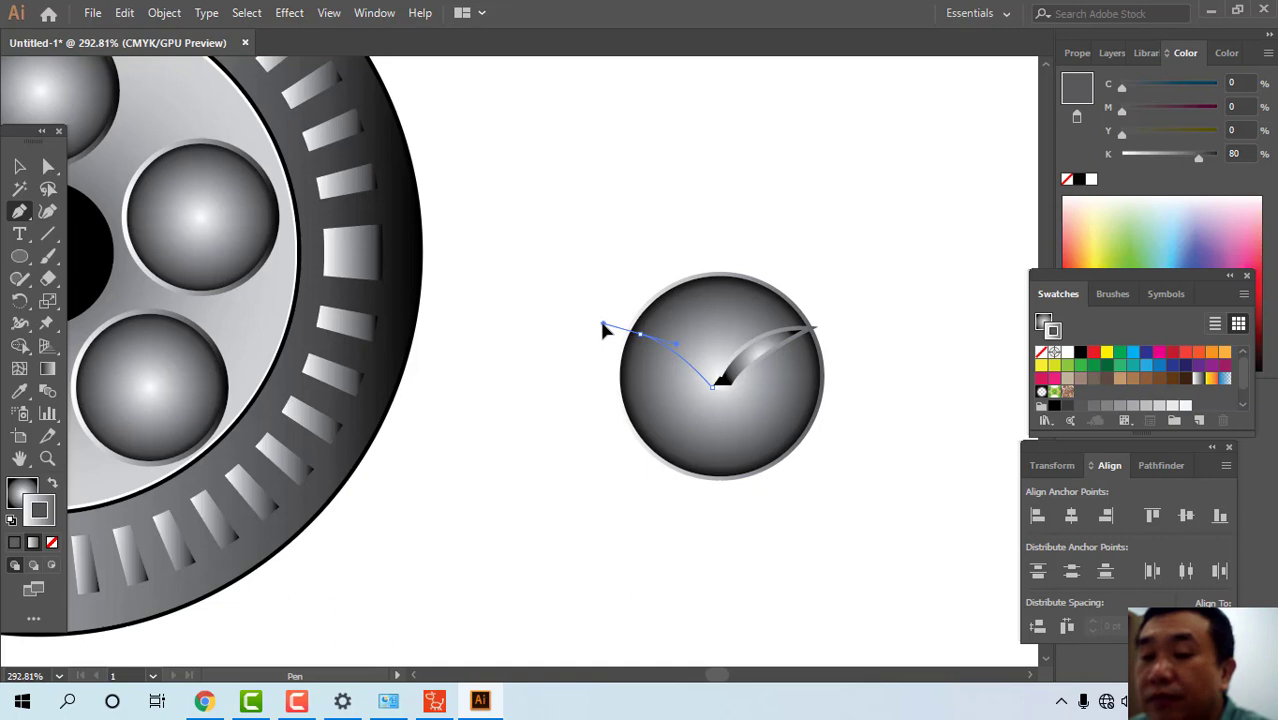
pyautogui.click(726, 383)
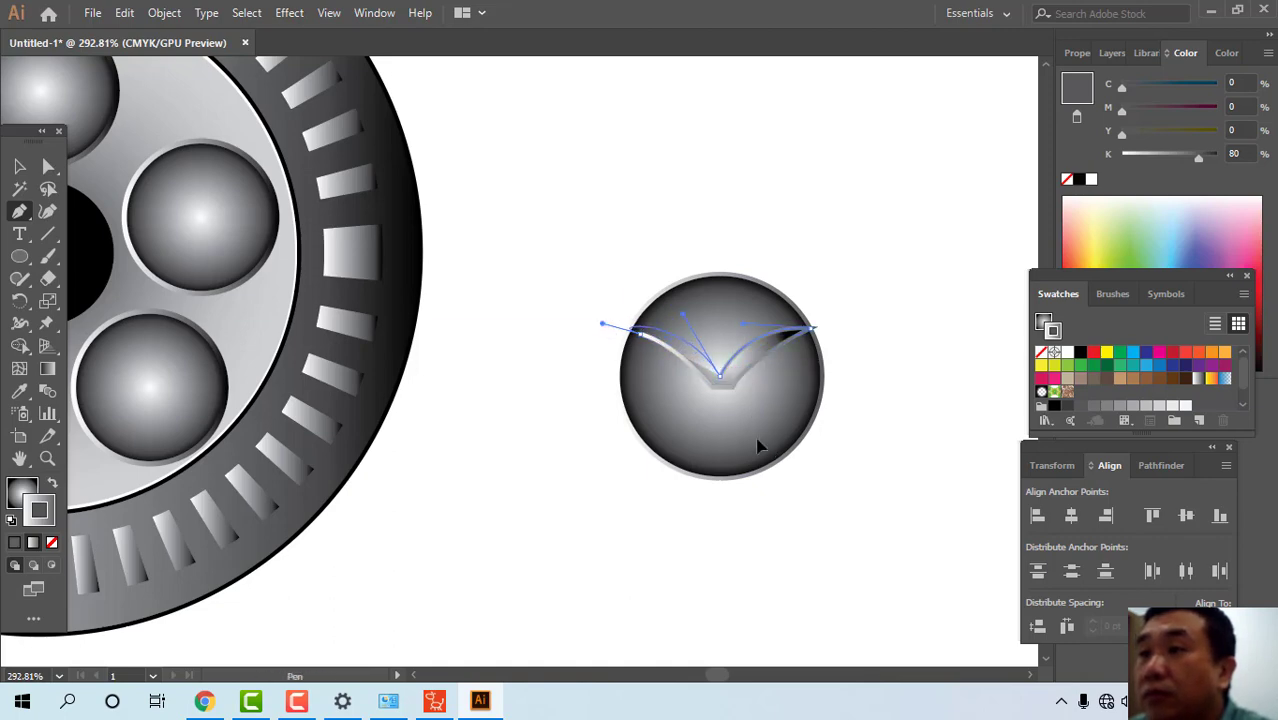
pyautogui.hotkey('ctrl', 'z')
pyautogui.hotkey('ctrl', 'z')
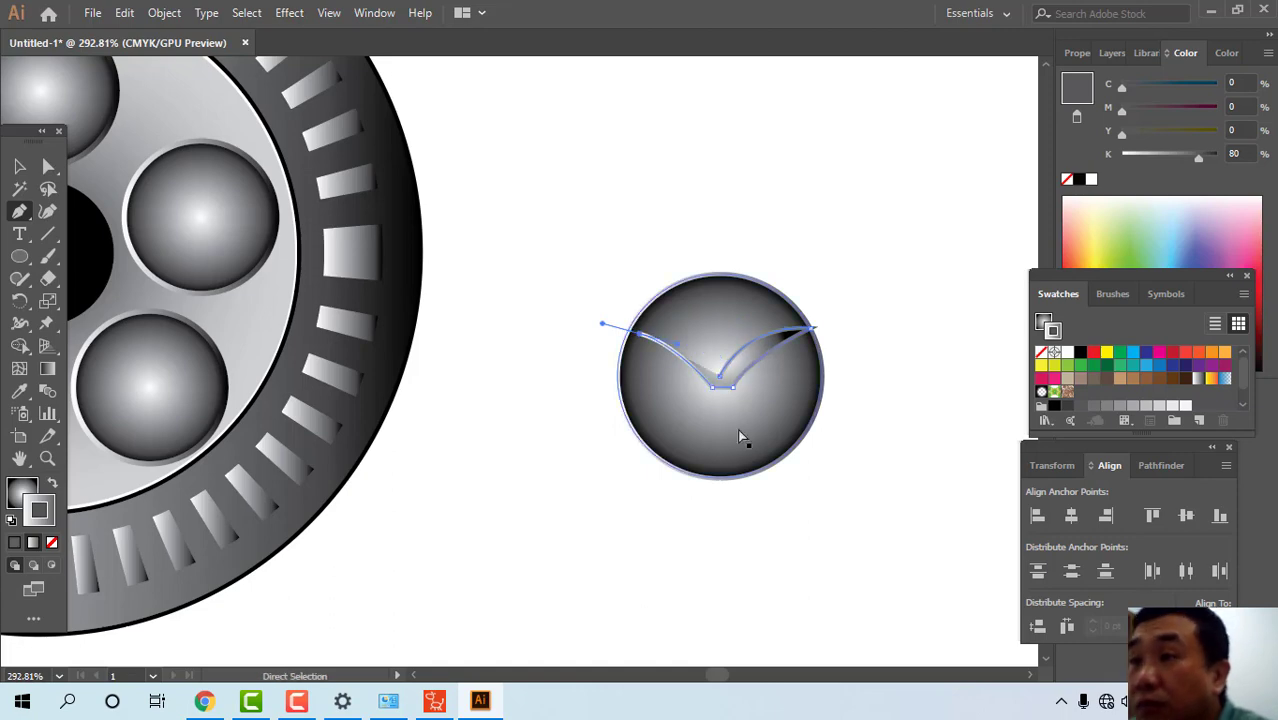
pyautogui.click(665, 340)
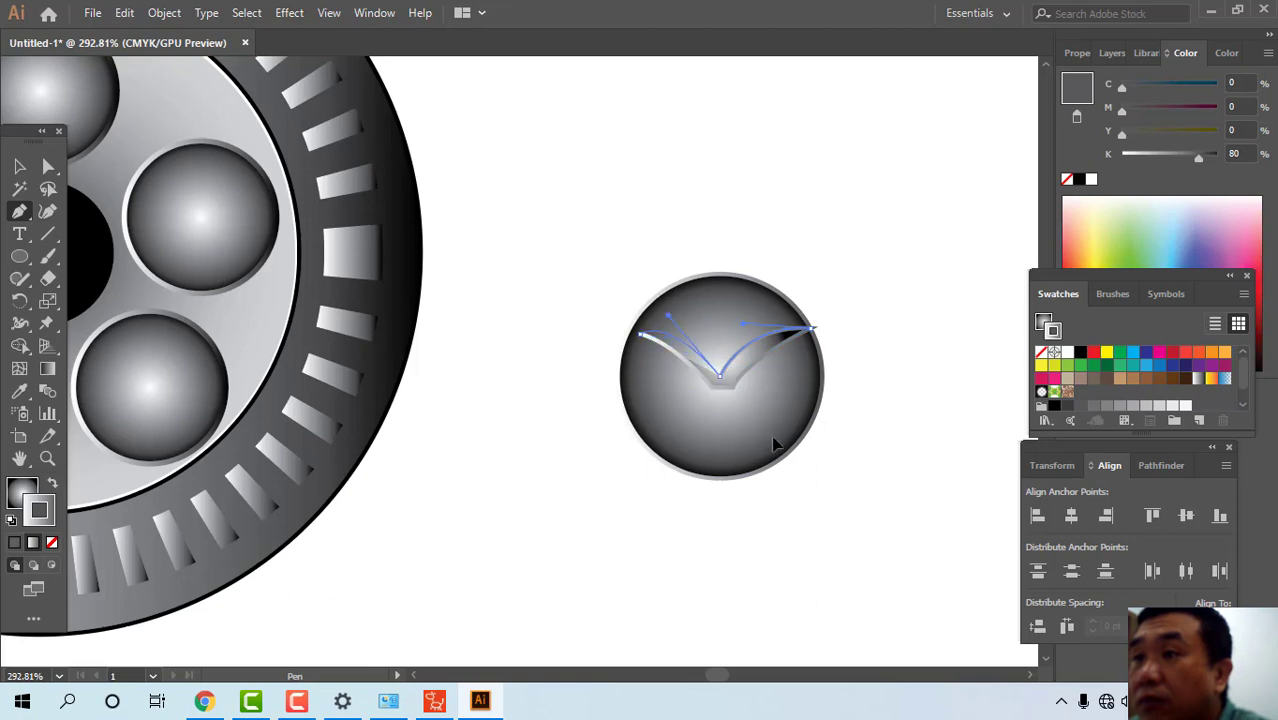
pyautogui.click(720, 384)
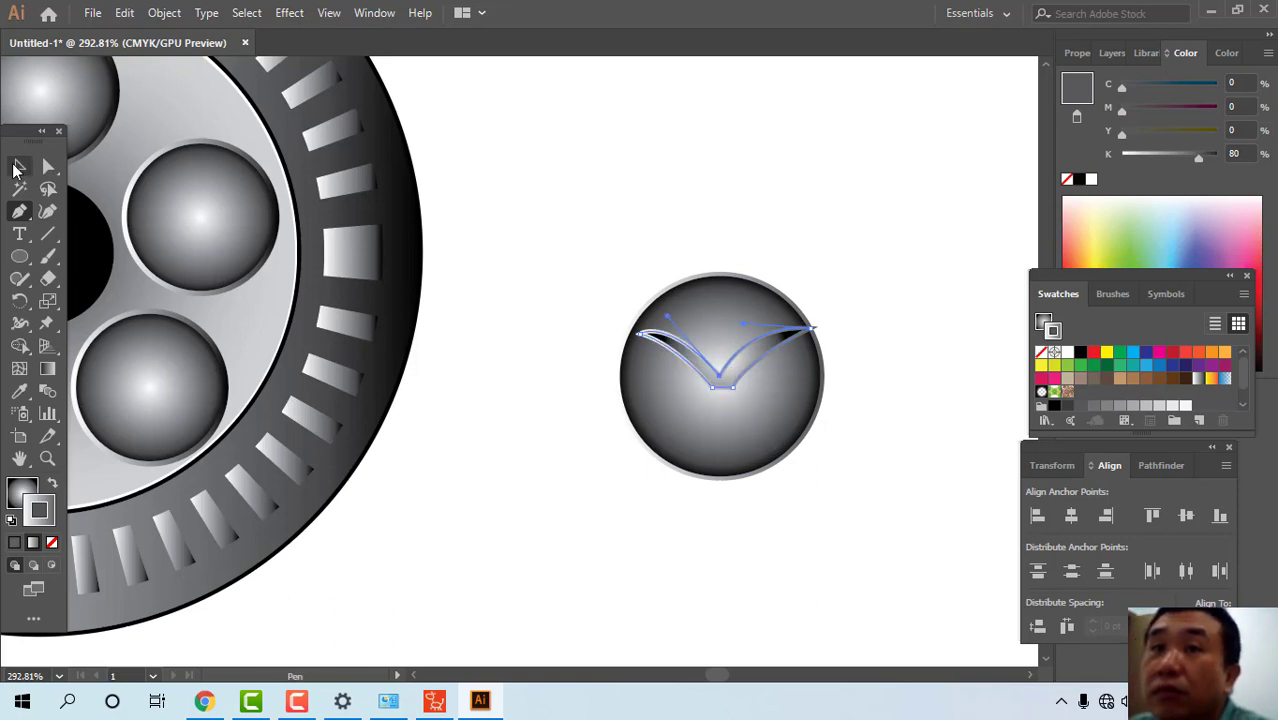
# - Move the V-shaped emblem down about 3 pt within the circle
pyautogui.click(17, 167)
pyautogui.click(699, 208)
pyautogui.click(748, 370)
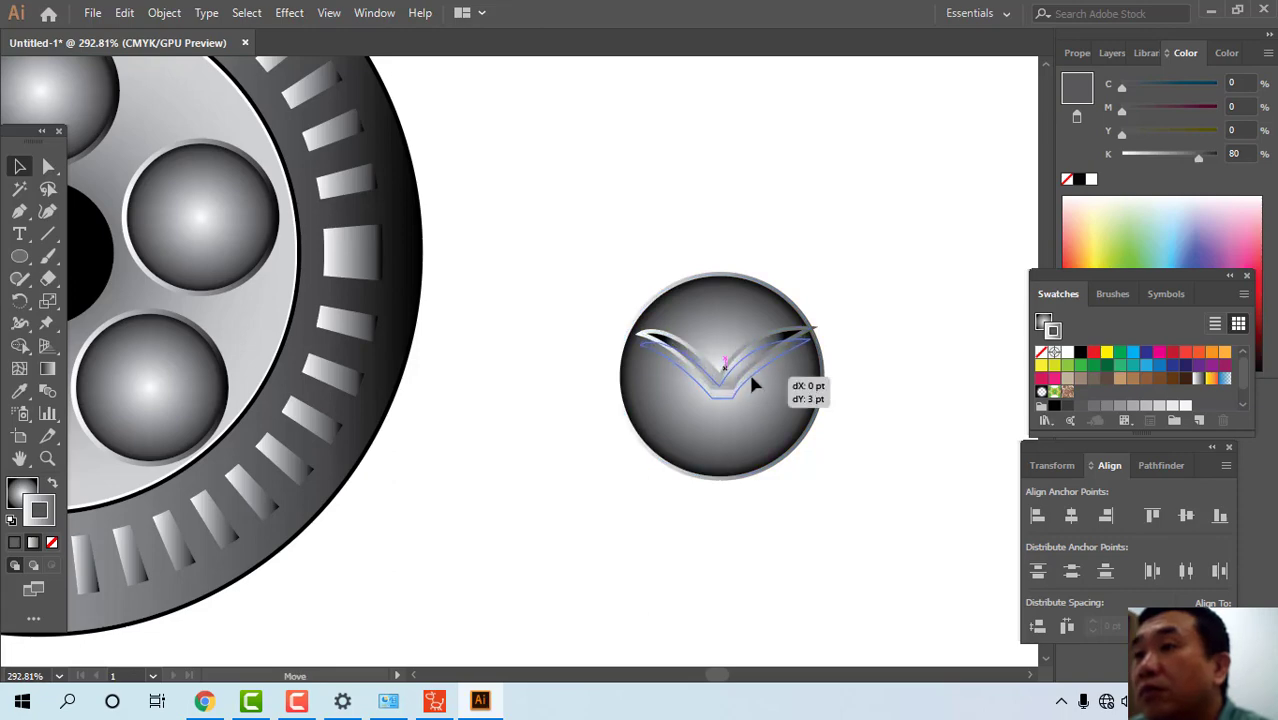
pyautogui.click(870, 330)
pyautogui.moveTo(804, 225); pyautogui.dragTo(860, 192)
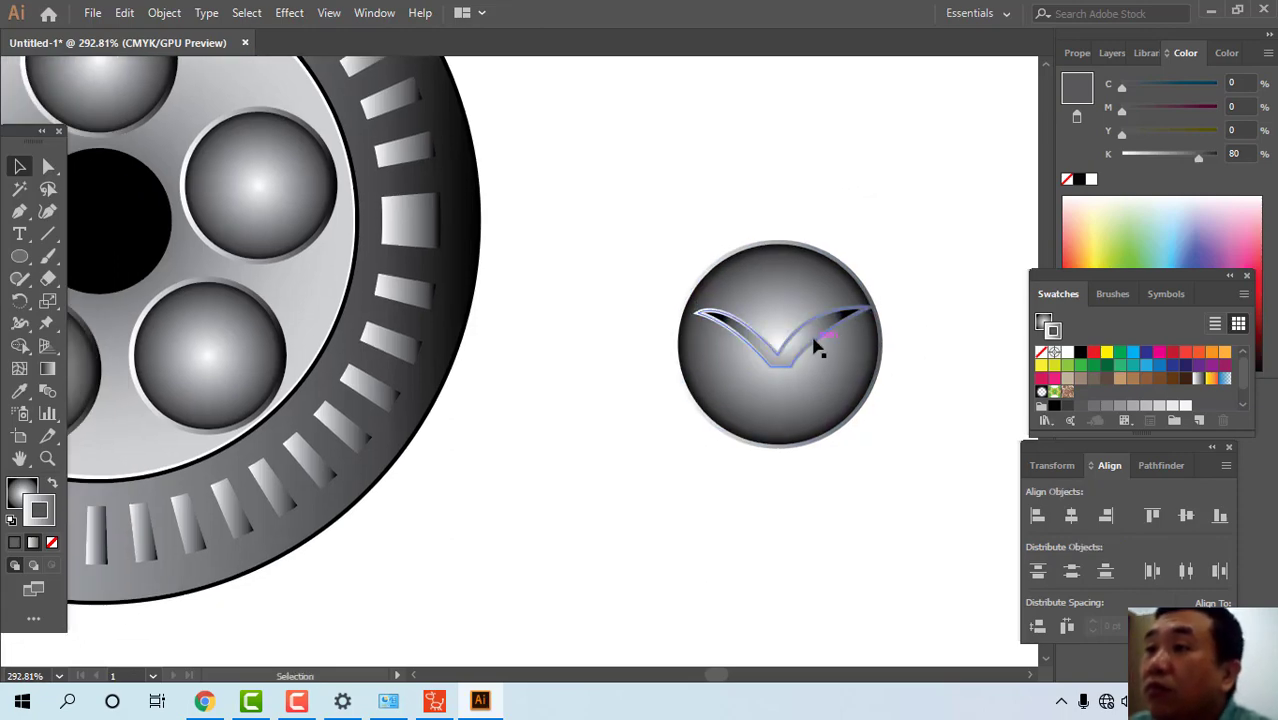
# - Lighten the end stop of the circle's stroke gradient to a medium grey
pyautogui.click(813, 342)
pyautogui.click(843, 403)
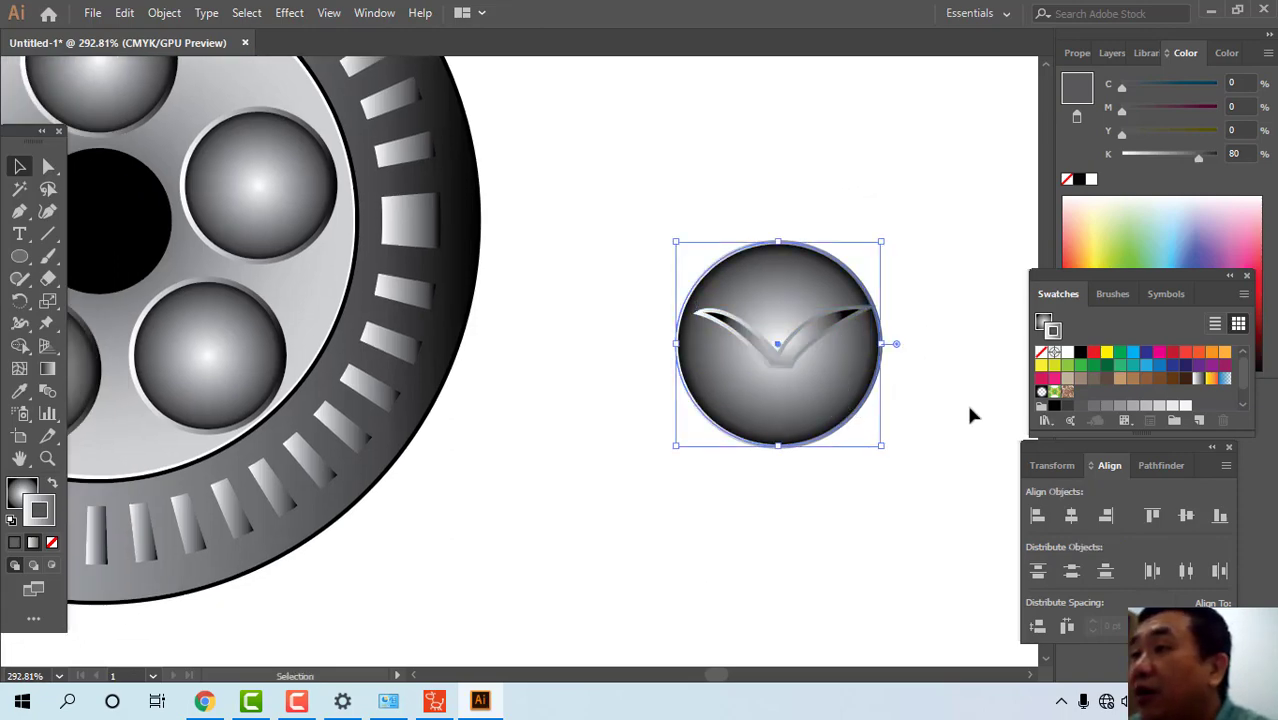
pyautogui.doubleClick(48, 370)
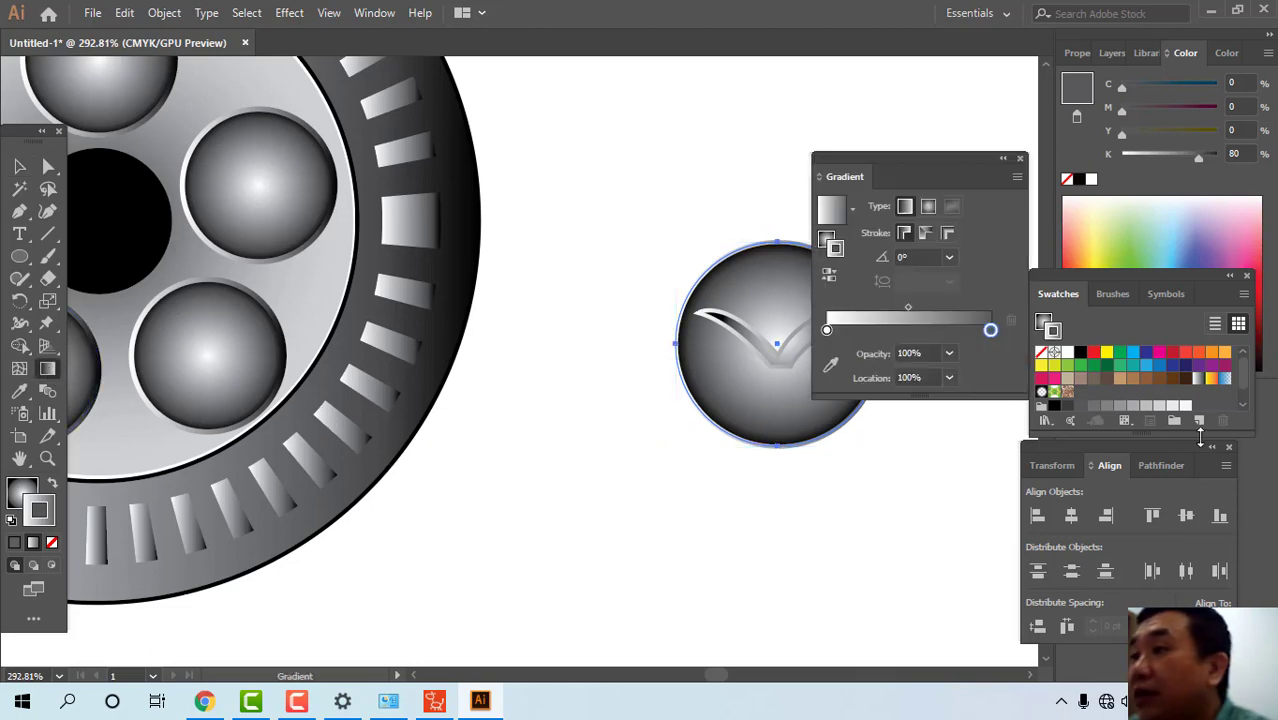
pyautogui.moveTo(1107, 410); pyautogui.dragTo(995, 336)
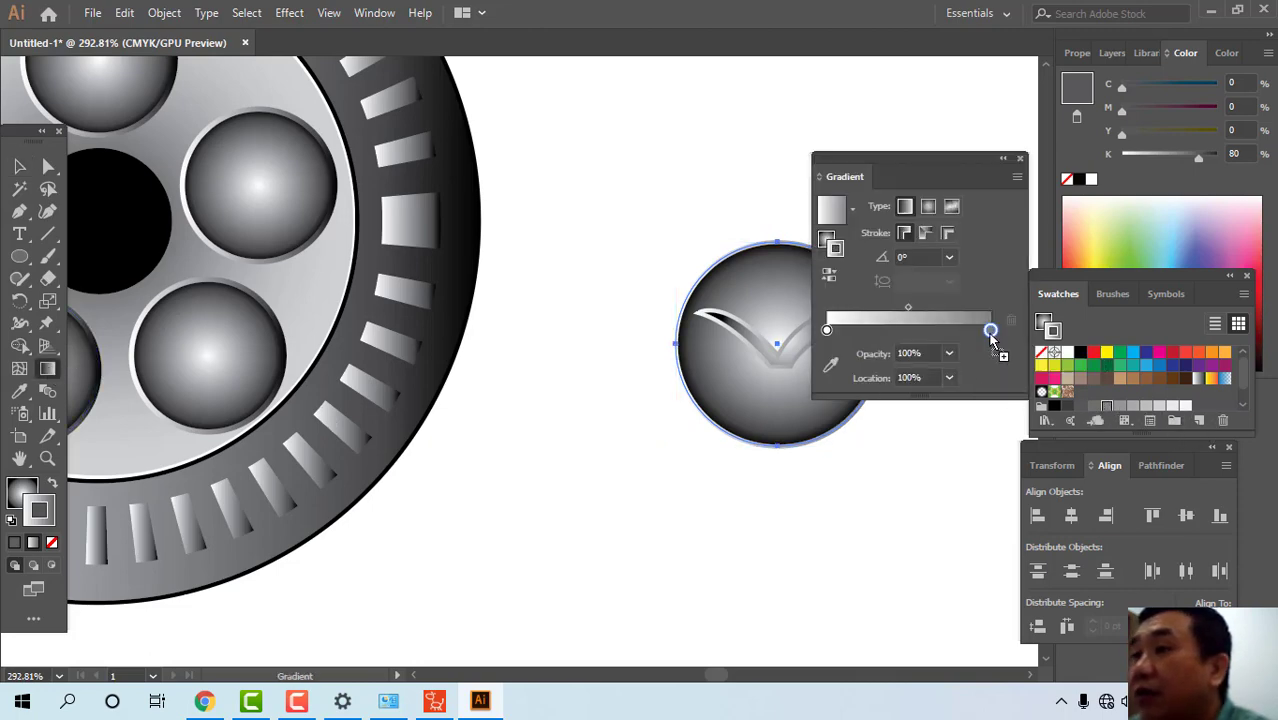
# - Set the end stop of the circle's radial fill to 50% black and collapse the gradient below the circle to make it flat grey
pyautogui.click(28, 497)
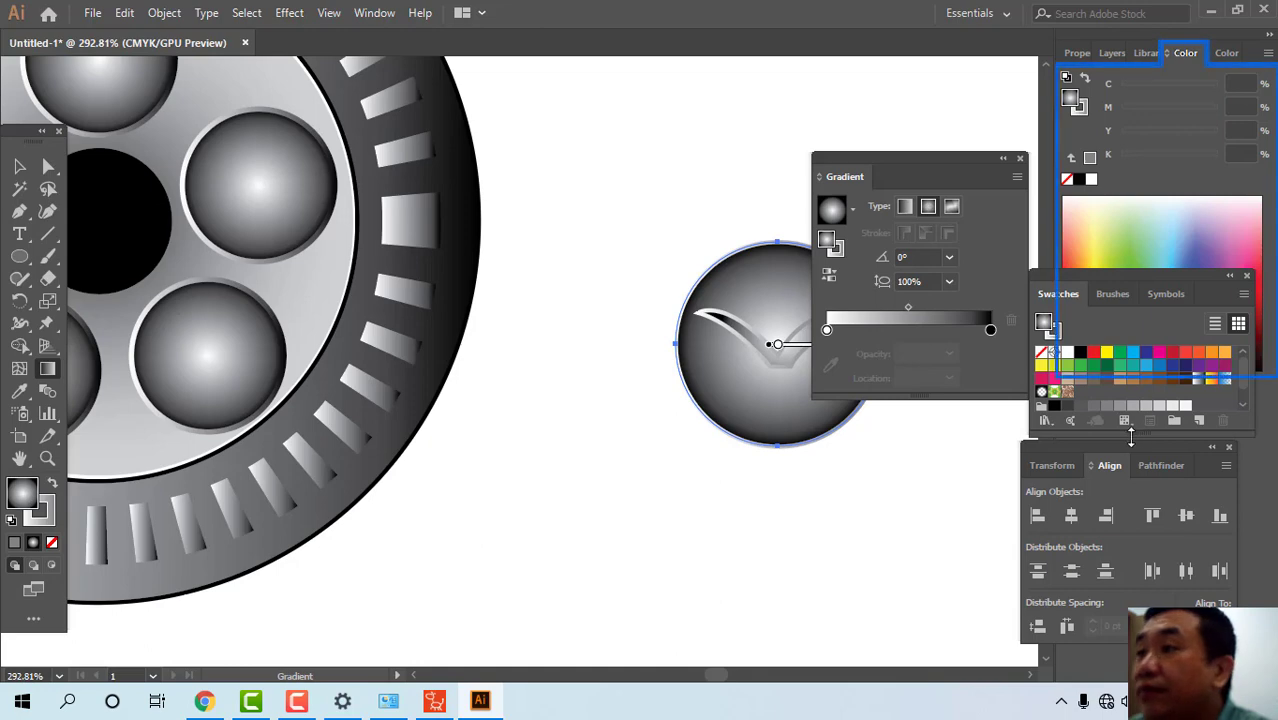
pyautogui.moveTo(1119, 406); pyautogui.dragTo(993, 335)
pyautogui.click(1020, 160)
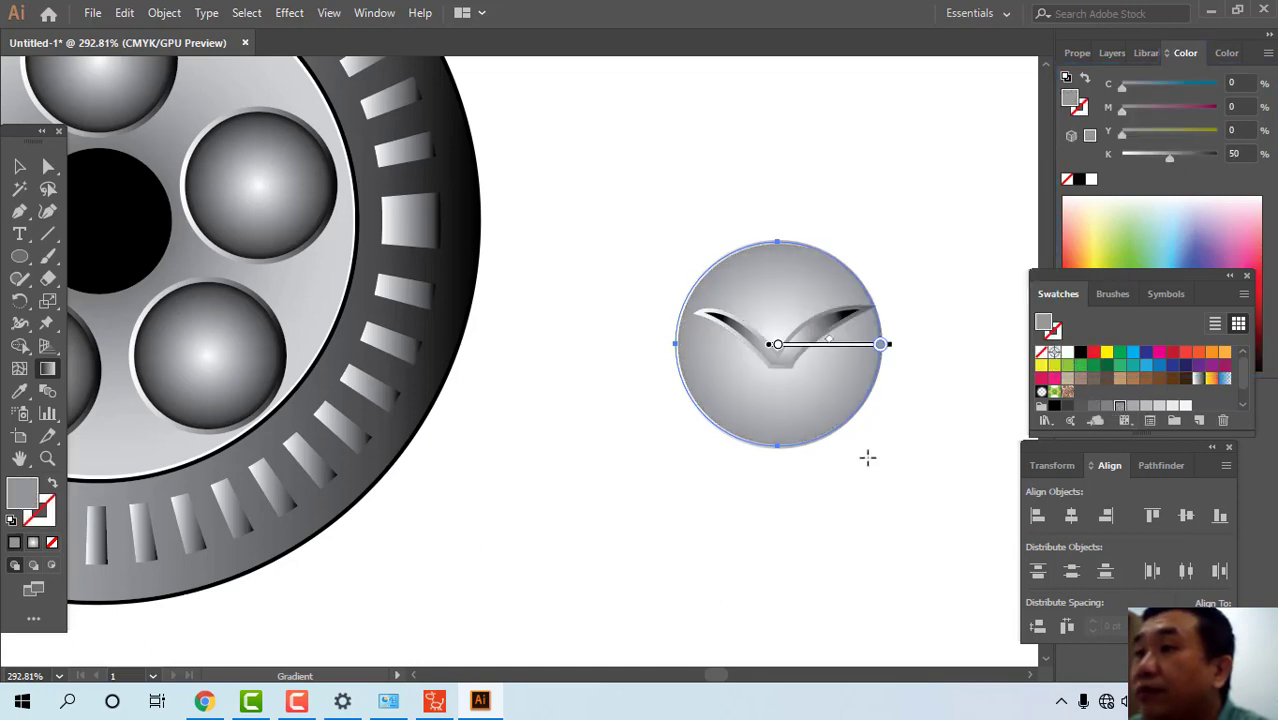
pyautogui.click(856, 493)
pyautogui.click(19, 166)
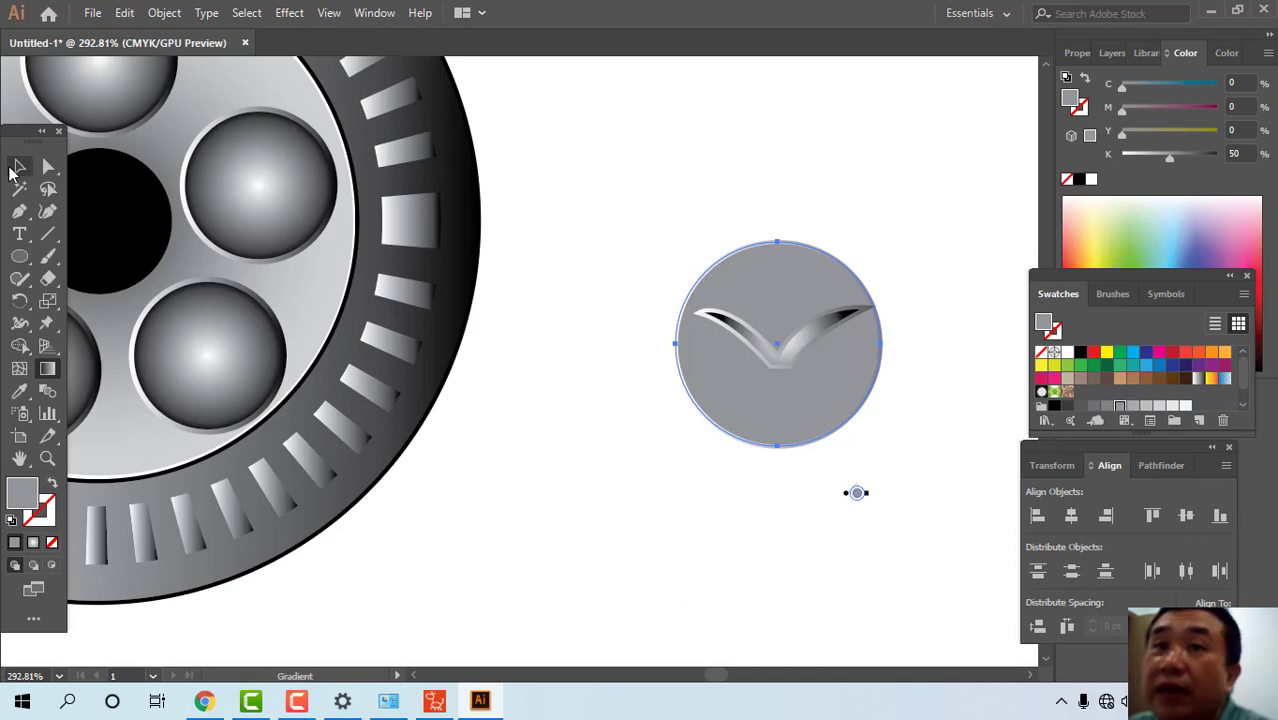
pyautogui.click(625, 197)
# - Move the grey circle and its V-shaped emblem together onto the black hub at the wheel's centre
pyautogui.moveTo(897, 452); pyautogui.dragTo(933, 487)
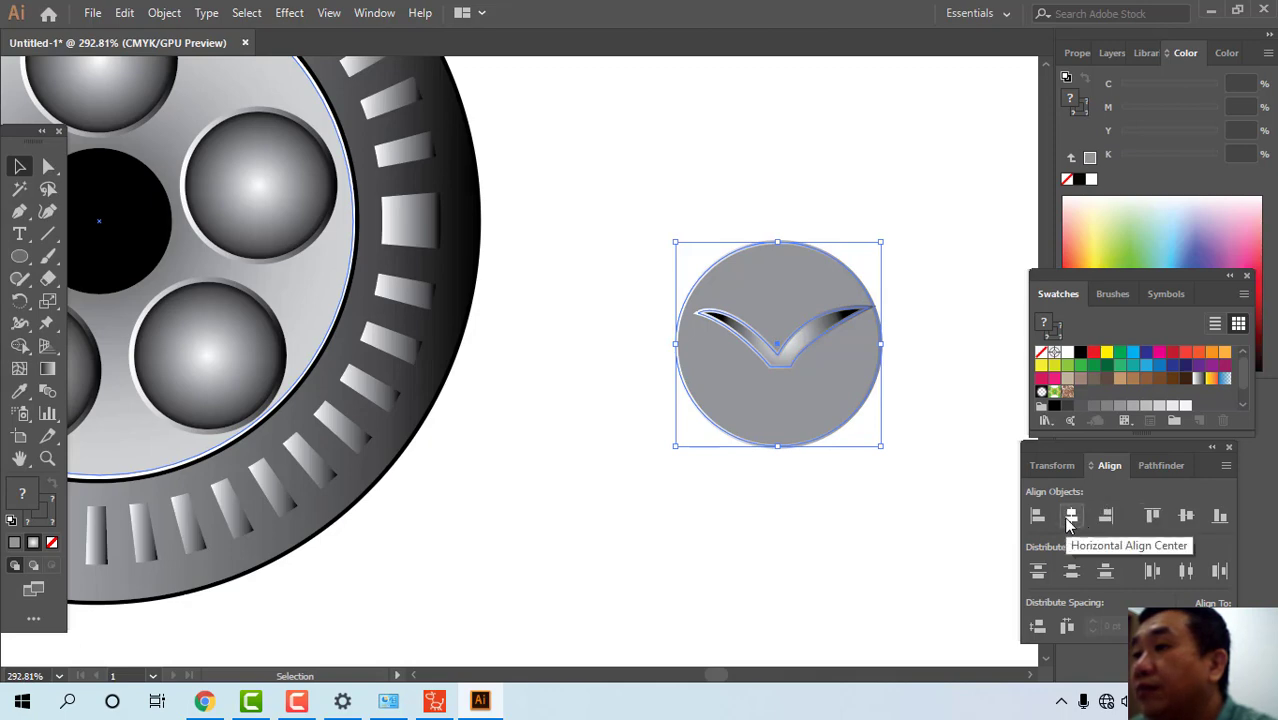
pyautogui.click(525, 488)
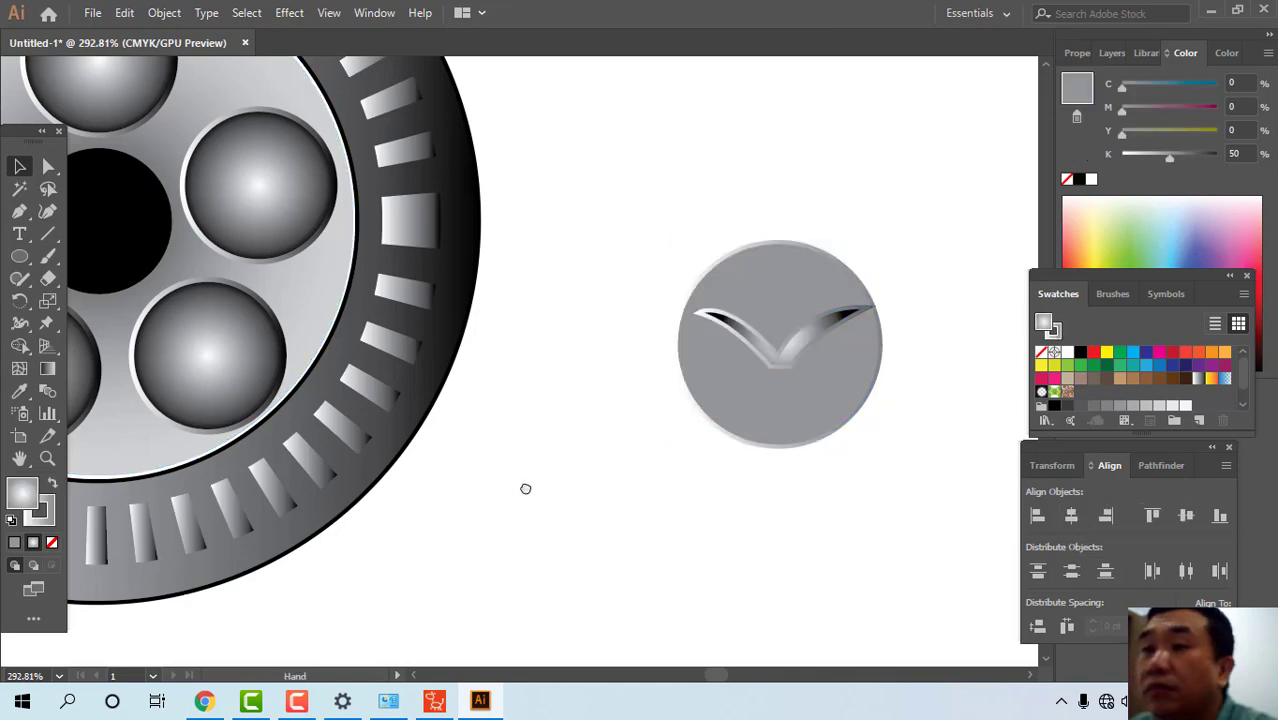
pyautogui.moveTo(530, 487); pyautogui.dragTo(722, 501)
pyautogui.hotkey('ctrl', '-')
pyautogui.hotkey('ctrl', '-')
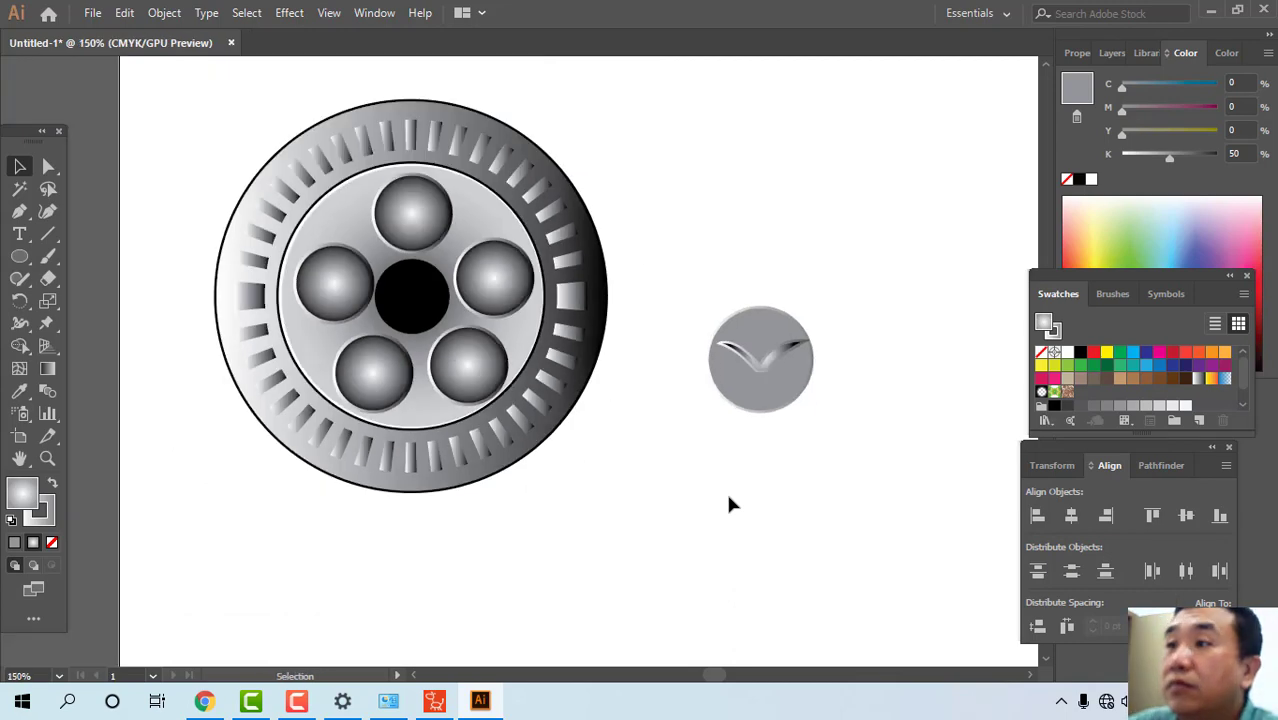
pyautogui.moveTo(711, 376); pyautogui.dragTo(431, 326)
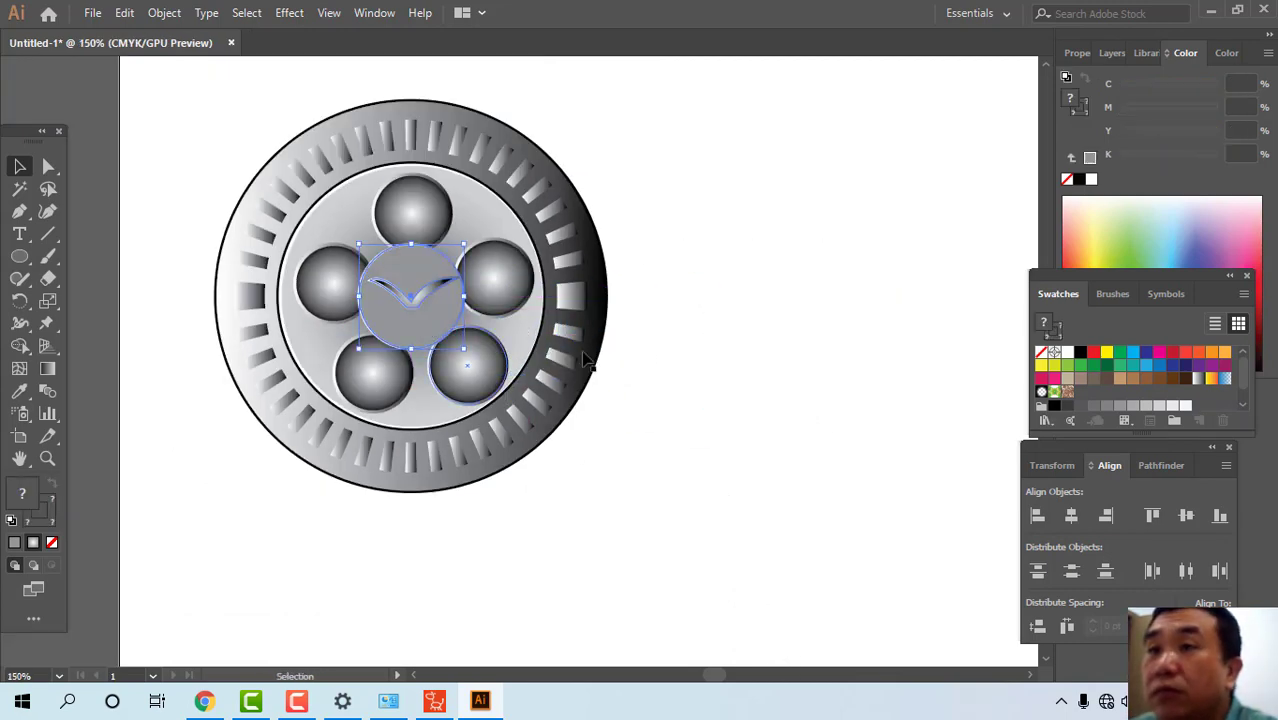
pyautogui.click(732, 381)
pyautogui.click(408, 319)
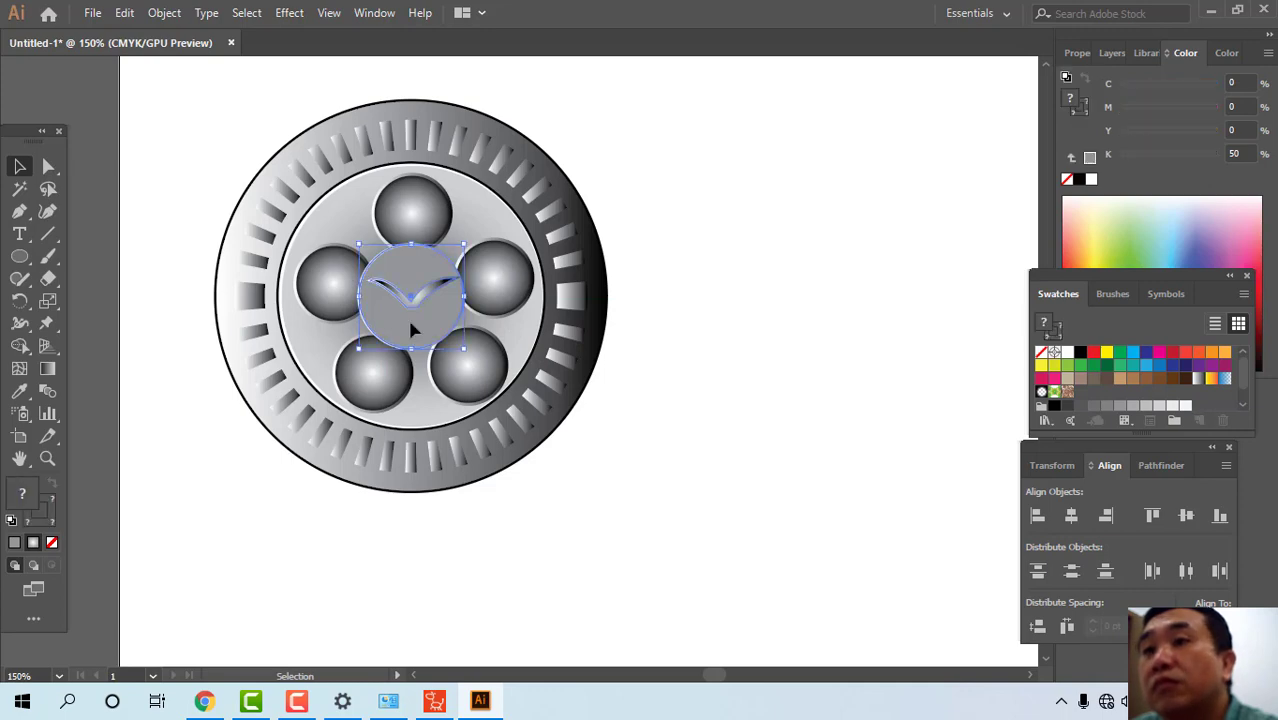
# - Shrink the grey centre cap and its V-shaped emblem to fit between the five gradient circles
pyautogui.keyDown('shift'); pyautogui.click(500, 325); pyautogui.keyUp('shift')
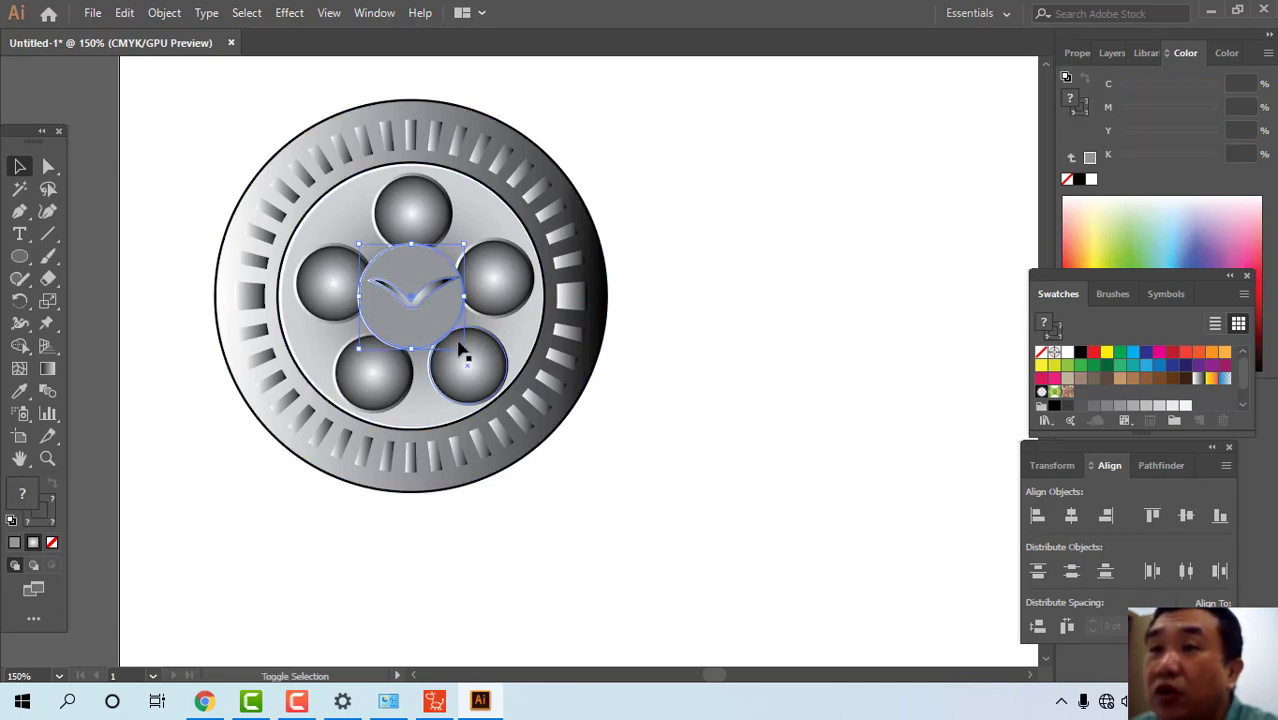
pyautogui.moveTo(465, 352); pyautogui.dragTo(457, 344)
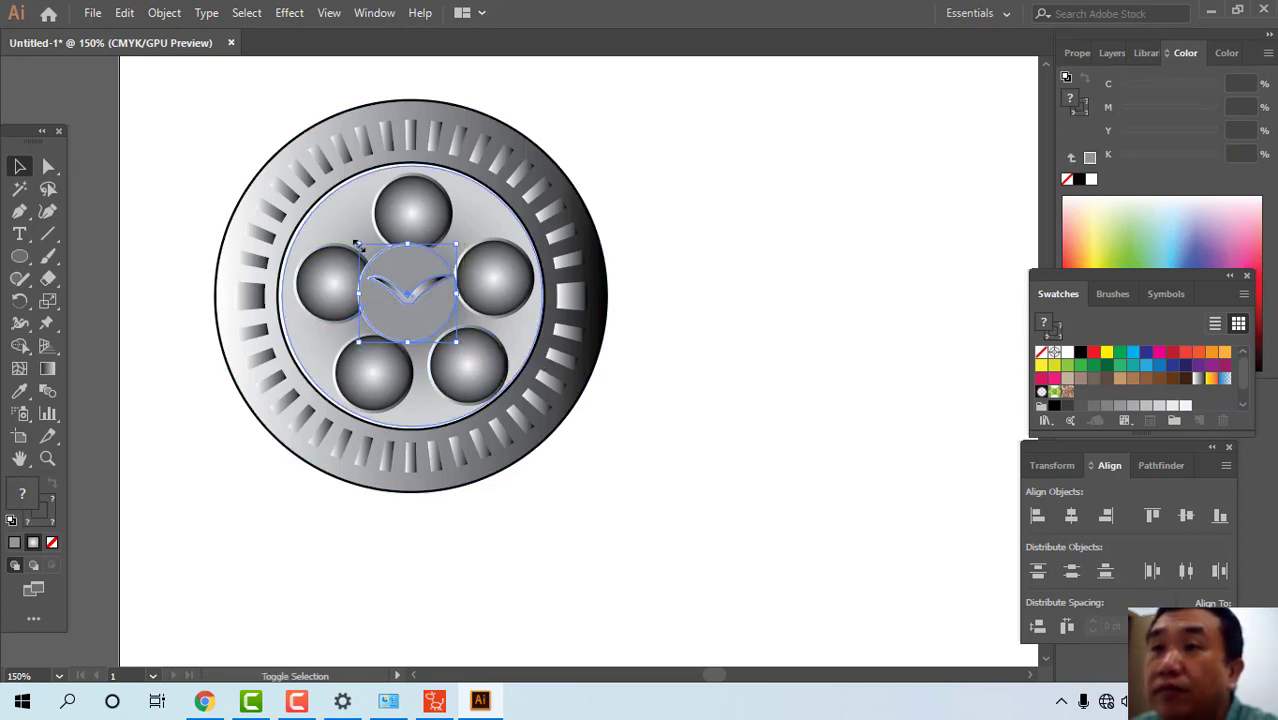
pyautogui.moveTo(357, 245); pyautogui.dragTo(367, 253)
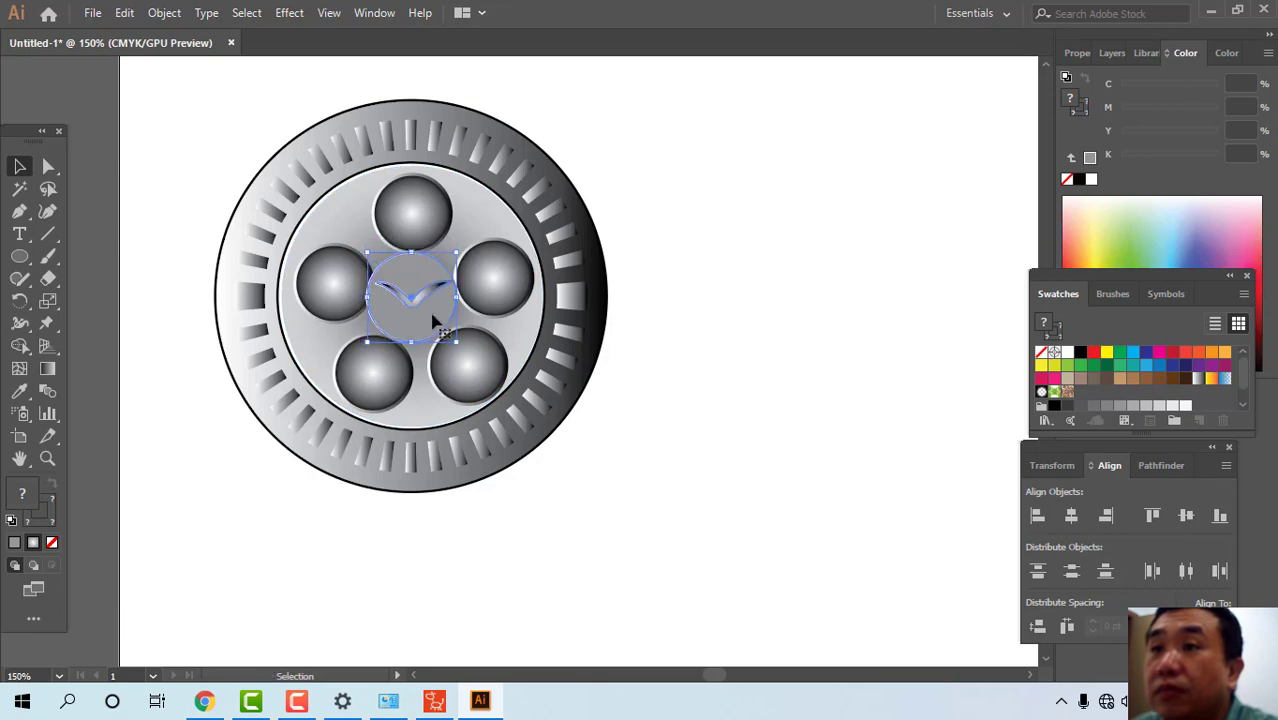
pyautogui.click(673, 351)
# - Scale the whole wheel down to less than half its size and place a duplicate level with it farther right on the artboard
pyautogui.moveTo(183, 98); pyautogui.dragTo(688, 584)
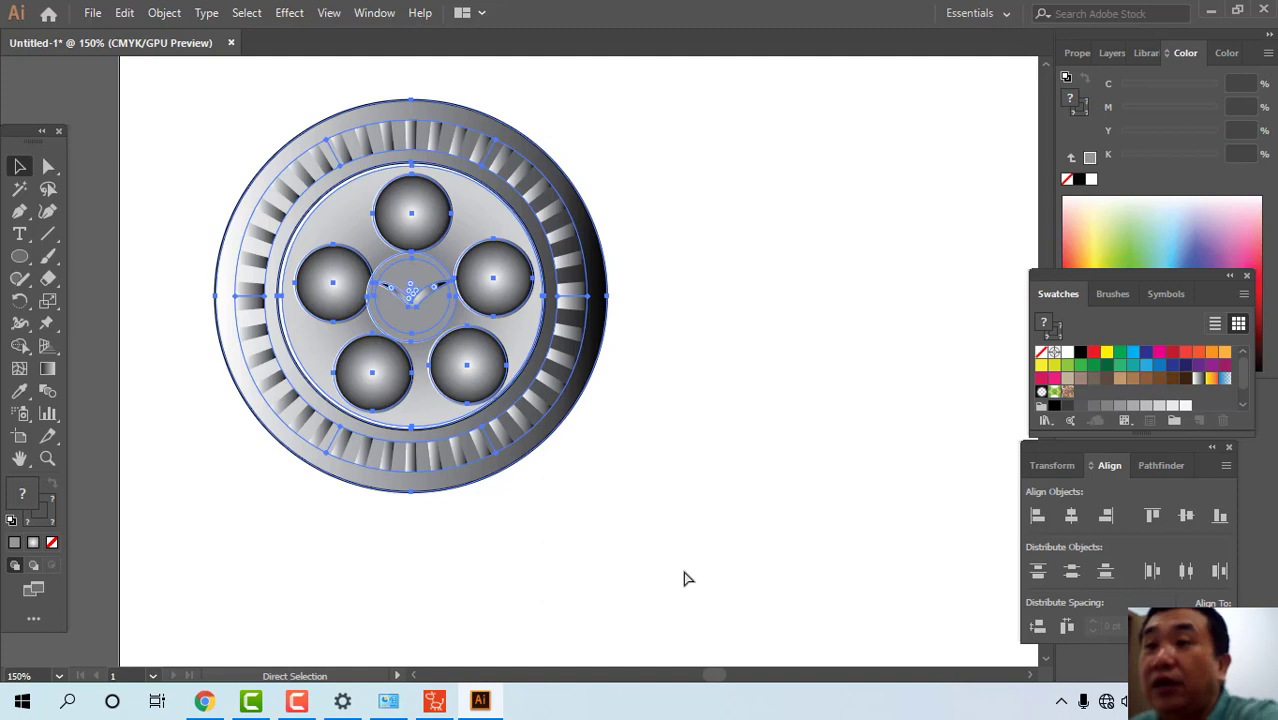
pyautogui.press('v')
pyautogui.hotkey('ctrl', '-')
pyautogui.hotkey('ctrl', '-')
pyautogui.hotkey('ctrl', '-')
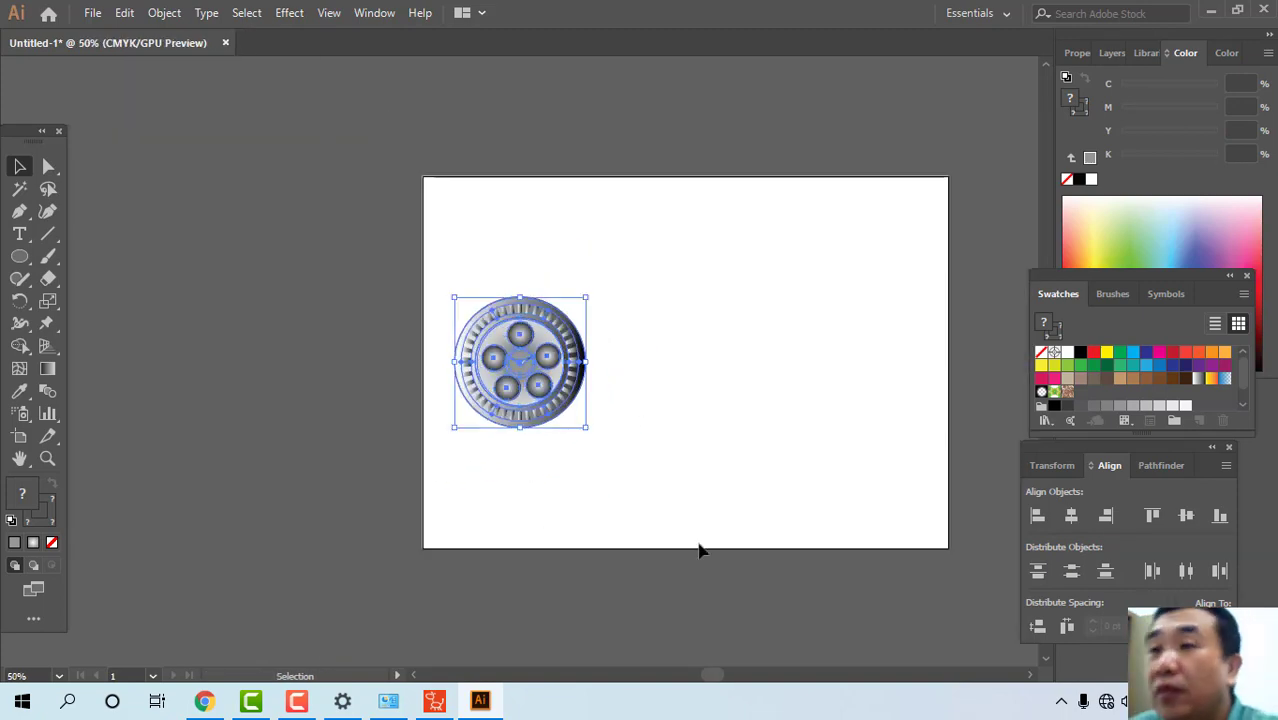
pyautogui.moveTo(591, 300); pyautogui.dragTo(774, 410)
pyautogui.moveTo(743, 410); pyautogui.dragTo(743, 408)
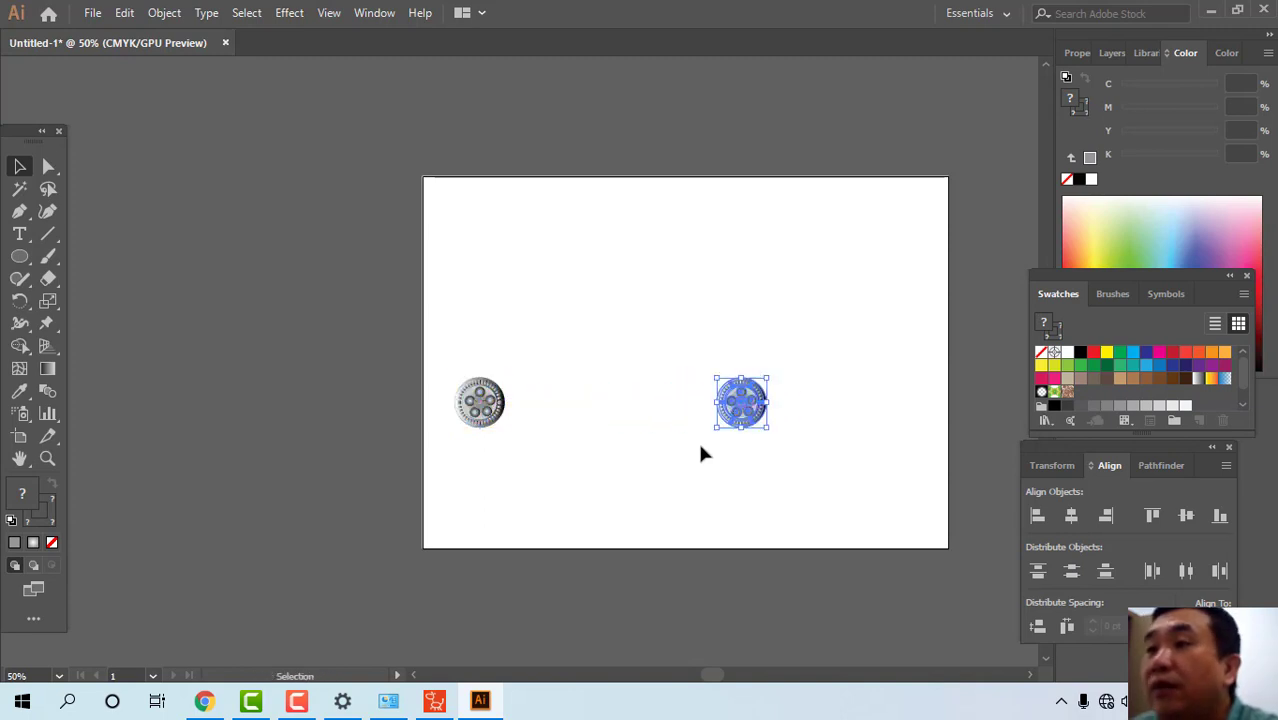
pyautogui.click(699, 442)
# - Check the scaling options, including Scale Strokes & Effects, in the General preferences
pyautogui.click(124, 13)
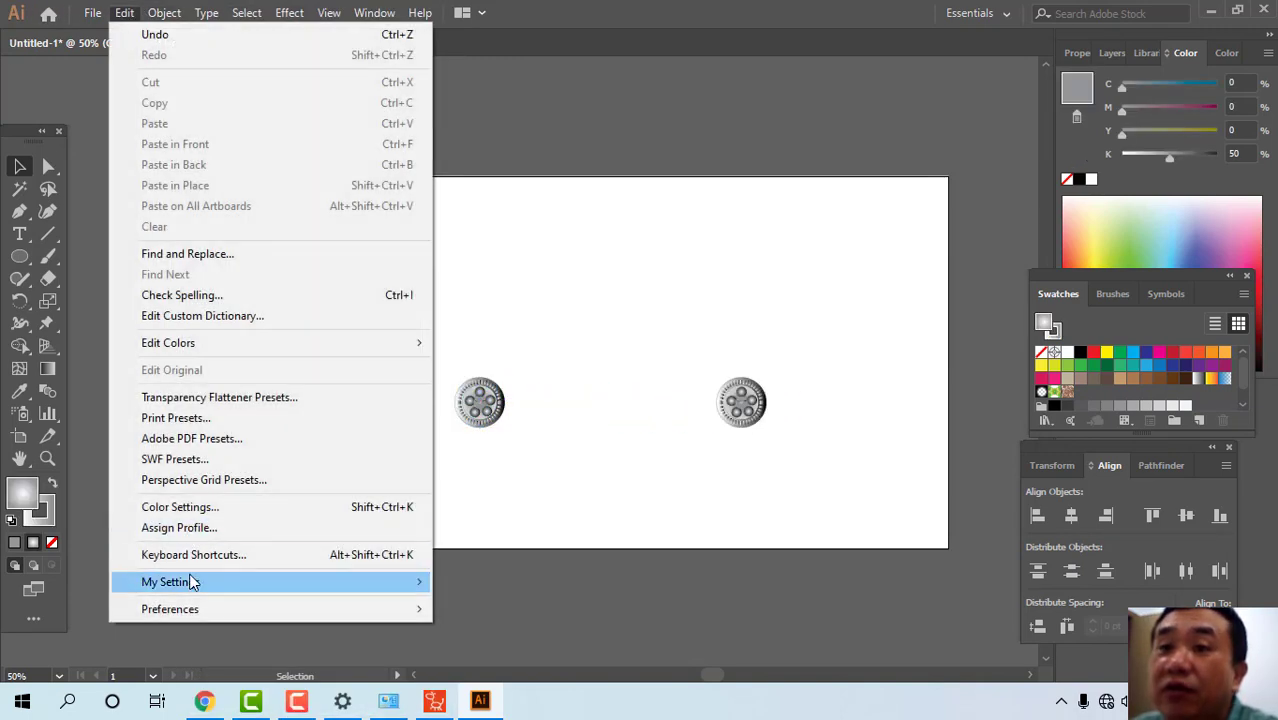
pyautogui.moveTo(194, 612)
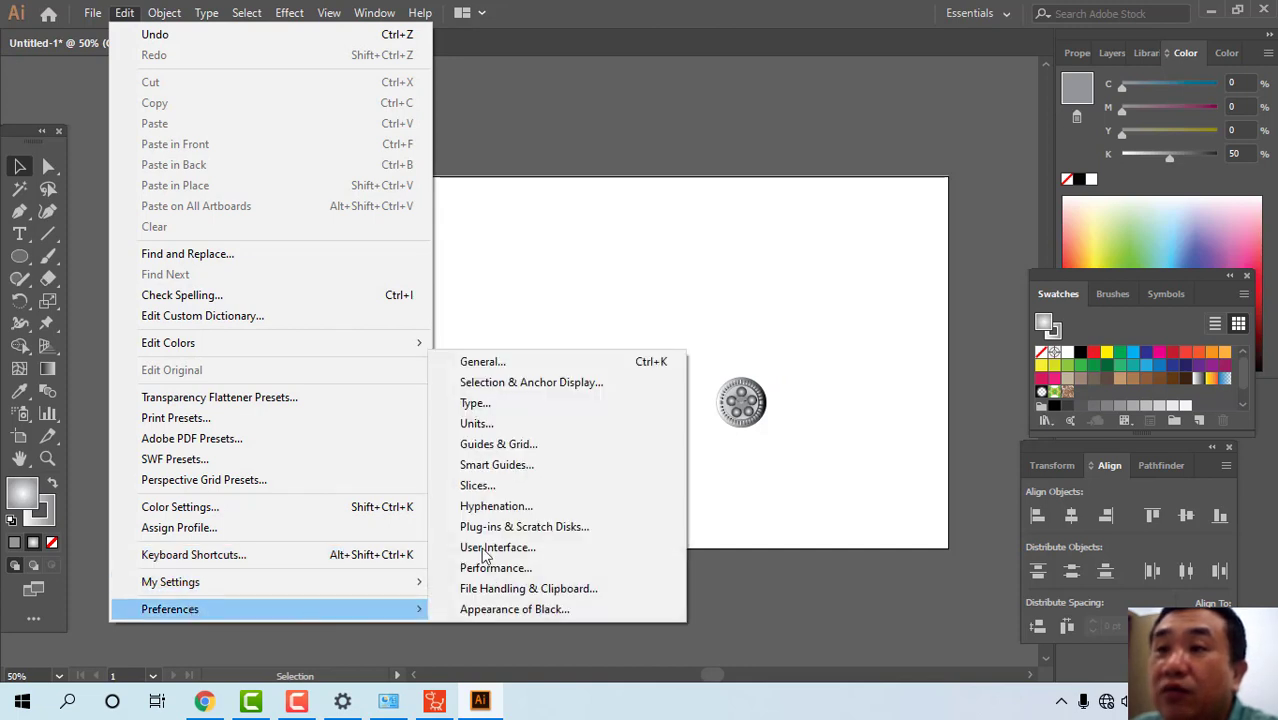
pyautogui.click(510, 364)
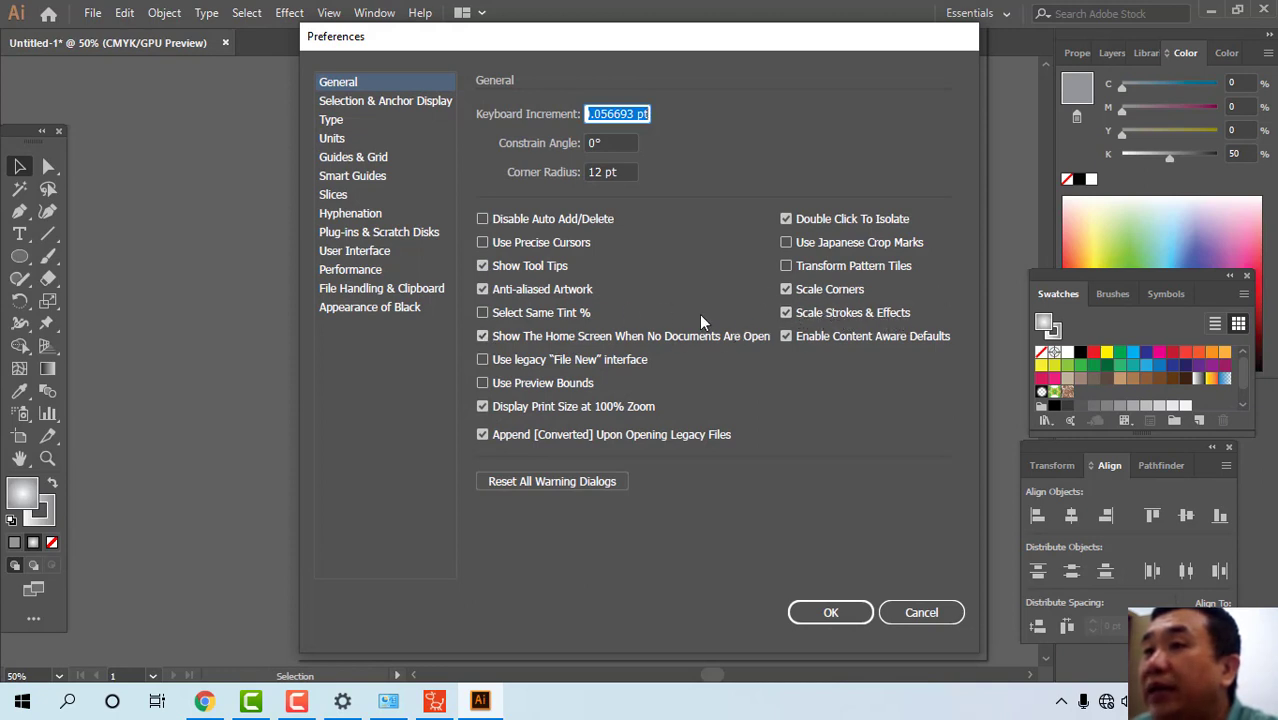
pyautogui.click(831, 612)
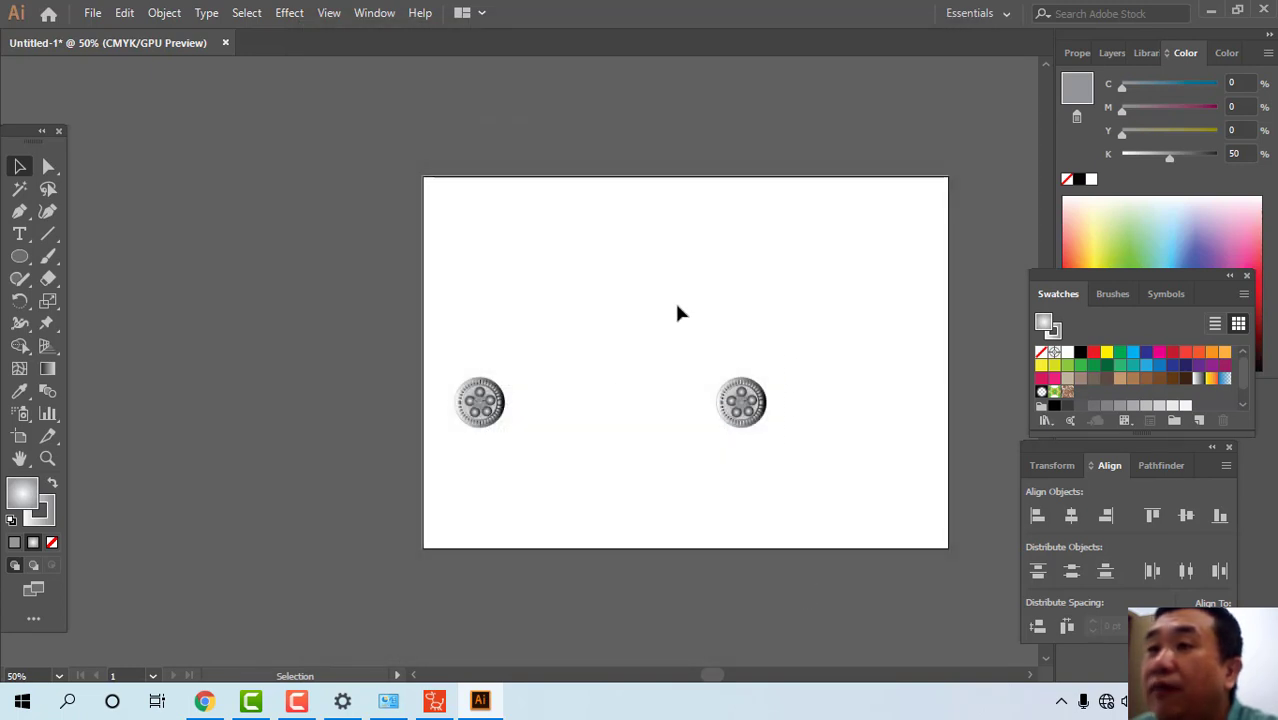
# - Set the Pen tool's fill to light orange, C 0, M 41.18, Y 64.31, K 0
pyautogui.moveTo(616, 266); pyautogui.dragTo(510, 239)
pyautogui.press('z')
pyautogui.moveTo(340, 245); pyautogui.dragTo(465, 320)
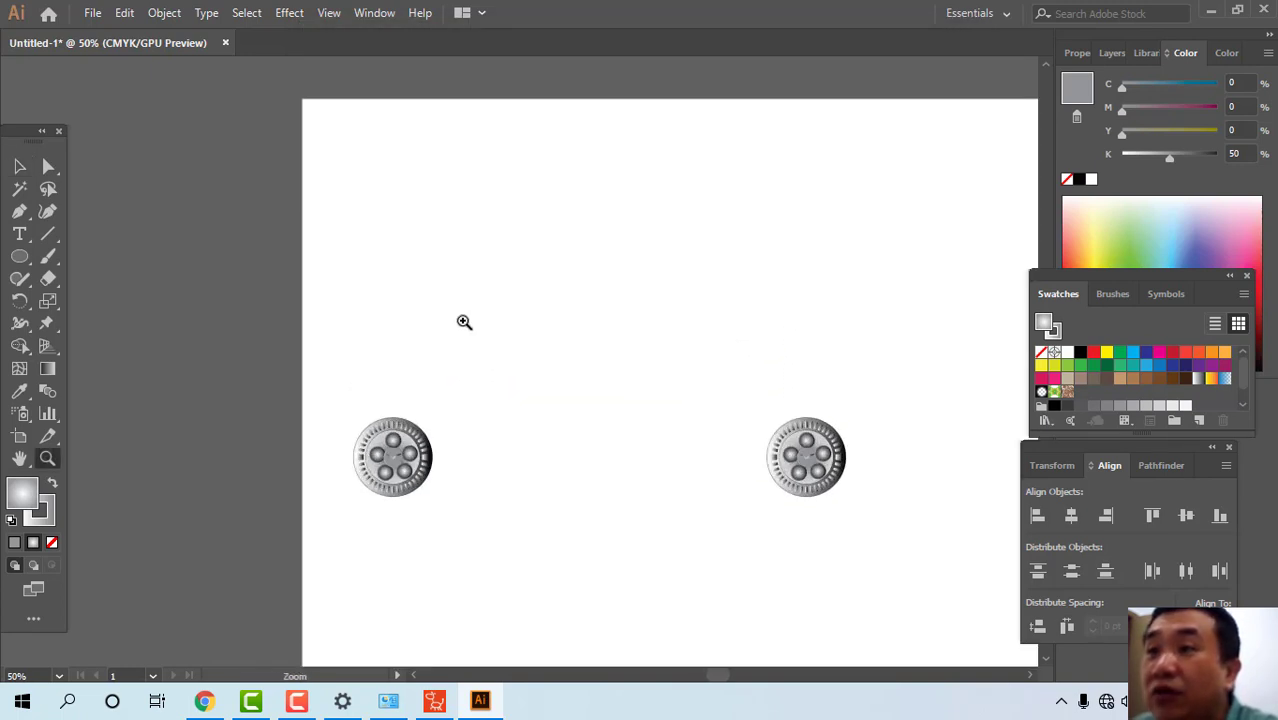
pyautogui.moveTo(793, 304); pyautogui.dragTo(682, 258)
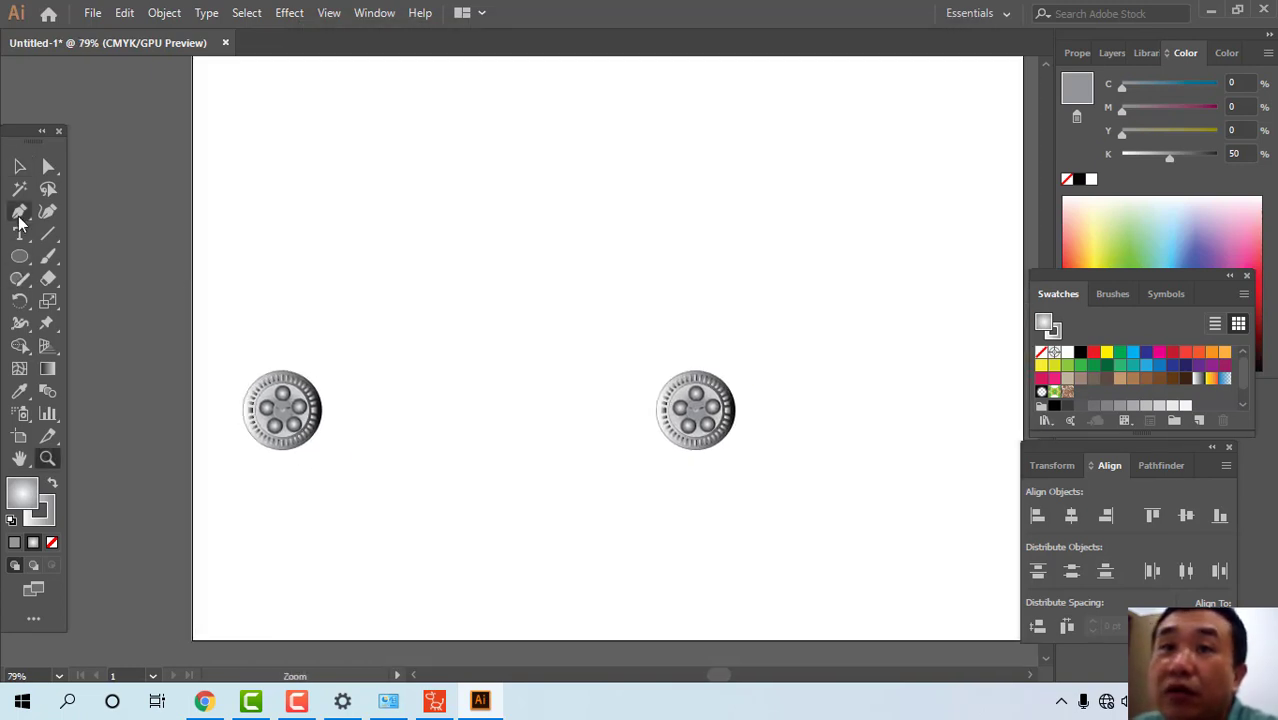
pyautogui.click(19, 213)
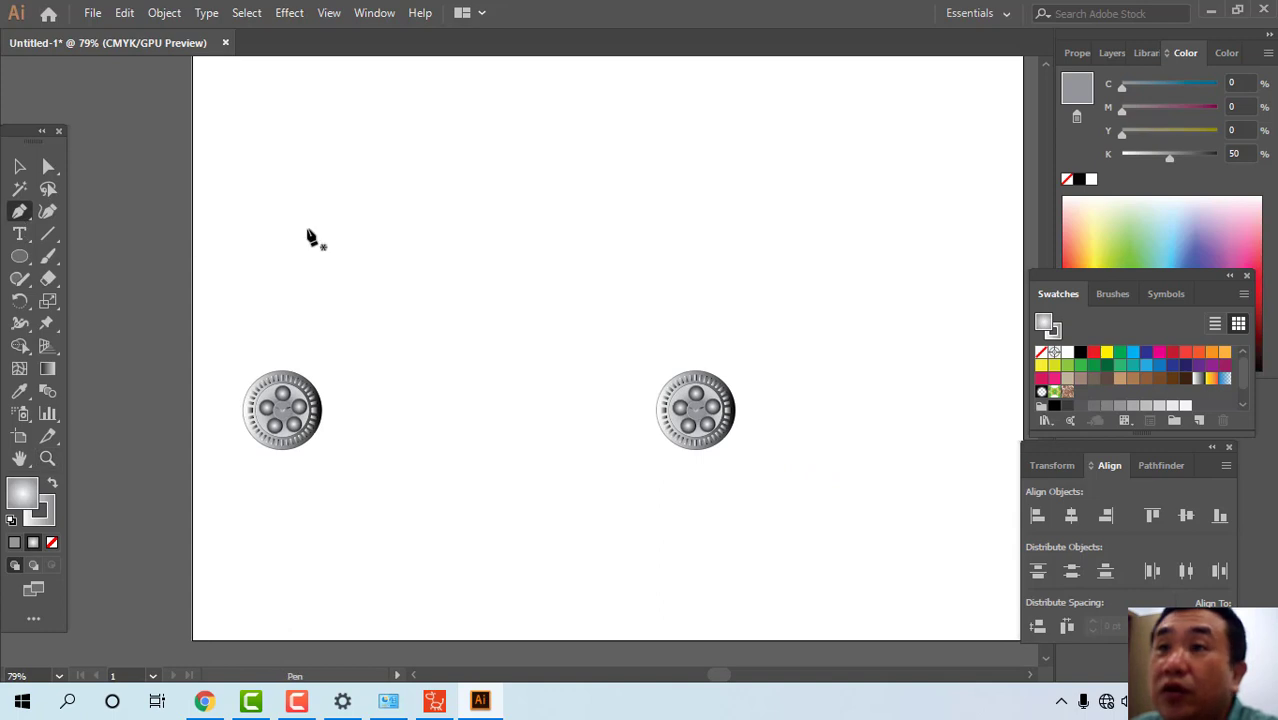
pyautogui.click(1079, 242)
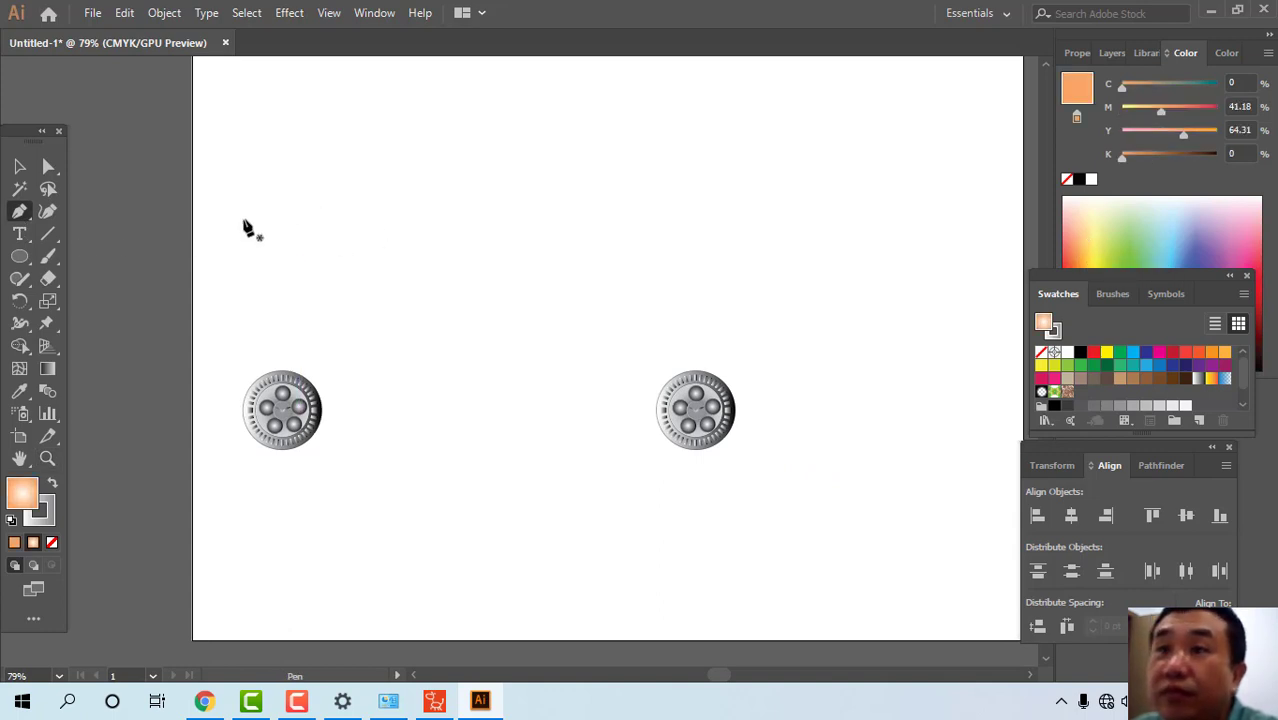
# - Start a car body path above the wheels with a slightly arched bonnet about 149 pt wide and a curved windscreen rising to the roof
pyautogui.click(301, 220)
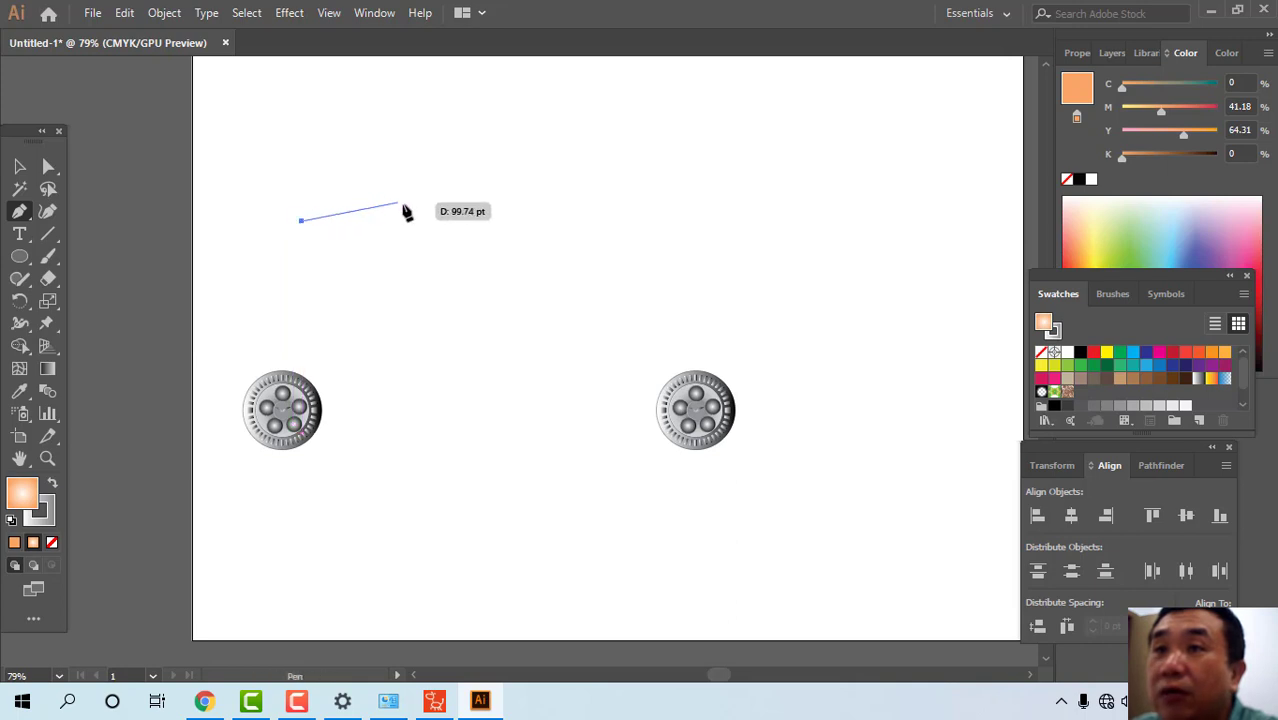
pyautogui.moveTo(429, 205); pyautogui.dragTo(535, 213)
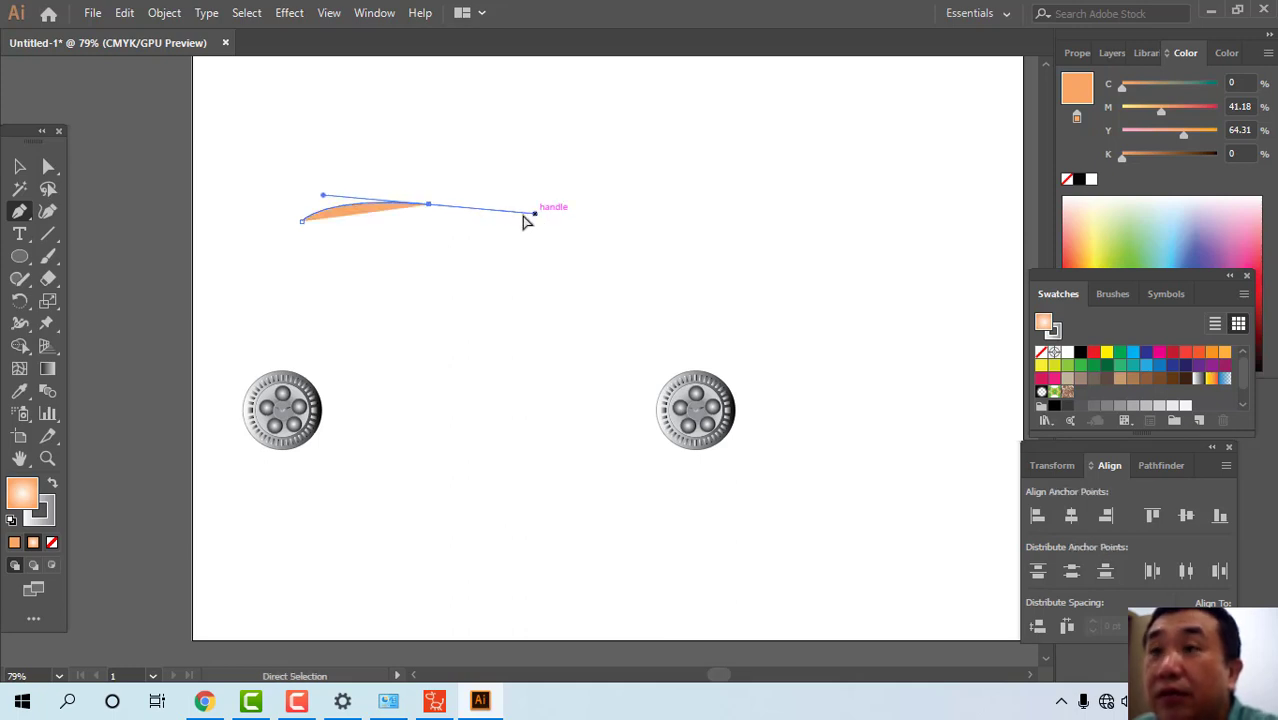
pyautogui.hotkey('ctrl', 'z')
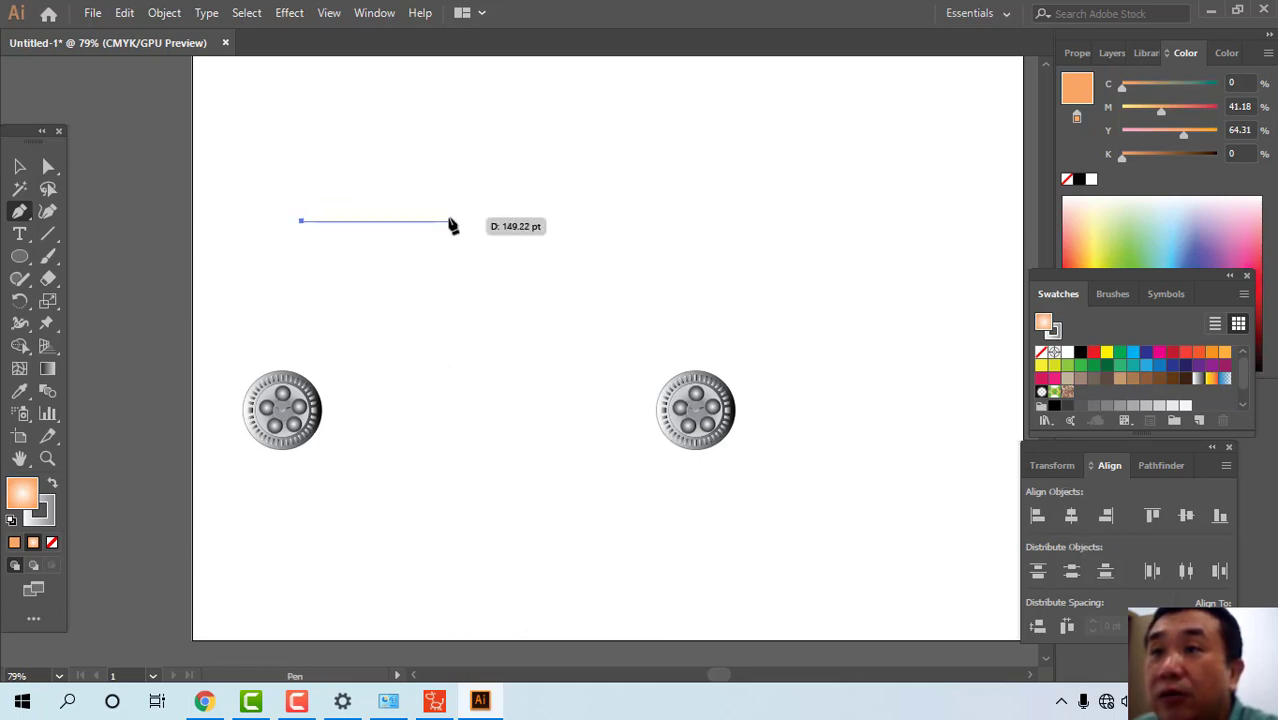
pyautogui.moveTo(450, 222); pyautogui.dragTo(551, 242)
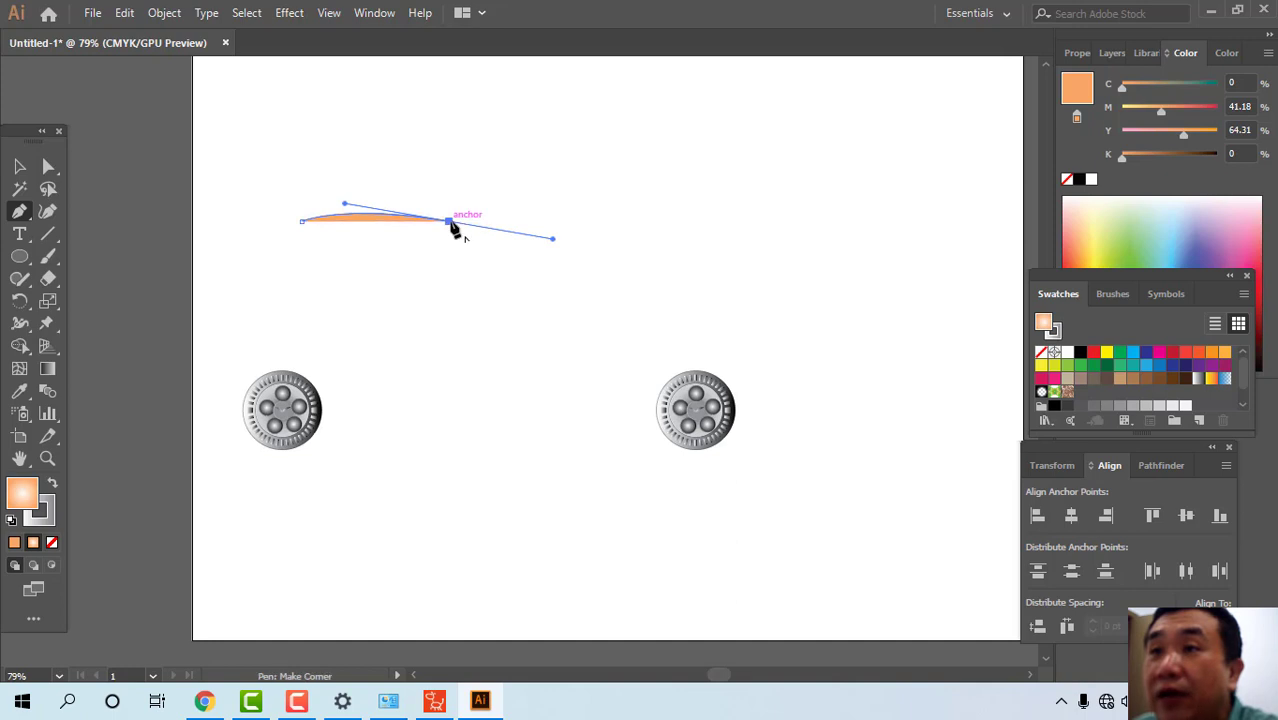
pyautogui.click(450, 221)
pyautogui.moveTo(449, 220); pyautogui.dragTo(510, 150)
pyautogui.click(479, 171)
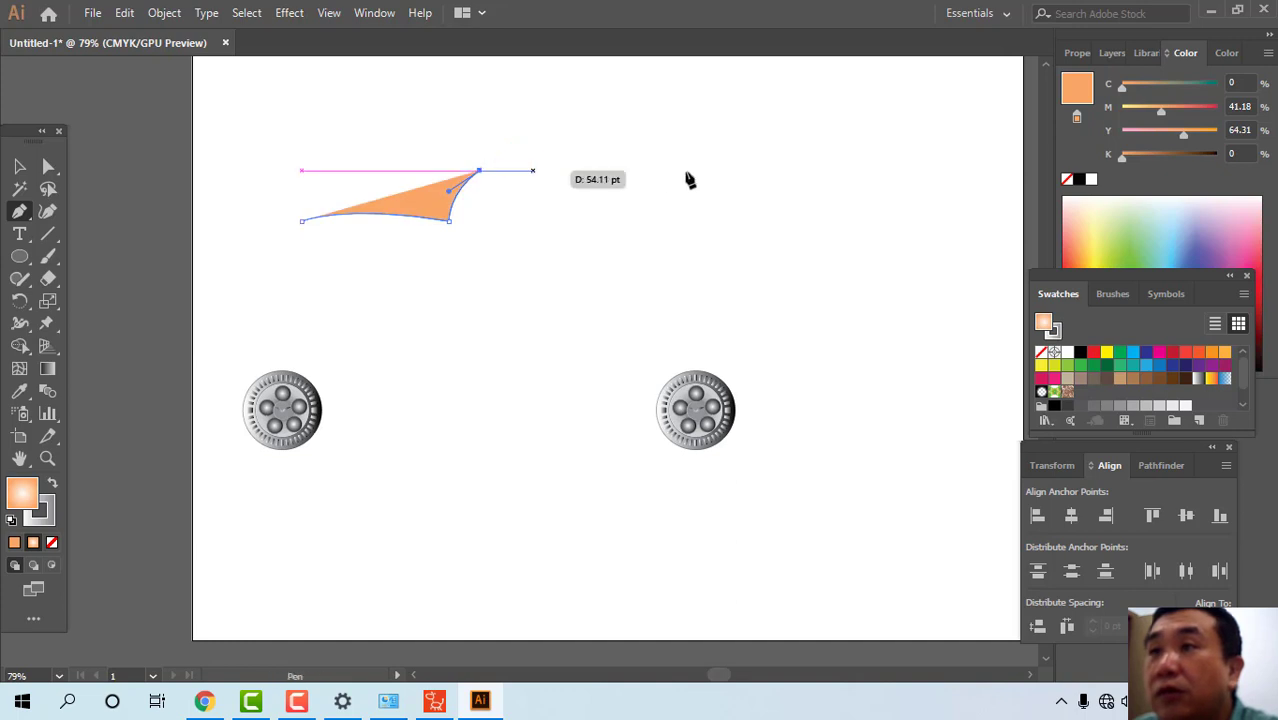
# - Continue the car body path with a flat roof, a sloping rear window, a short boot and a downward tail edge
pyautogui.click(698, 171)
pyautogui.moveTo(738, 218); pyautogui.dragTo(703, 196)
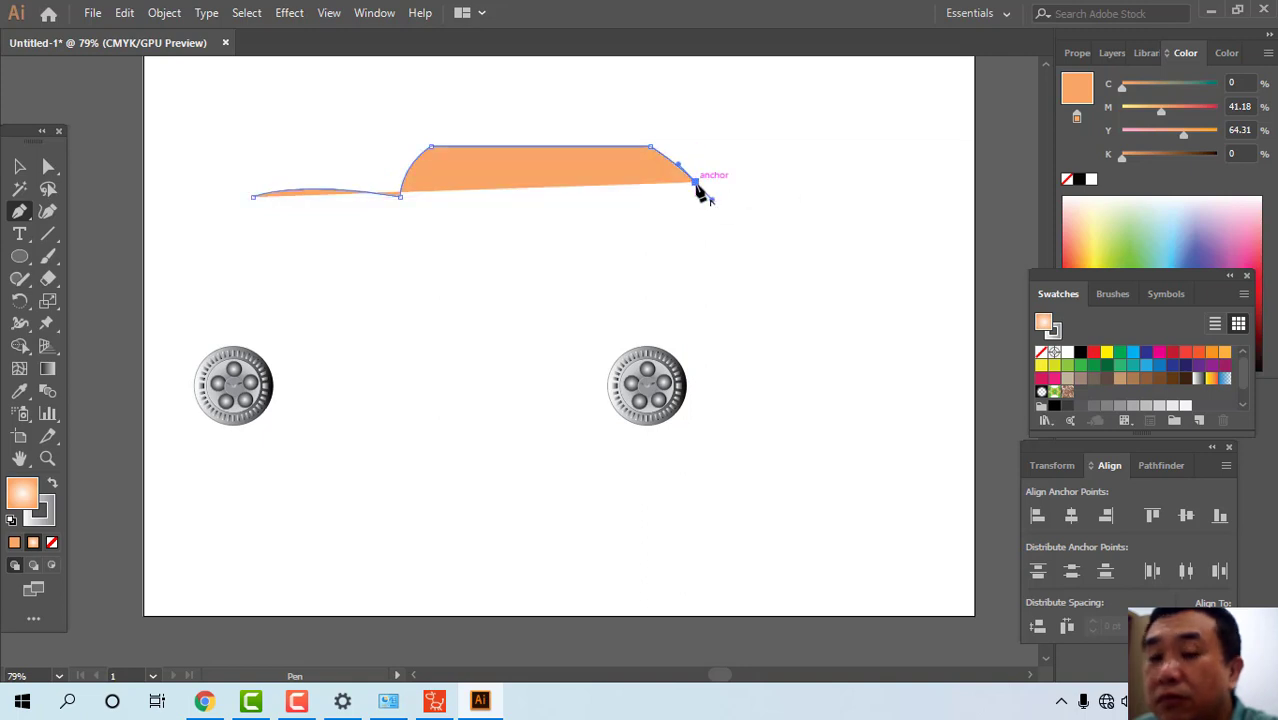
pyautogui.click(752, 192)
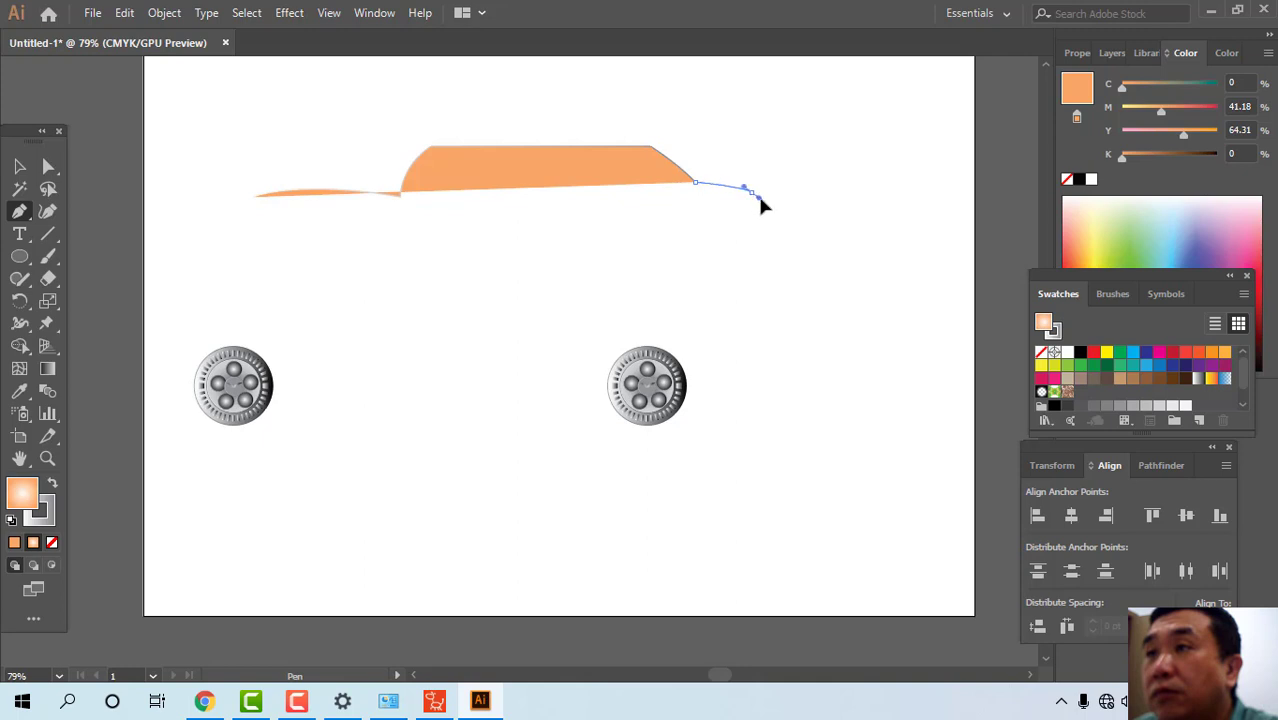
pyautogui.moveTo(762, 205); pyautogui.dragTo(763, 207)
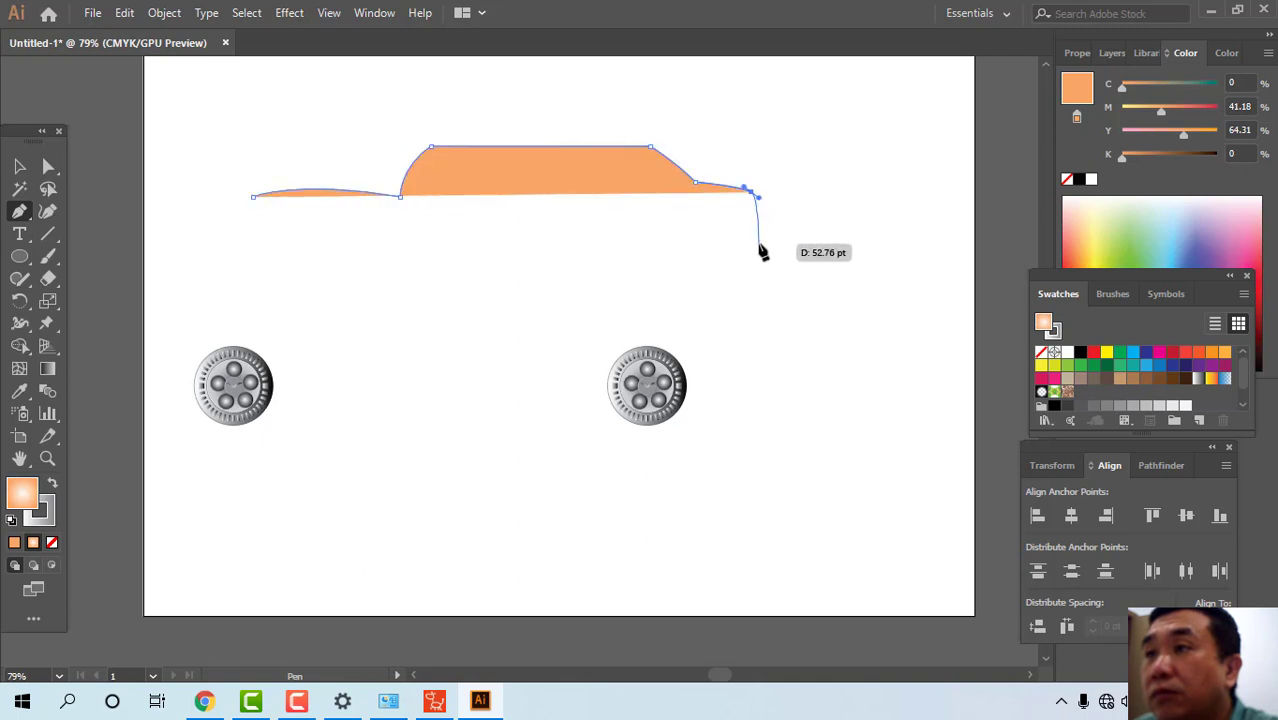
pyautogui.click(758, 244)
# - Close the car body with a straight horizontal bottom edge and a short front edge back to the starting anchor
pyautogui.hscroll(-3, 500, 268)
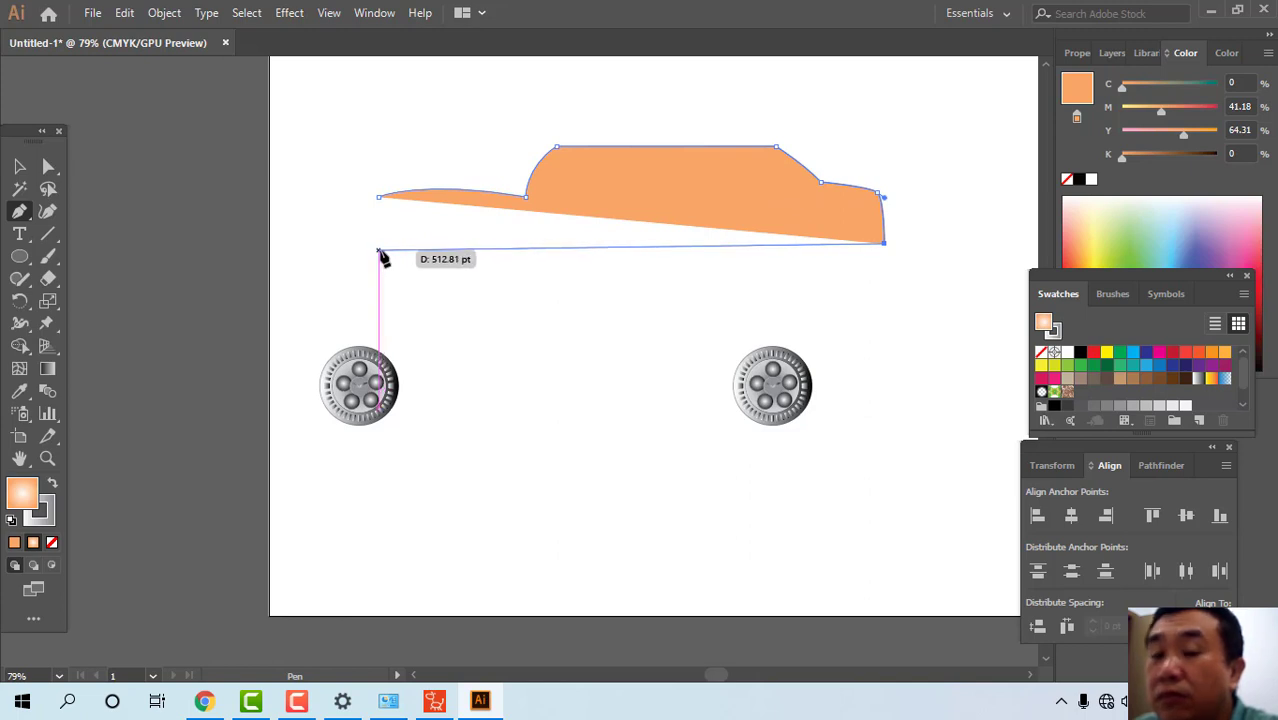
pyautogui.click(380, 243)
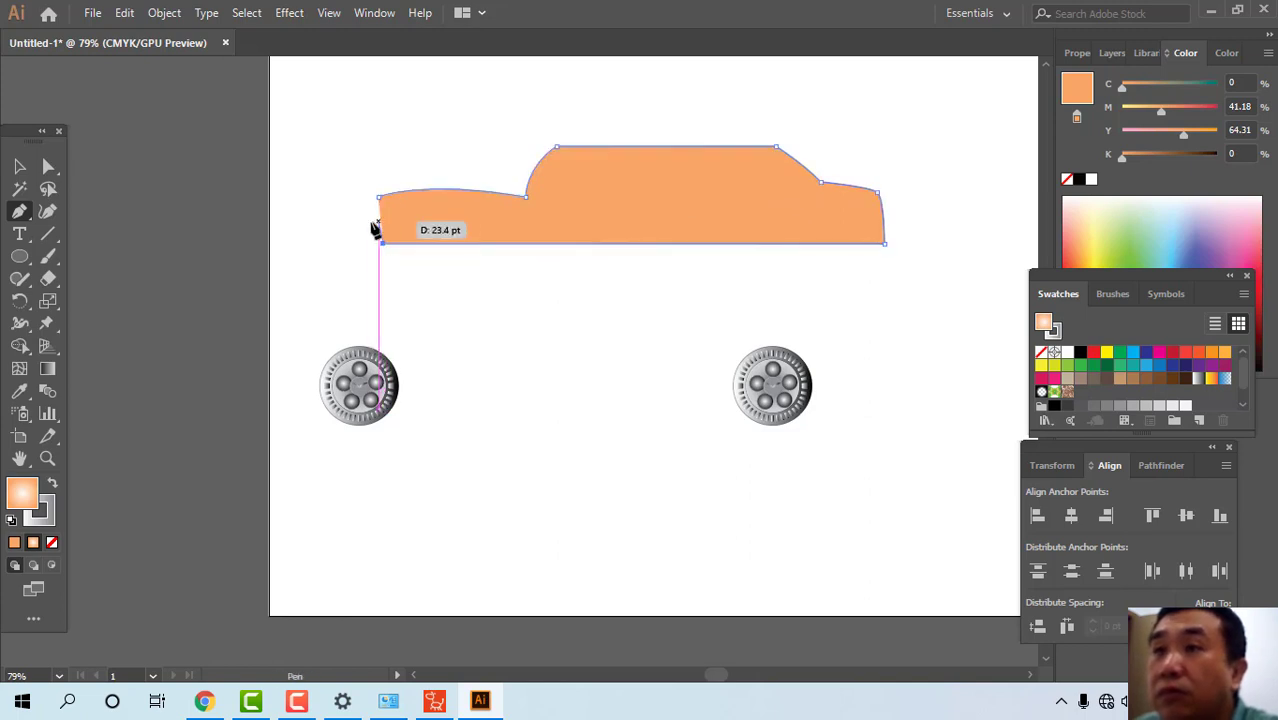
pyautogui.click(379, 199)
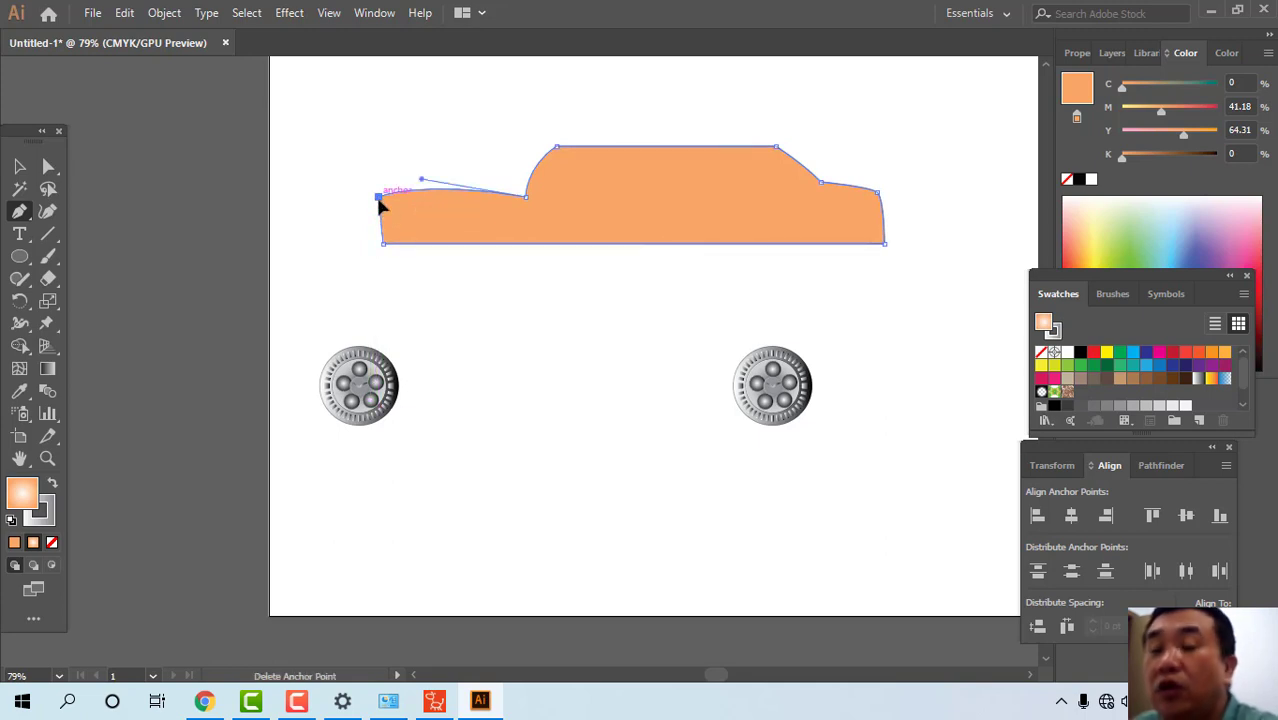
pyautogui.click(19, 166)
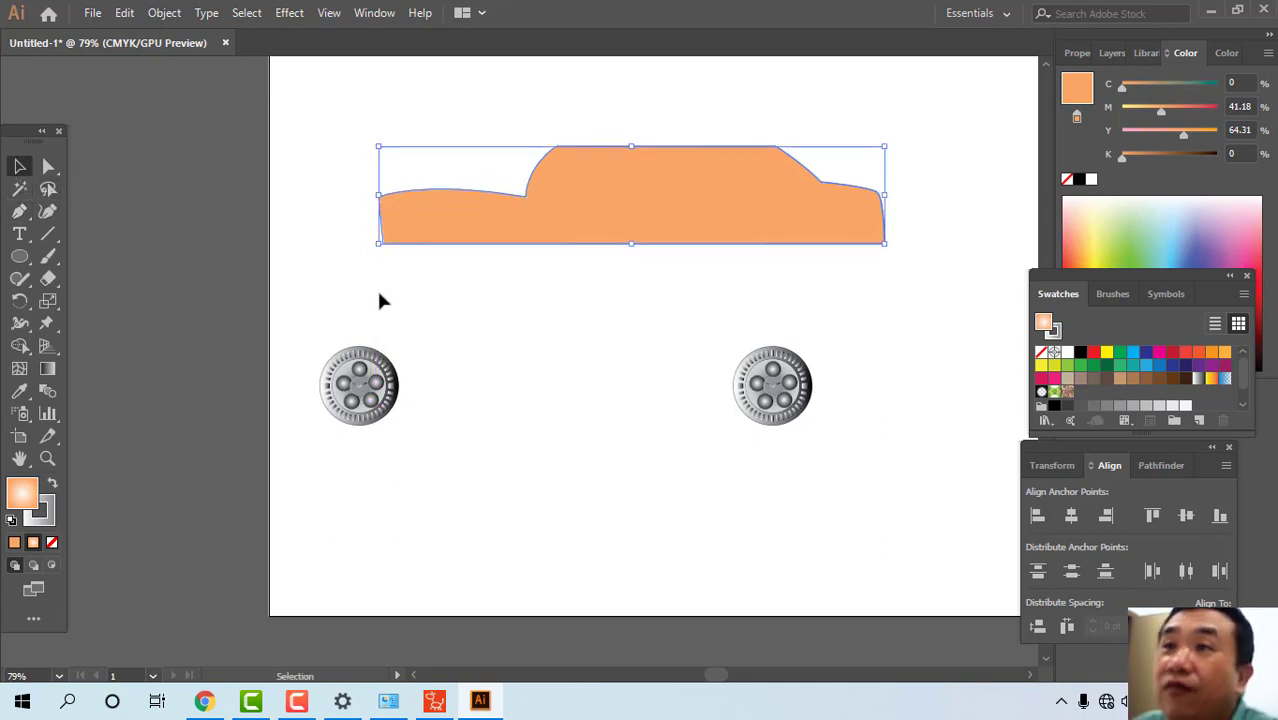
pyautogui.click(465, 305)
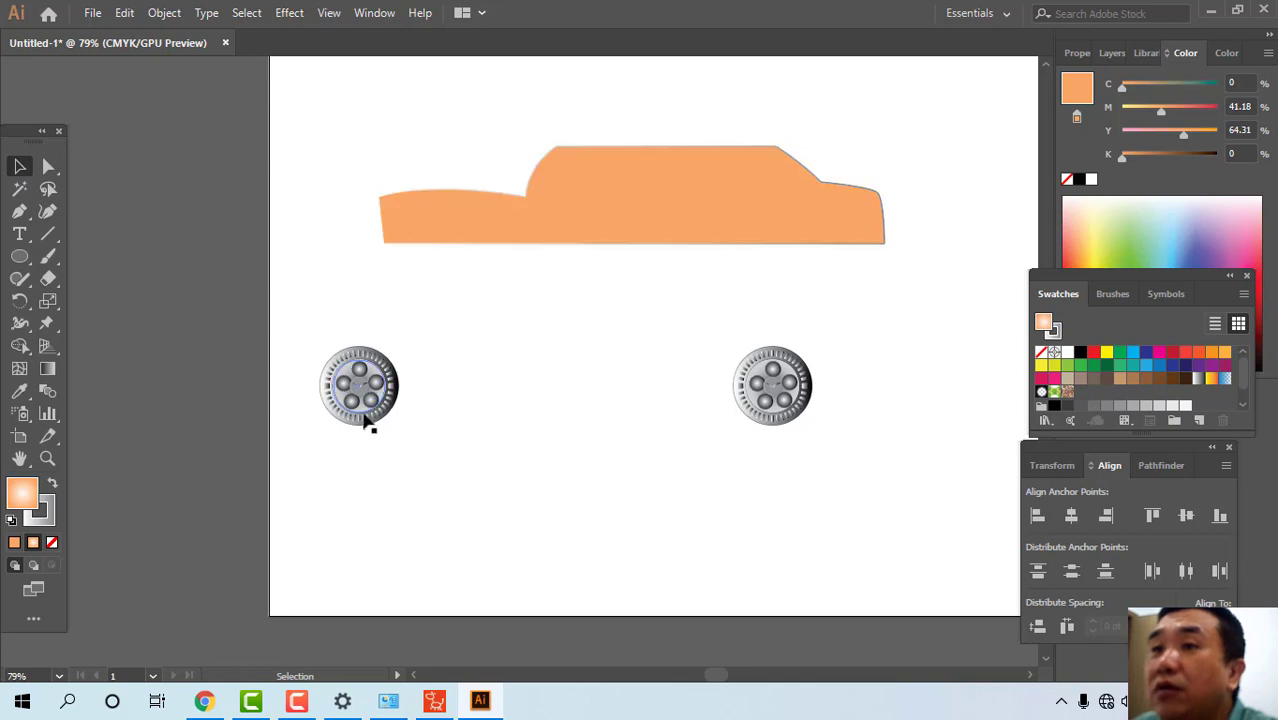
# - Draw a wheel-sized circle over the body's lower edge near the front and place a matching circle level with it near the rear
pyautogui.click(20, 256)
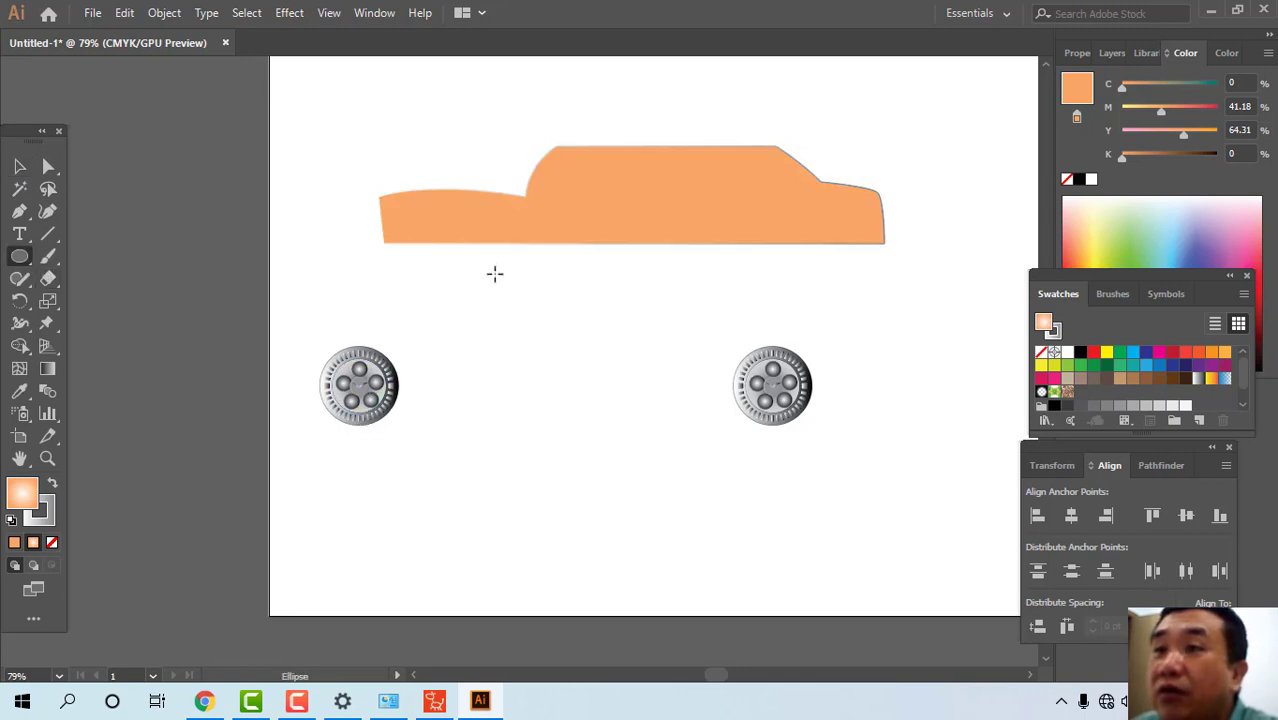
pyautogui.moveTo(489, 281); pyautogui.dragTo(812, 261)
pyautogui.click(20, 166)
pyautogui.click(681, 314)
# - Cut the front wheel arch by subtracting the front circle from the car body with Minus Front
pyautogui.click(458, 256)
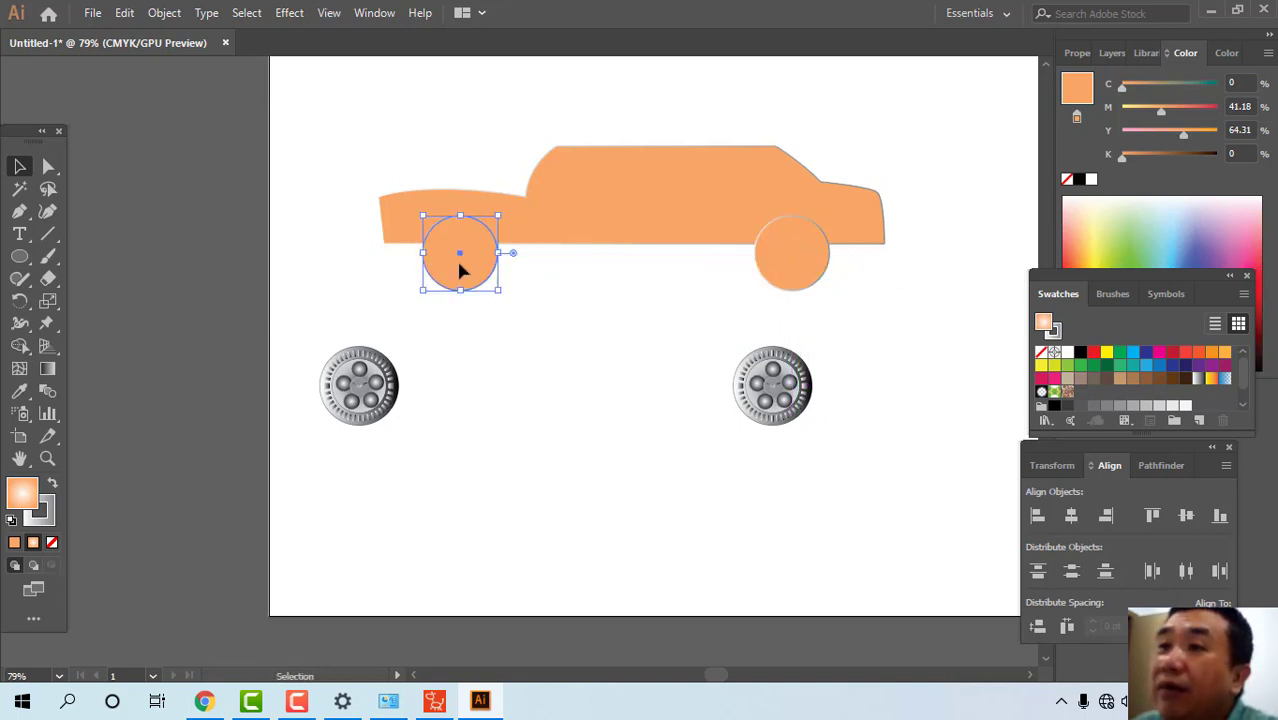
pyautogui.keyDown('shift'); pyautogui.click(557, 235); pyautogui.keyUp('shift')
pyautogui.click(1158, 466)
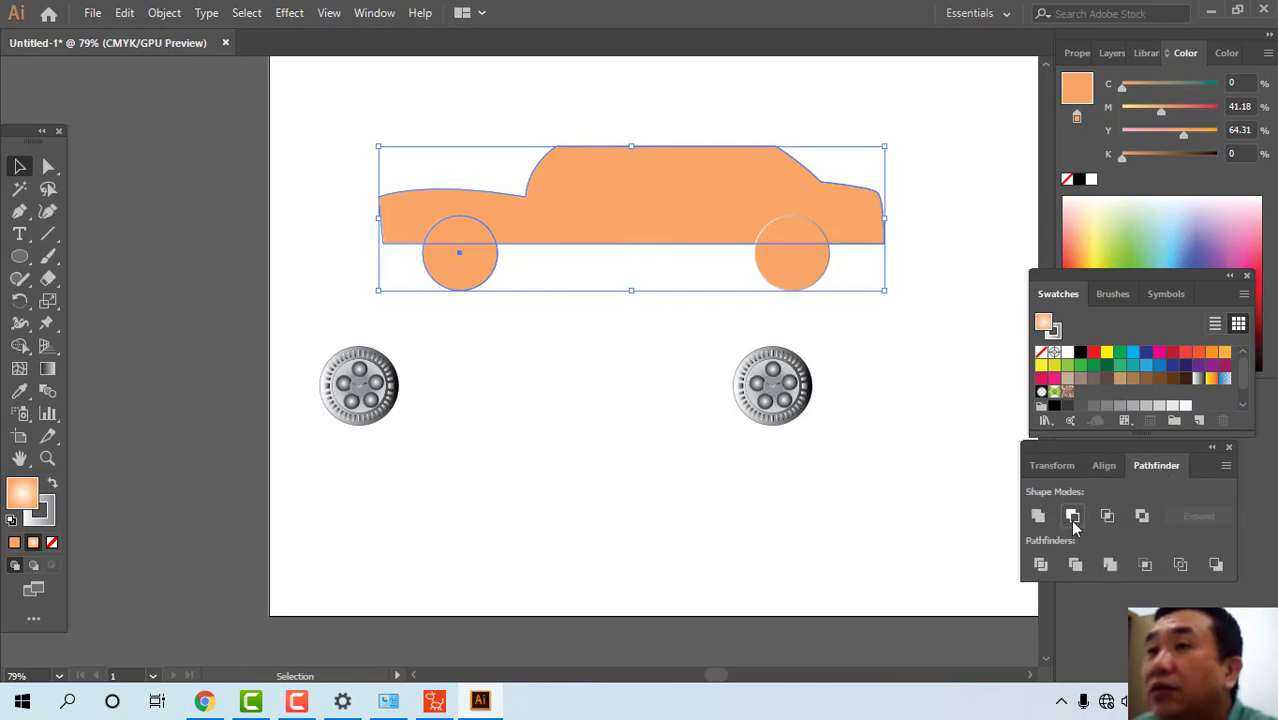
pyautogui.click(1072, 515)
pyautogui.click(540, 300)
# - Cut the rear wheel arch by subtracting the rear circle from the car body with Minus Front
pyautogui.click(820, 262)
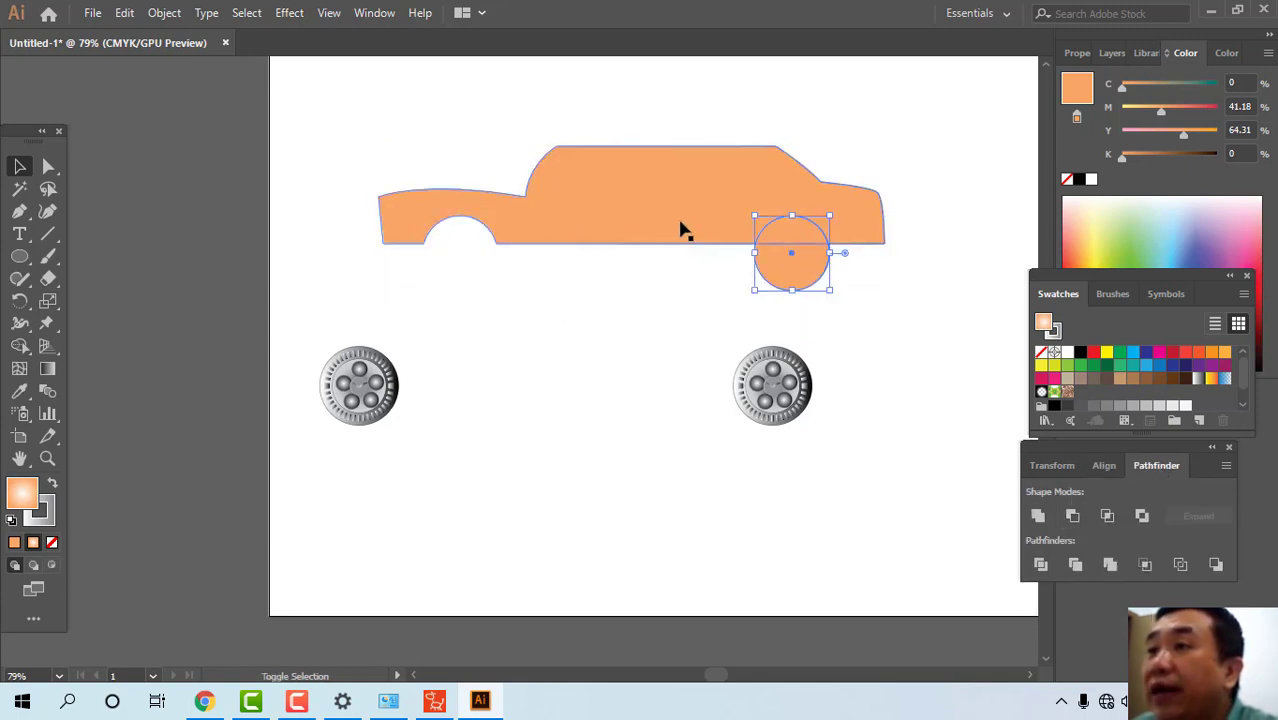
pyautogui.keyDown('shift'); pyautogui.click(682, 228); pyautogui.keyUp('shift')
pyautogui.click(1072, 515)
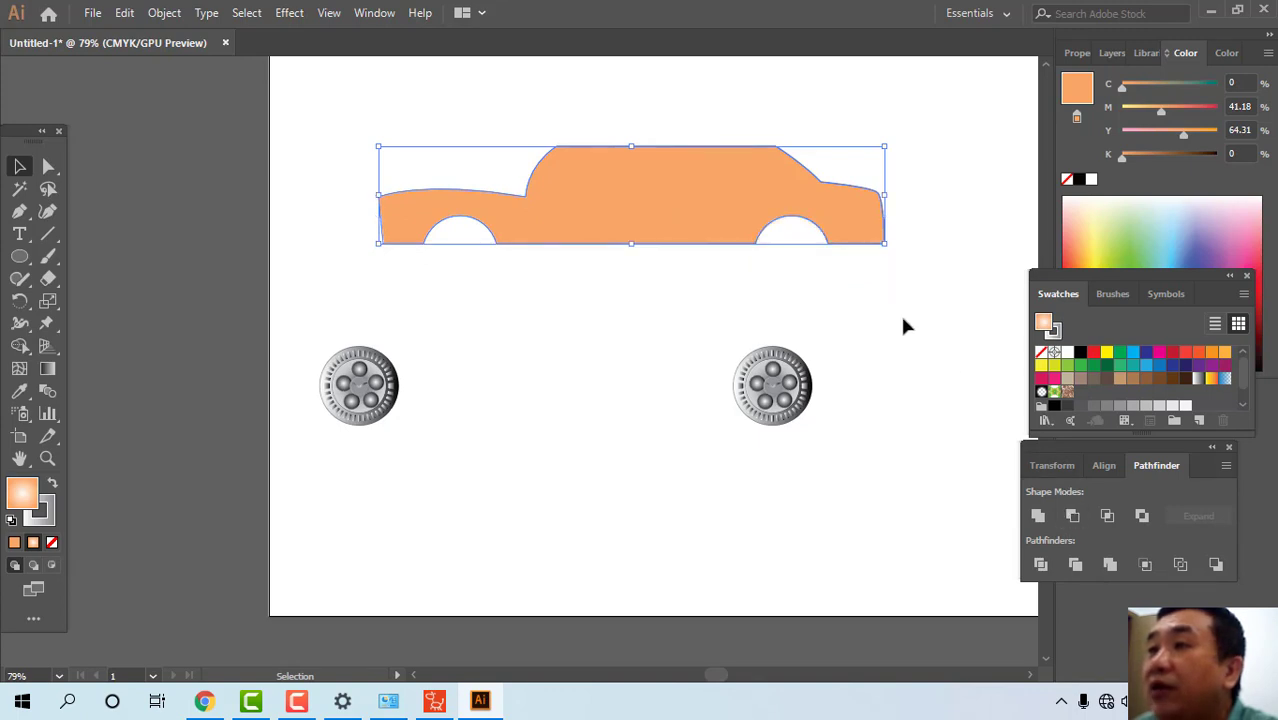
pyautogui.click(556, 288)
# - Draw an orange circle slightly larger than a wheel below the car body, between the two wheels
pyautogui.moveTo(556, 288); pyautogui.dragTo(541, 317)
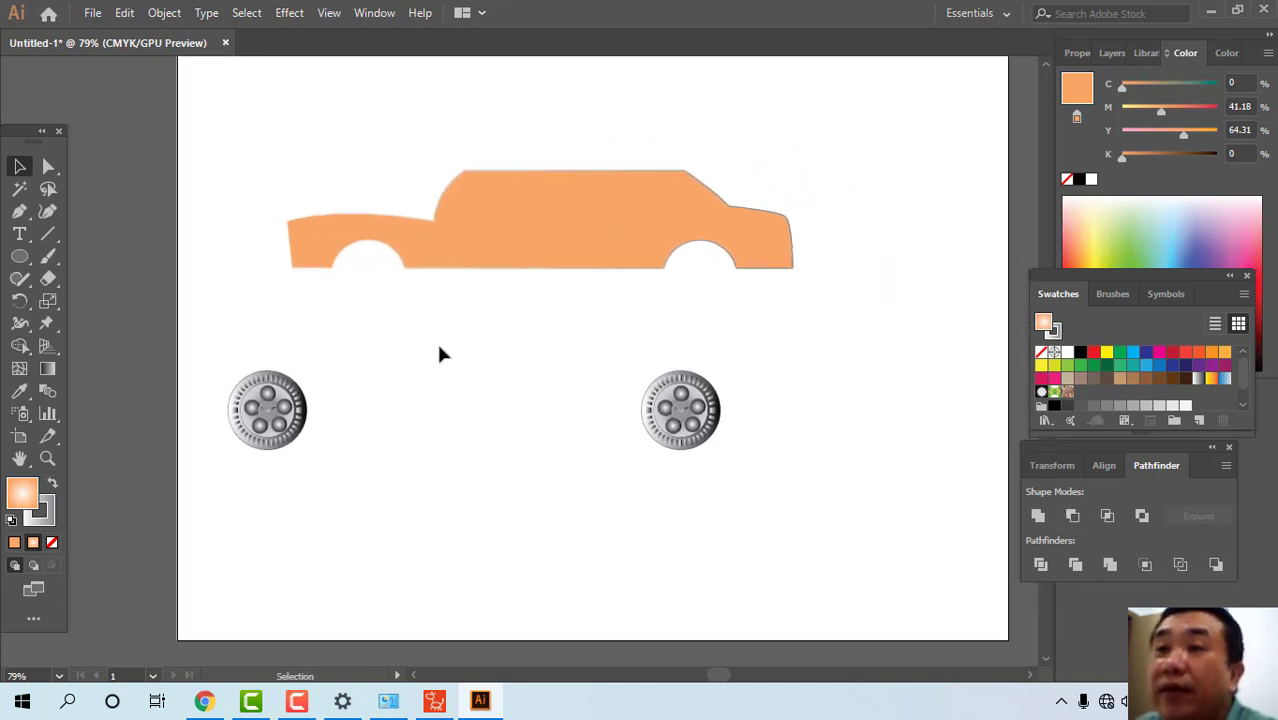
pyautogui.click(19, 256)
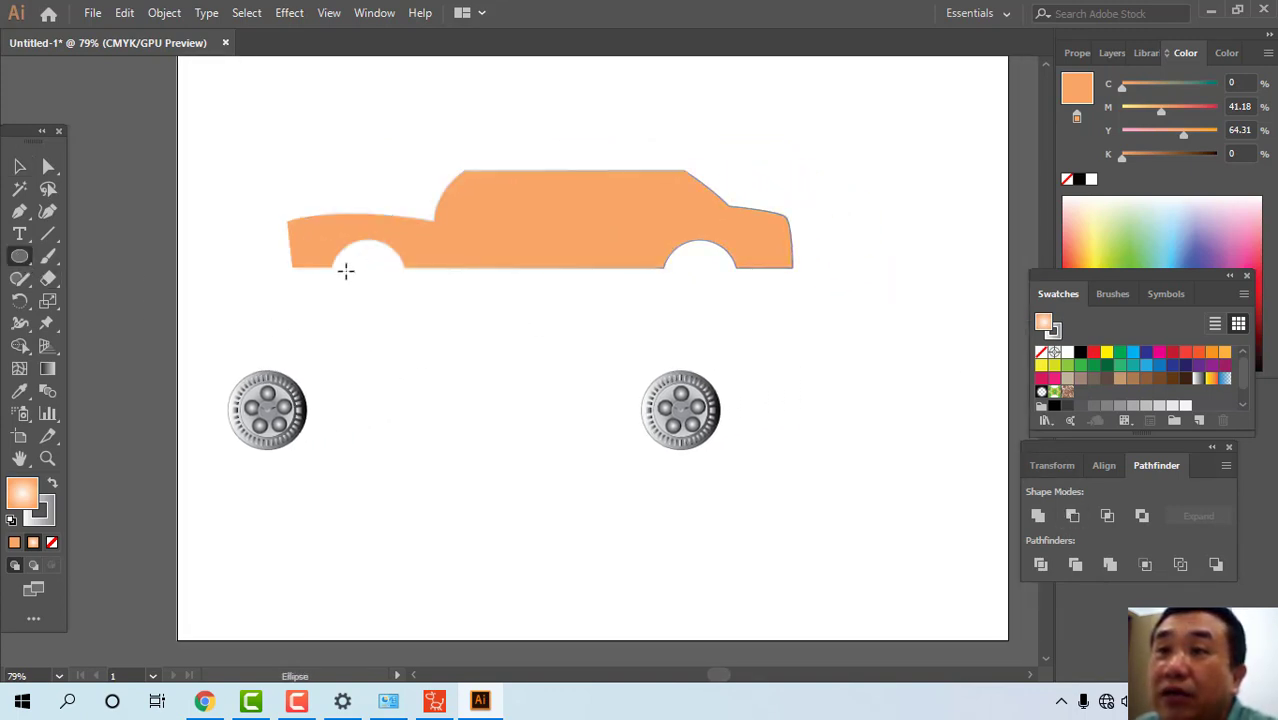
pyautogui.moveTo(387, 319); pyautogui.dragTo(474, 391)
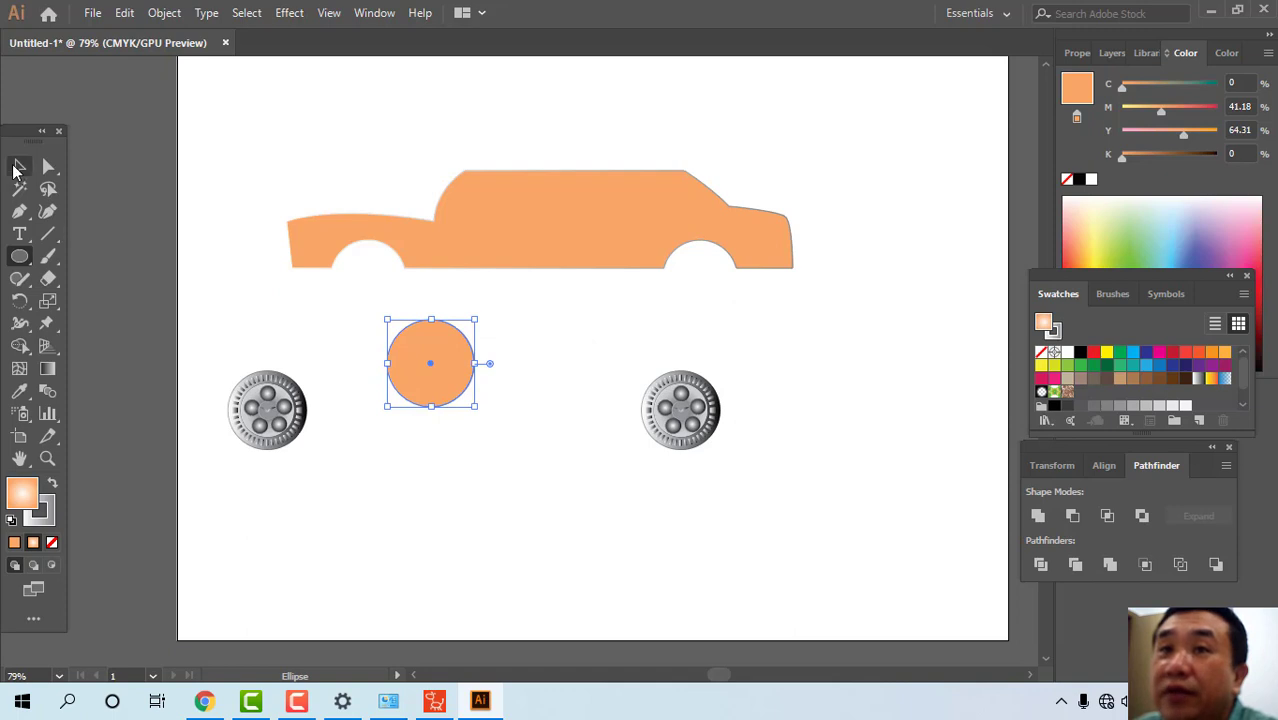
# - Duplicate the orange circle below the car body and scale the copy down to about two thirds of its size
pyautogui.click(19, 166)
pyautogui.moveTo(450, 350); pyautogui.dragTo(504, 415)
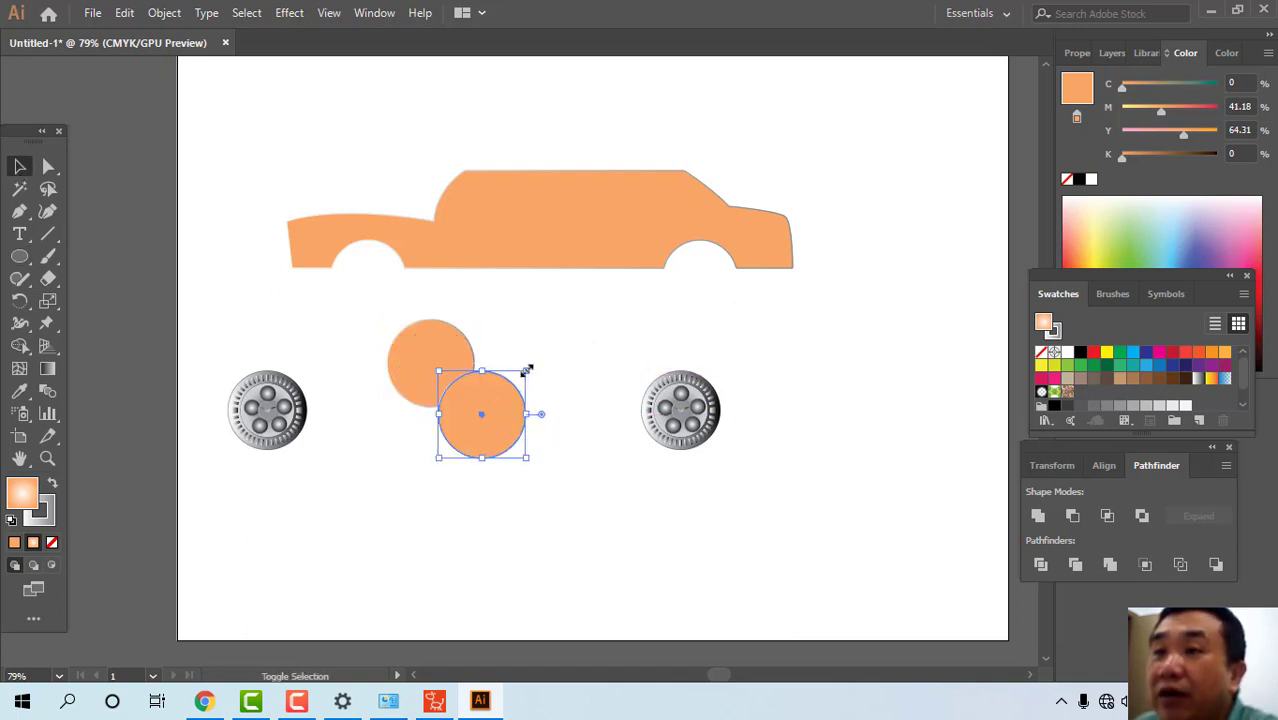
pyautogui.moveTo(527, 370); pyautogui.dragTo(451, 372)
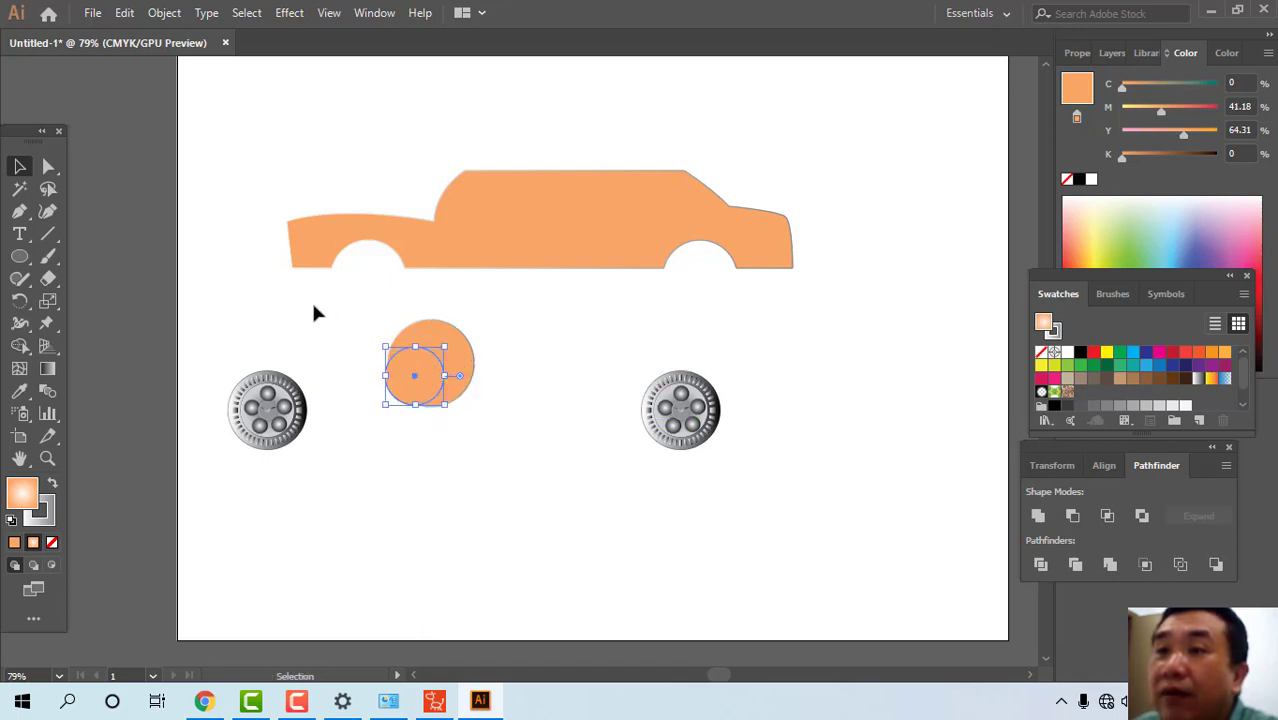
# - Align the small and large orange circles on their horizontal and vertical centres
pyautogui.moveTo(336, 295); pyautogui.dragTo(520, 444)
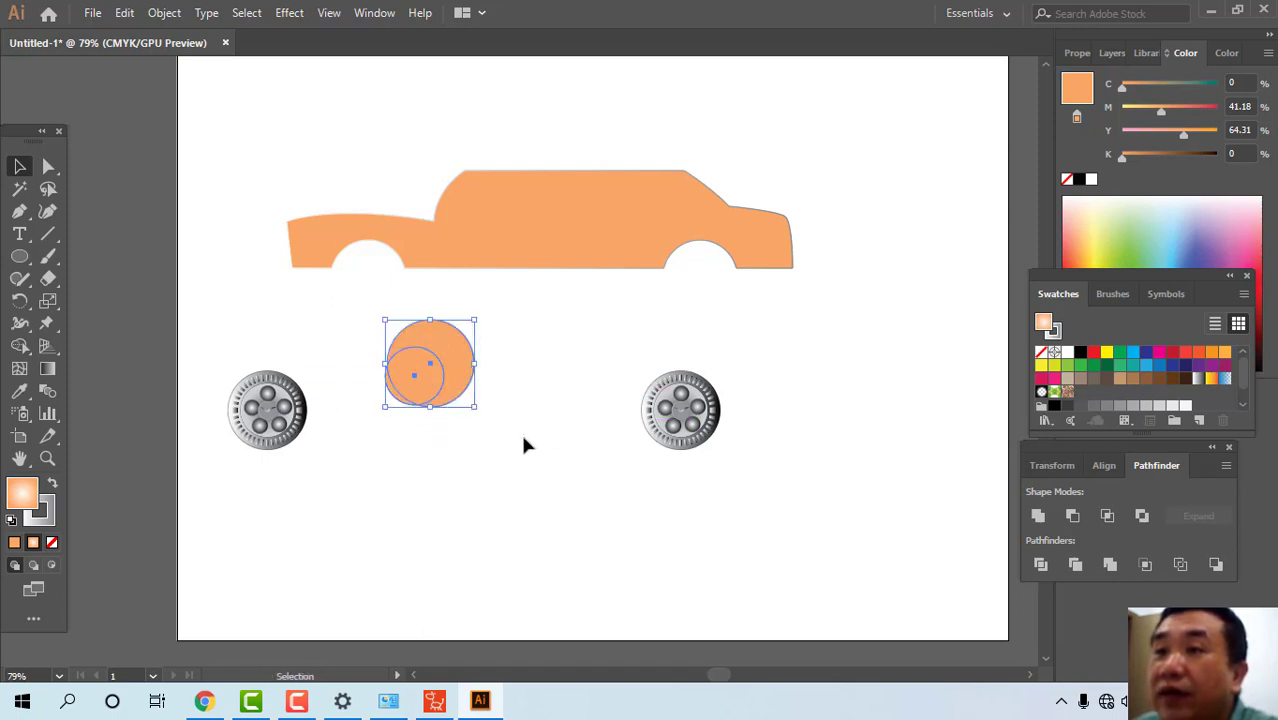
pyautogui.click(1106, 465)
pyautogui.click(1071, 516)
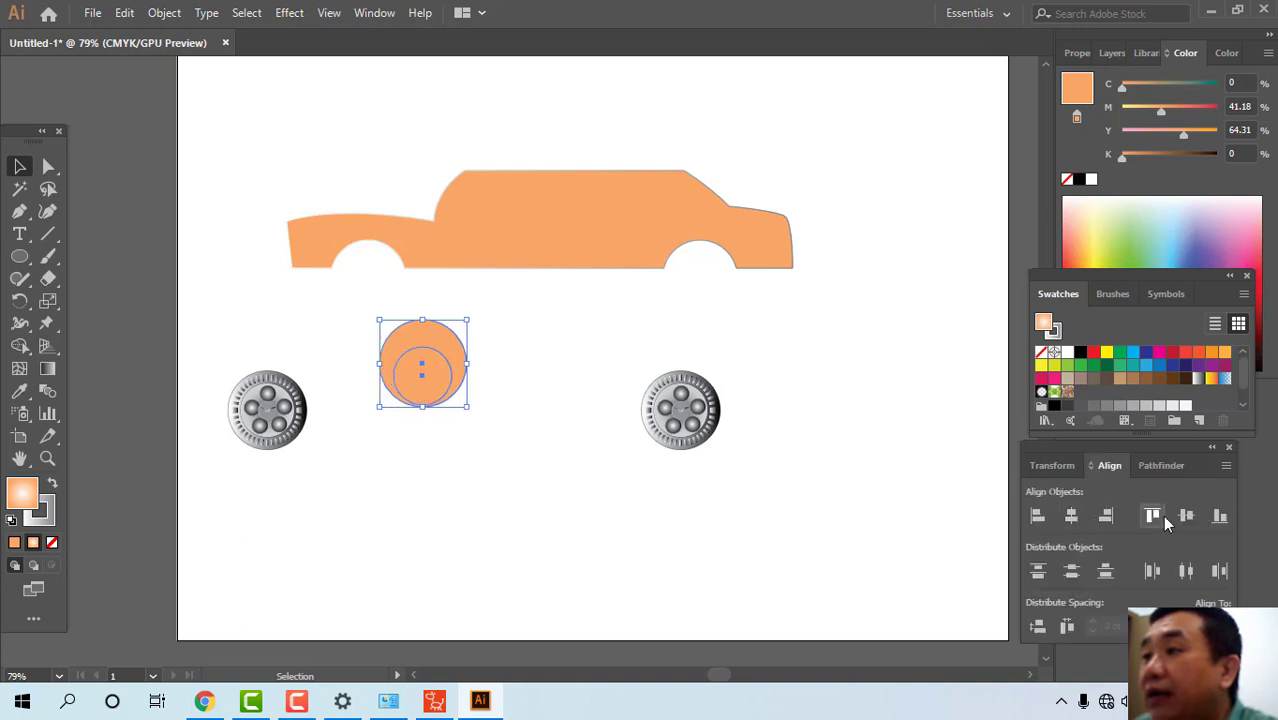
pyautogui.click(1186, 516)
# - Subtract the small circle from the large one with Minus Front to make a ring
pyautogui.click(375, 348)
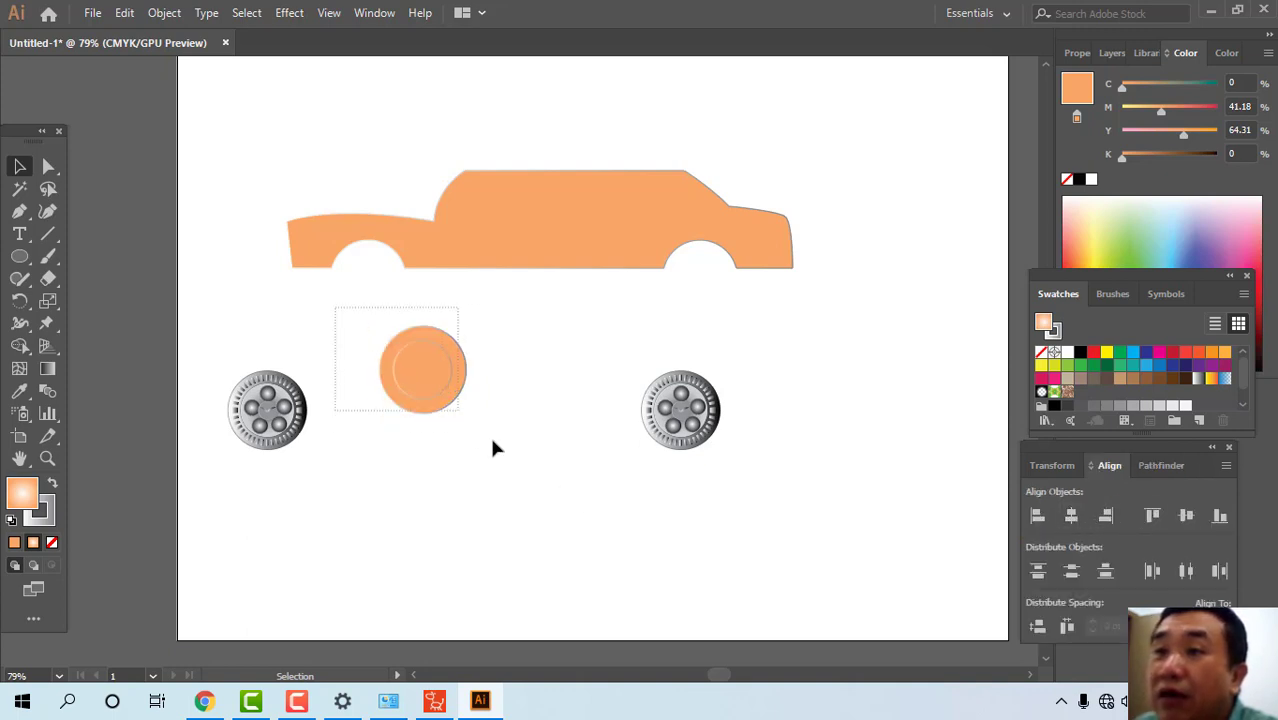
pyautogui.moveTo(492, 448); pyautogui.dragTo(495, 450)
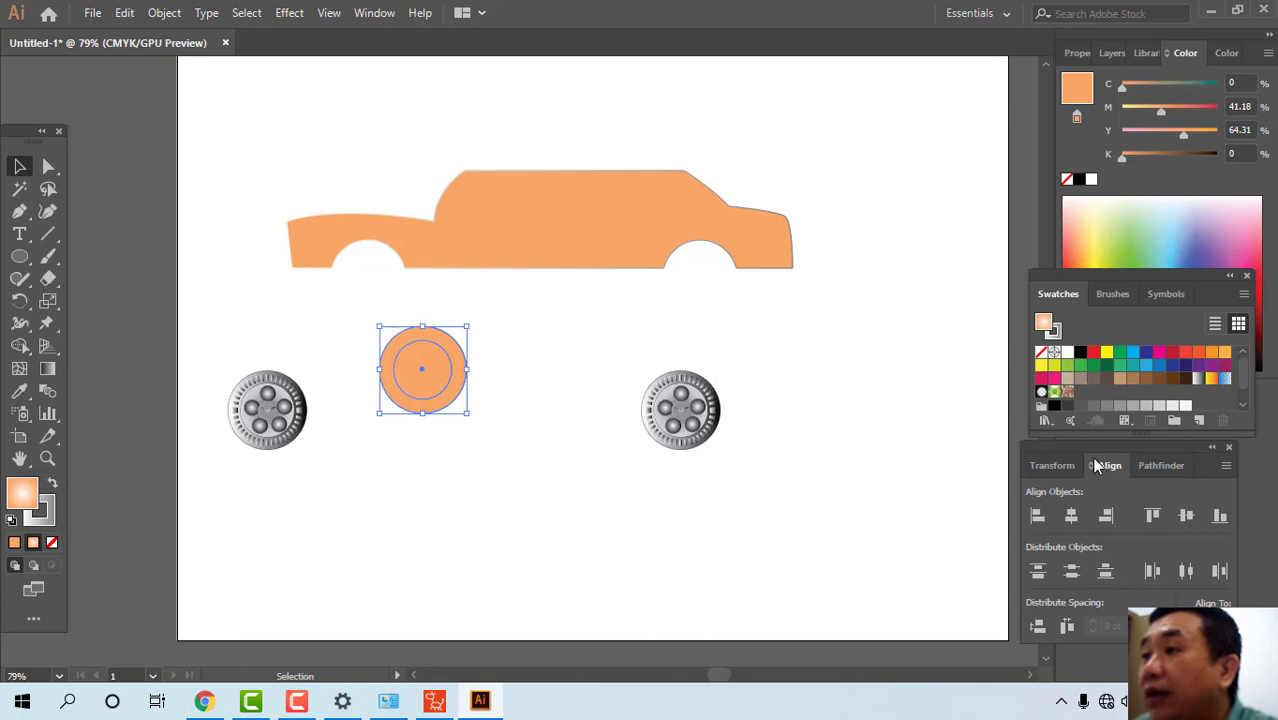
pyautogui.click(1156, 465)
pyautogui.click(1068, 516)
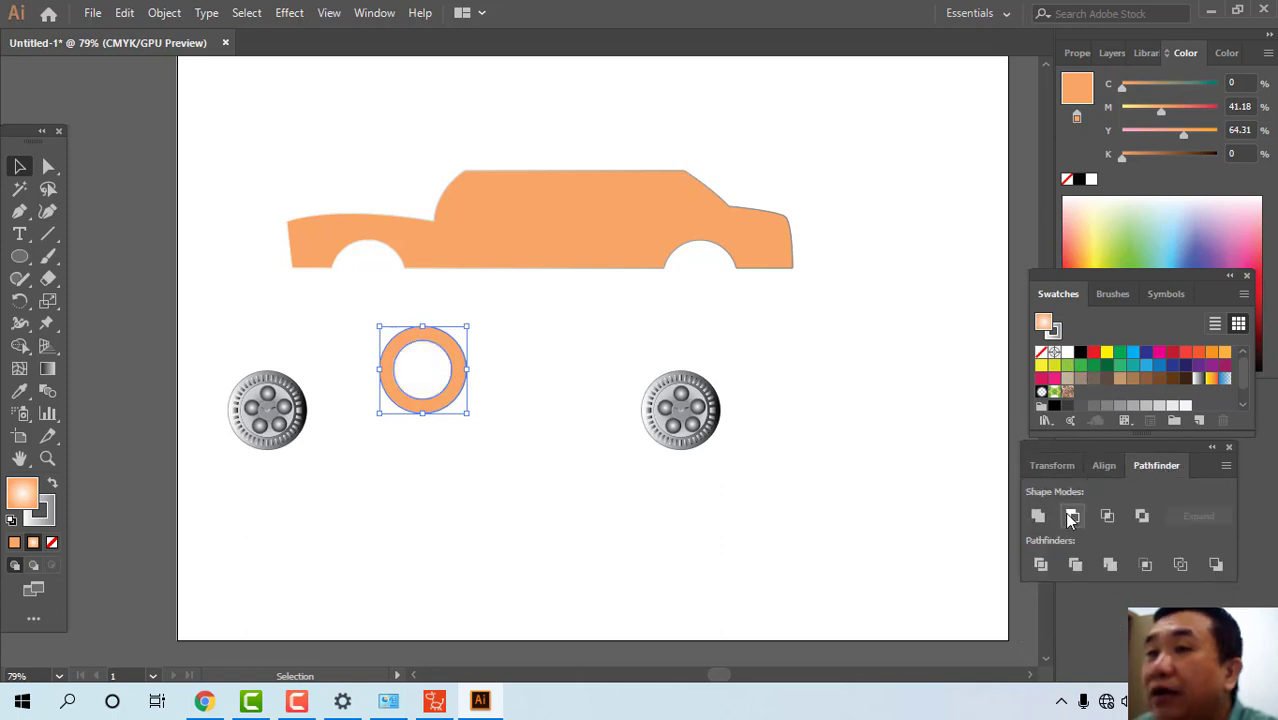
pyautogui.click(545, 452)
# - Cover the ring's lower half with a rectangle and subtract it with Minus Front, leaving an upper half-ring
pyautogui.moveTo(14, 258); pyautogui.dragTo(95, 256)
pyautogui.moveTo(350, 371); pyautogui.dragTo(514, 436)
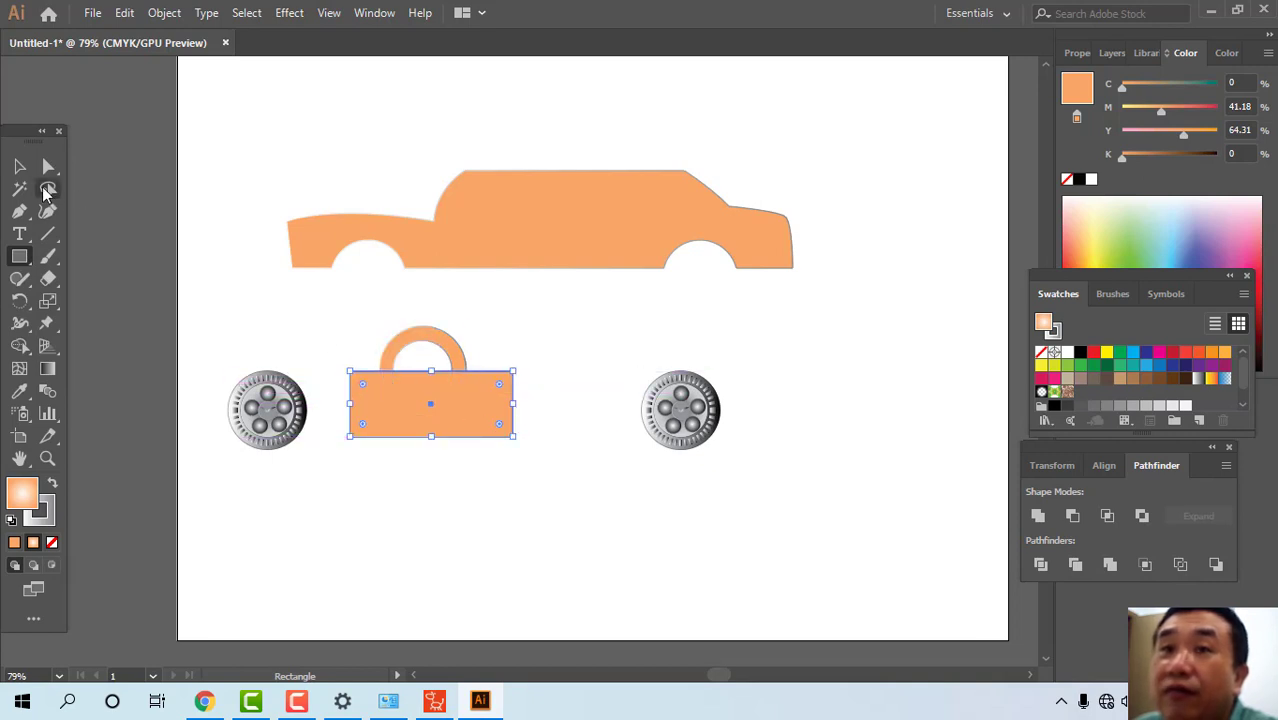
pyautogui.click(19, 166)
pyautogui.keyDown('shift'); pyautogui.click(457, 358); pyautogui.keyUp('shift')
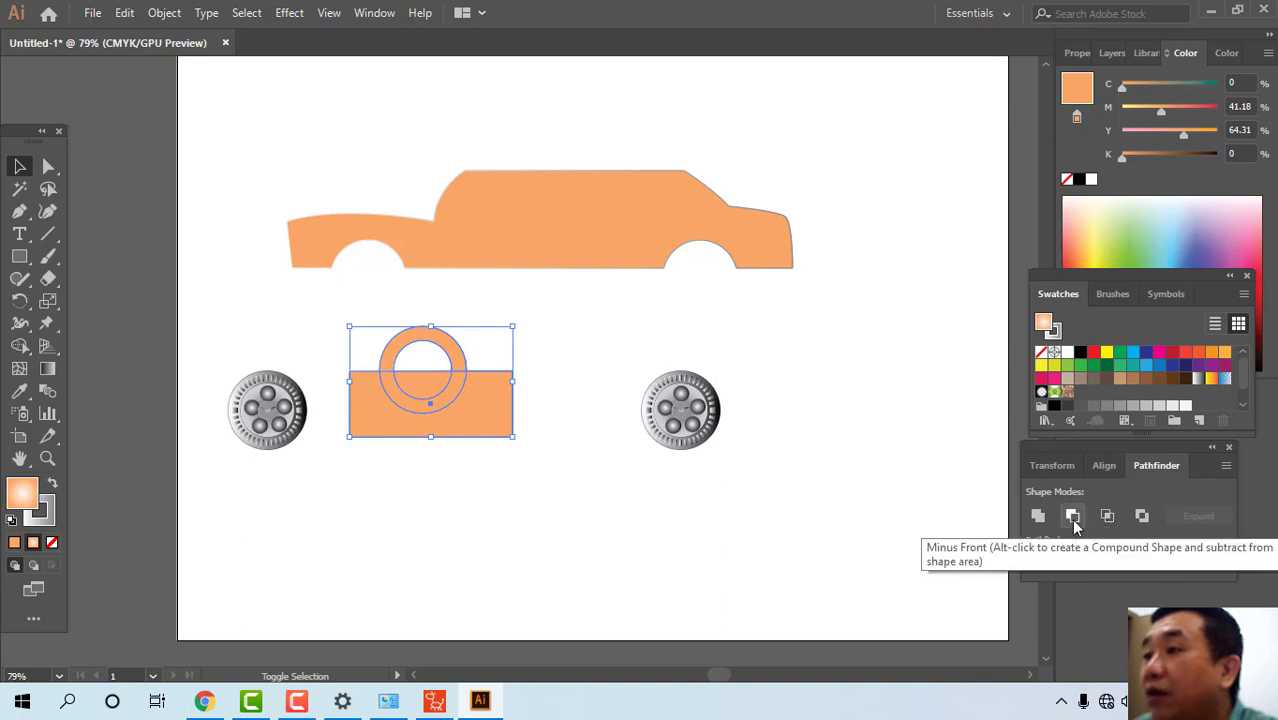
pyautogui.click(1073, 516)
pyautogui.click(616, 411)
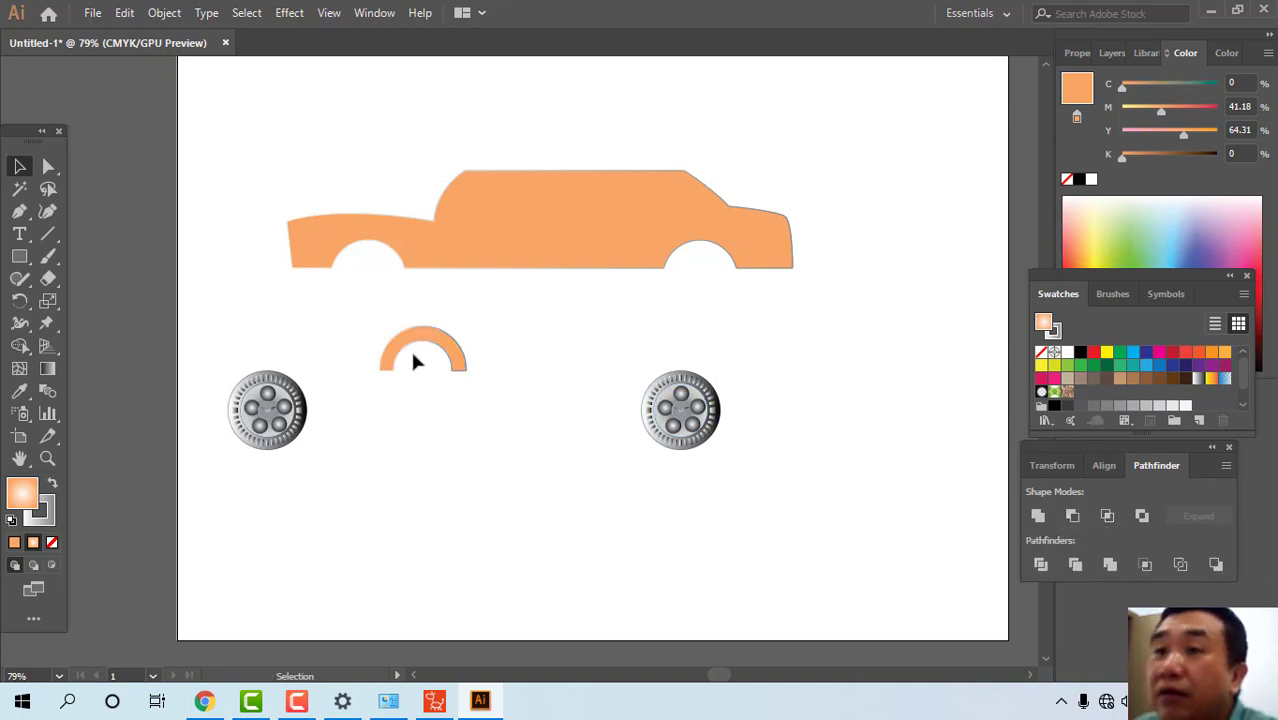
# - Fill the half-ring with the pale-to-orange gradient and place it over the front wheel arch
pyautogui.moveTo(437, 345); pyautogui.dragTo(462, 328)
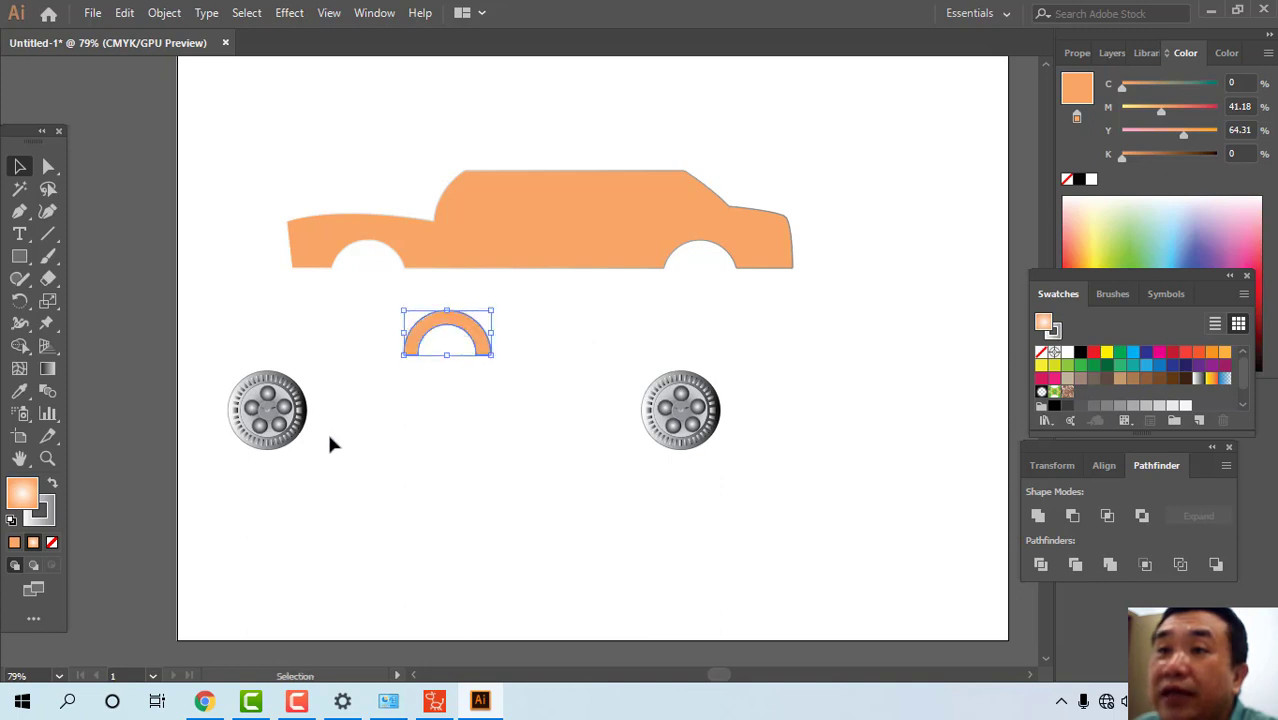
pyautogui.click(47, 368)
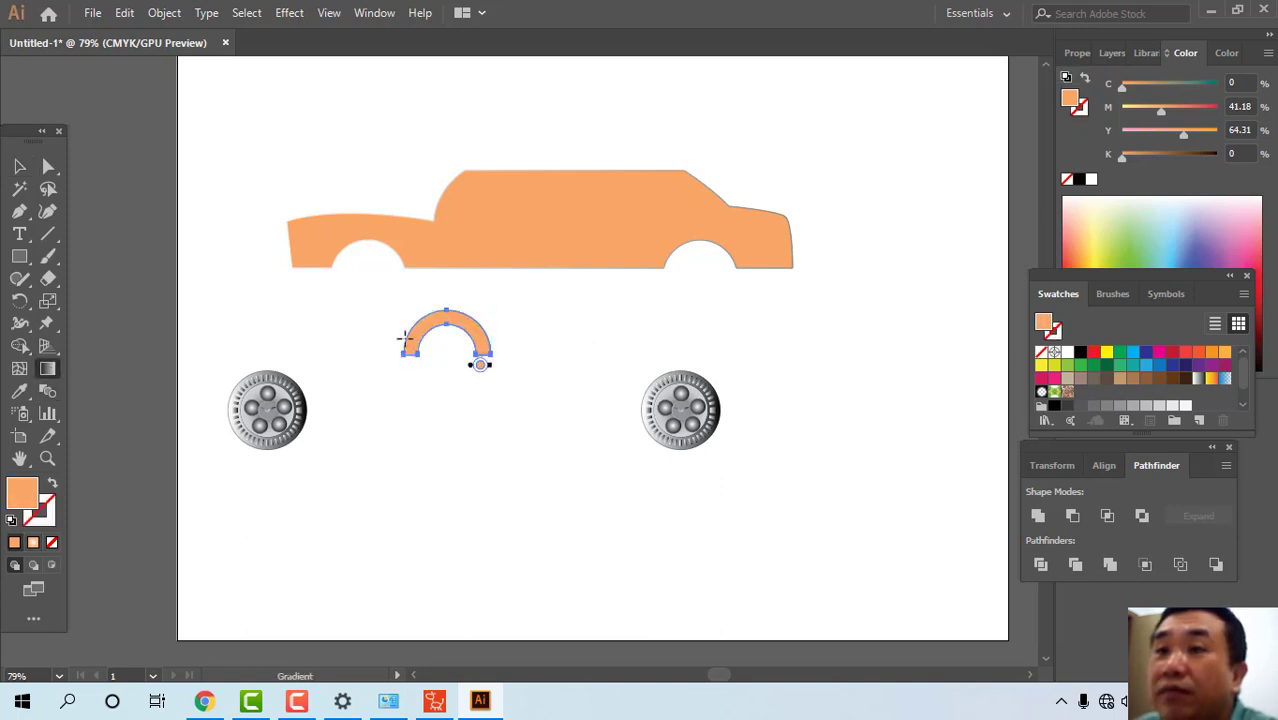
pyautogui.moveTo(410, 327)
pyautogui.mouseDown()
pyautogui.moveTo(498, 344)
pyautogui.moveTo(465, 337)
pyautogui.moveTo(436, 291)
pyautogui.moveTo(376, 242)
pyautogui.moveTo(381, 252)
pyautogui.mouseUp()
pyautogui.click(20, 167)
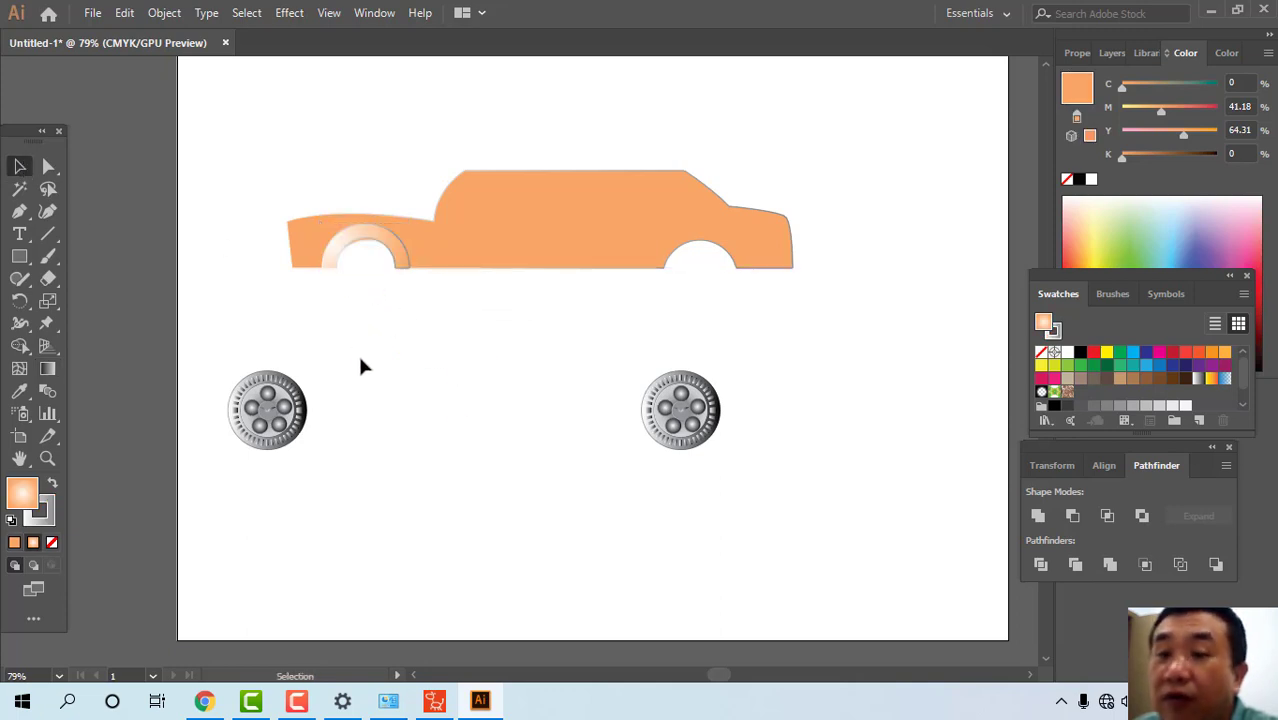
# - Nudge the half-ring slightly upward to fit the front wheel arch and remove its stroke
pyautogui.press('z')
pyautogui.moveTo(225, 168); pyautogui.dragTo(354, 242)
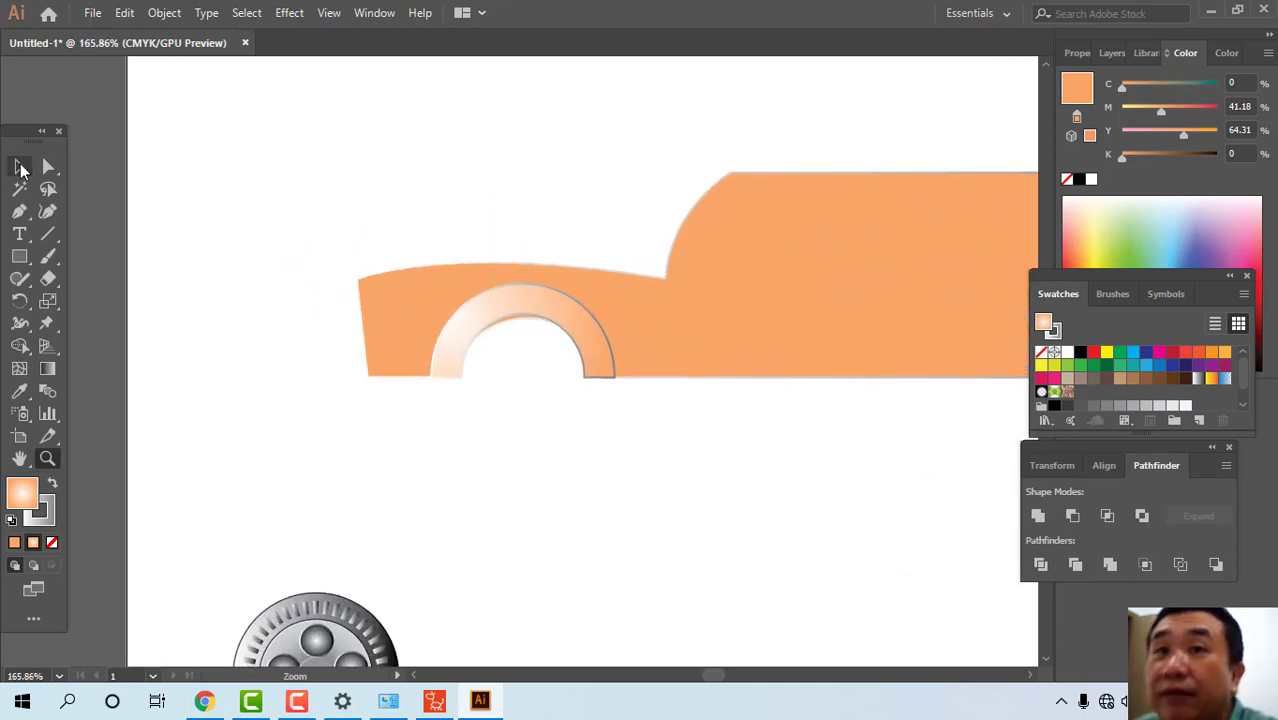
pyautogui.click(20, 167)
pyautogui.moveTo(553, 322); pyautogui.dragTo(553, 318)
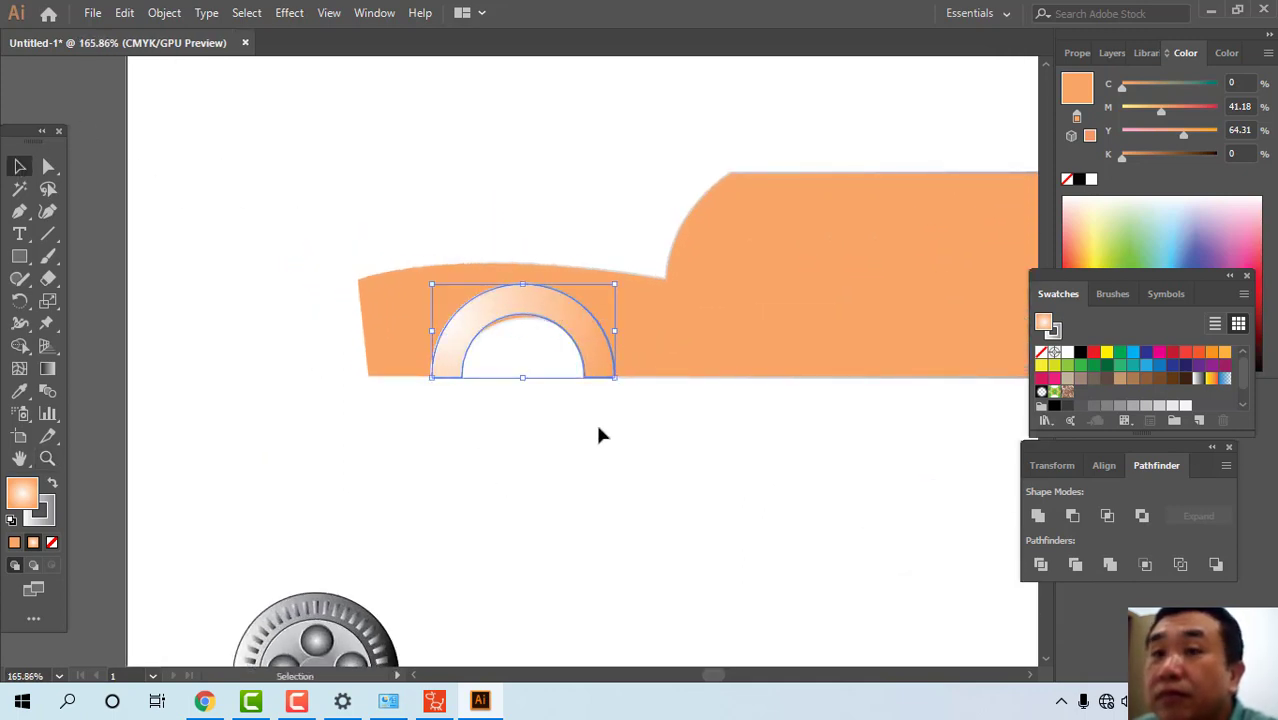
pyautogui.click(36, 520)
pyautogui.click(1041, 352)
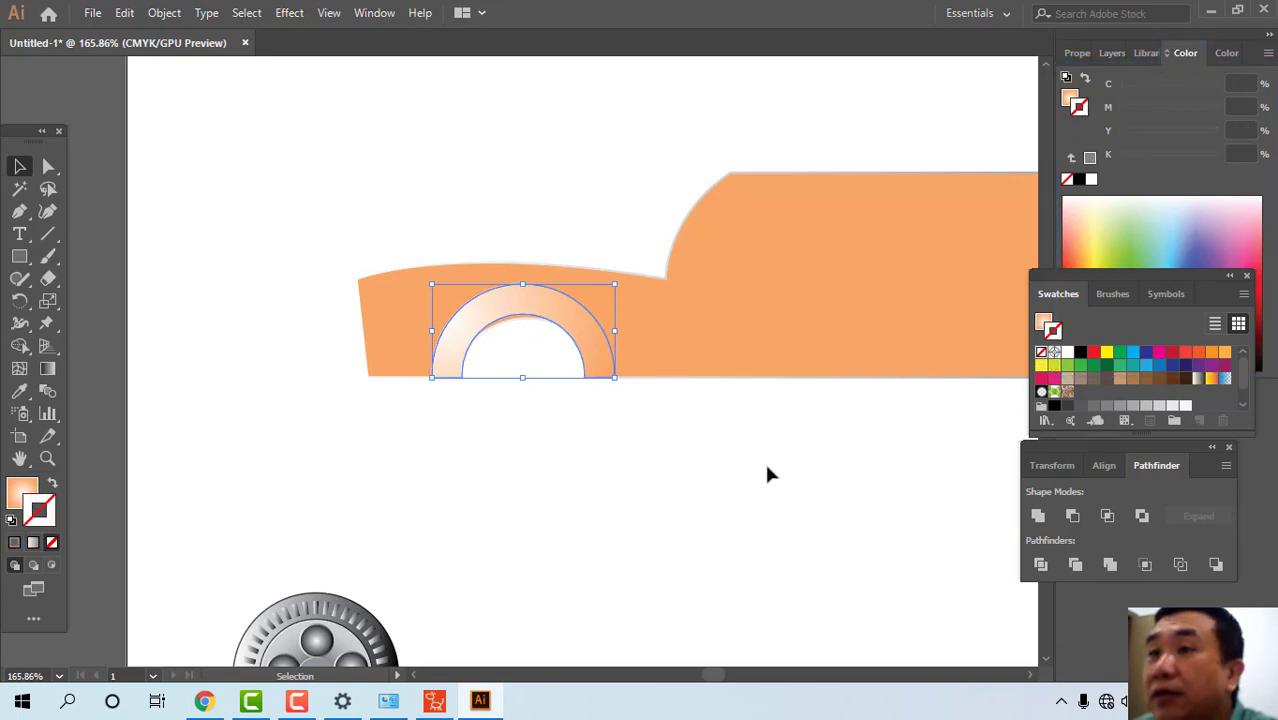
pyautogui.click(765, 462)
# - Place a copy of the front half-ring fender over the rear wheel arch, level with the original
pyautogui.moveTo(785, 463); pyautogui.dragTo(563, 370)
pyautogui.click(485, 291)
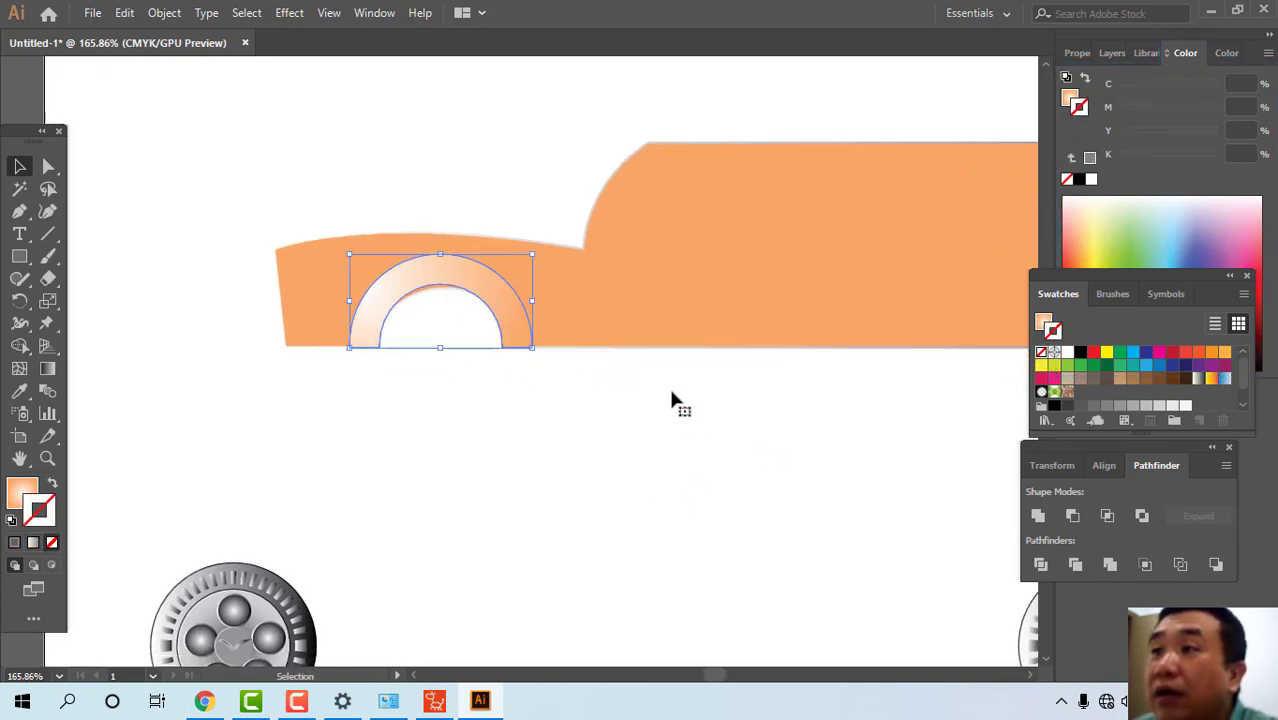
pyautogui.moveTo(676, 402); pyautogui.dragTo(556, 342)
pyautogui.press('a')
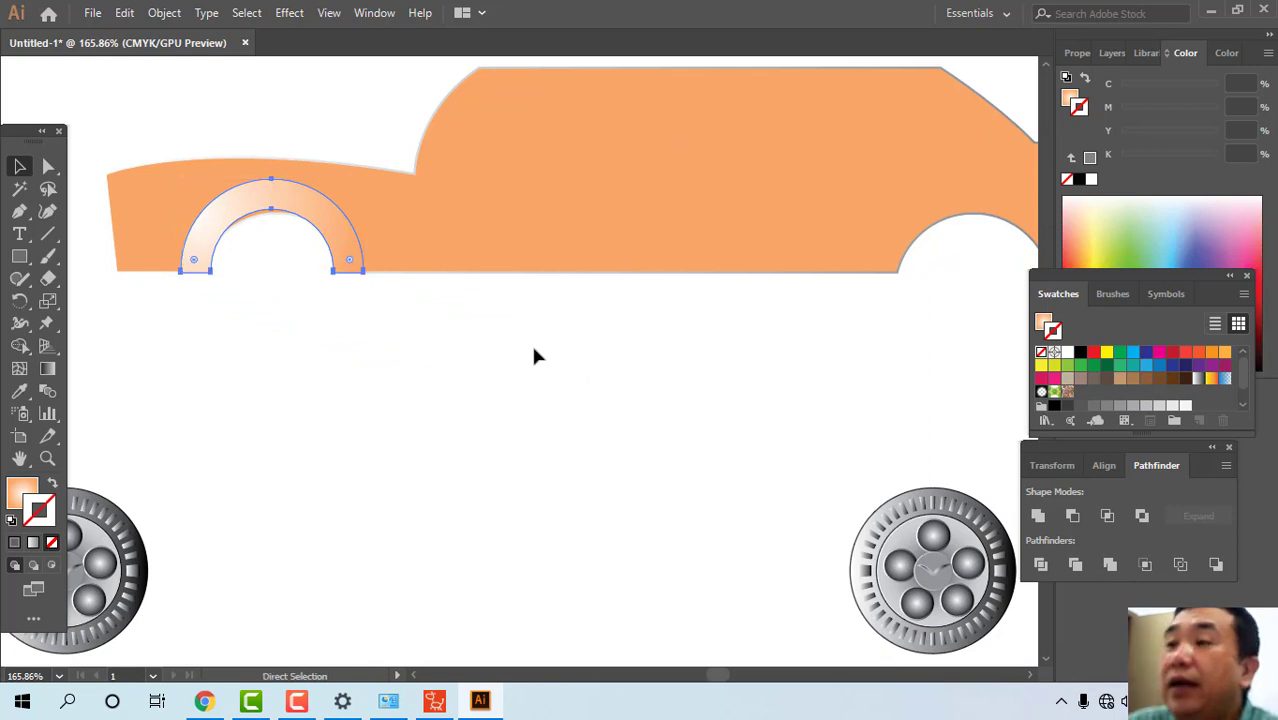
pyautogui.hotkey('ctrl', '1')
pyautogui.moveTo(629, 461); pyautogui.dragTo(536, 322)
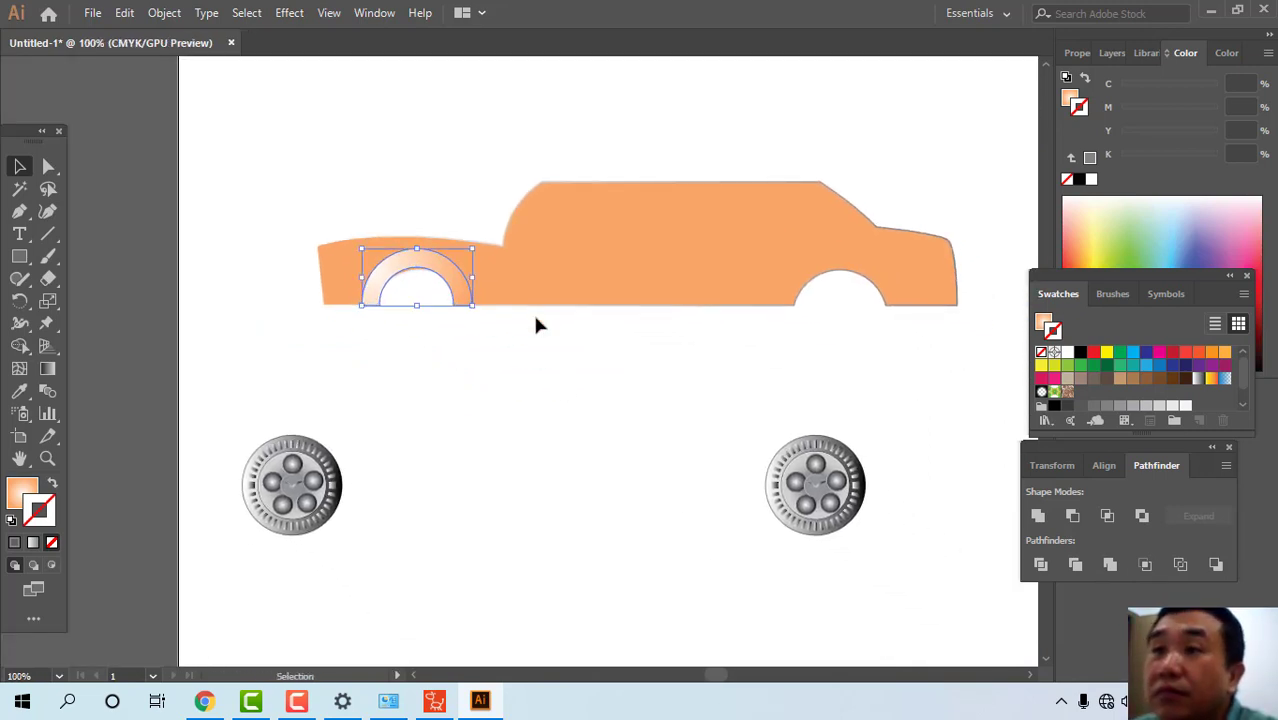
pyautogui.moveTo(467, 265); pyautogui.dragTo(858, 278)
pyautogui.click(868, 350)
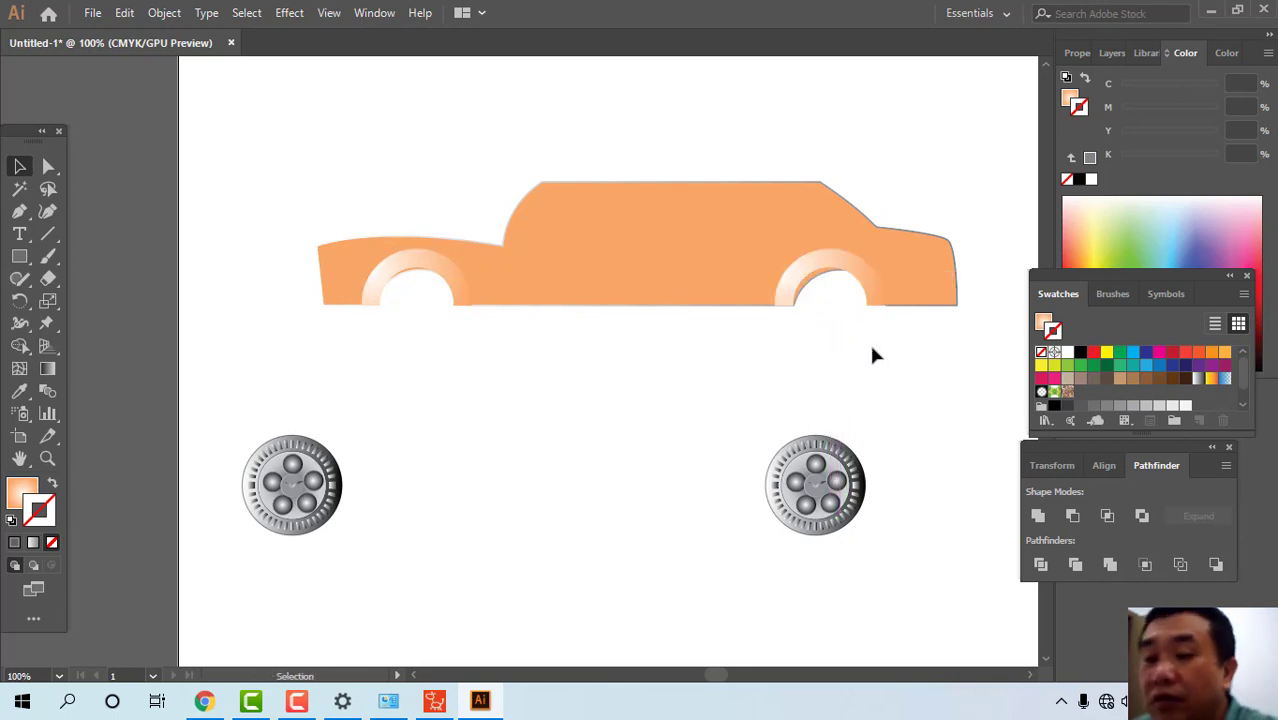
# - Shift the rear half-ring slightly toward the car's rear to fit it to the rear wheel arch
pyautogui.press('z')
pyautogui.moveTo(748, 242); pyautogui.dragTo(820, 295)
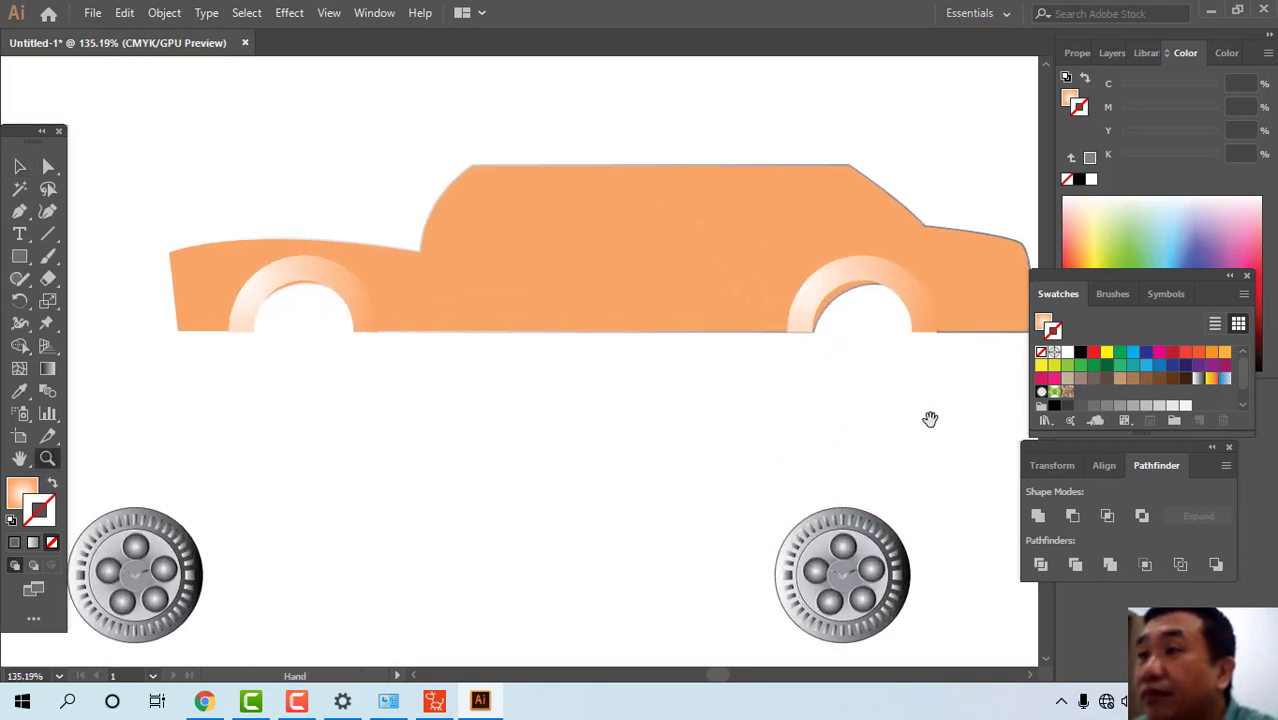
pyautogui.moveTo(930, 418); pyautogui.dragTo(790, 390)
pyautogui.press('v')
pyautogui.click(680, 272)
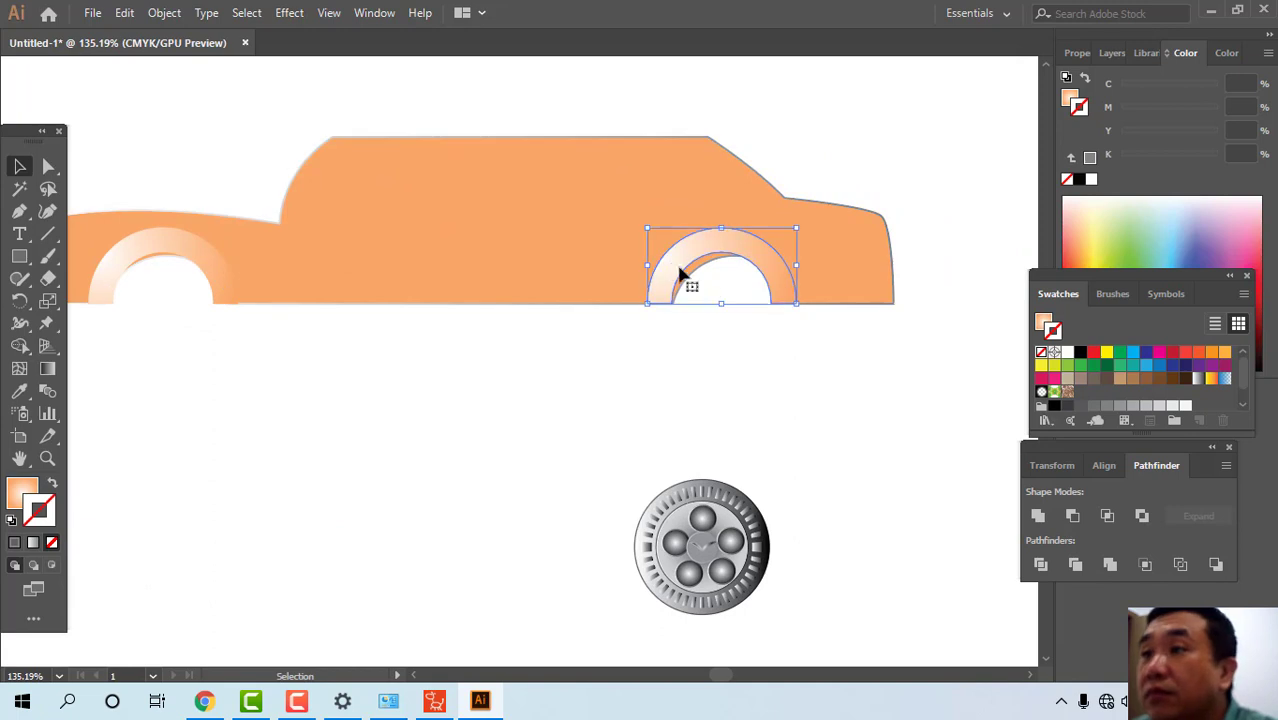
pyautogui.moveTo(779, 277); pyautogui.dragTo(786, 277)
pyautogui.moveTo(652, 266)
pyautogui.mouseDown()
pyautogui.moveTo(642, 261)
pyautogui.moveTo(652, 266)
pyautogui.mouseUp()
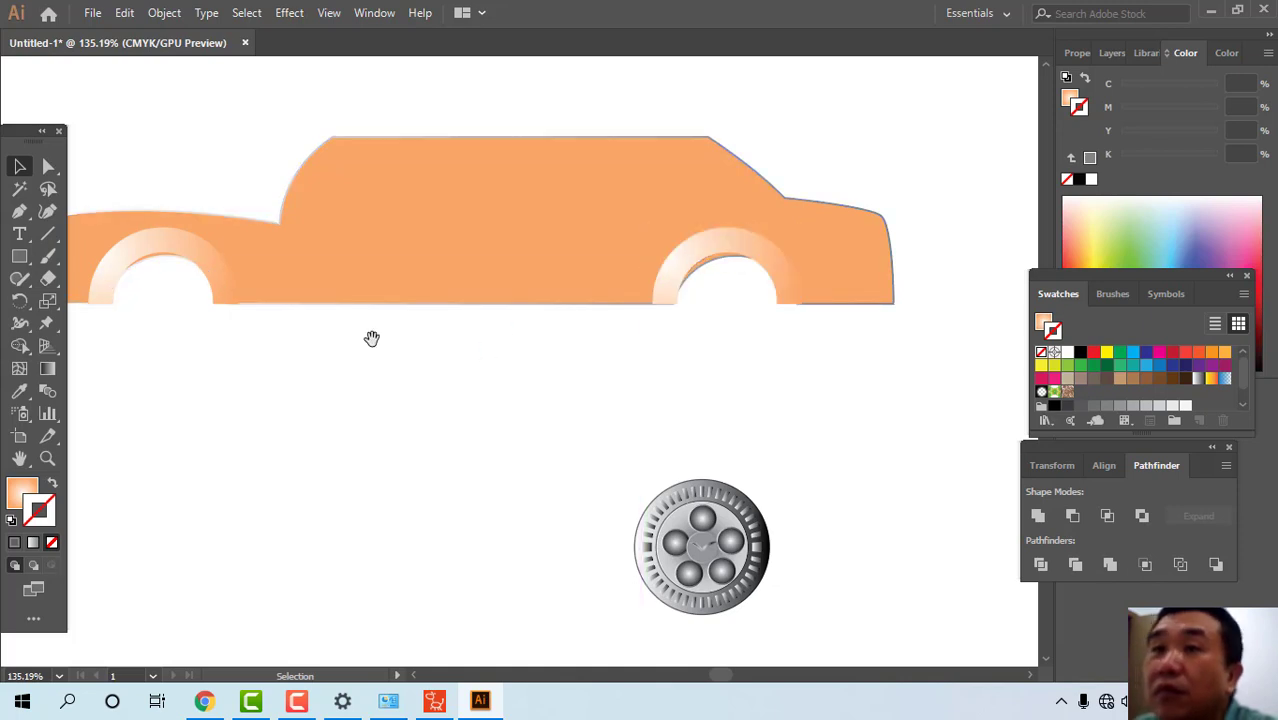
# - Draw a closed curved windscreen shape with the Pen tool, from the hood's rear end to the roof's front corner
pyautogui.moveTo(371, 337); pyautogui.dragTo(510, 367)
pyautogui.click(19, 211)
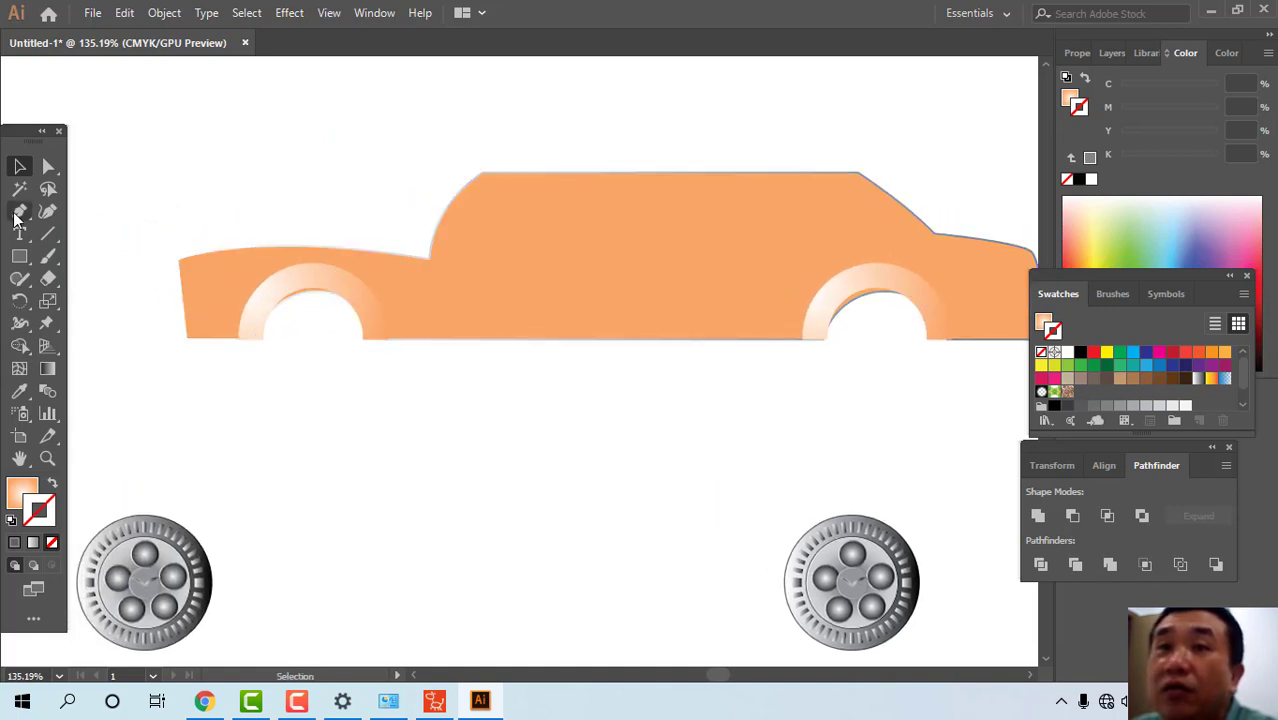
pyautogui.click(429, 260)
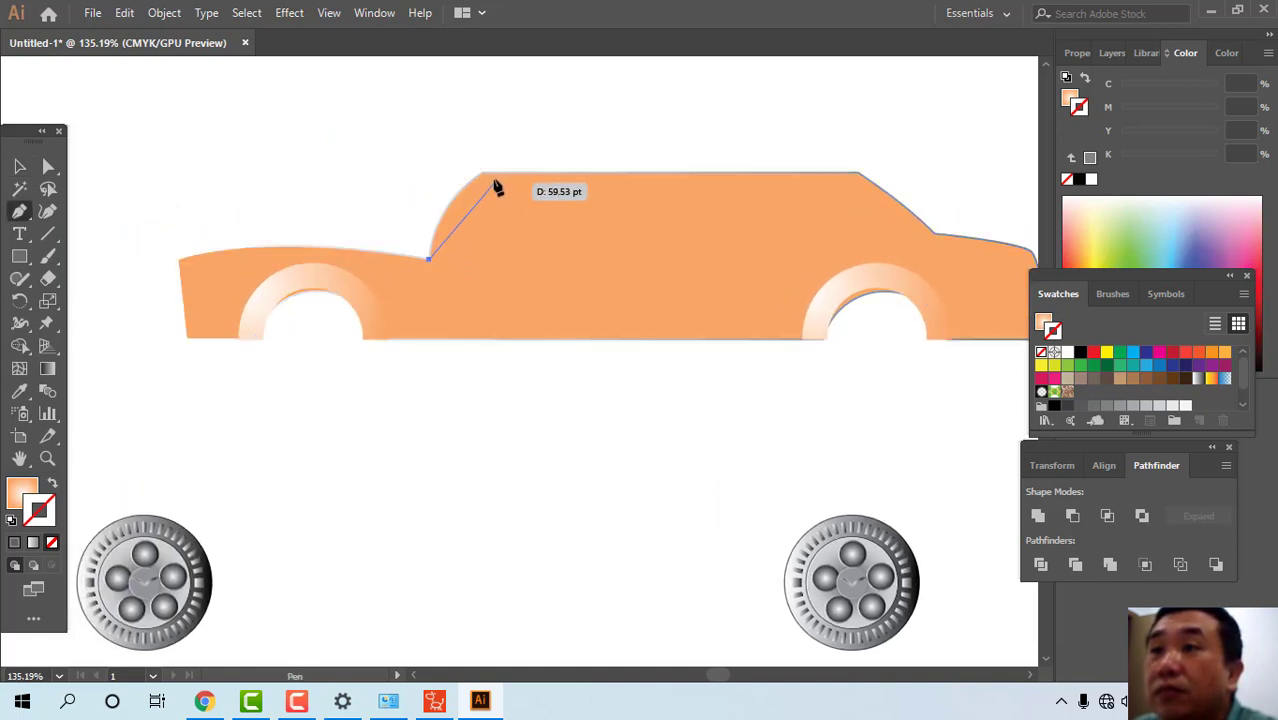
pyautogui.moveTo(481, 172); pyautogui.dragTo(482, 205)
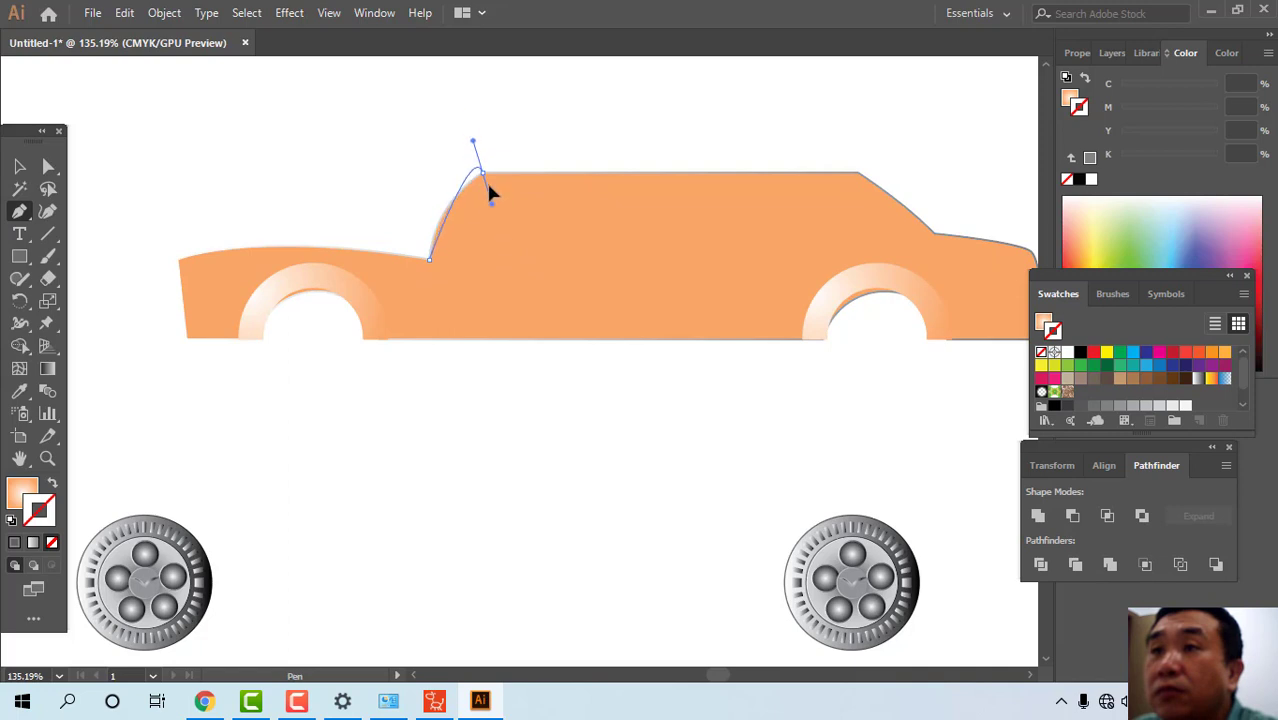
pyautogui.moveTo(467, 116); pyautogui.dragTo(464, 104)
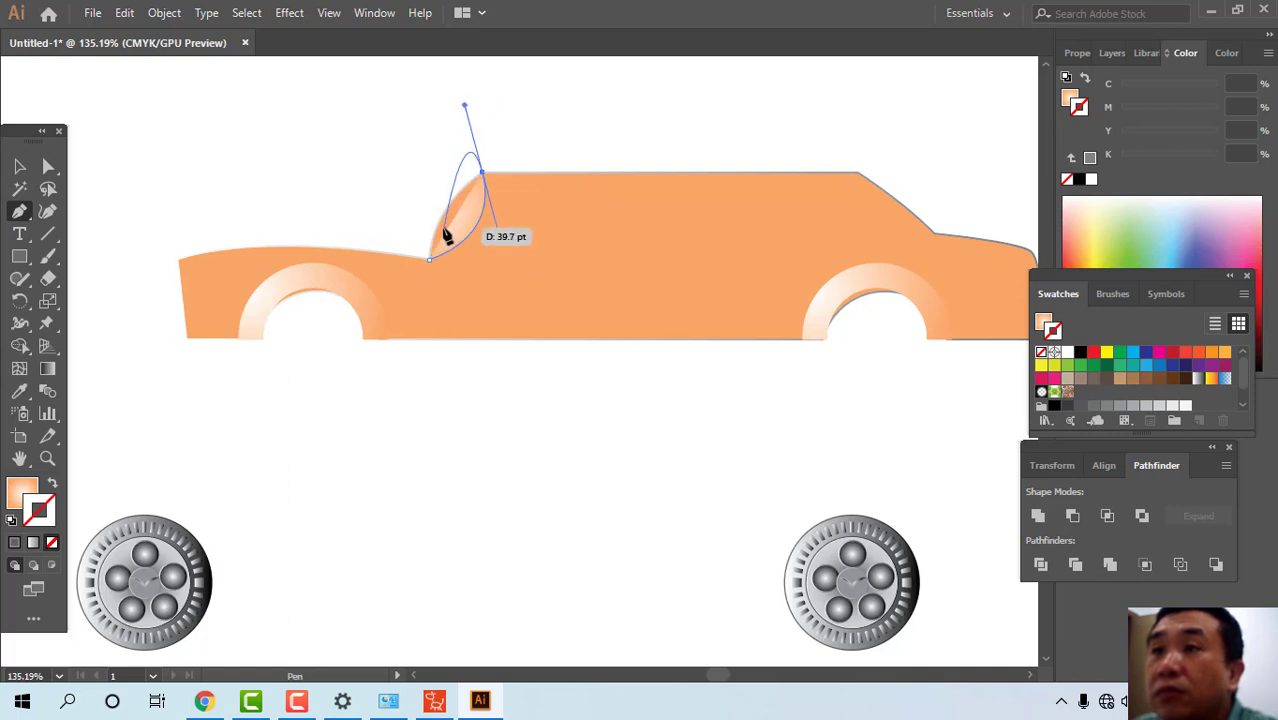
pyautogui.click(482, 174)
pyautogui.moveTo(430, 259); pyautogui.dragTo(410, 312)
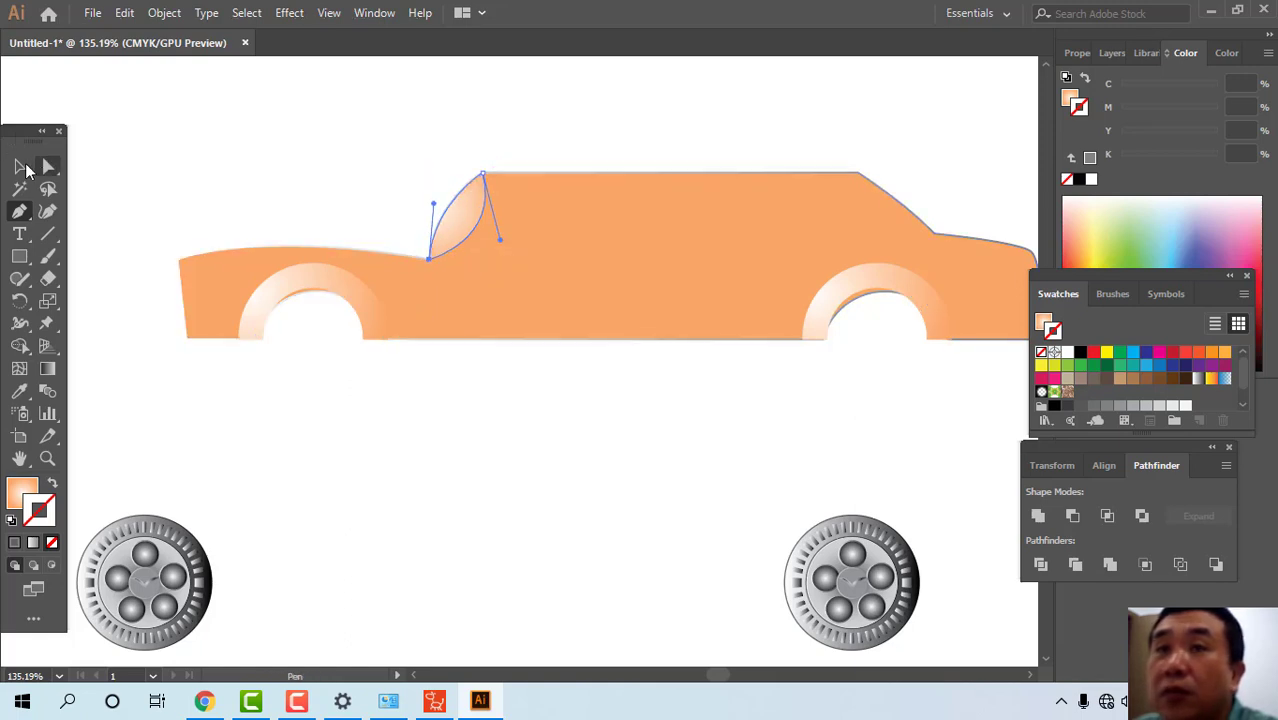
pyautogui.click(20, 167)
pyautogui.click(257, 122)
# - Draw a closed gradient front door panel behind the windscreen with the Pen tool, with a slanted front edge and a curved rear edge
pyautogui.moveTo(470, 390); pyautogui.dragTo(381, 336)
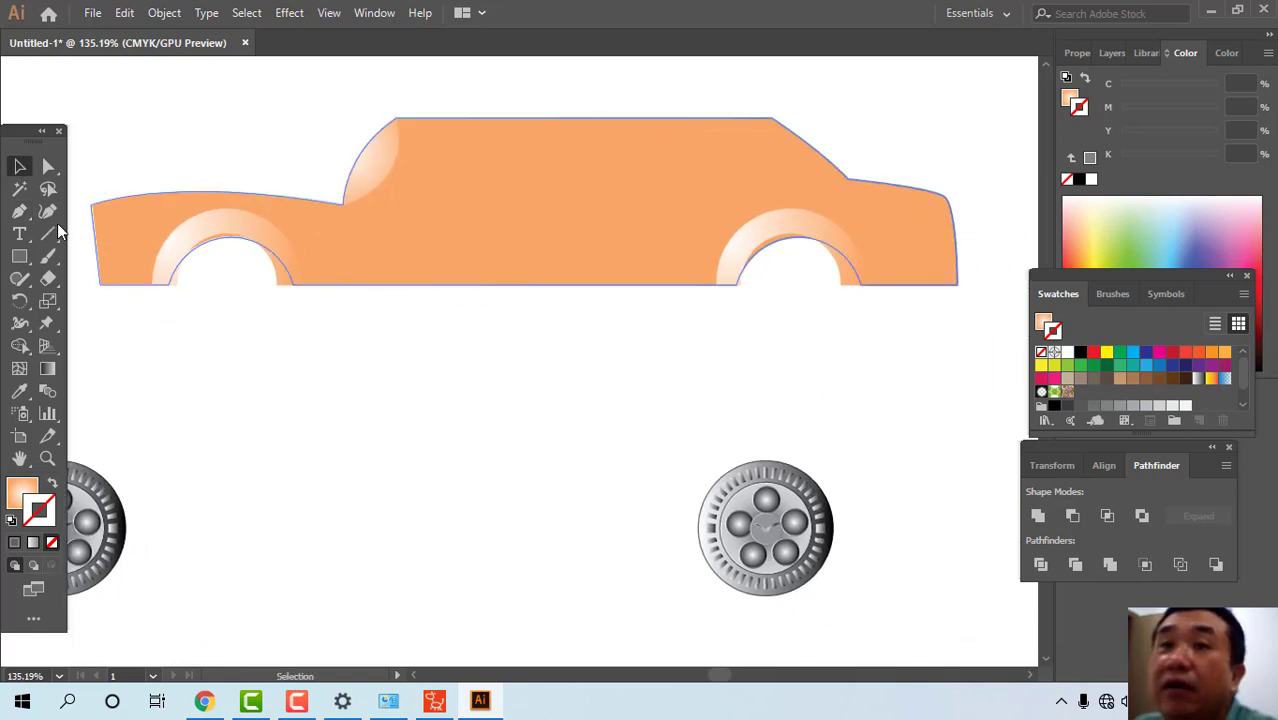
pyautogui.hotkey('ctrl', 'shift', 'a')
pyautogui.press('p')
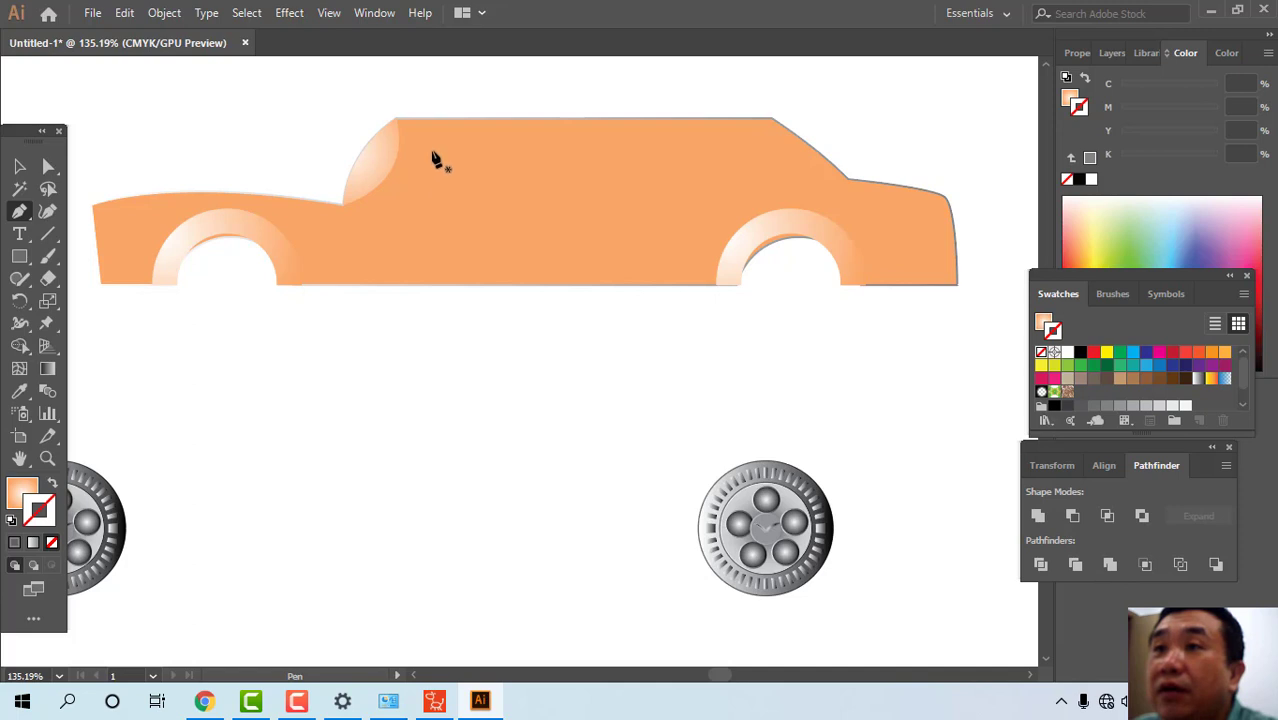
pyautogui.moveTo(434, 149); pyautogui.dragTo(366, 263)
pyautogui.click(364, 255)
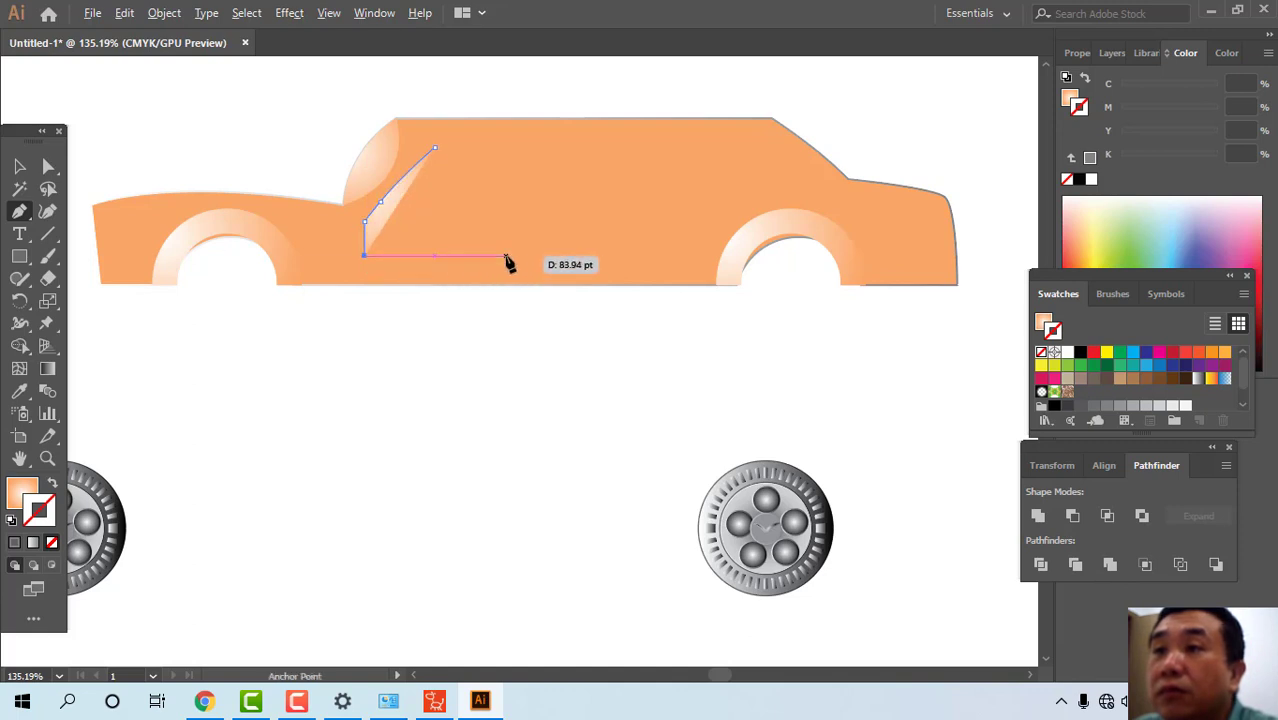
pyautogui.click(505, 255)
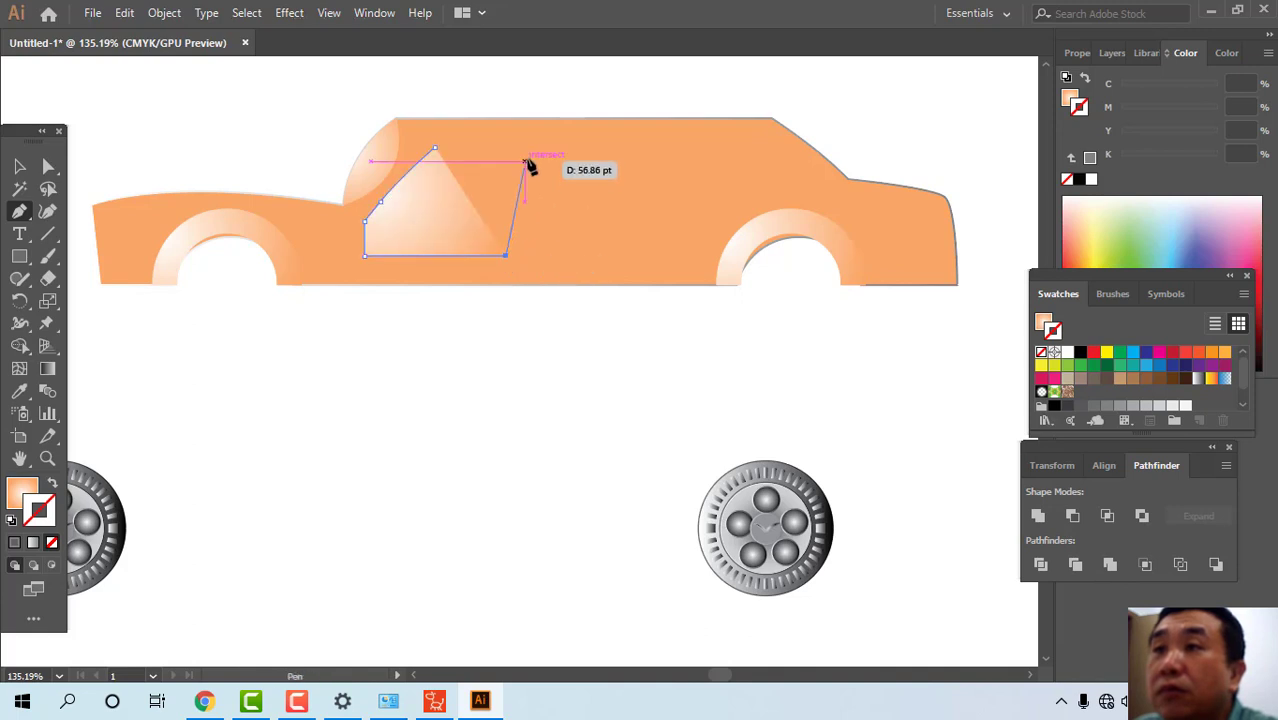
pyautogui.moveTo(537, 162); pyautogui.dragTo(517, 118)
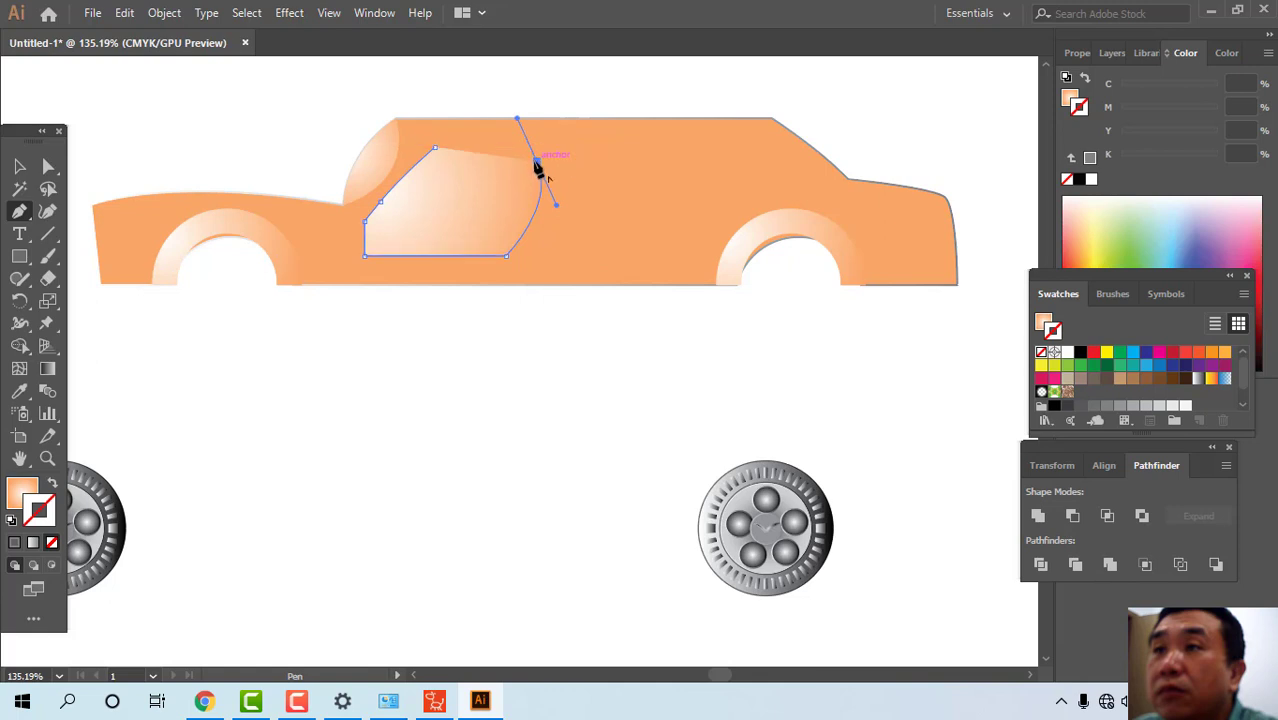
pyautogui.moveTo(535, 163); pyautogui.dragTo(533, 148)
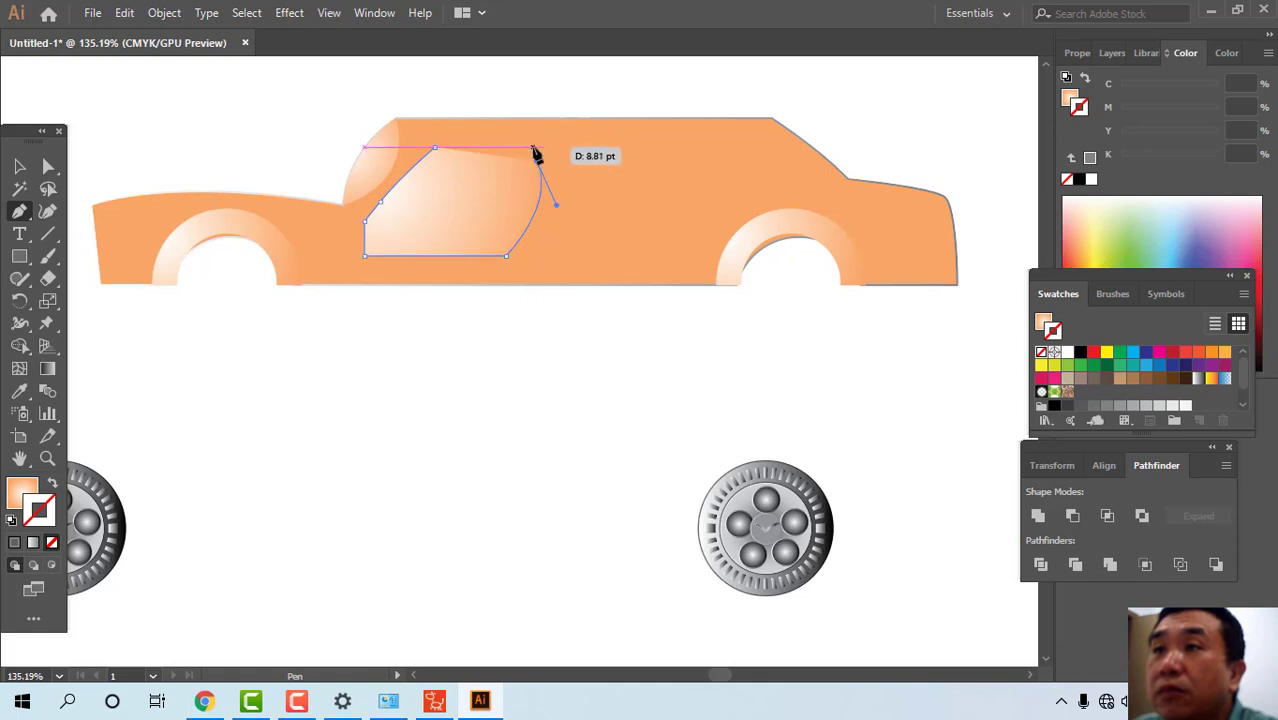
pyautogui.click(435, 149)
pyautogui.press('v')
pyautogui.click(542, 397)
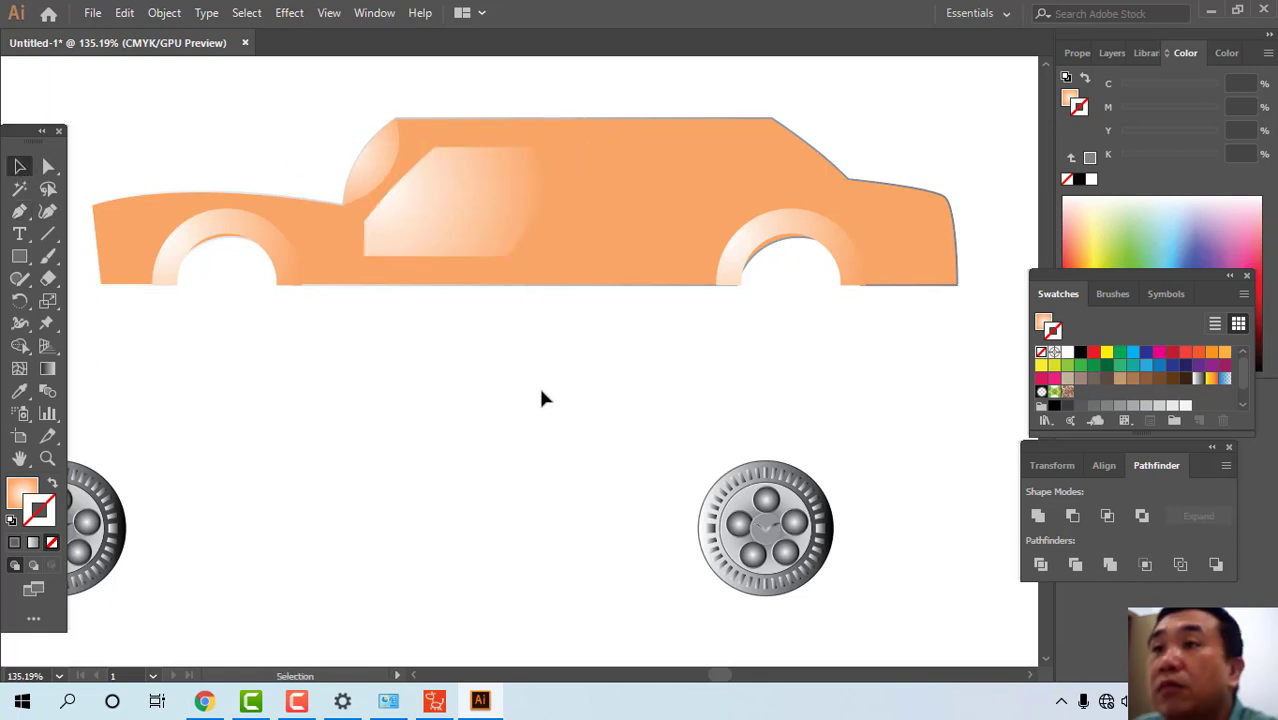
# - Draw a closed gradient rear door panel ahead of the rear wheel arch with the Pen tool, with a slanted front edge and a curved rear edge
pyautogui.moveTo(584, 377); pyautogui.dragTo(562, 388)
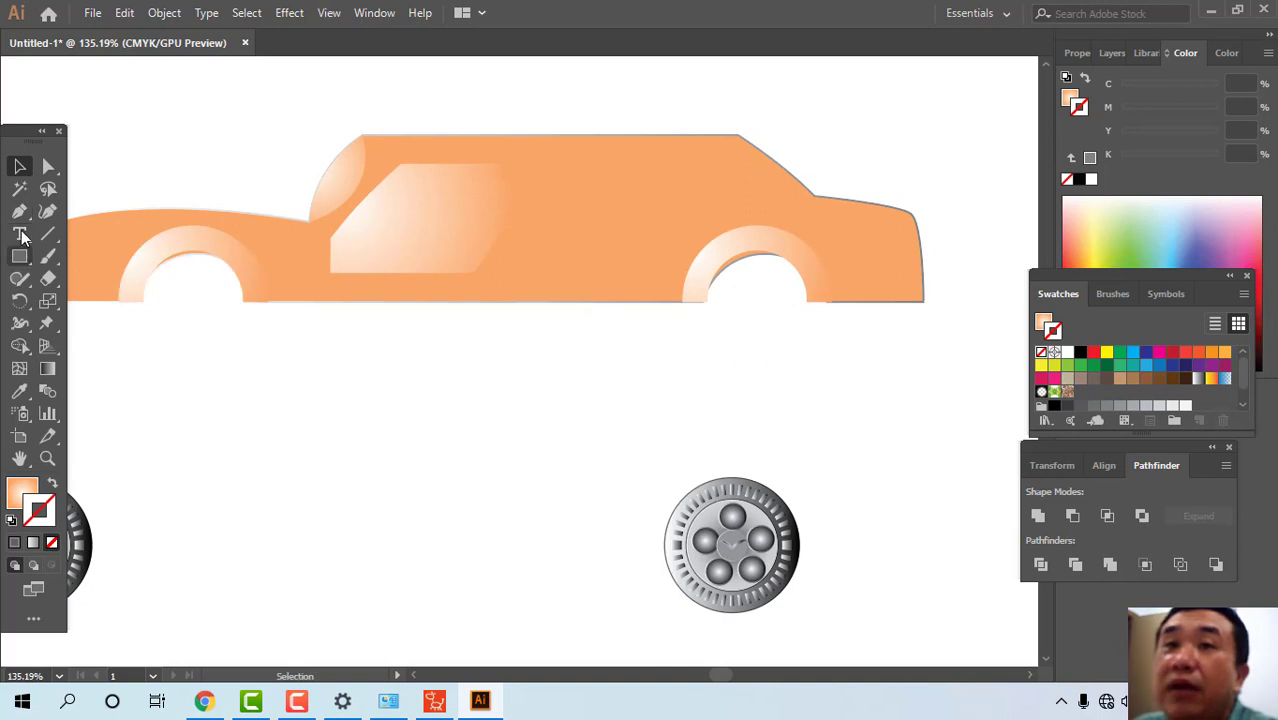
pyautogui.click(19, 211)
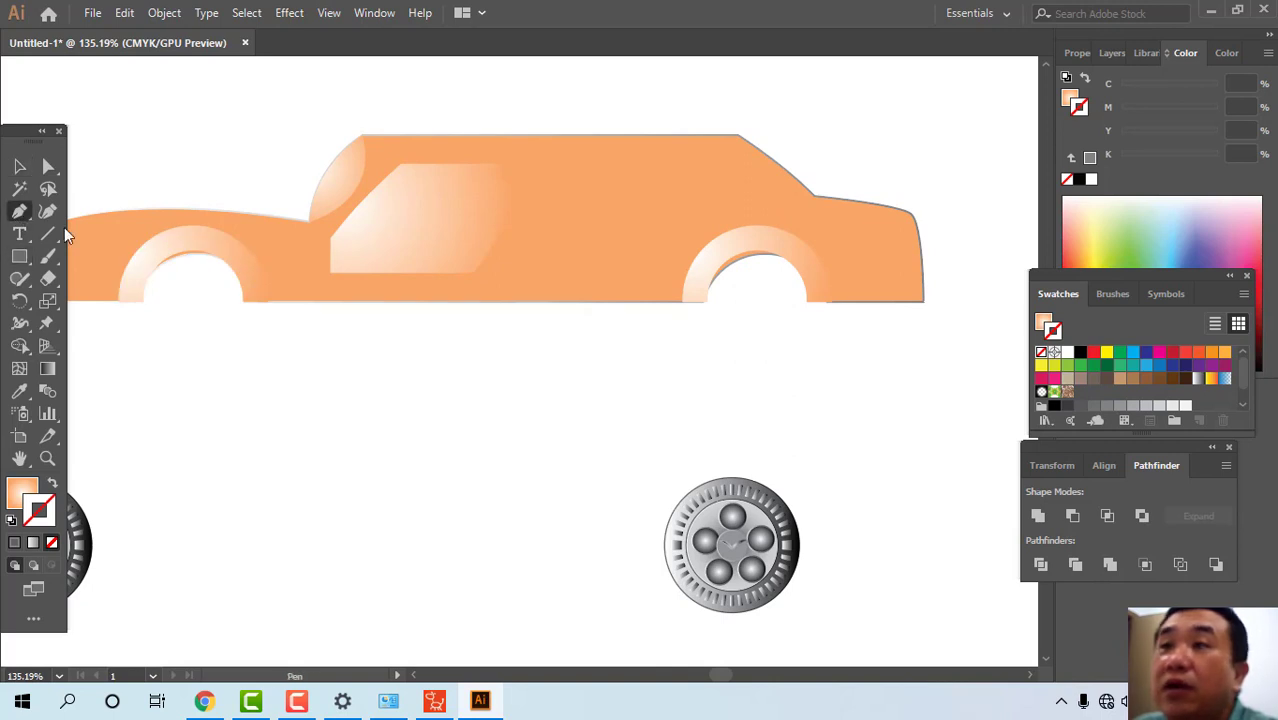
pyautogui.click(568, 169)
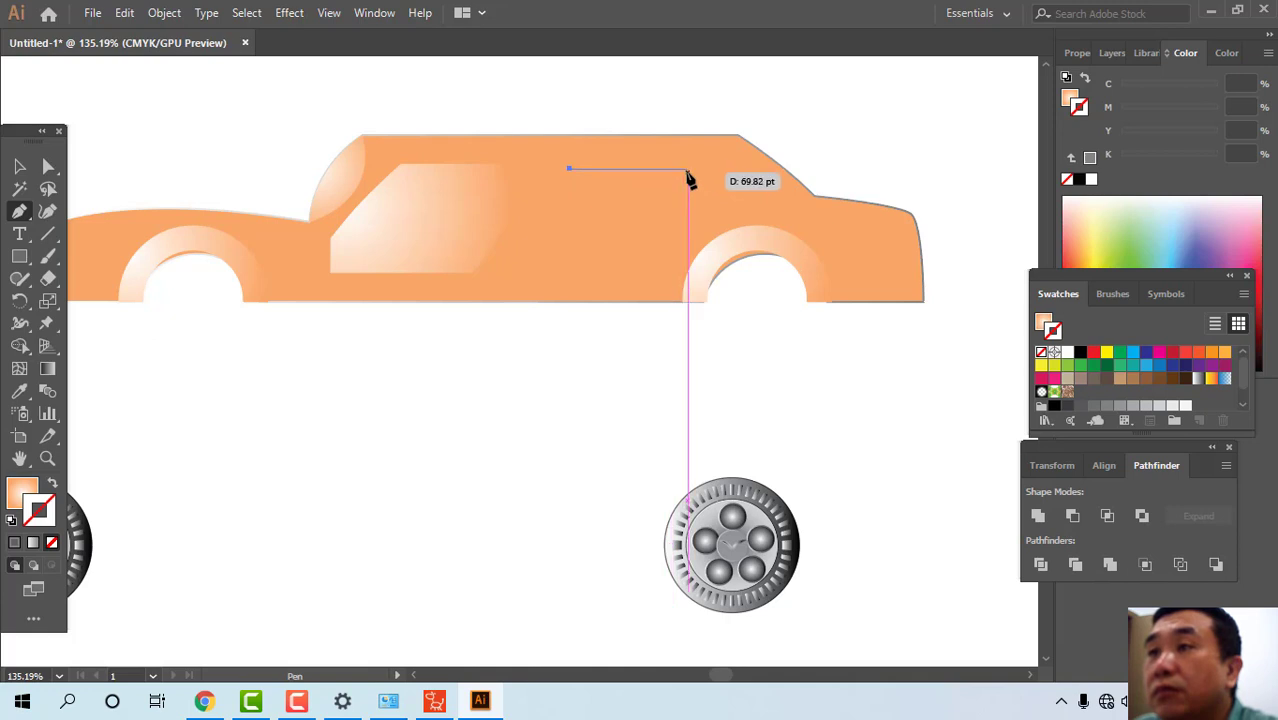
pyautogui.click(688, 170)
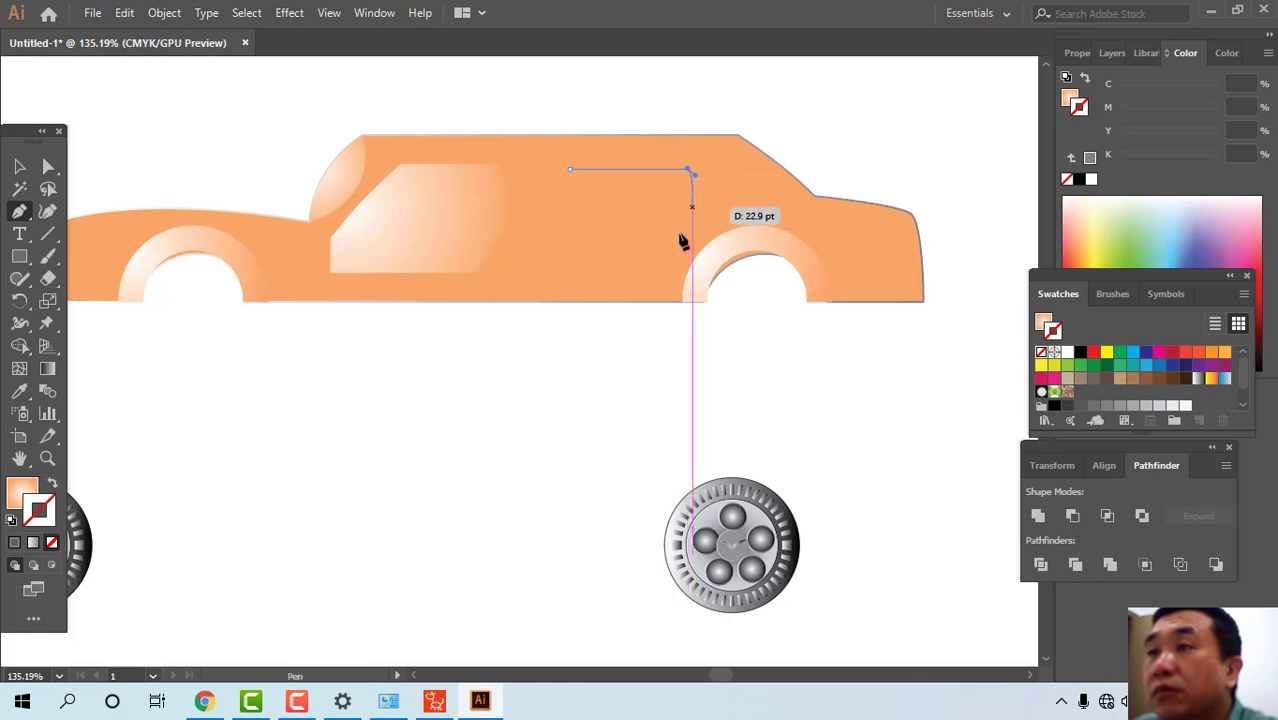
pyautogui.moveTo(676, 274); pyautogui.dragTo(648, 304)
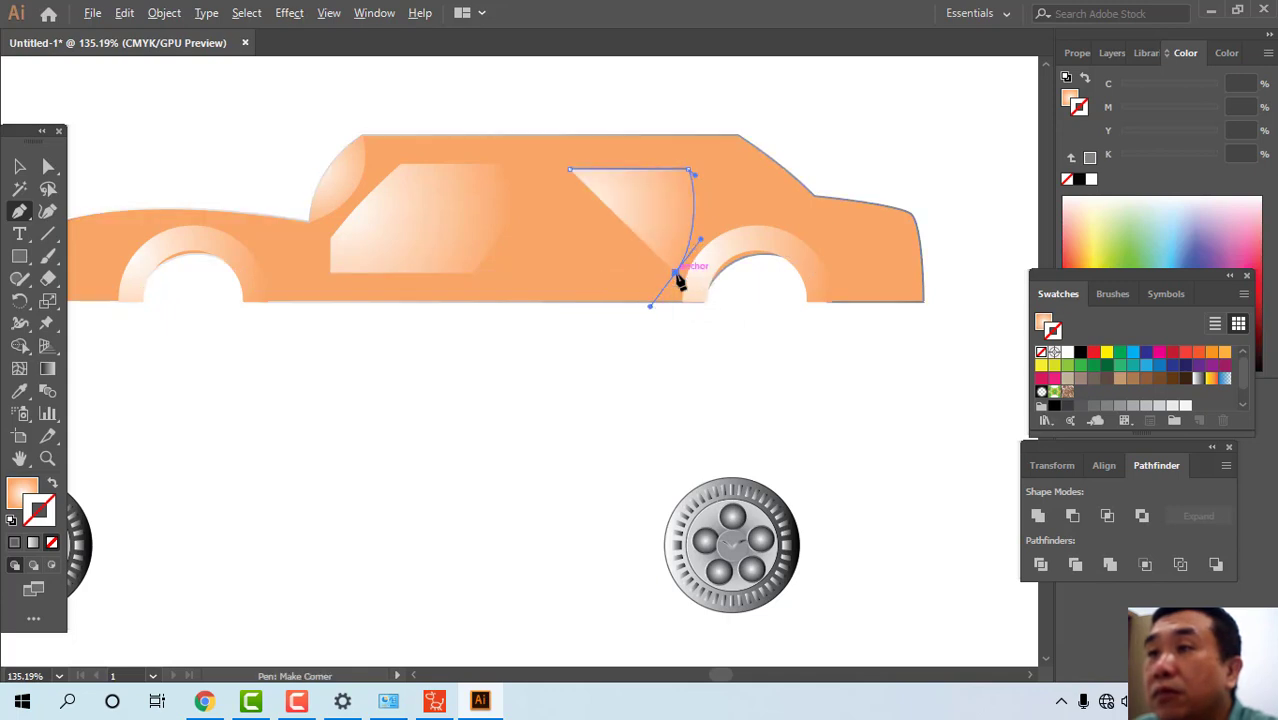
pyautogui.click(676, 273)
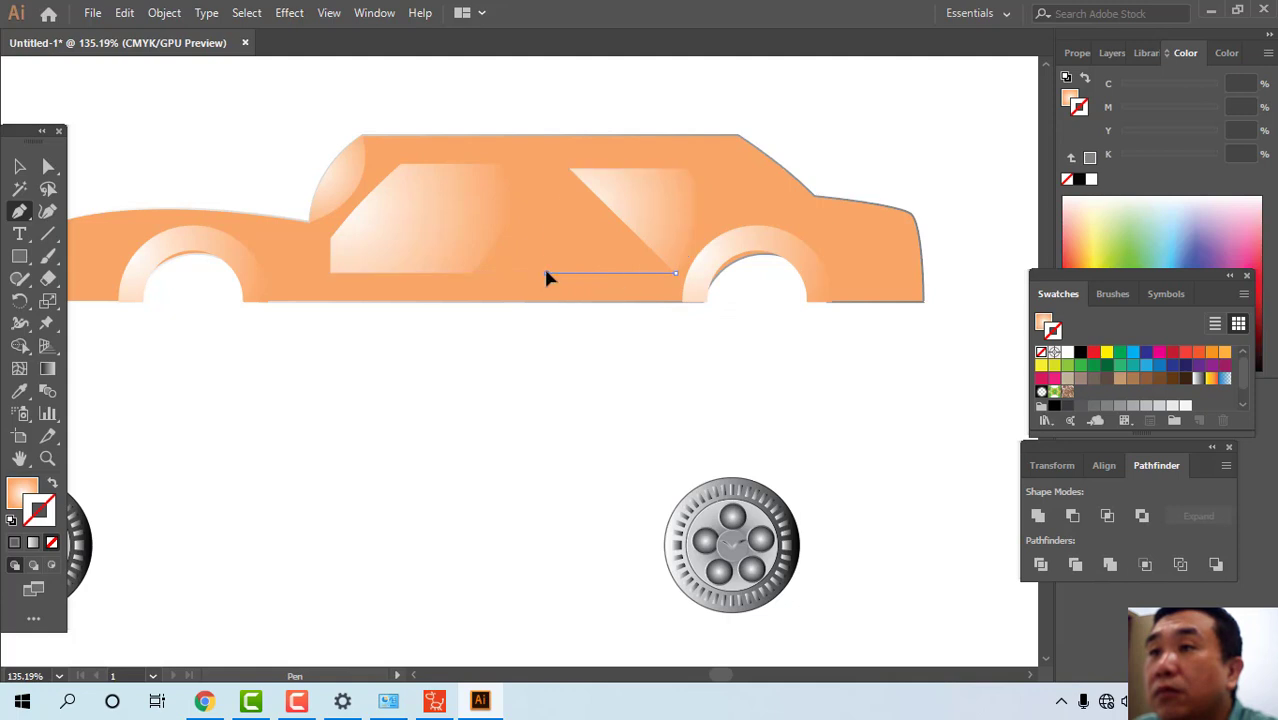
pyautogui.click(545, 271)
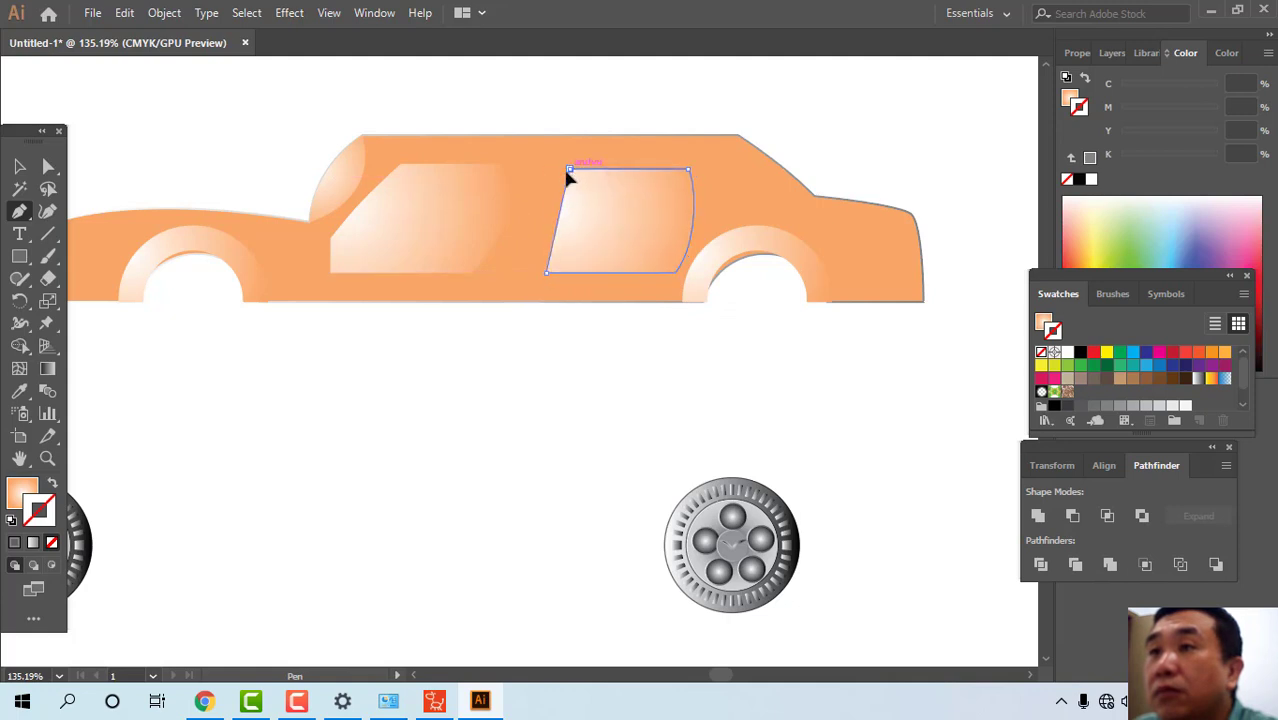
pyautogui.moveTo(568, 174); pyautogui.dragTo(572, 178)
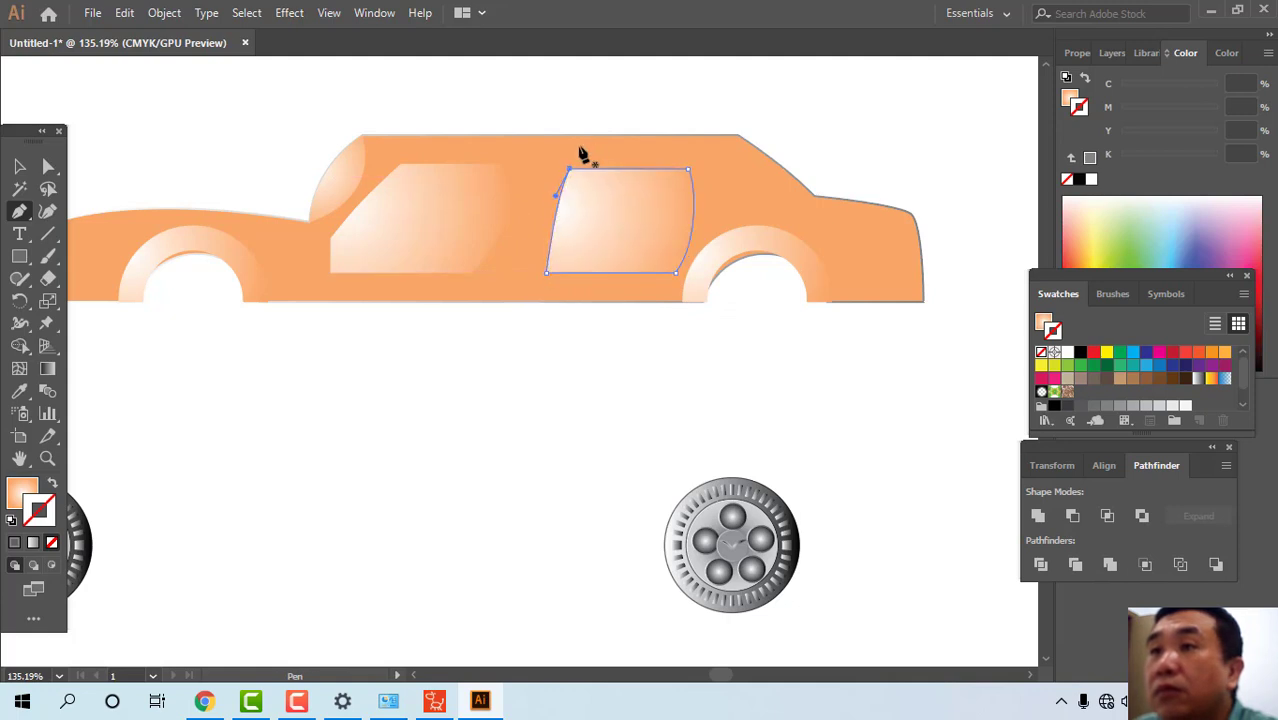
pyautogui.press('v')
pyautogui.click(470, 440)
pyautogui.moveTo(470, 440); pyautogui.dragTo(557, 427)
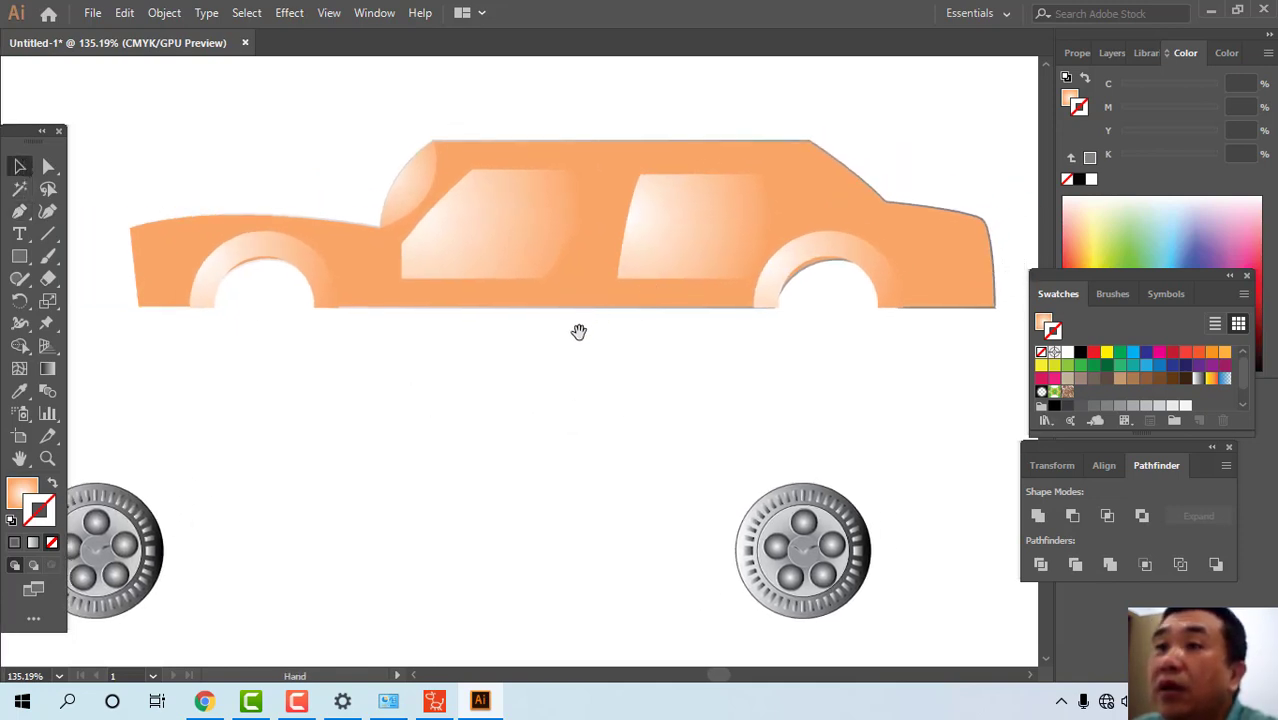
# - Draw a small closed shape with a curved front edge and straight rear edge at the windscreen's base with the Pen tool
pyautogui.click(19, 211)
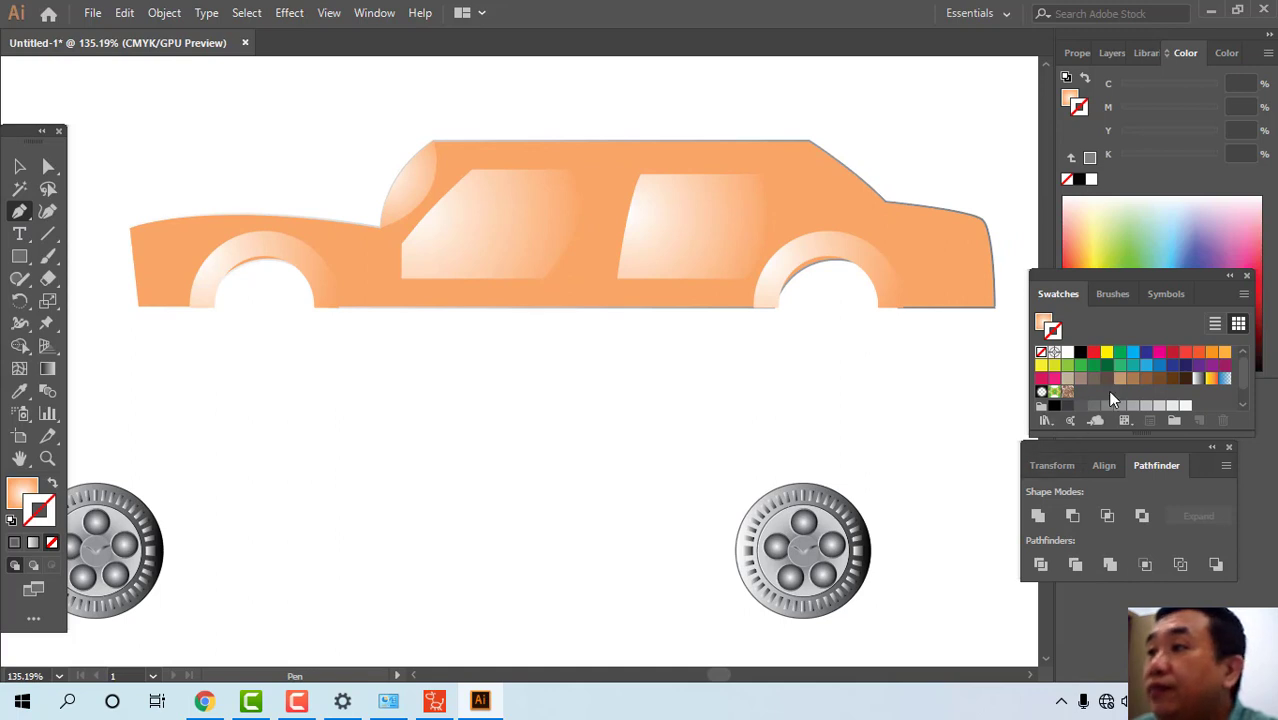
pyautogui.click(1198, 379)
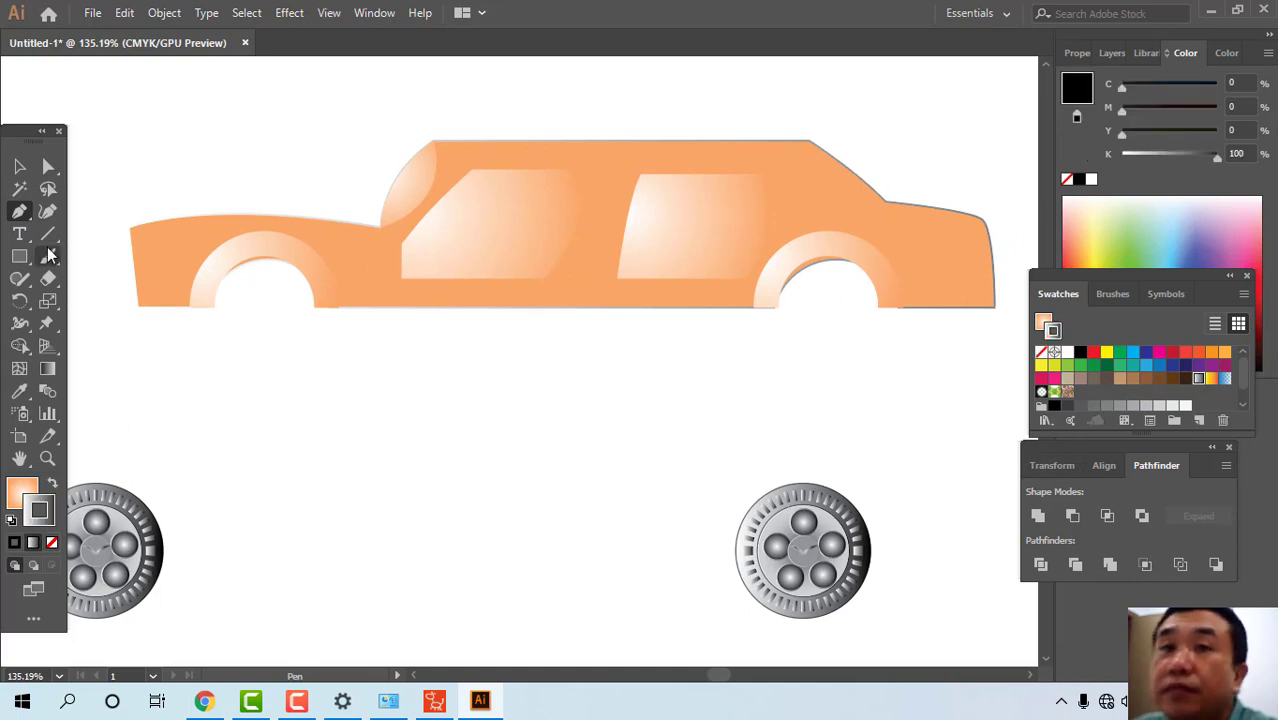
pyautogui.click(381, 242)
pyautogui.moveTo(395, 197); pyautogui.dragTo(402, 193)
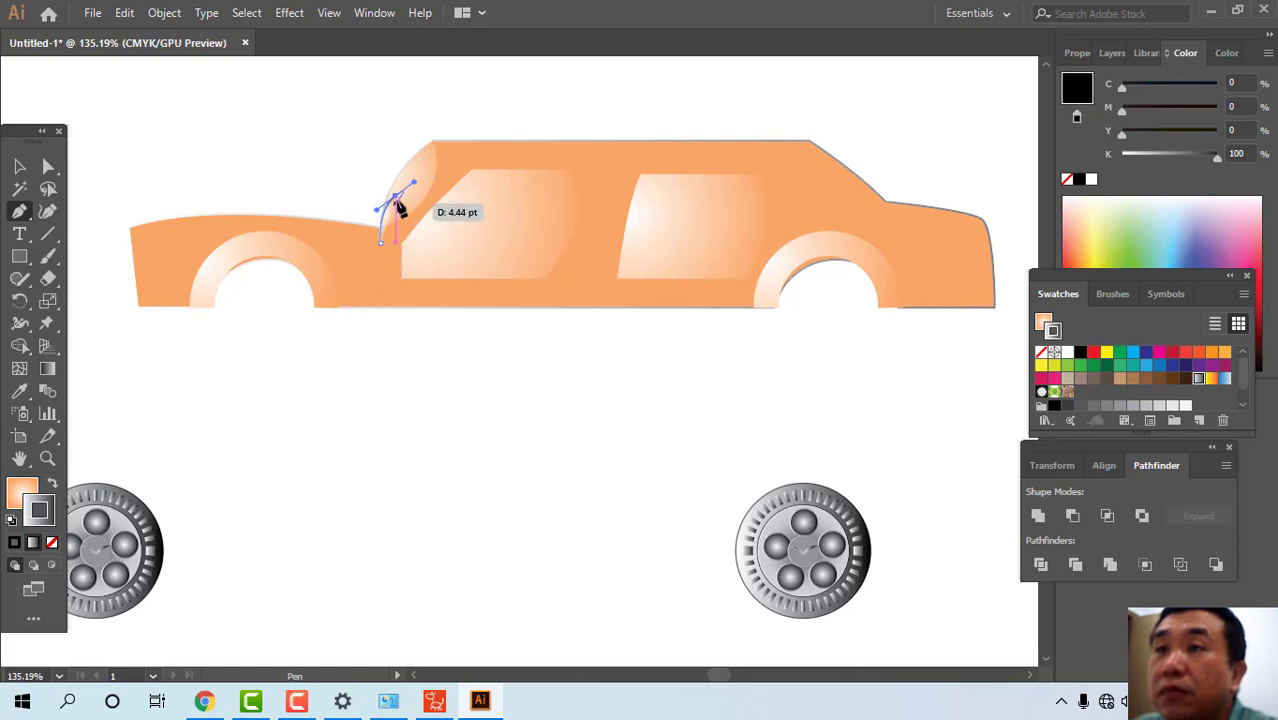
pyautogui.click(395, 197)
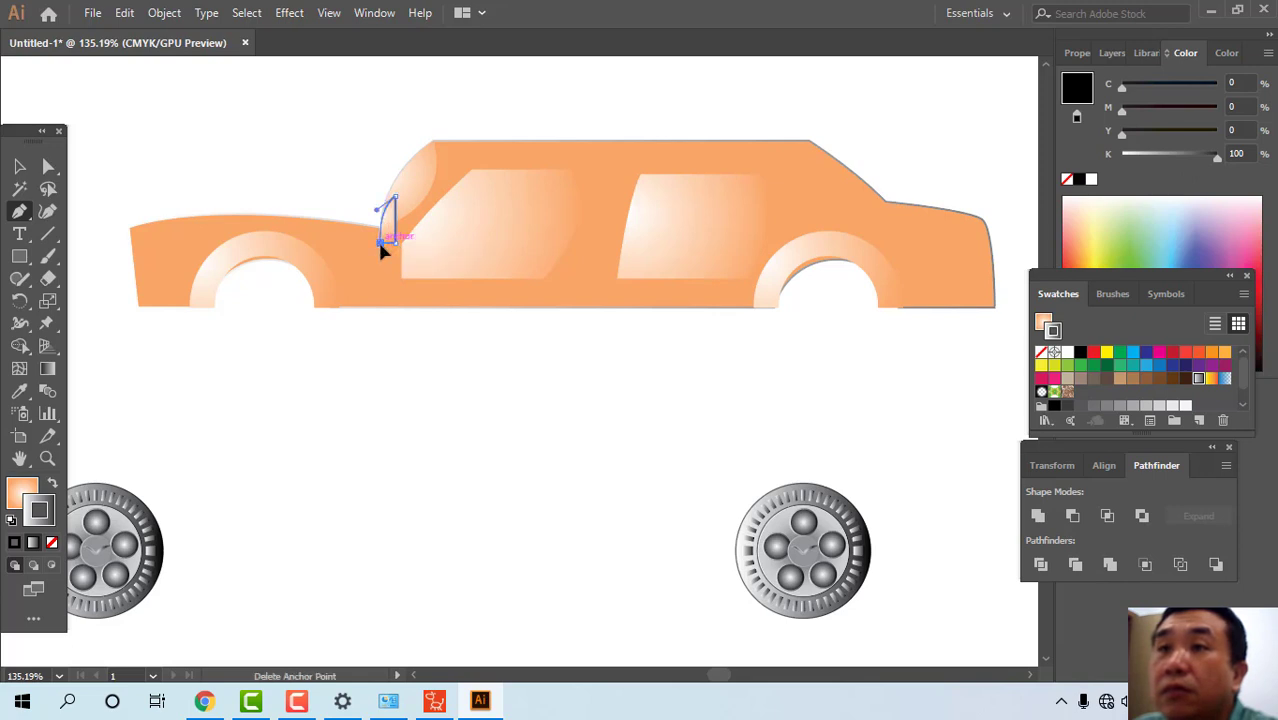
pyautogui.click(382, 243)
pyautogui.click(19, 167)
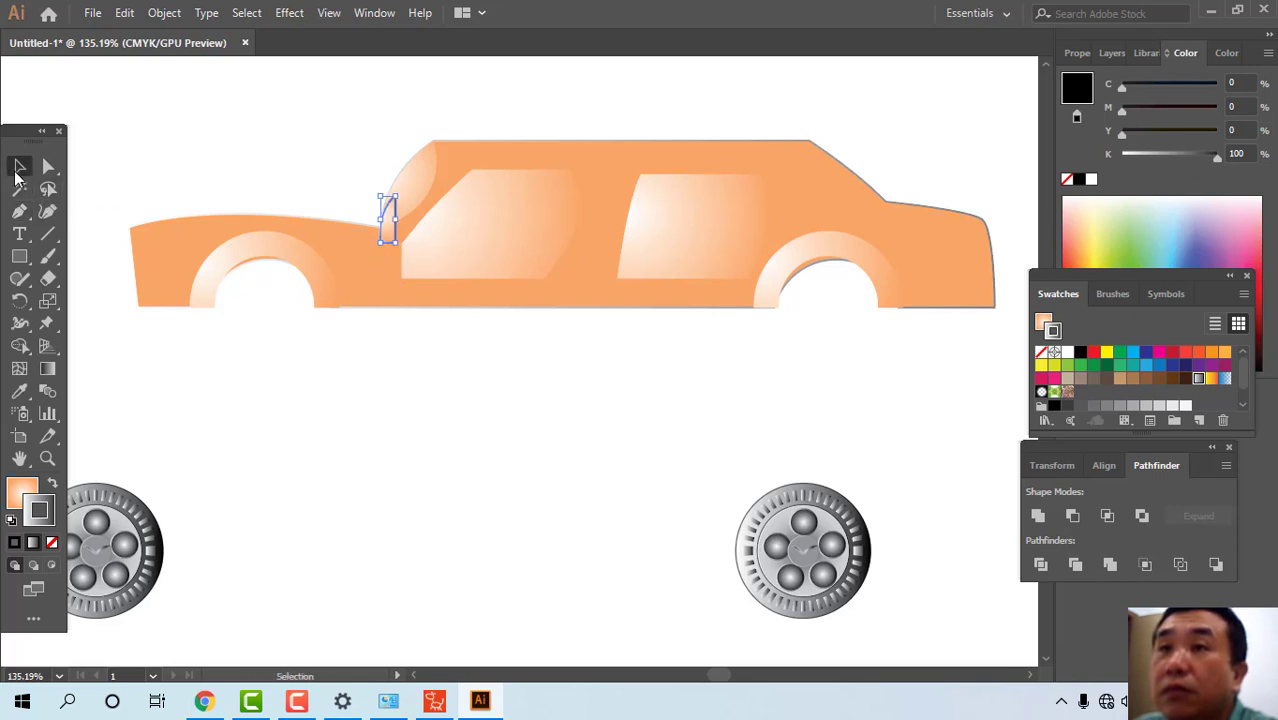
# - Fill the small shape at the windscreen's base with the black-and-white gradient and tilt it slightly toward the car's rear
pyautogui.click(397, 238)
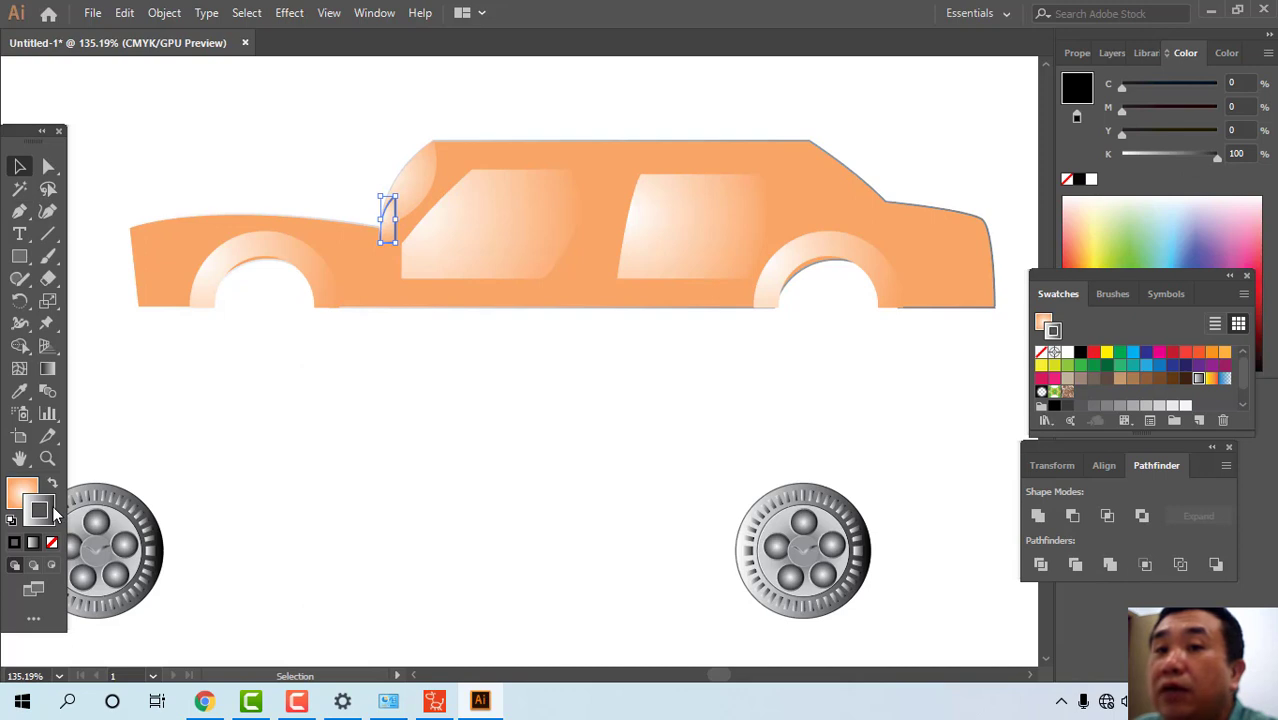
pyautogui.click(1041, 354)
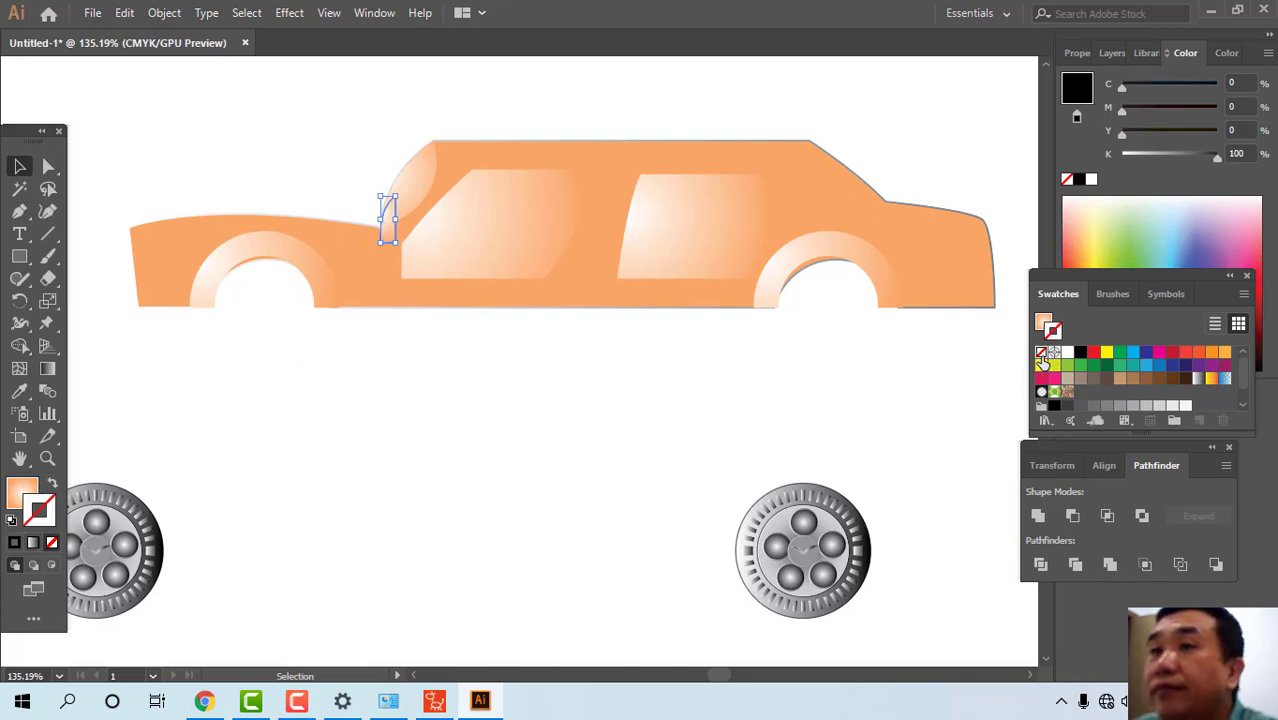
pyautogui.click(492, 406)
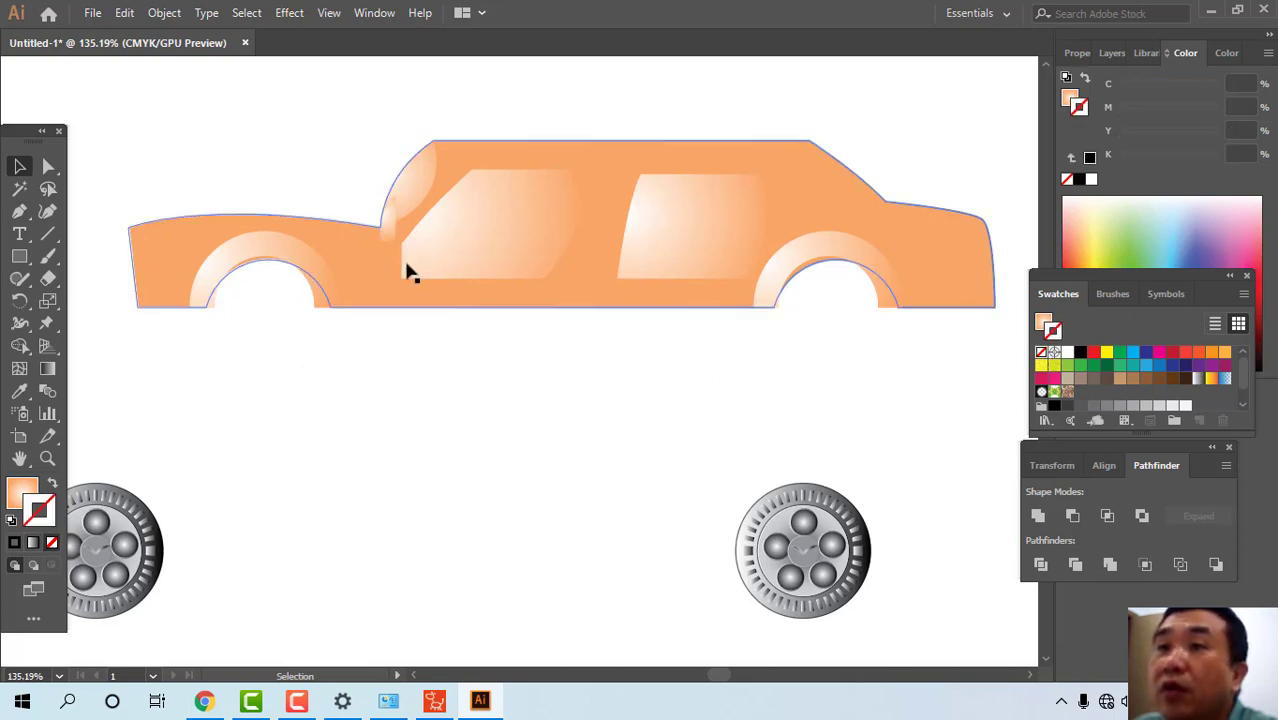
pyautogui.click(1199, 379)
pyautogui.click(24, 490)
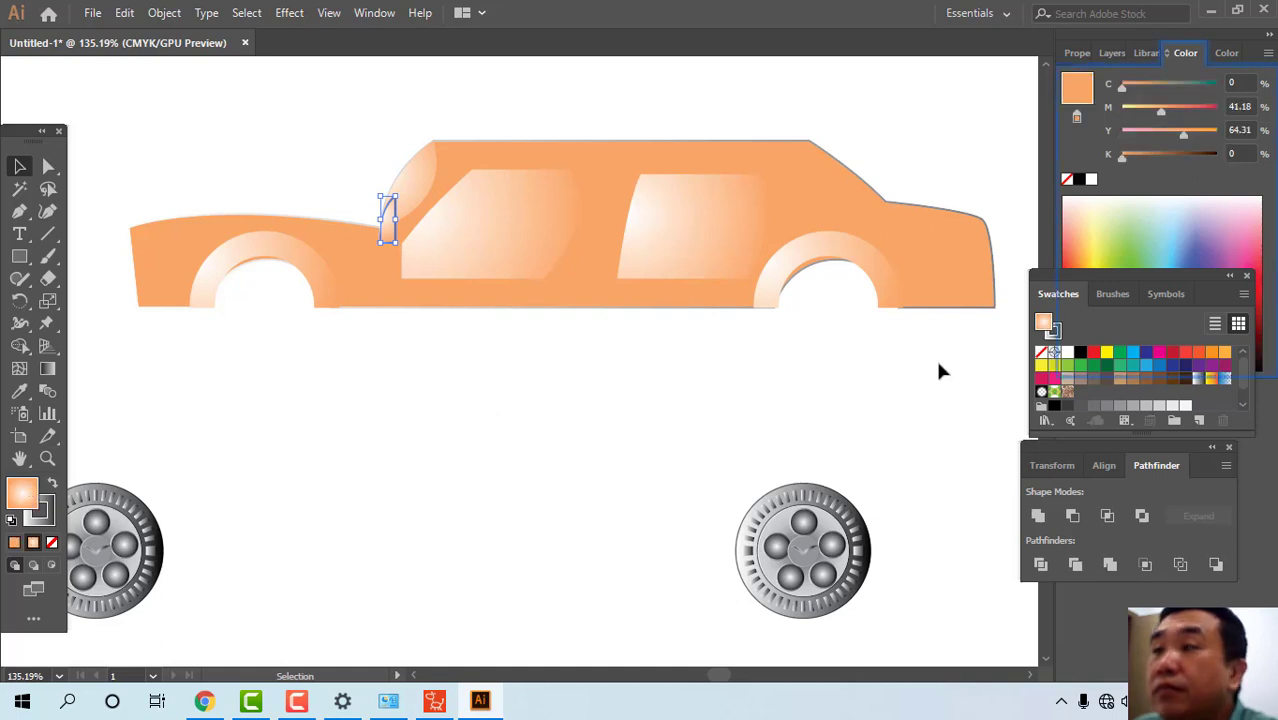
pyautogui.click(1197, 379)
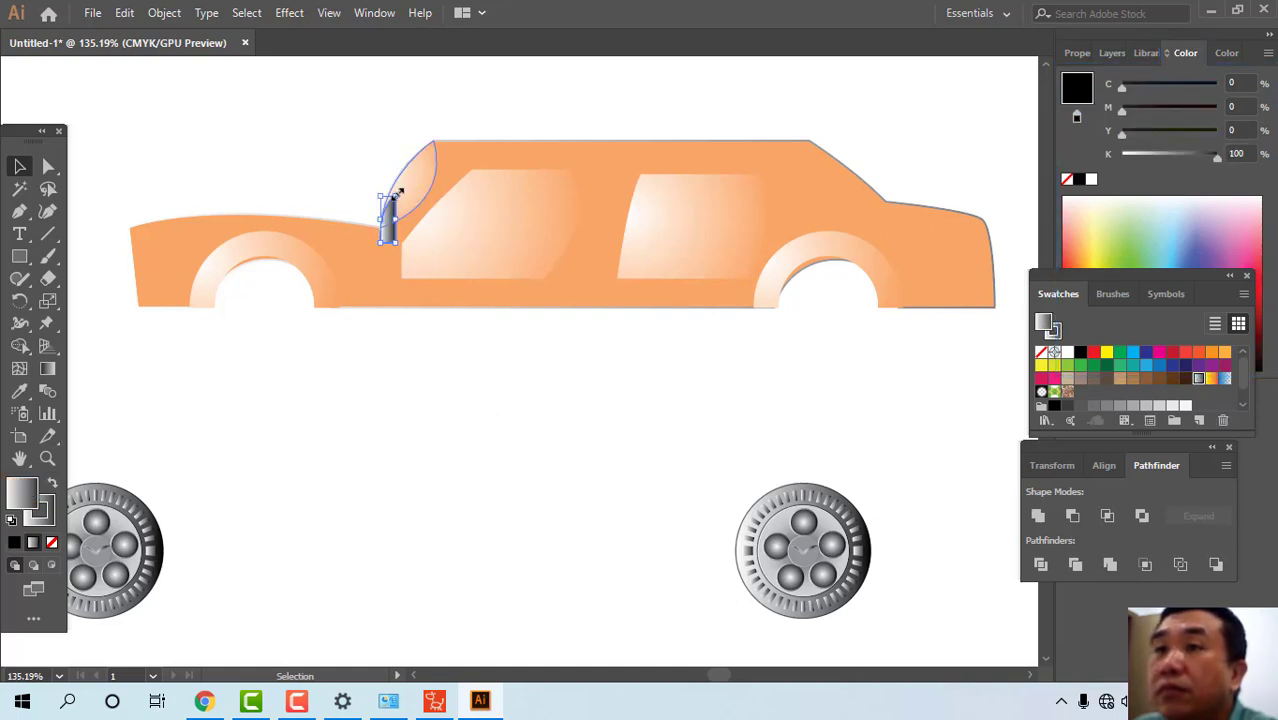
pyautogui.moveTo(404, 190); pyautogui.dragTo(409, 195)
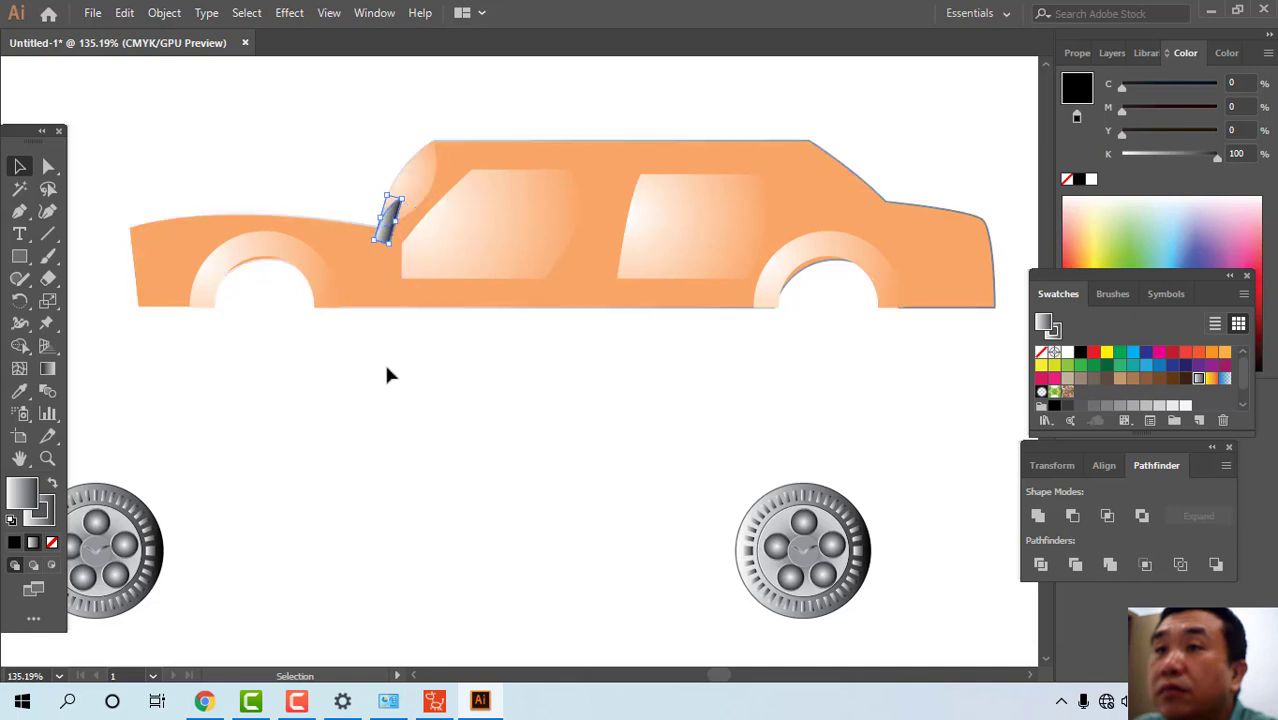
# - Move the front wheel up to the car, scale it down proportionally and centre it in the front wheel arch
pyautogui.moveTo(482, 395); pyautogui.dragTo(291, 372)
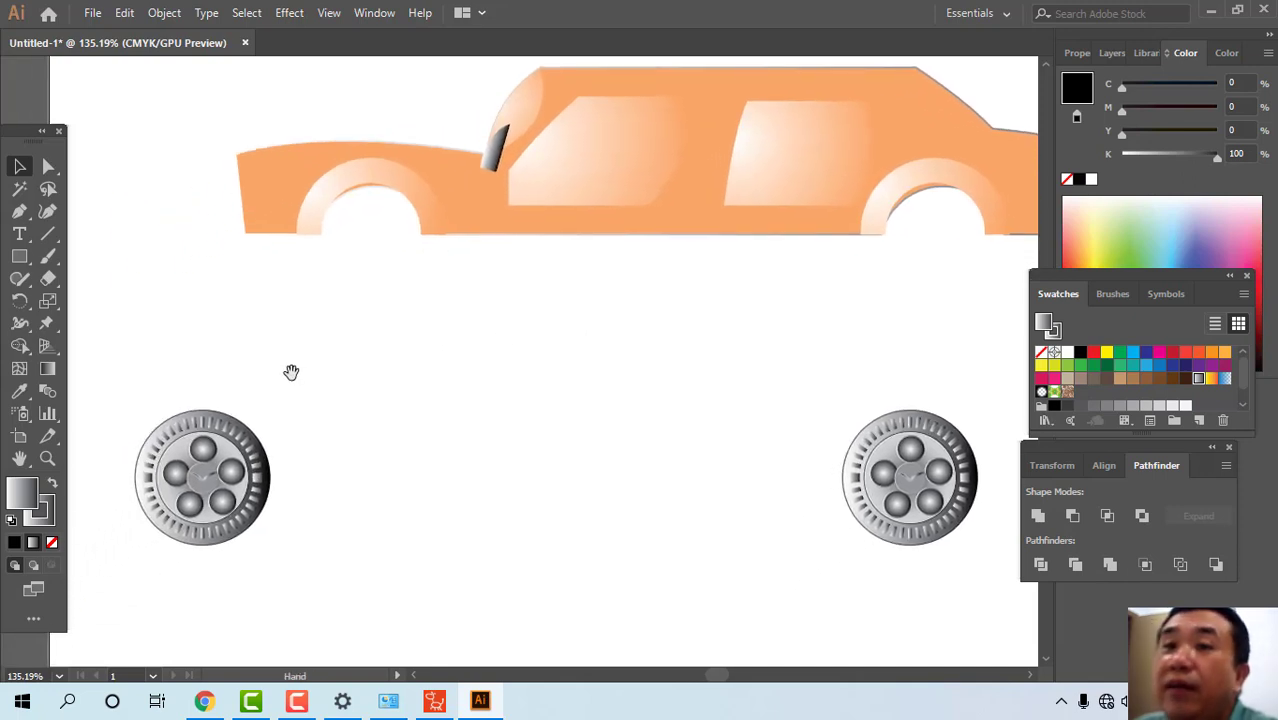
pyautogui.moveTo(104, 375); pyautogui.dragTo(328, 620)
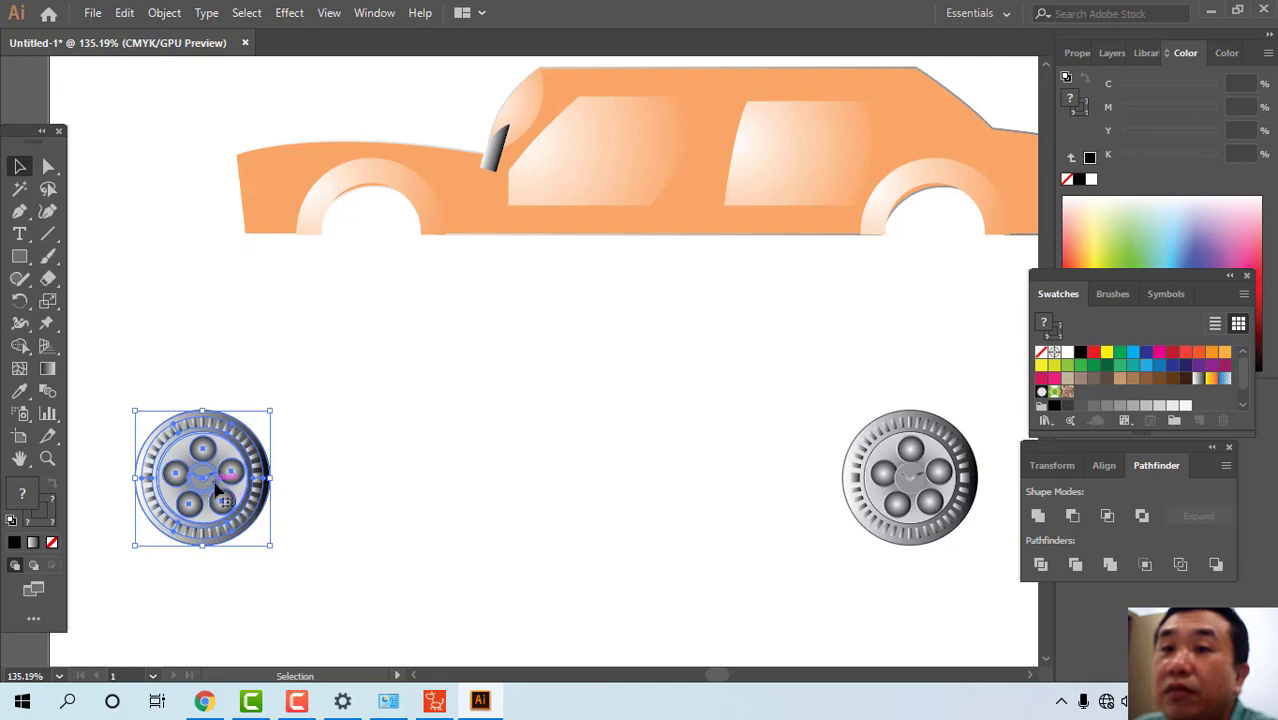
pyautogui.moveTo(225, 460); pyautogui.dragTo(401, 236)
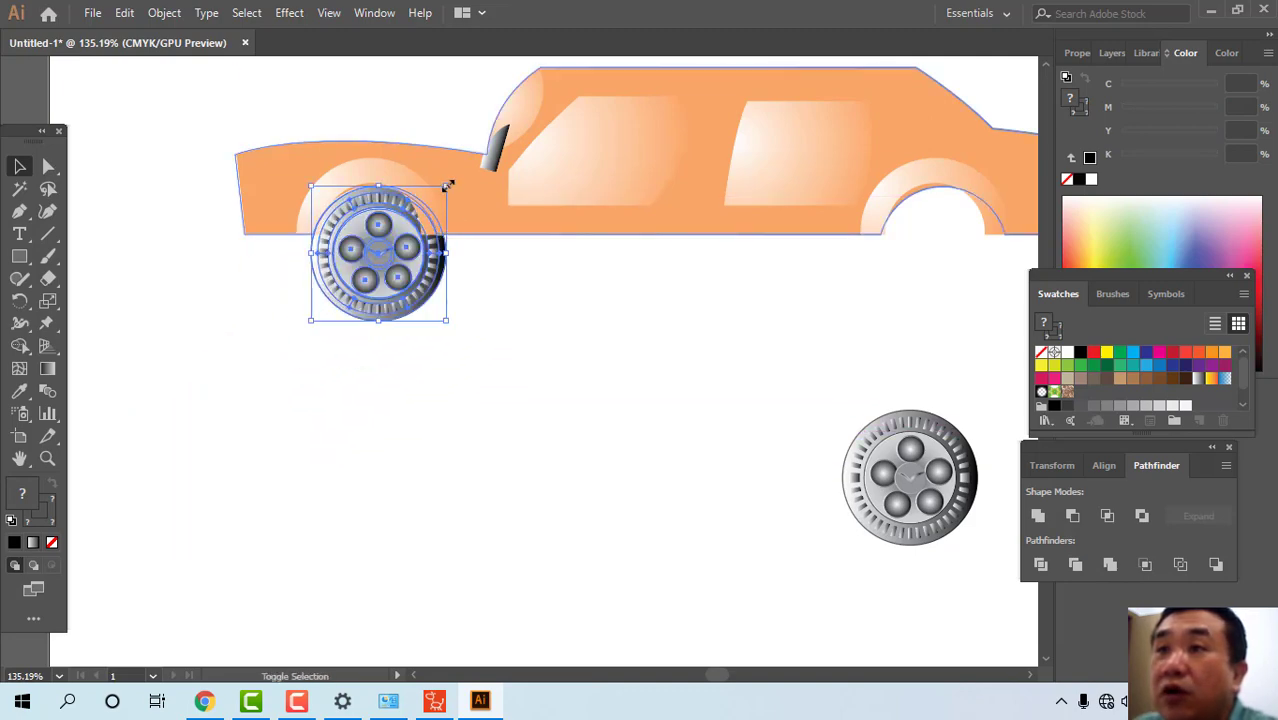
pyautogui.moveTo(448, 186); pyautogui.dragTo(419, 215)
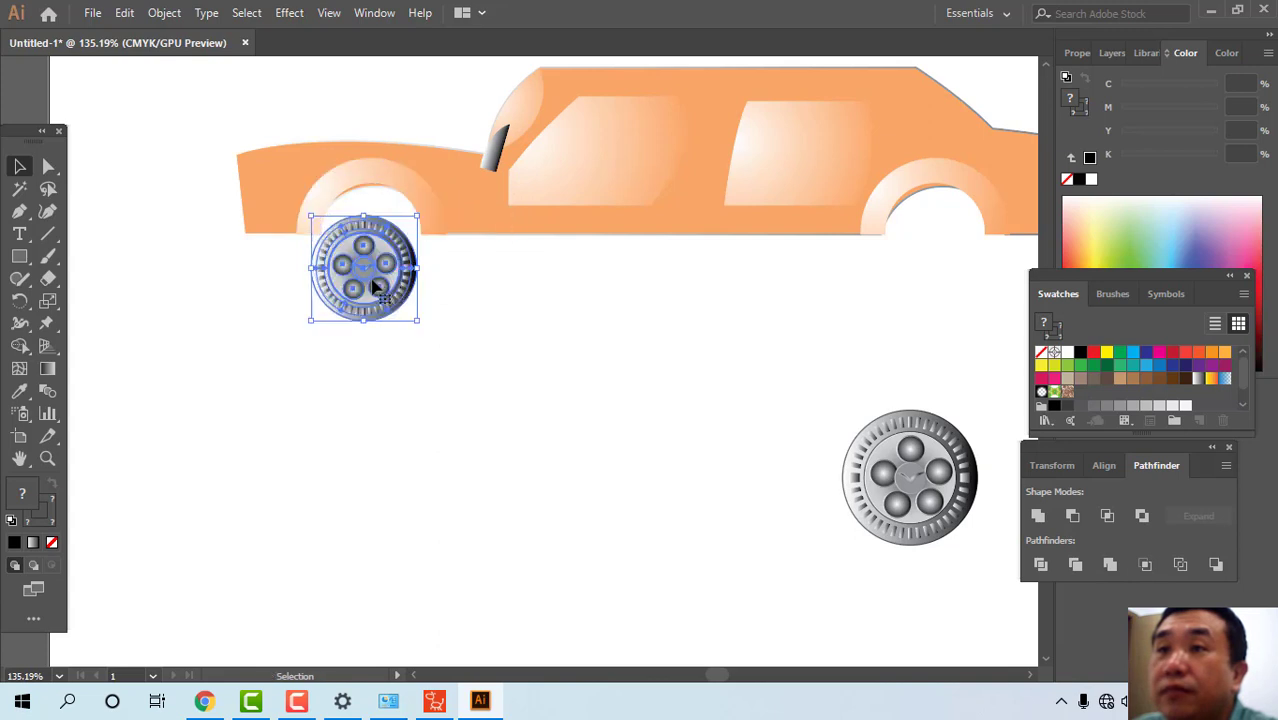
pyautogui.moveTo(376, 287); pyautogui.dragTo(384, 254)
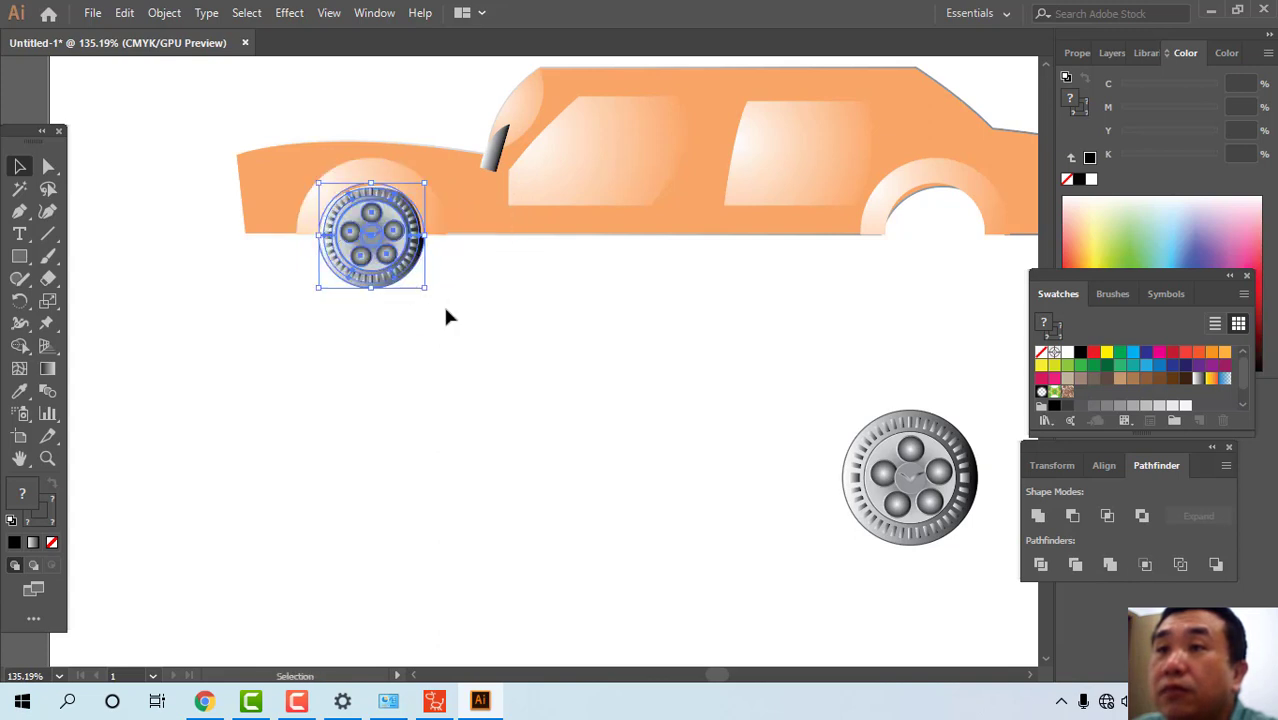
pyautogui.click(447, 317)
# - Scale the rear wheel down to match the front wheel and place it in the rear wheel arch
pyautogui.moveTo(602, 342); pyautogui.dragTo(474, 361)
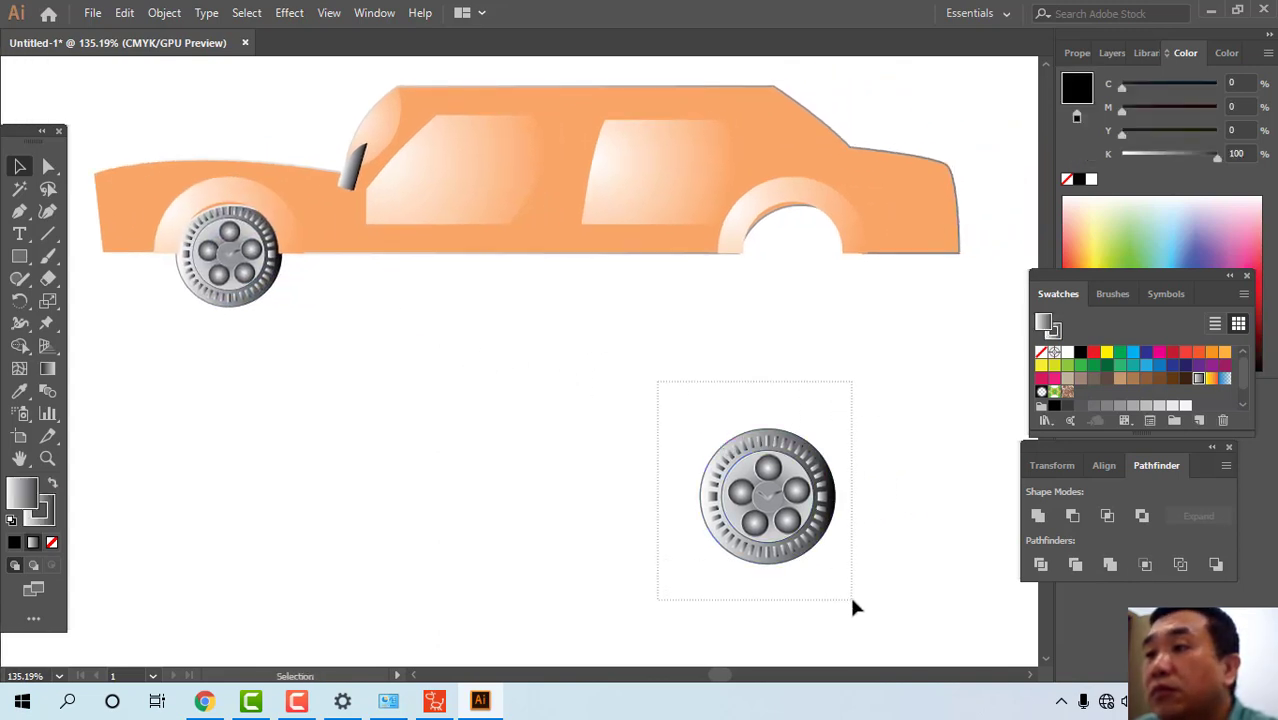
pyautogui.moveTo(853, 607); pyautogui.dragTo(852, 603)
pyautogui.moveTo(834, 430); pyautogui.dragTo(811, 456)
pyautogui.moveTo(767, 508); pyautogui.dragTo(800, 272)
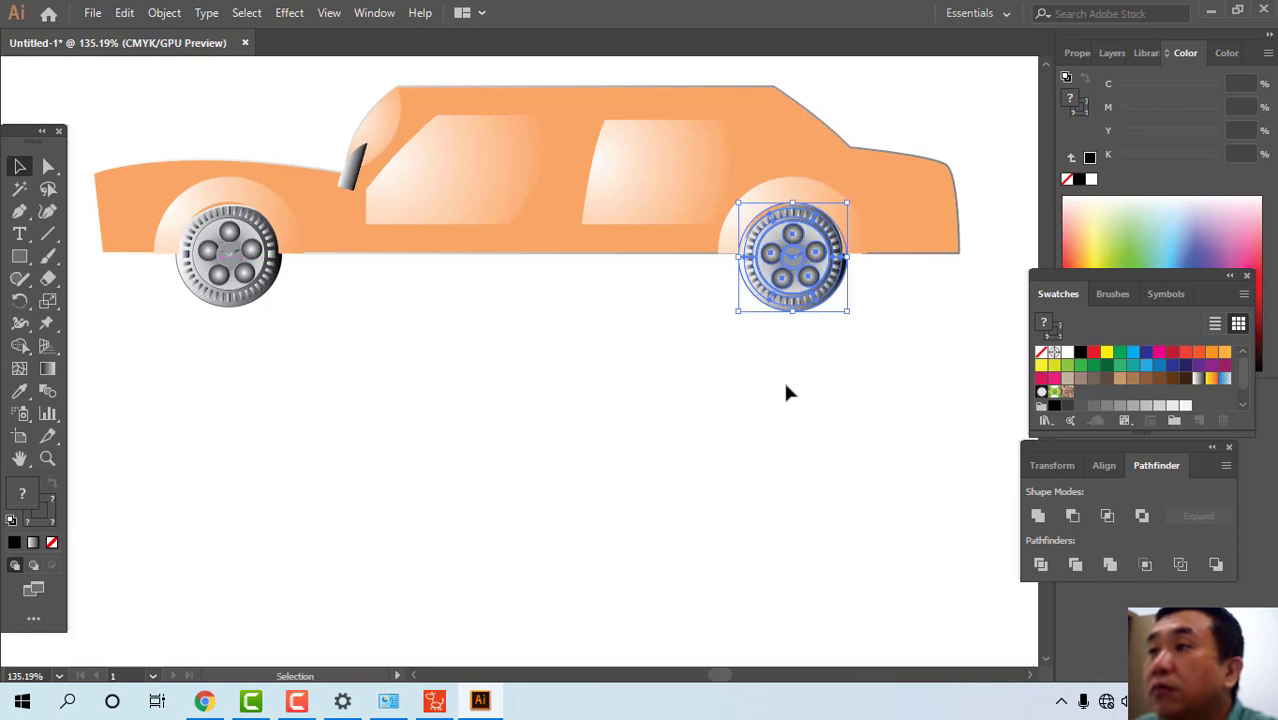
pyautogui.click(783, 390)
pyautogui.moveTo(560, 396); pyautogui.dragTo(628, 472)
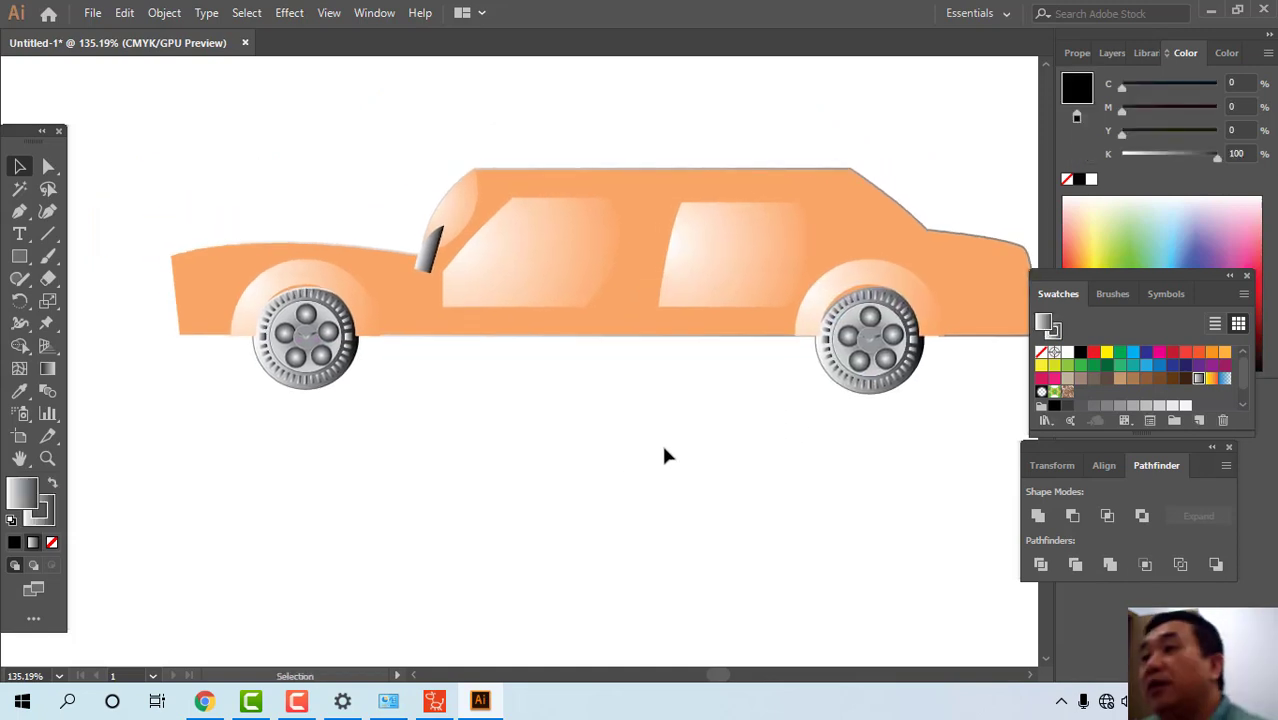
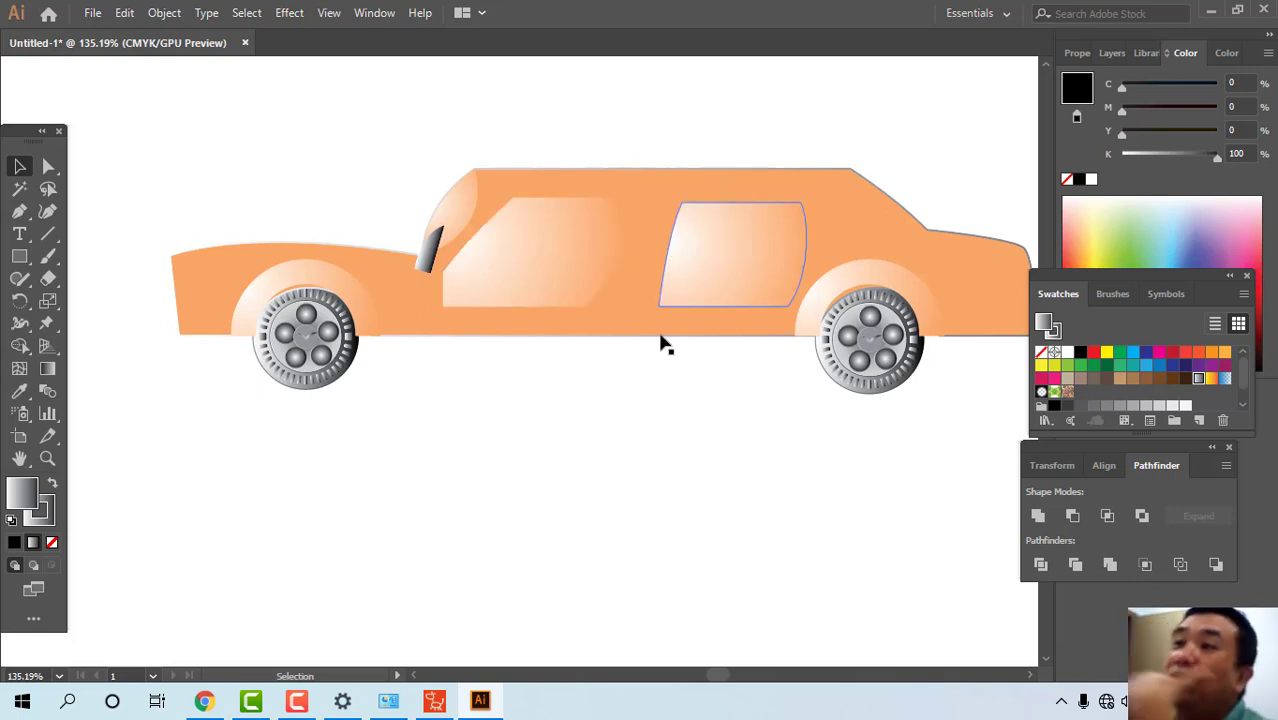
# - Move both wheels out of their arches to the empty area below the car body as separate parts
pyautogui.moveTo(685, 462); pyautogui.dragTo(613, 442)
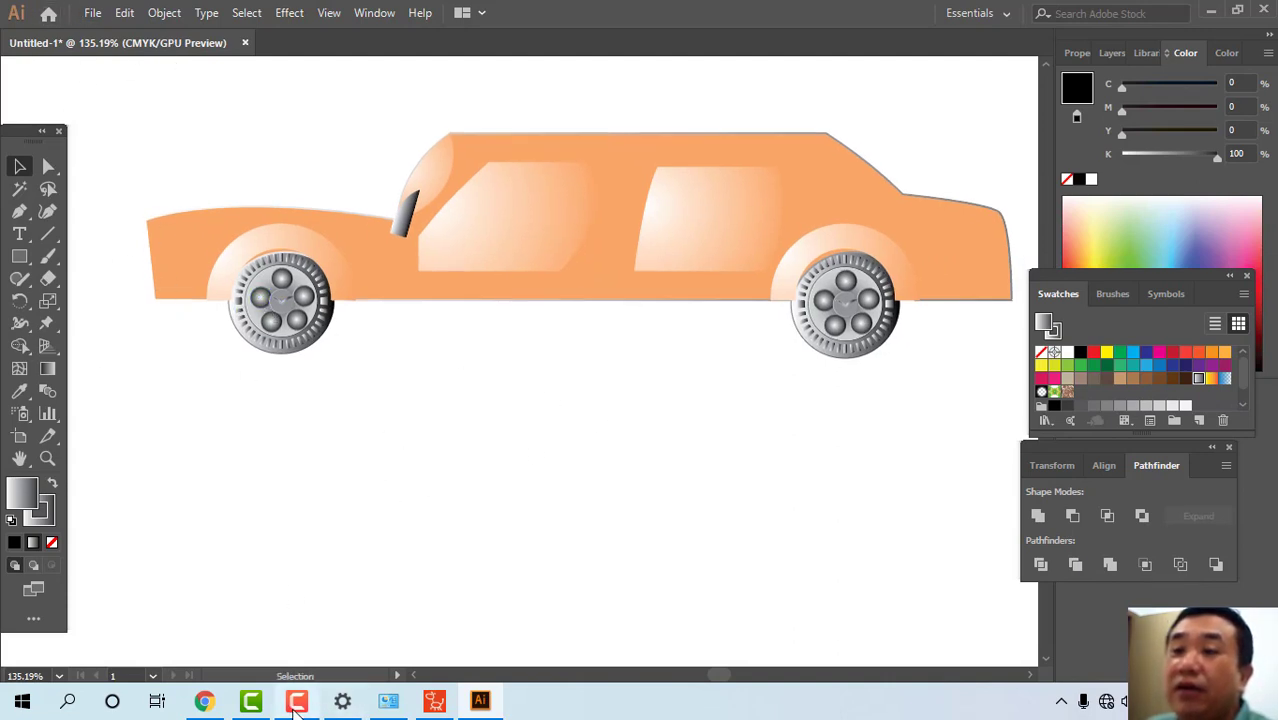
pyautogui.moveTo(434, 703)
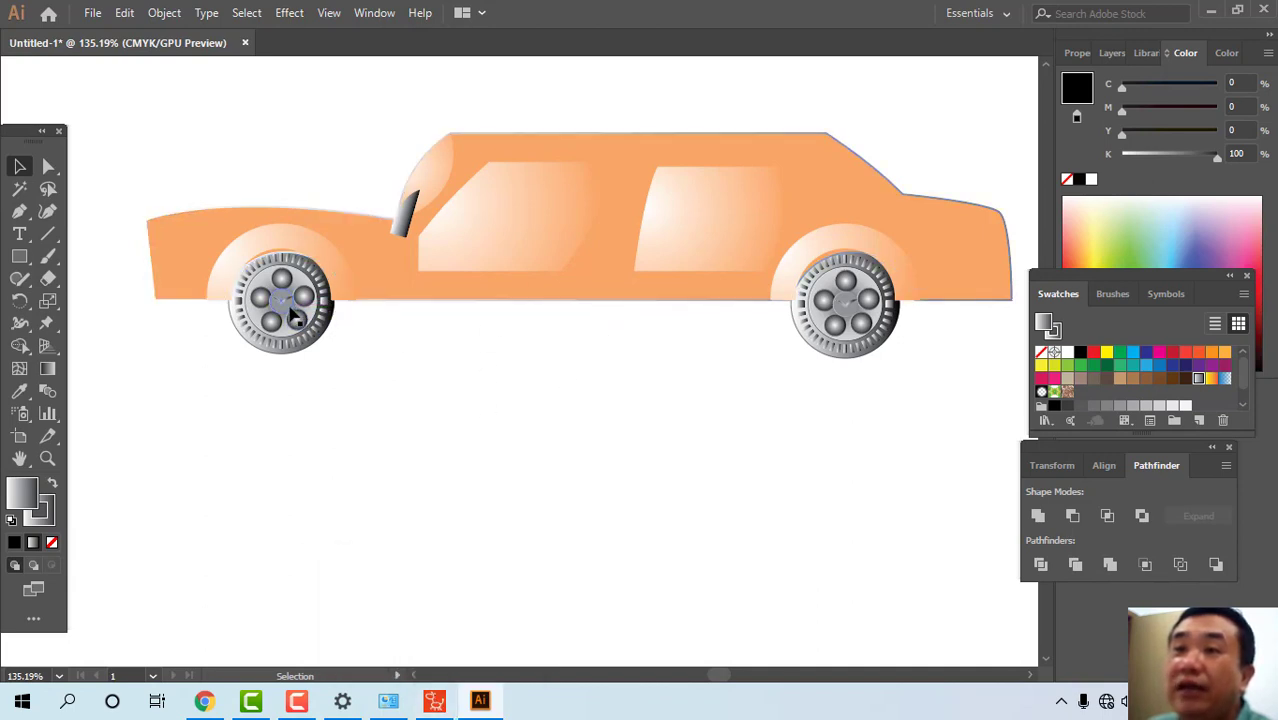
pyautogui.moveTo(294, 316); pyautogui.dragTo(359, 438)
pyautogui.moveTo(859, 327); pyautogui.dragTo(850, 425)
pyautogui.click(662, 342)
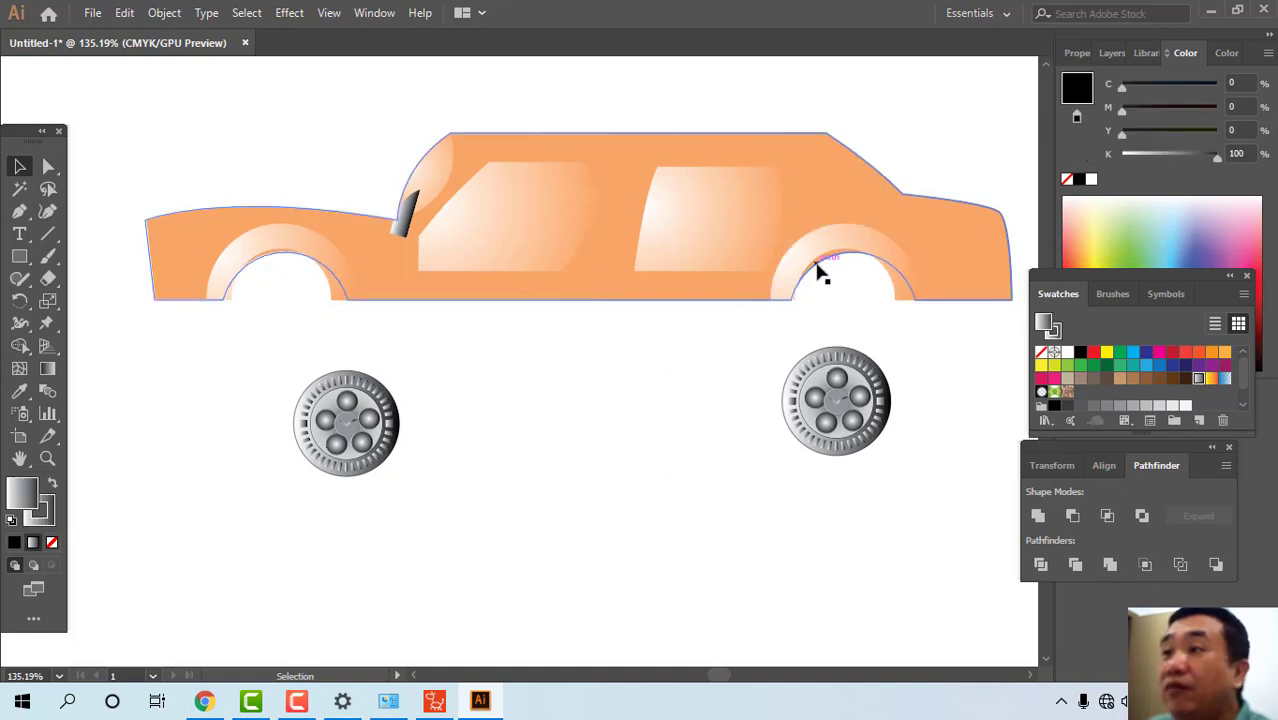
# - Move the orange car body slightly up and forward, leaving the fenders, windows and windscreen in place
pyautogui.click(822, 274)
pyautogui.click(48, 166)
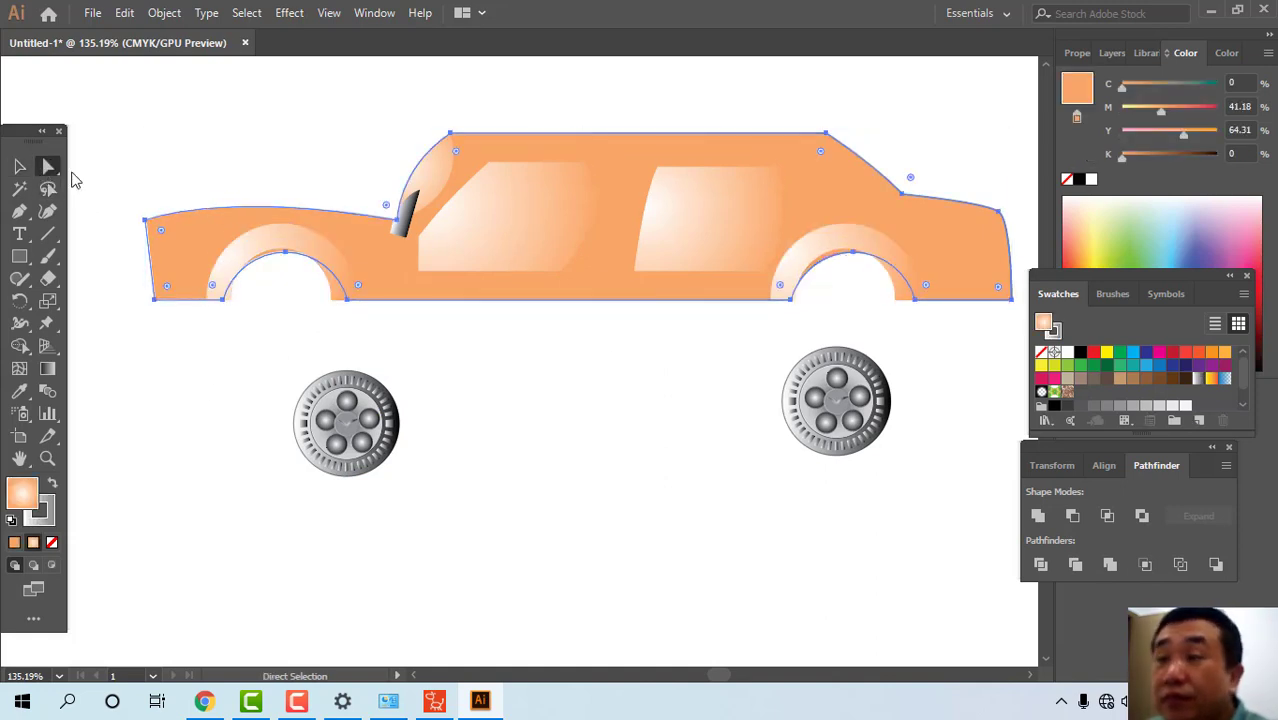
pyautogui.moveTo(850, 258); pyautogui.dragTo(845, 252)
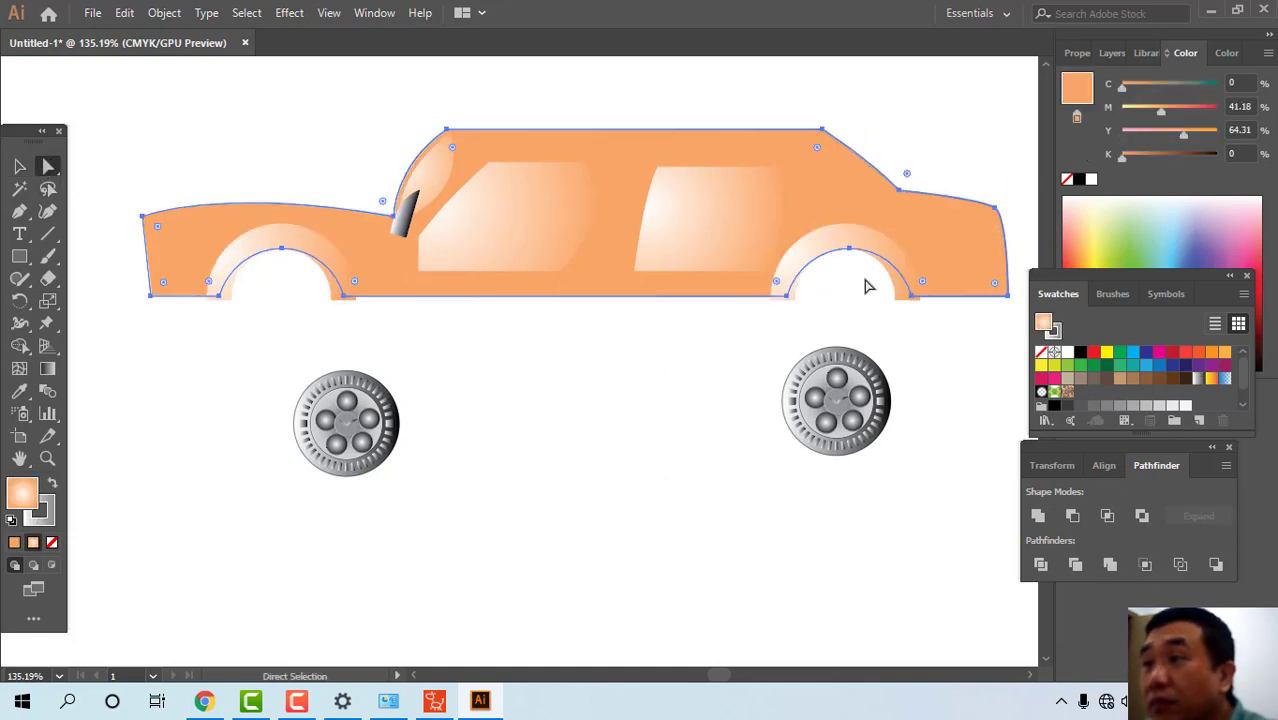
pyautogui.moveTo(910, 299)
pyautogui.mouseDown()
pyautogui.moveTo(898, 296)
pyautogui.moveTo(912, 298)
pyautogui.mouseUp()
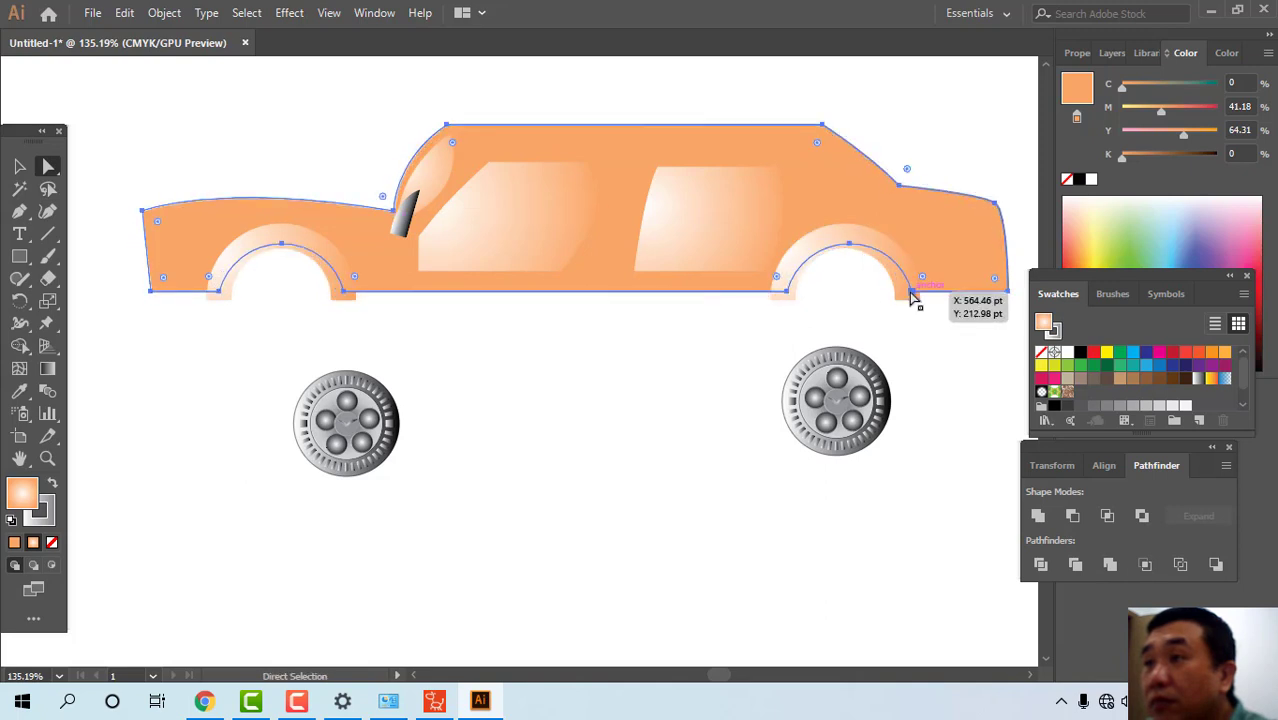
# - Realign the rear and front fender strips with the wheel arches of the raised car body
pyautogui.click(902, 298)
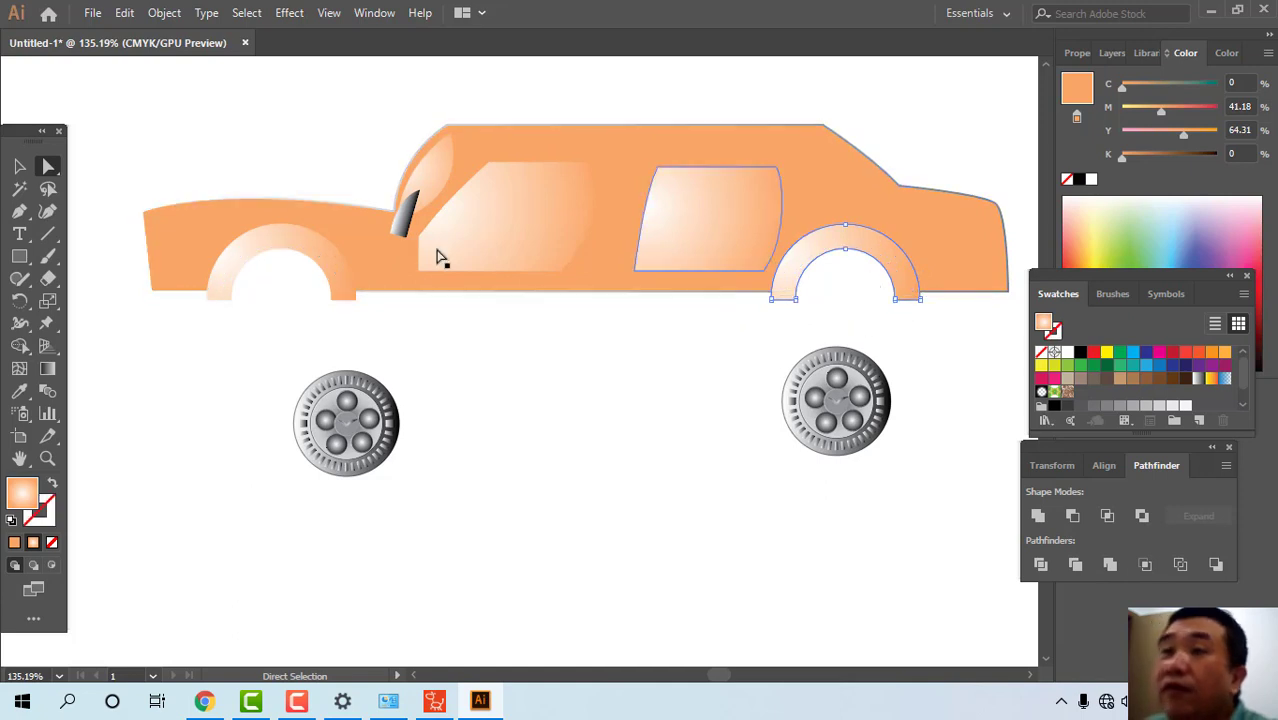
pyautogui.click(19, 166)
pyautogui.moveTo(836, 248)
pyautogui.mouseDown()
pyautogui.moveTo(850, 240)
pyautogui.moveTo(843, 258)
pyautogui.mouseUp()
pyautogui.click(834, 321)
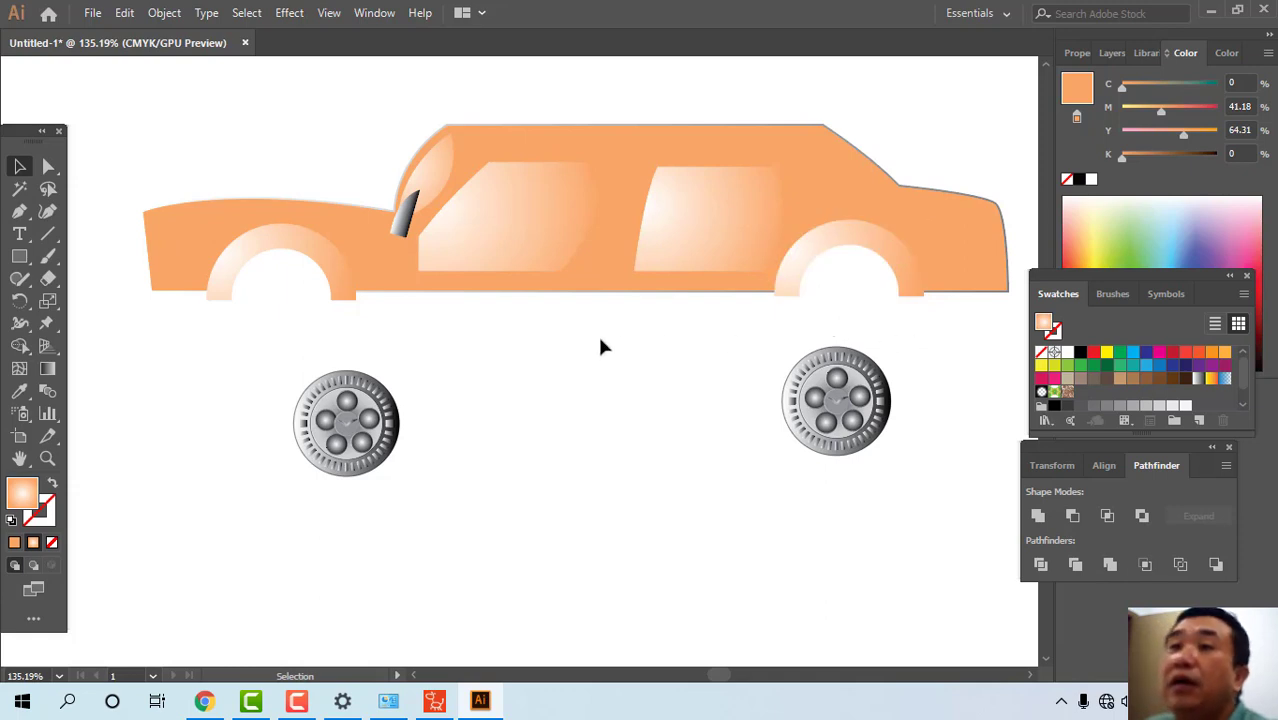
pyautogui.click(343, 289)
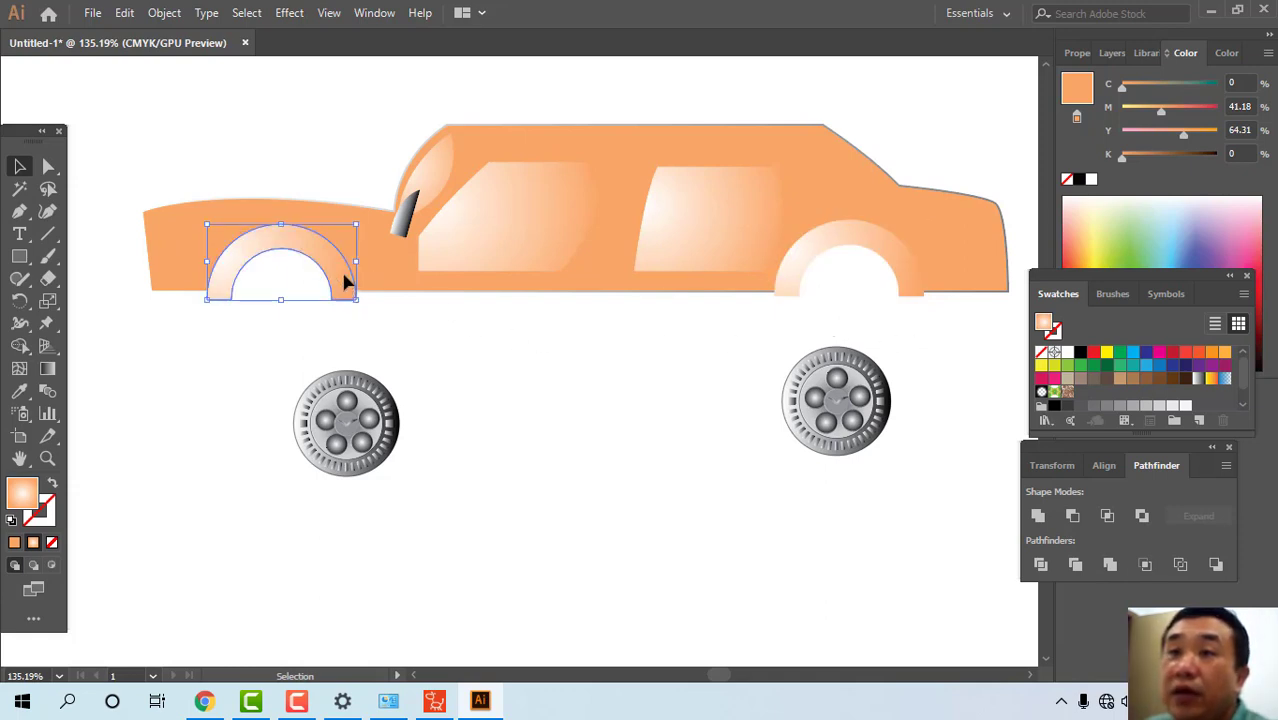
pyautogui.moveTo(343, 277)
pyautogui.mouseDown()
pyautogui.moveTo(365, 255)
pyautogui.moveTo(346, 280)
pyautogui.mouseUp()
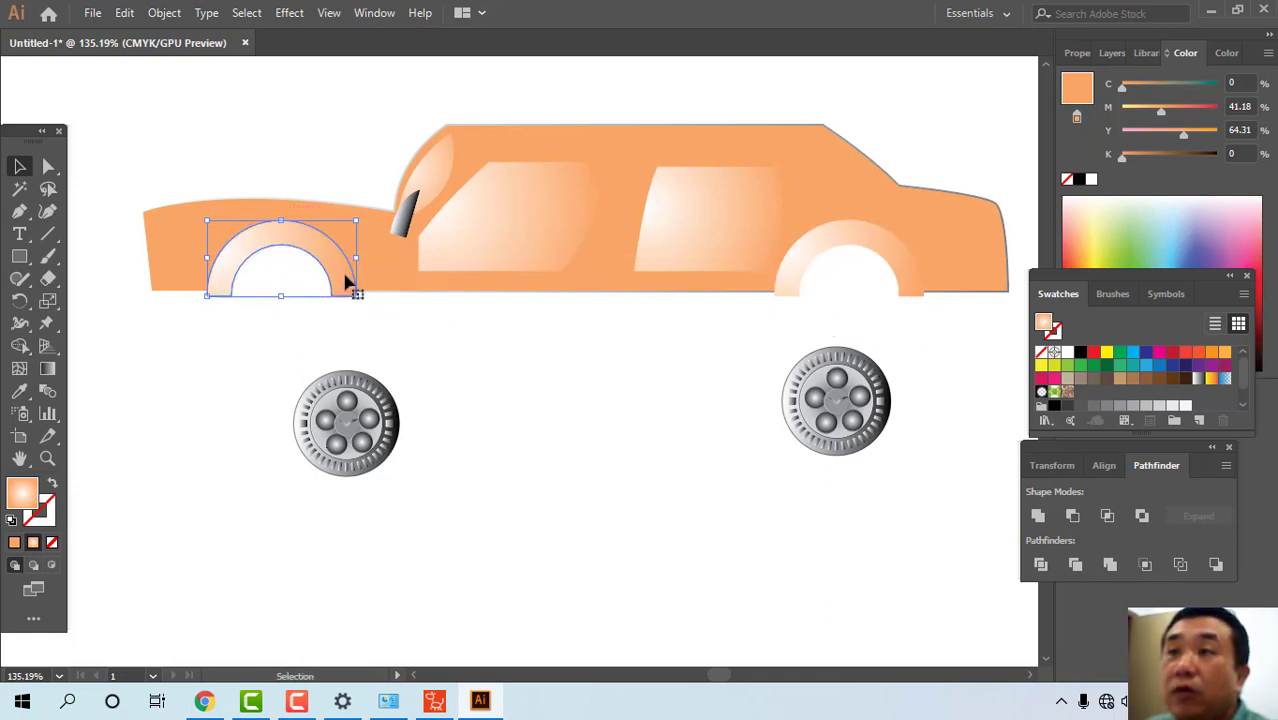
pyautogui.click(525, 313)
pyautogui.press('space')
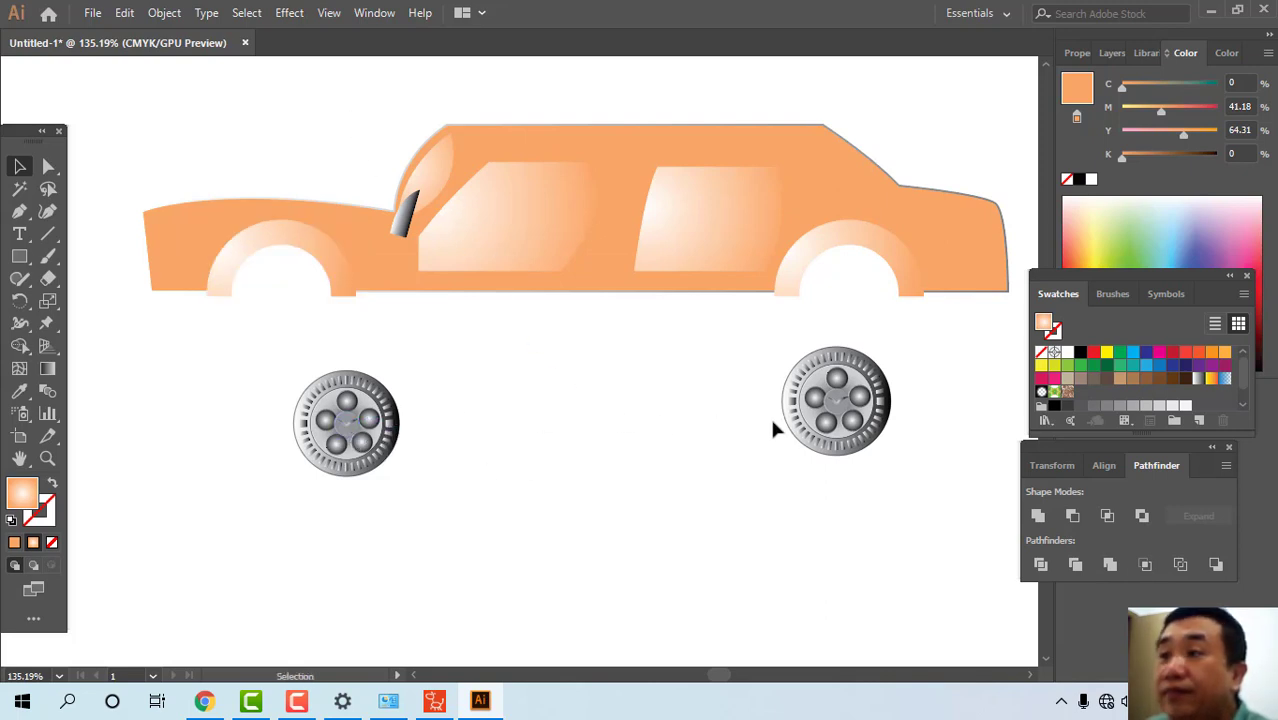
# - Ungroup the rear wheel and move its grey hub disc onto the car's nose as a headlight
pyautogui.click(847, 414)
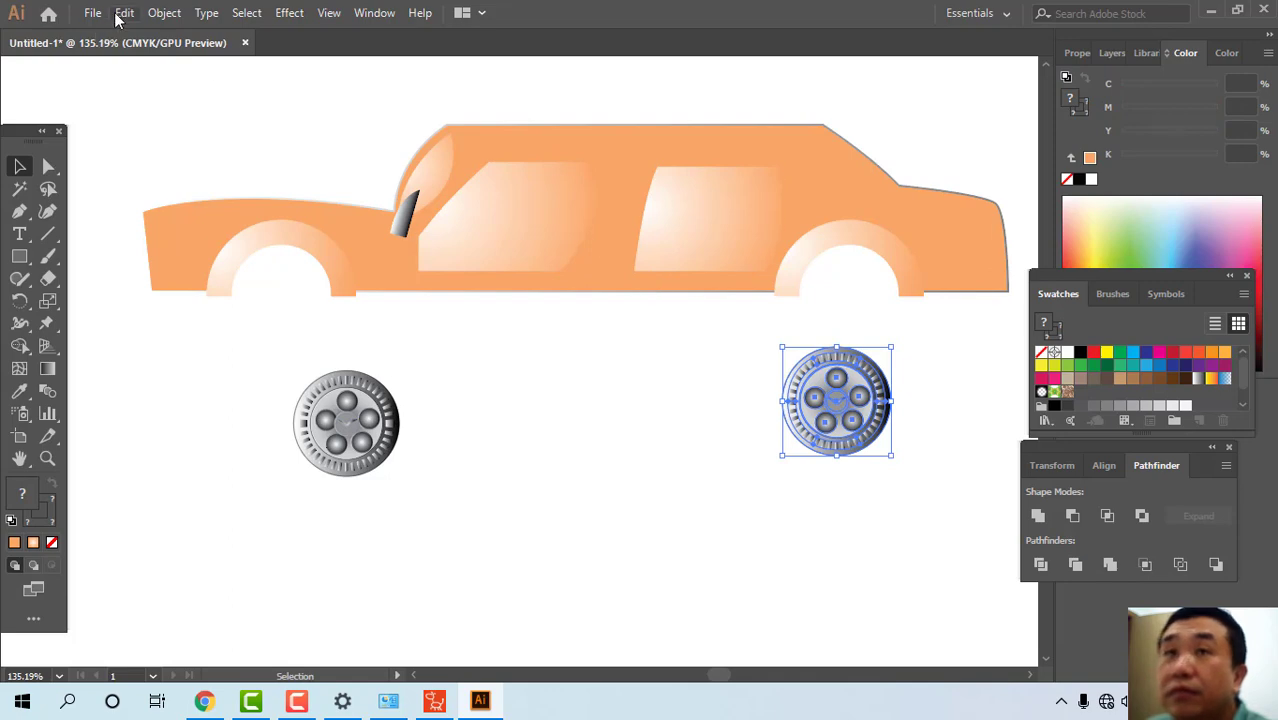
pyautogui.click(164, 13)
pyautogui.click(240, 97)
pyautogui.click(456, 340)
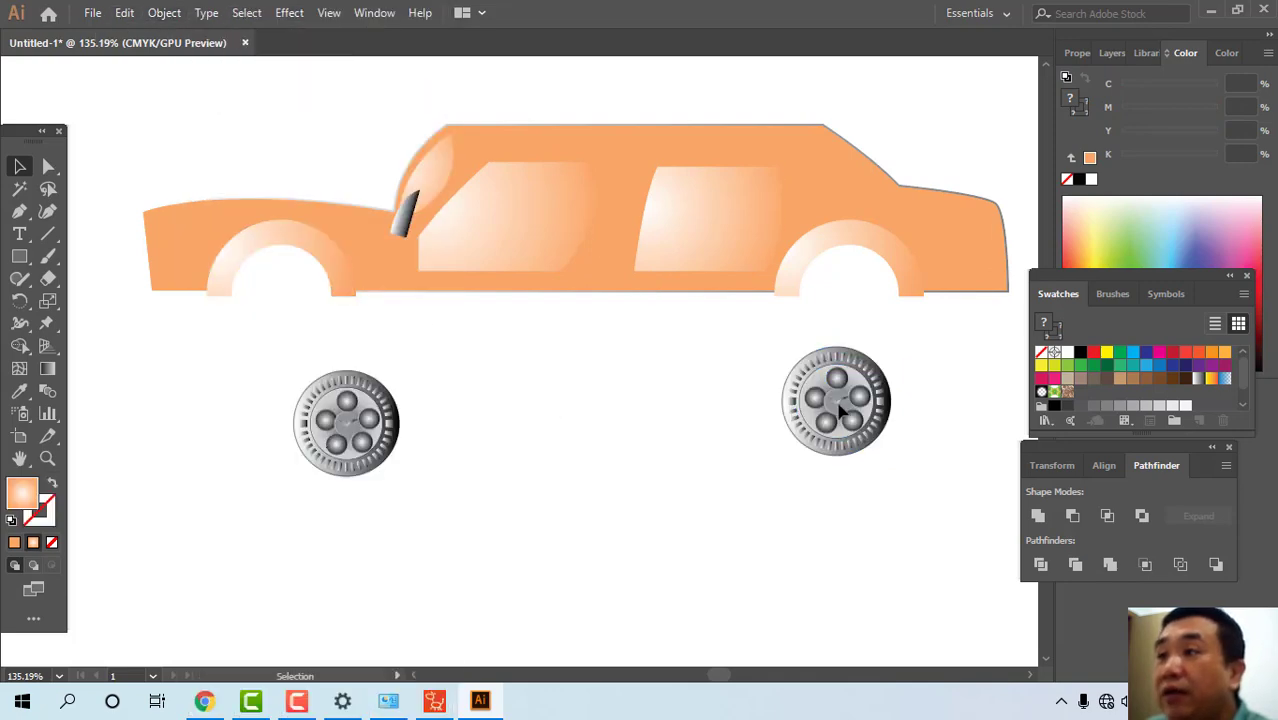
pyautogui.click(838, 410)
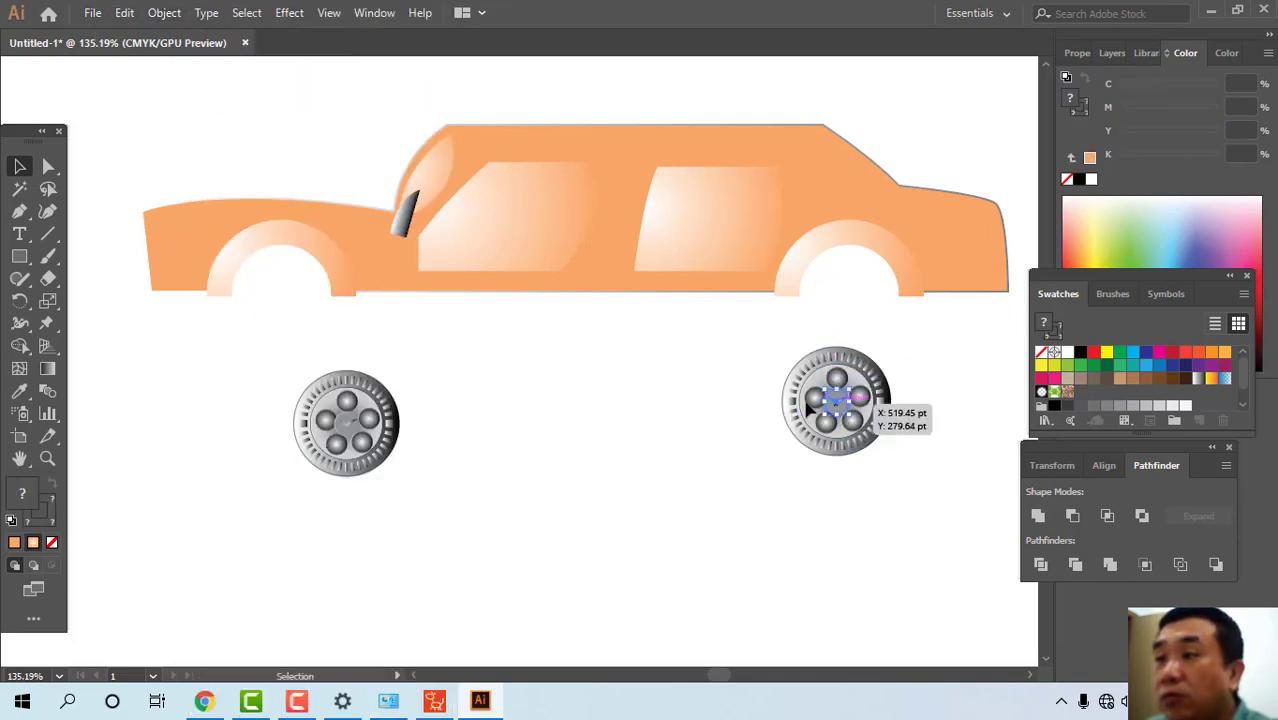
pyautogui.moveTo(808, 408); pyautogui.dragTo(612, 402)
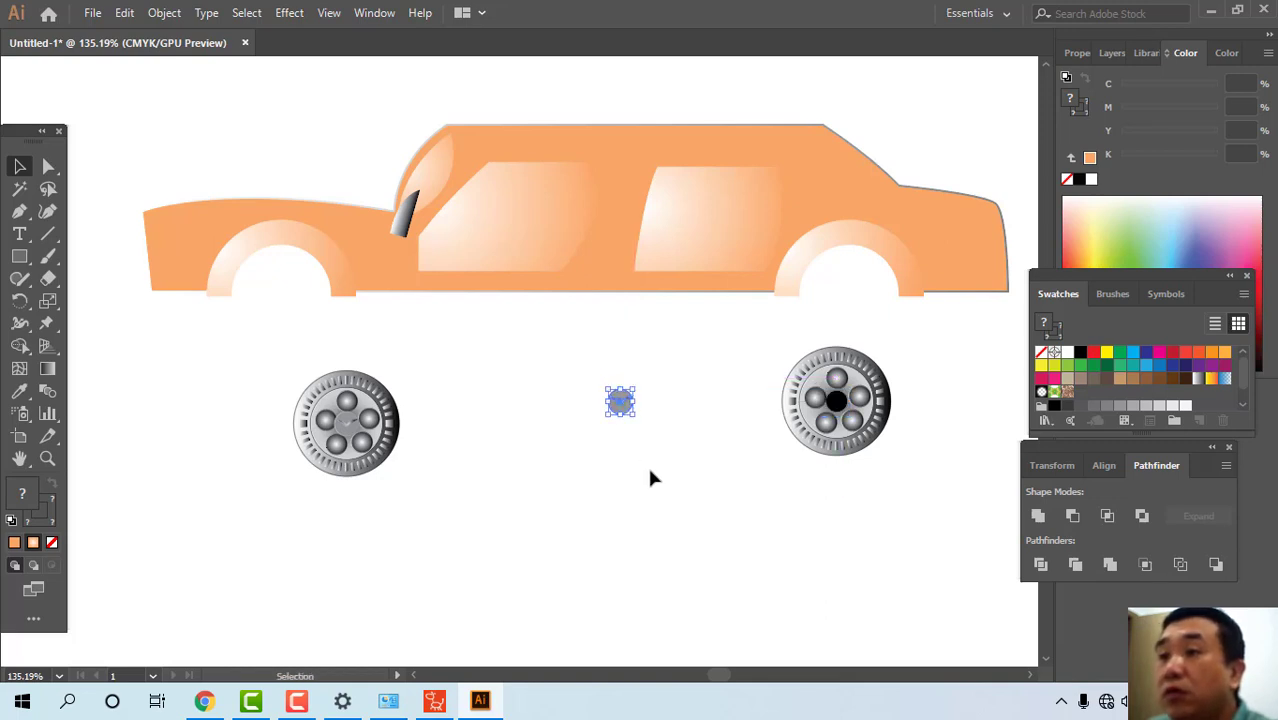
pyautogui.moveTo(572, 346); pyautogui.dragTo(172, 238)
pyautogui.click(551, 425)
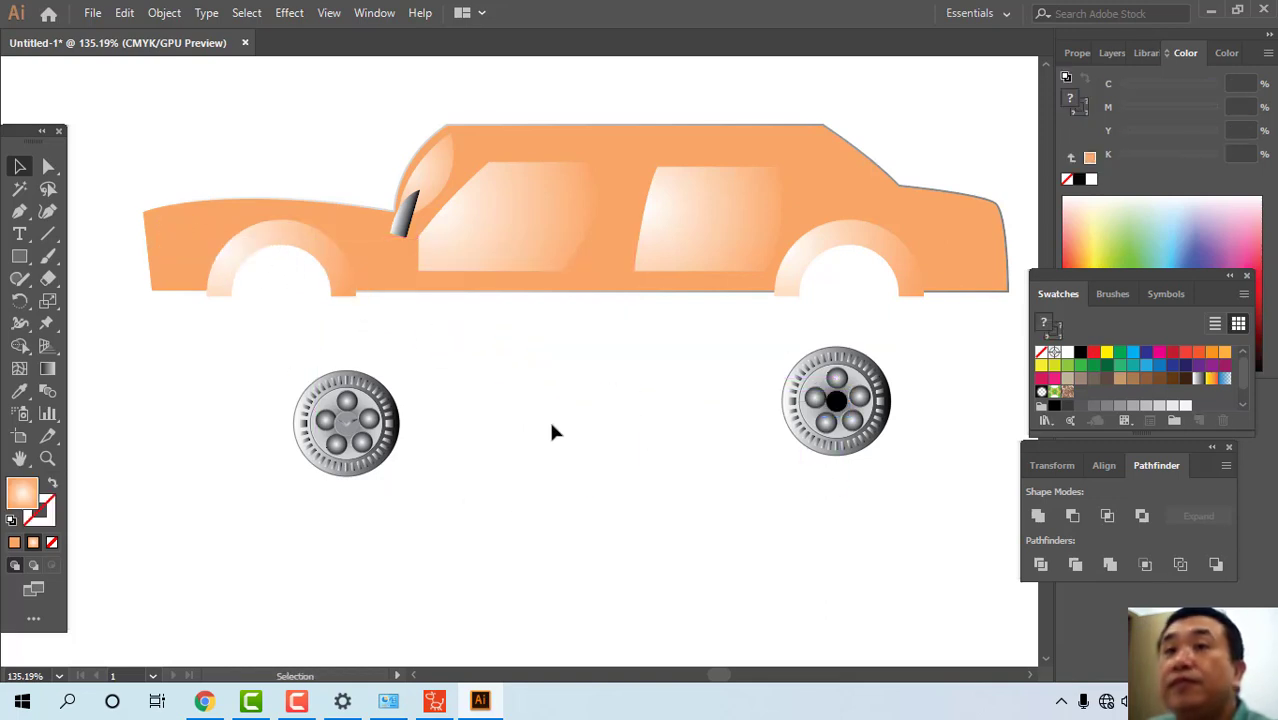
# - Send the orange car body behind the other parts to uncover the headlight disc
pyautogui.click(180, 256)
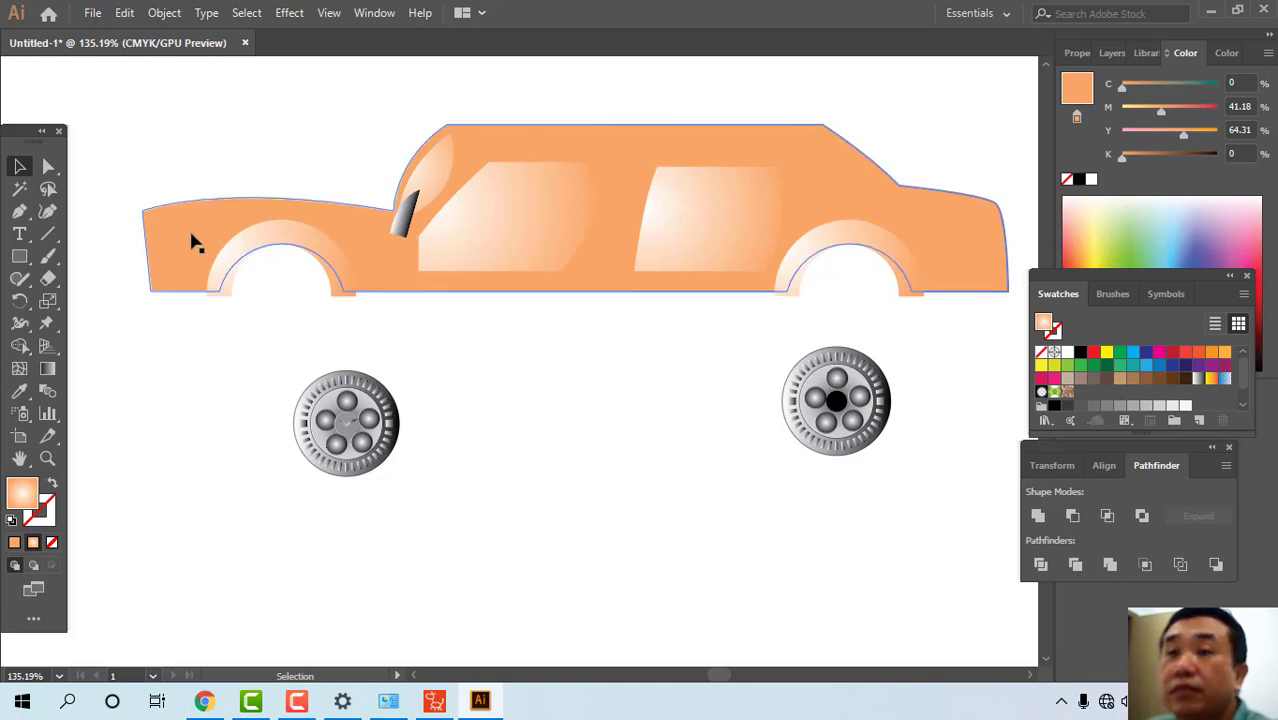
pyautogui.click(199, 231)
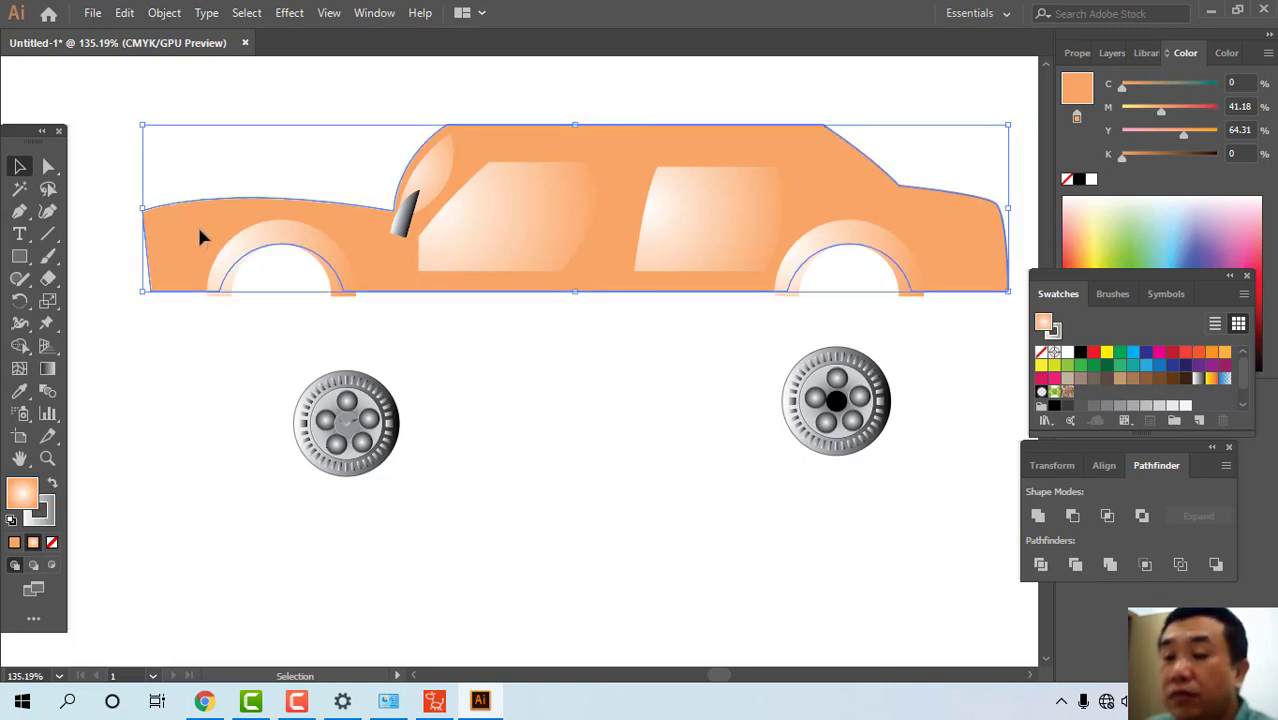
pyautogui.press('ctrl')
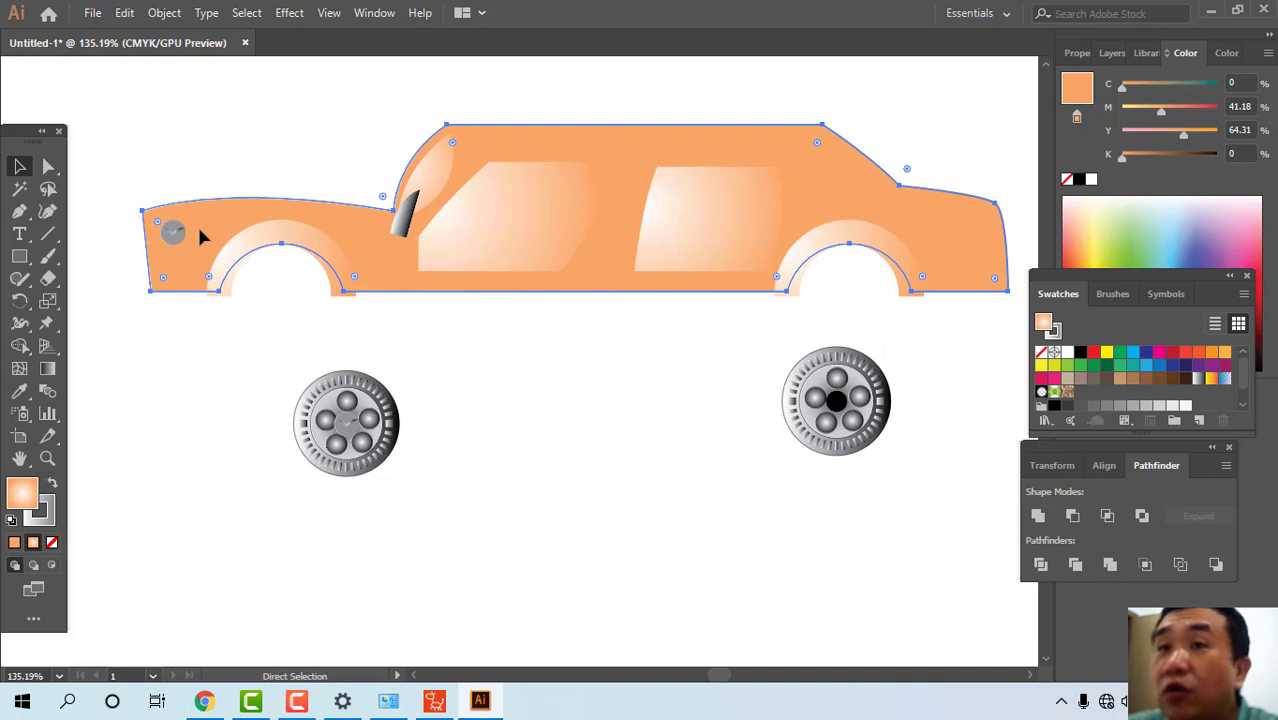
pyautogui.click(602, 380)
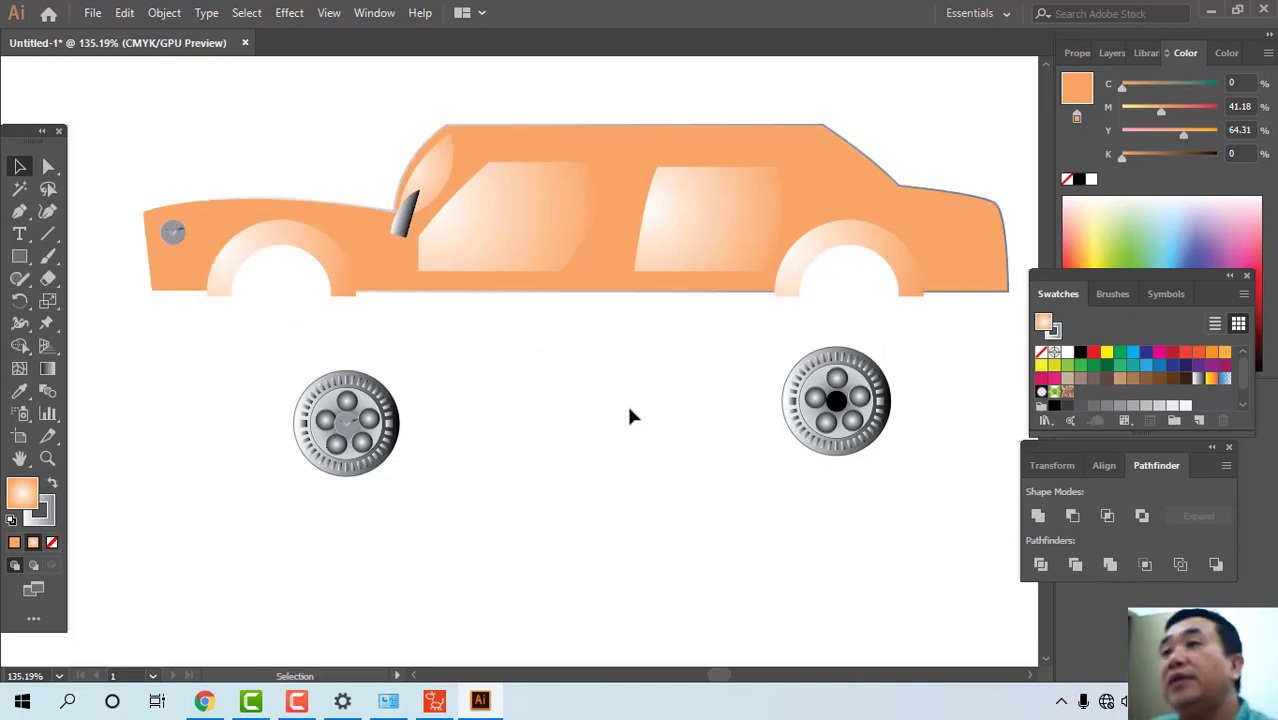
pyautogui.press('space')
pyautogui.moveTo(634, 455); pyautogui.dragTo(632, 454)
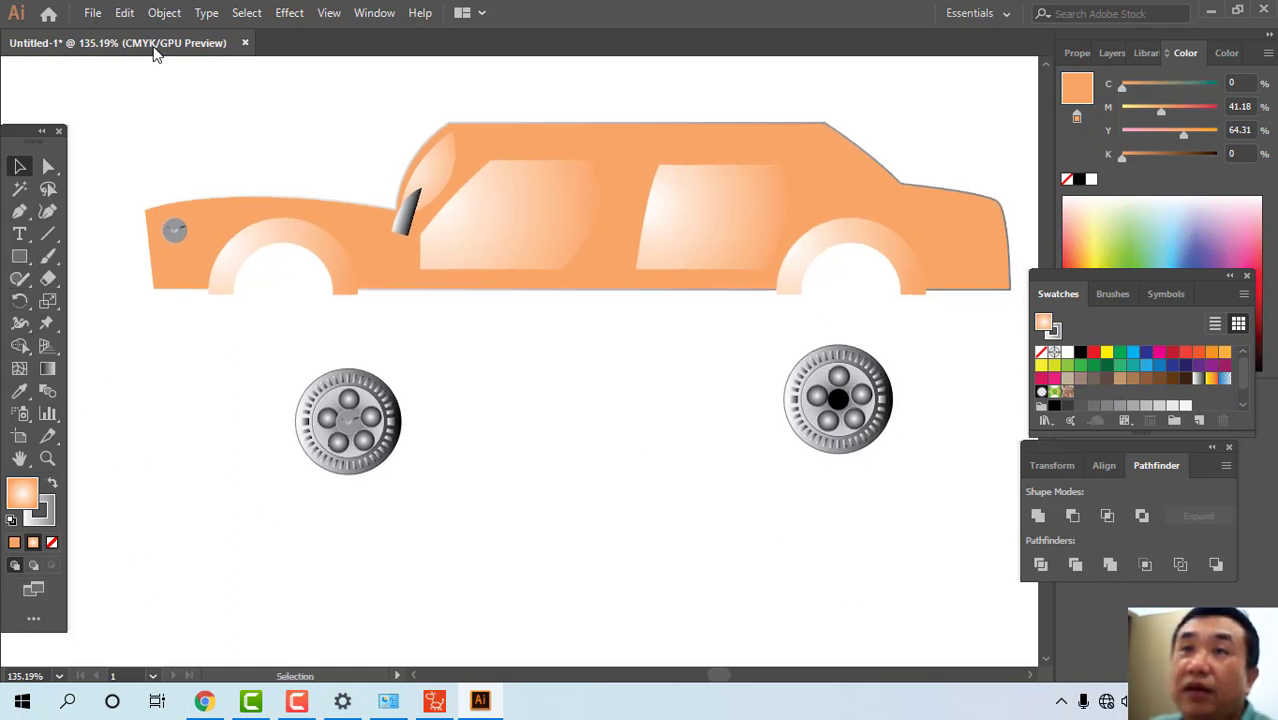
# - Shrink the artboard's height with the Artboard tool to enclose only the car body, and delete the stray second artboard
pyautogui.click(19, 436)
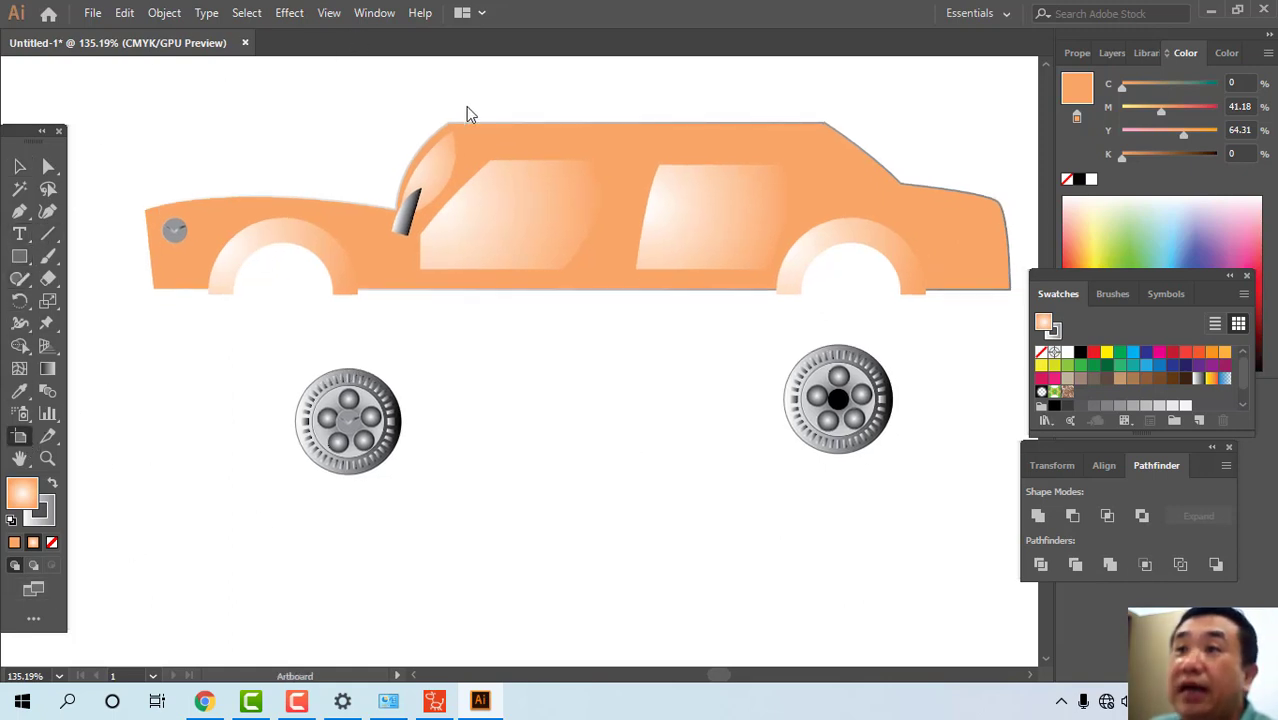
pyautogui.moveTo(593, 439); pyautogui.dragTo(593, 416)
pyautogui.hotkey('ctrl', '-')
pyautogui.hotkey('ctrl', '-')
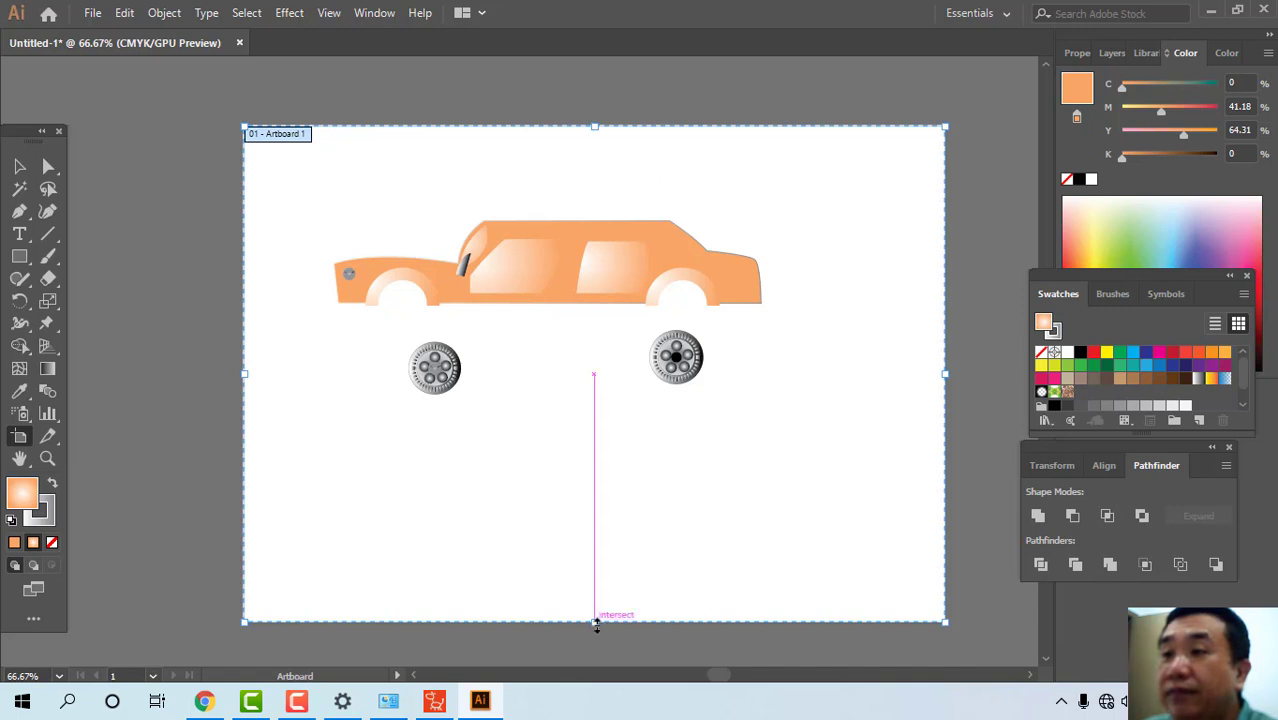
pyautogui.moveTo(595, 622); pyautogui.dragTo(595, 318)
pyautogui.moveTo(595, 128); pyautogui.dragTo(595, 214)
pyautogui.moveTo(952, 267); pyautogui.dragTo(856, 281)
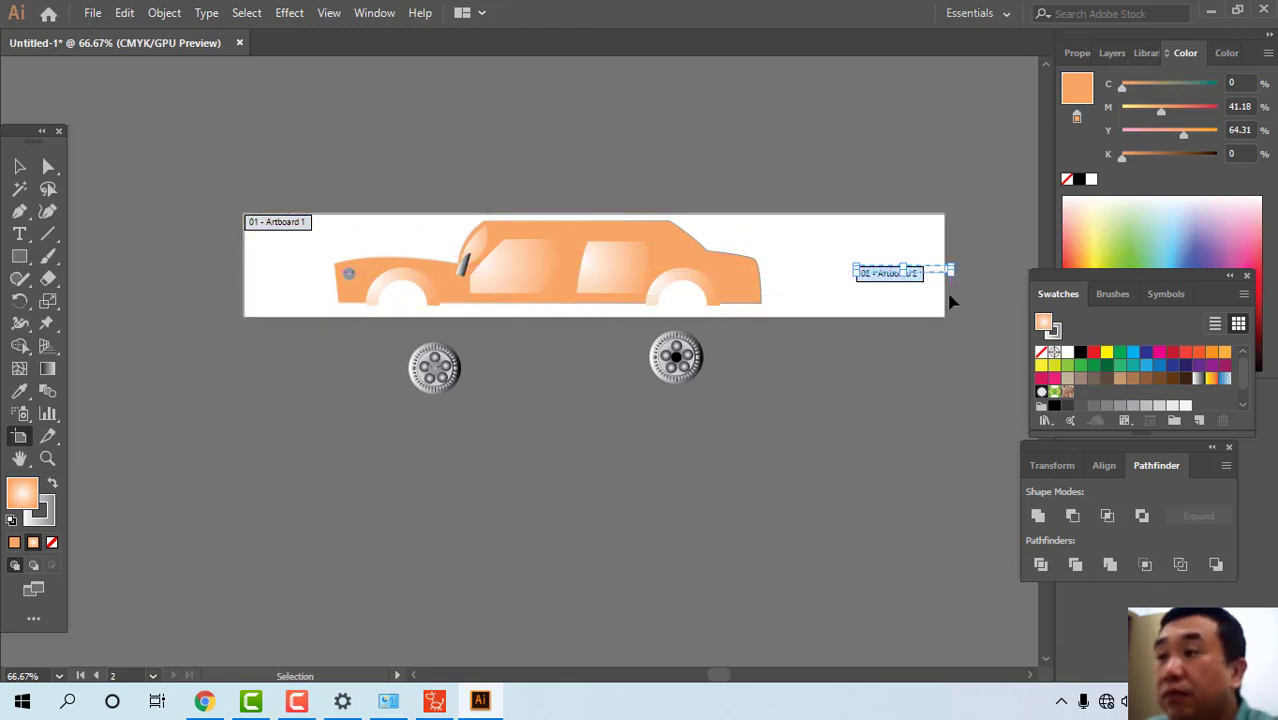
pyautogui.press('Delete')
# - Trim the artboard's width to the car's nose and tail, and tighten its upper and lower edges to the body
pyautogui.moveTo(944, 266); pyautogui.dragTo(766, 265)
pyautogui.moveTo(245, 266); pyautogui.dragTo(245, 267)
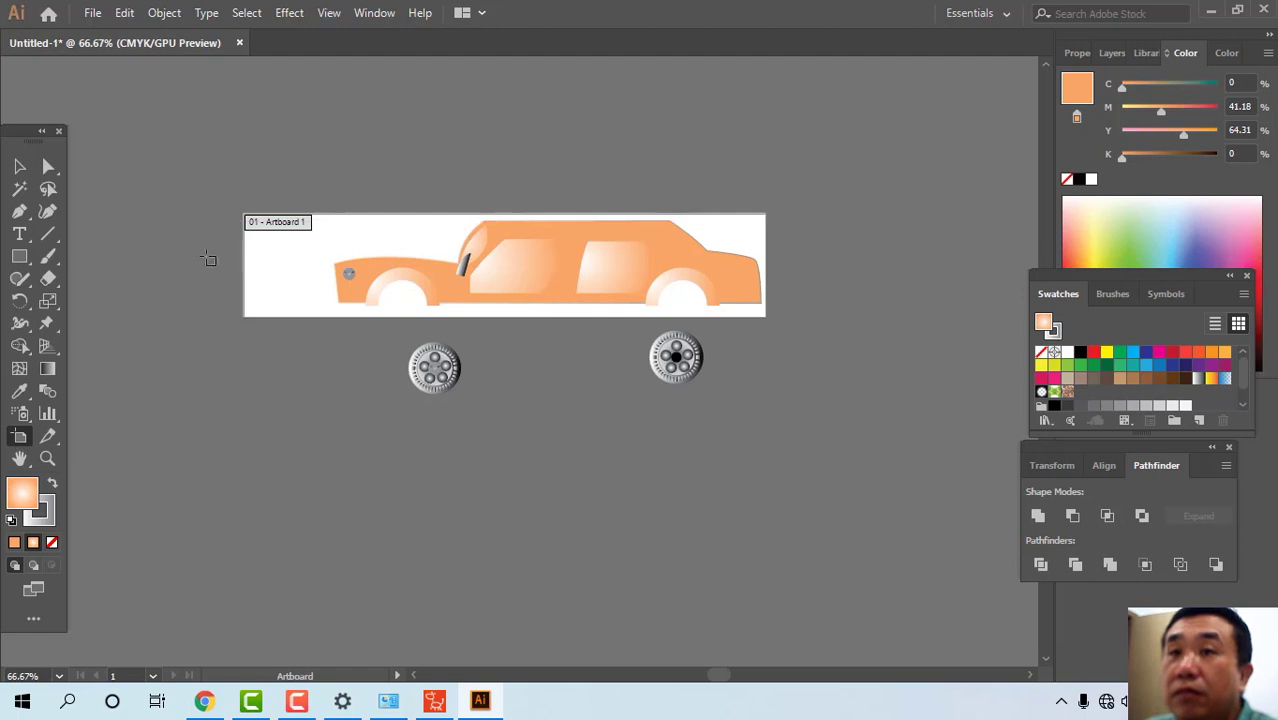
pyautogui.moveTo(246, 266); pyautogui.dragTo(335, 265)
pyautogui.moveTo(552, 216); pyautogui.dragTo(552, 222)
pyautogui.moveTo(552, 320); pyautogui.dragTo(552, 309)
pyautogui.click(19, 166)
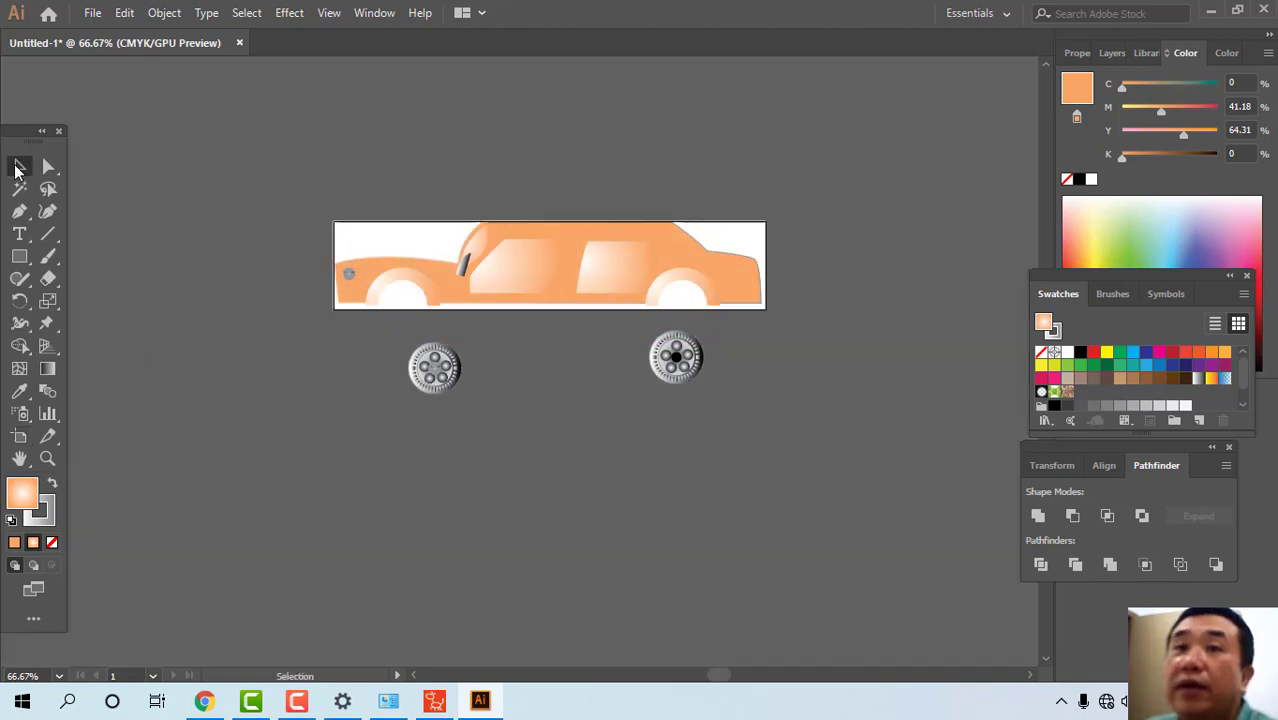
# - Start an export and create a destination folder named DAY RIGGING on the Desktop
pyautogui.click(92, 12)
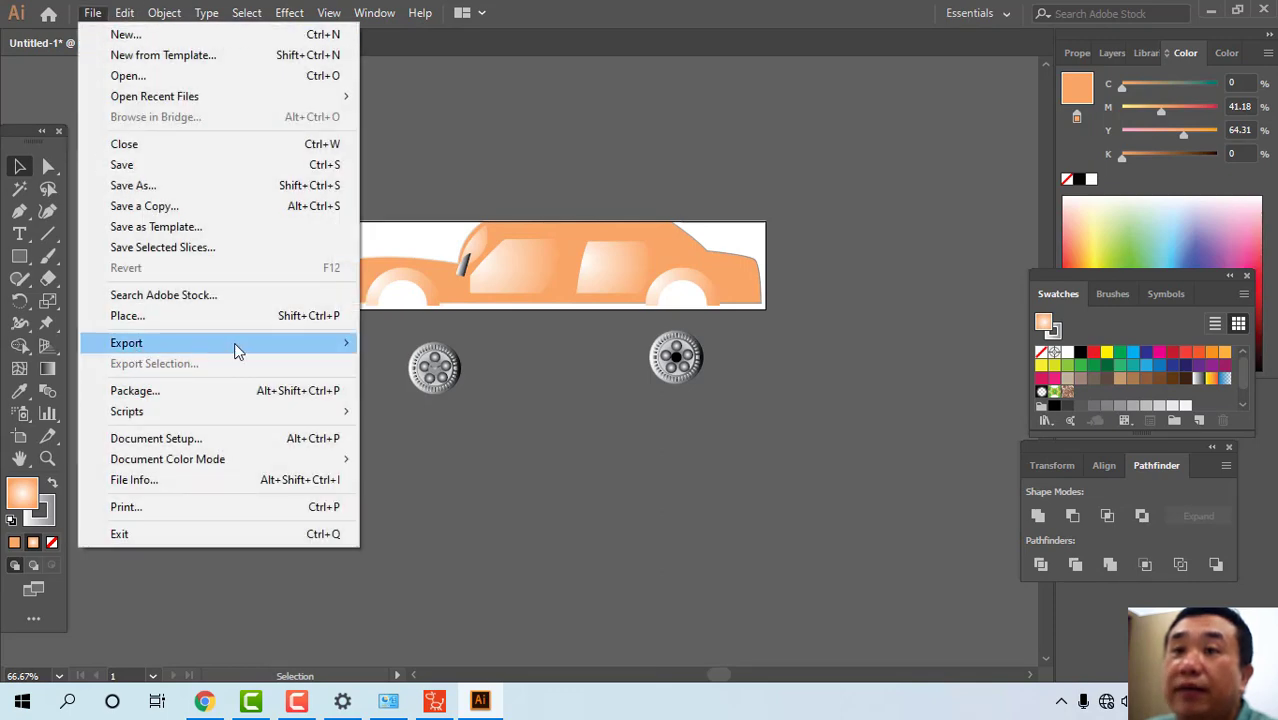
pyautogui.click(420, 363)
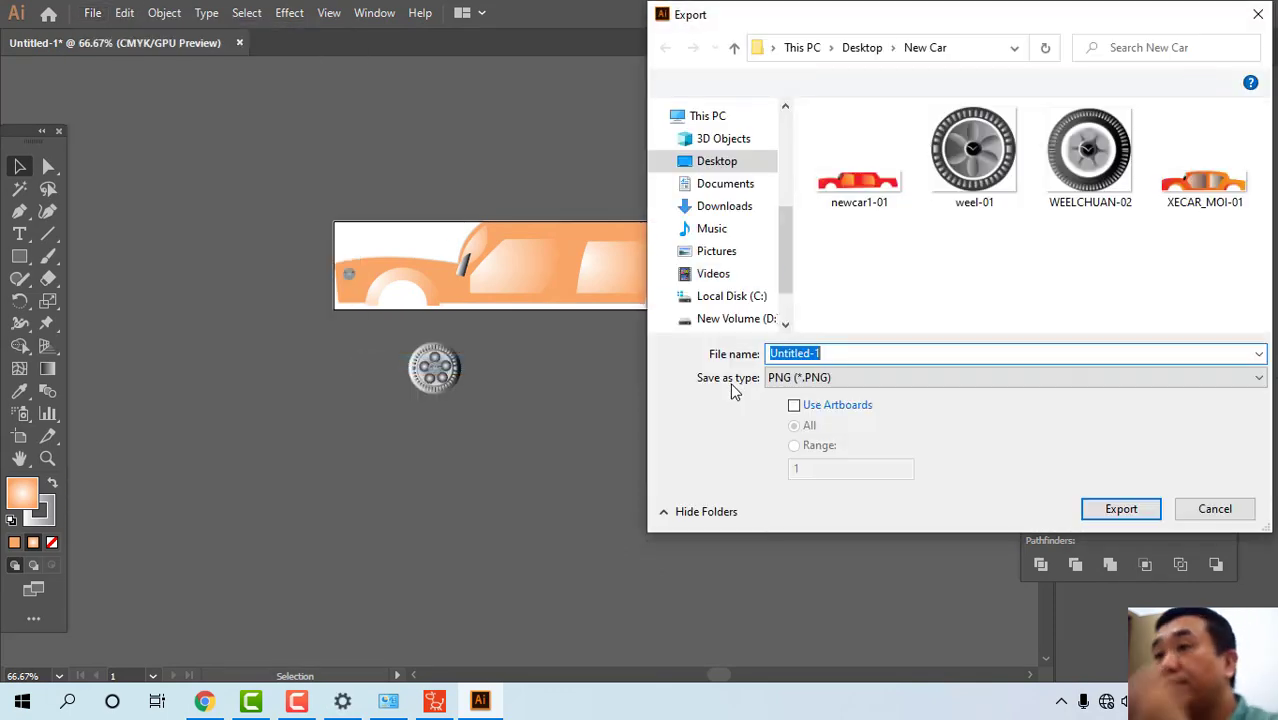
pyautogui.click(866, 49)
pyautogui.rightClick(852, 190)
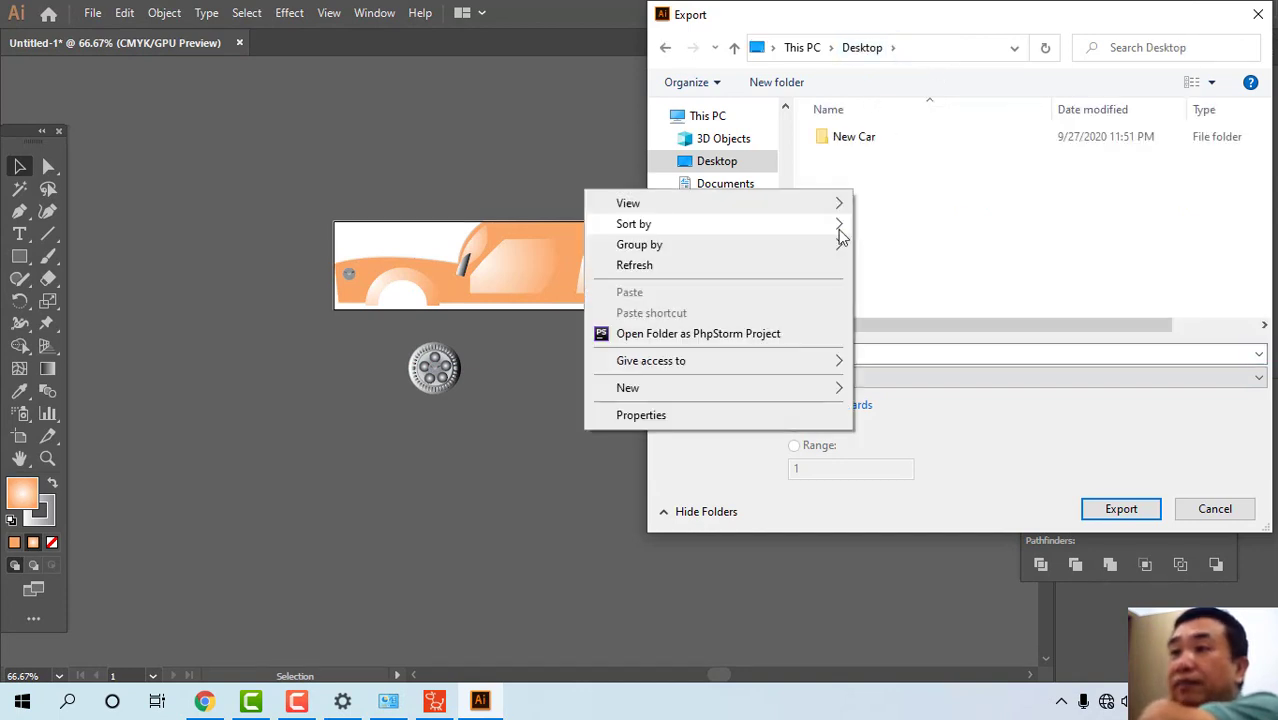
pyautogui.moveTo(780, 392)
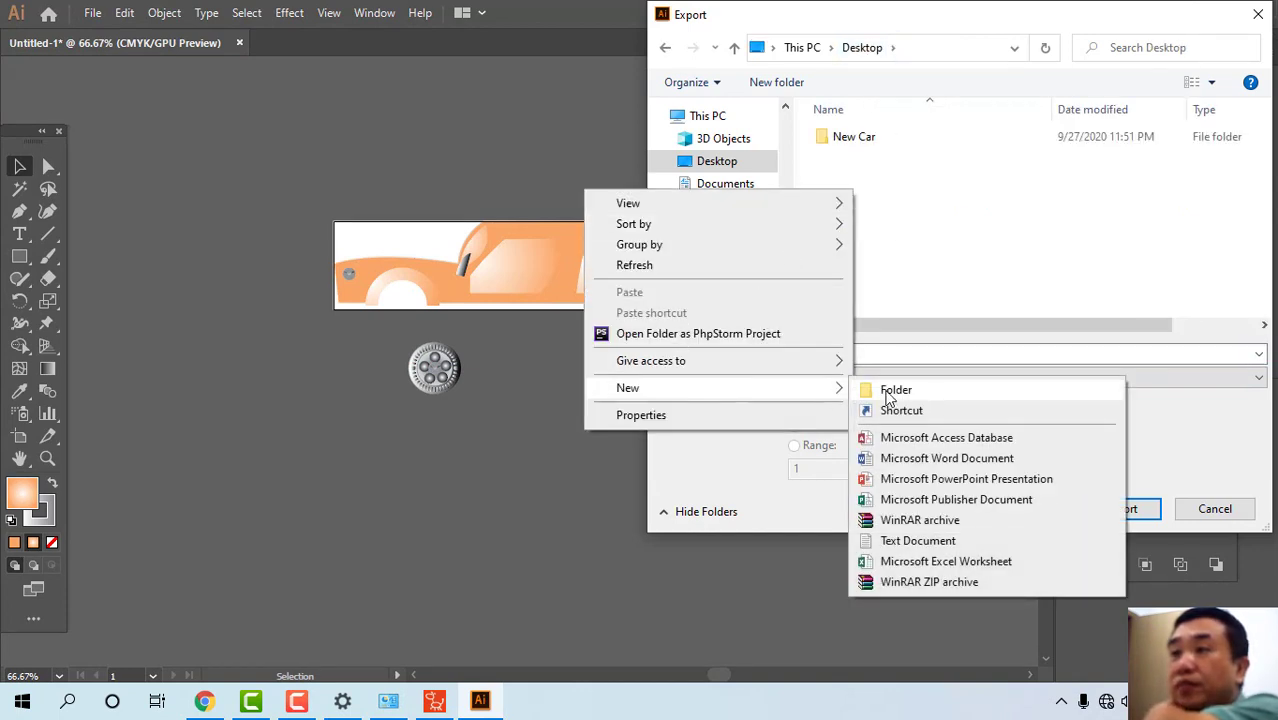
pyautogui.click(888, 390)
pyautogui.write('DAY')
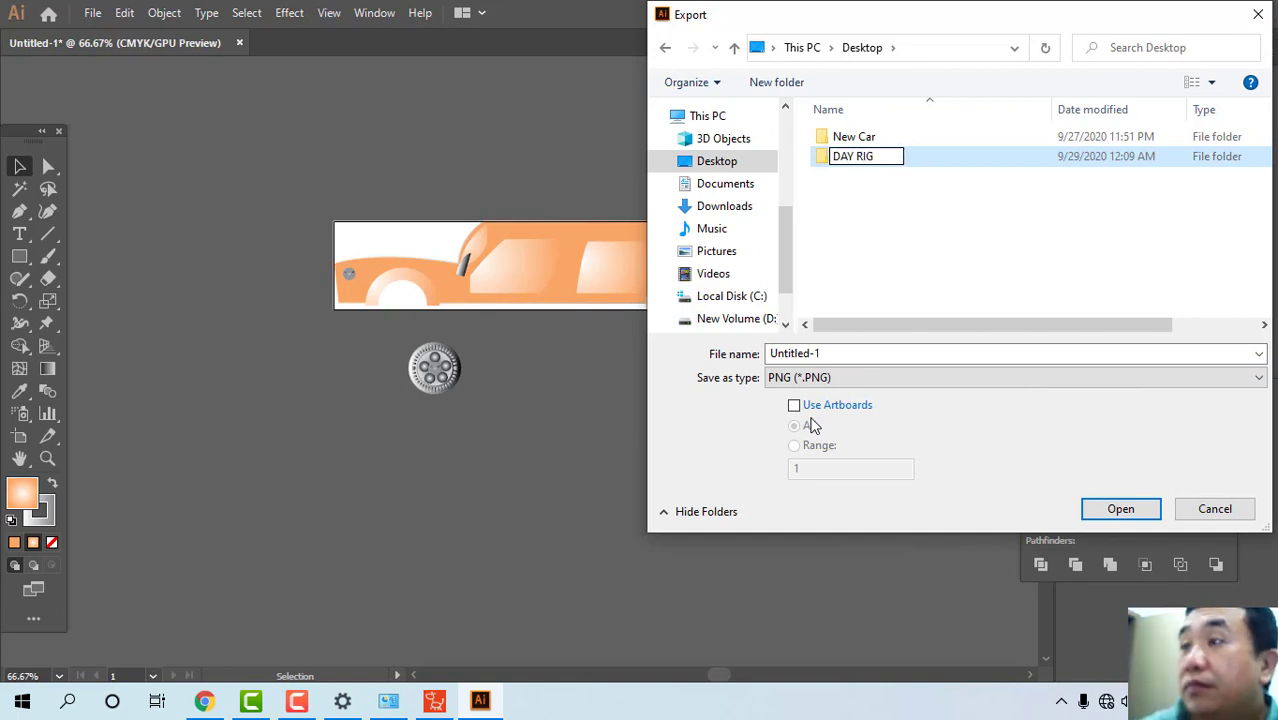
pyautogui.write('RIGGING')
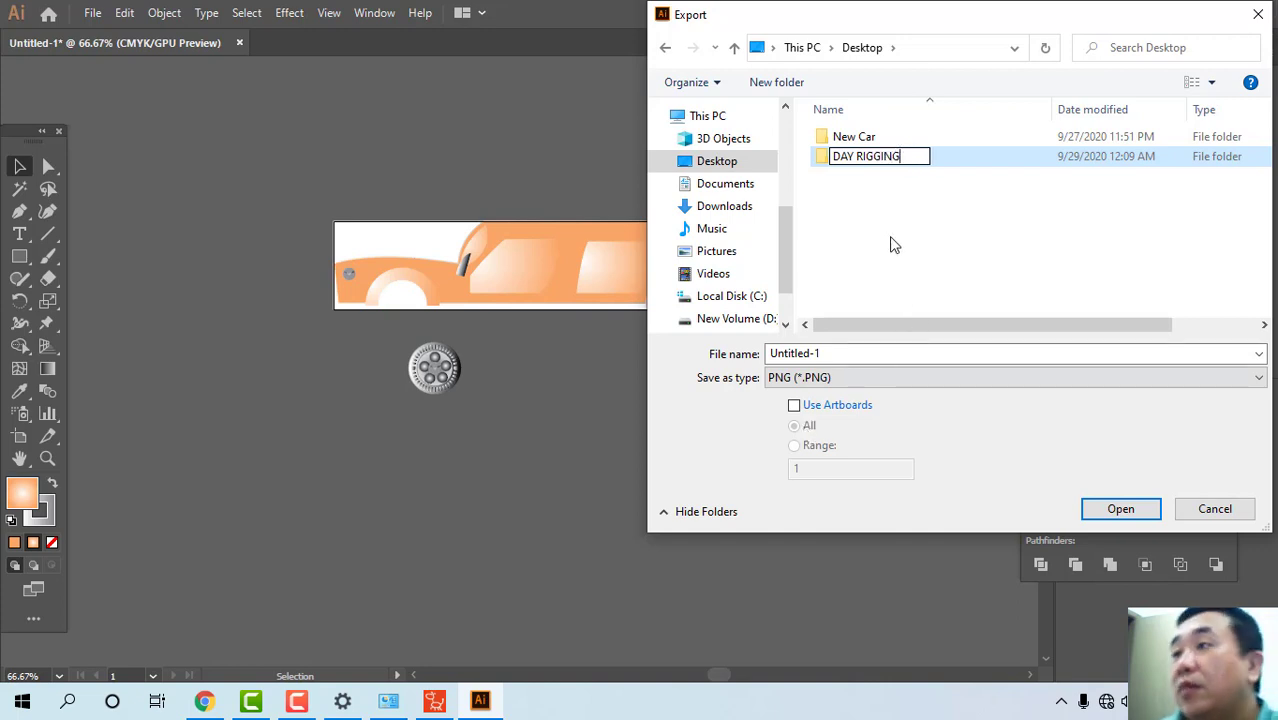
pyautogui.press('Return')
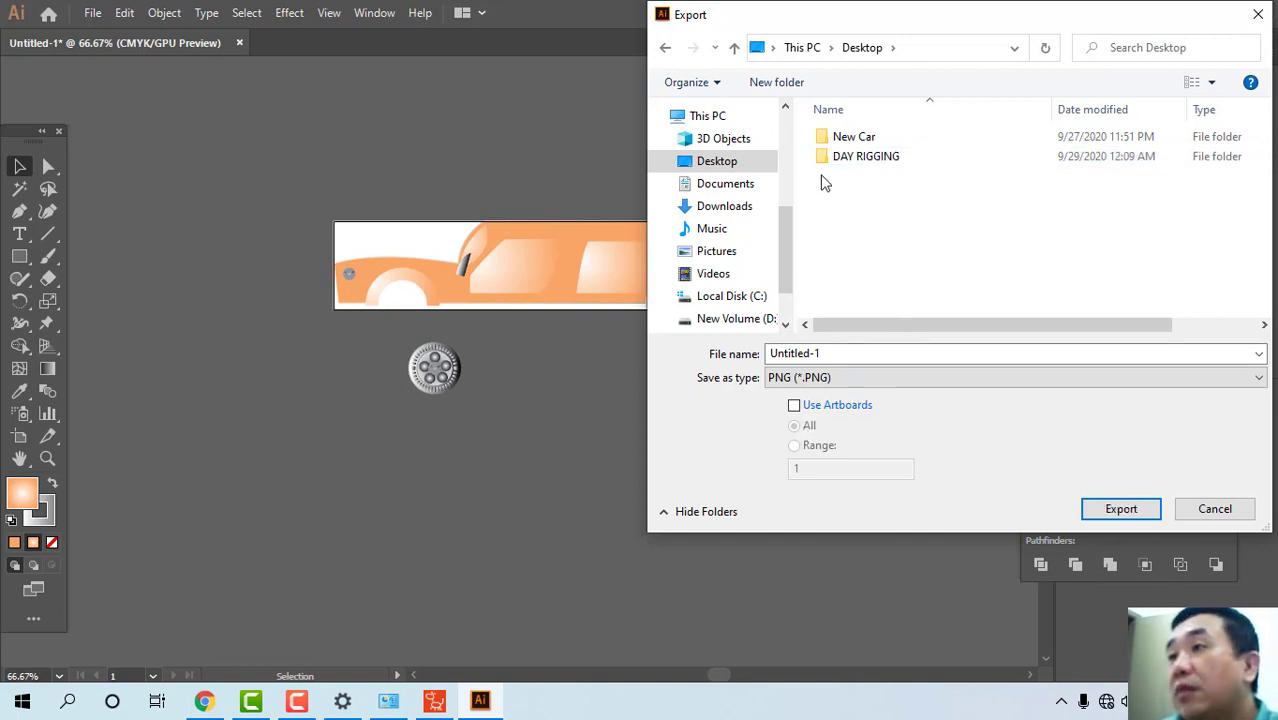
# - Export to the DAY RIGGING folder as the PNG file oto, using artboards with range 1
pyautogui.doubleClick(833, 158)
pyautogui.click(826, 352)
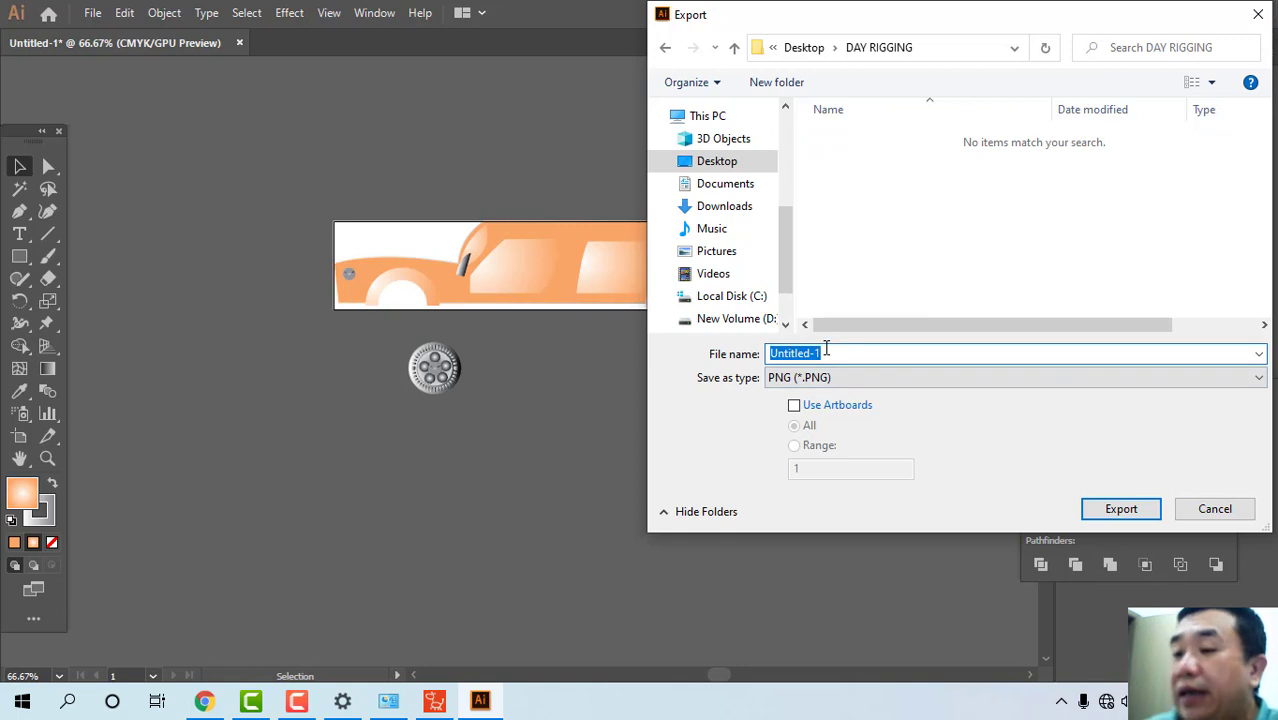
pyautogui.press('BackSpace')
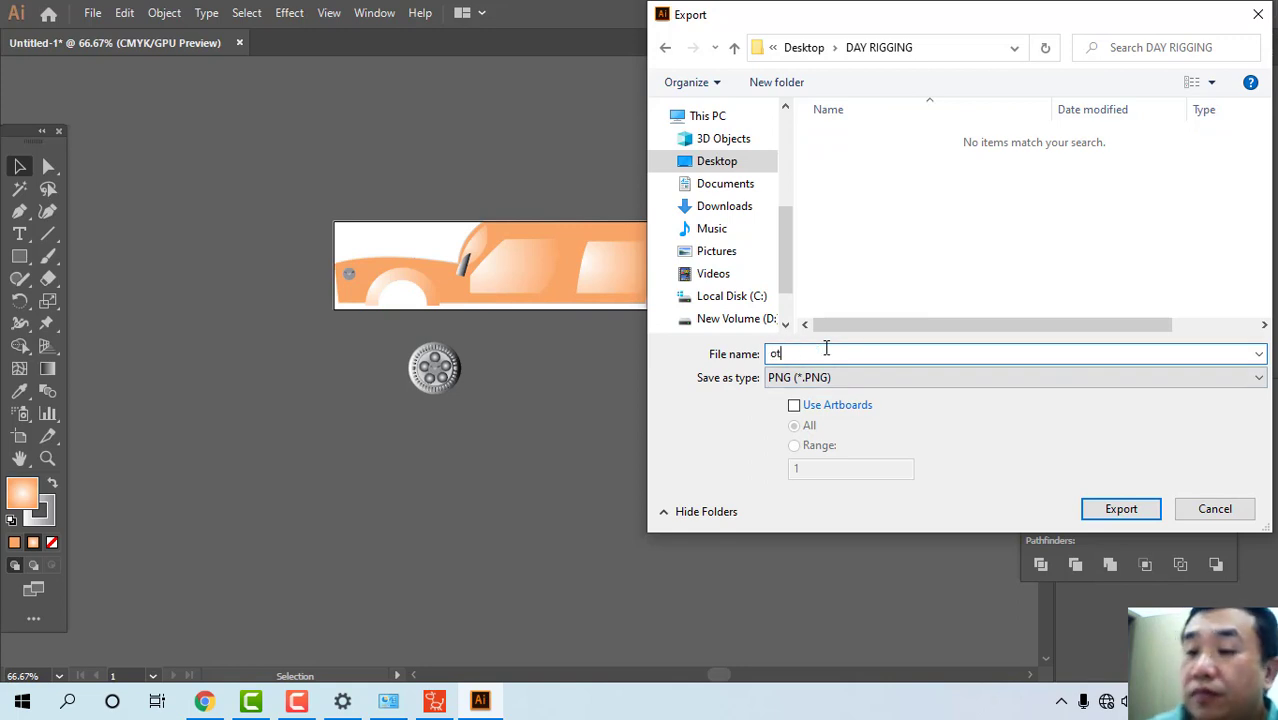
pyautogui.click(794, 405)
pyautogui.click(795, 447)
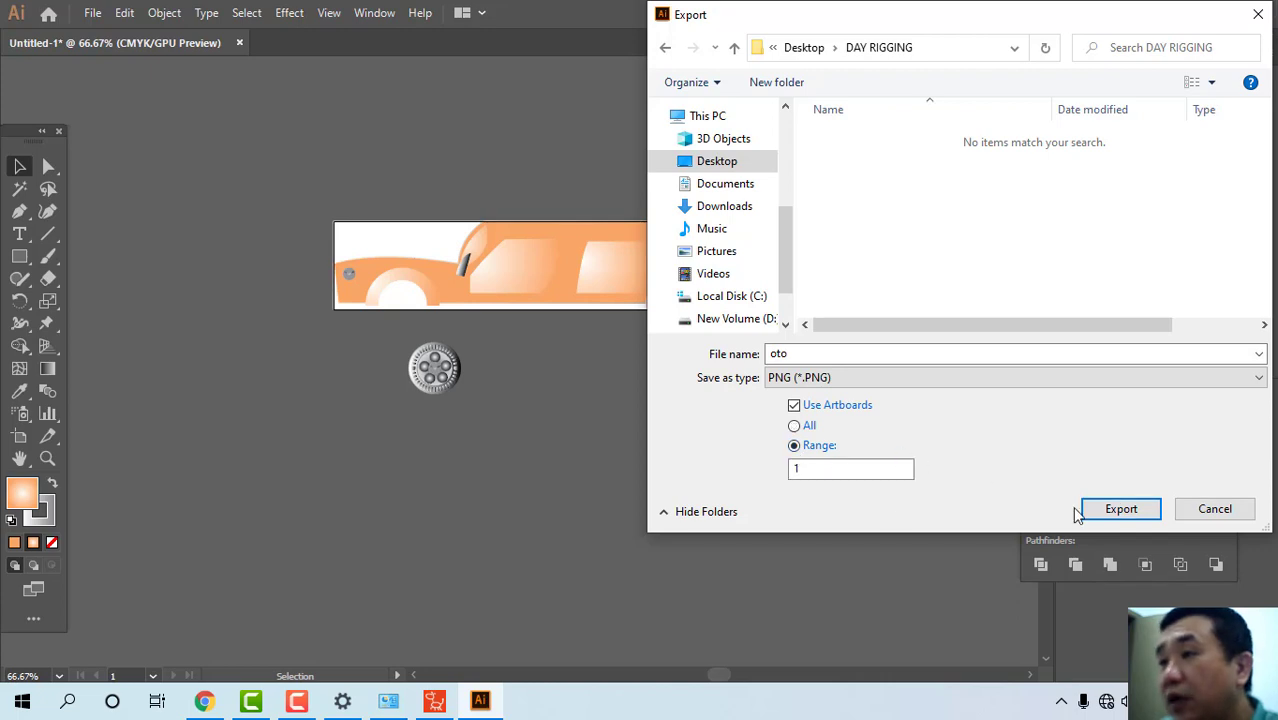
pyautogui.click(1117, 510)
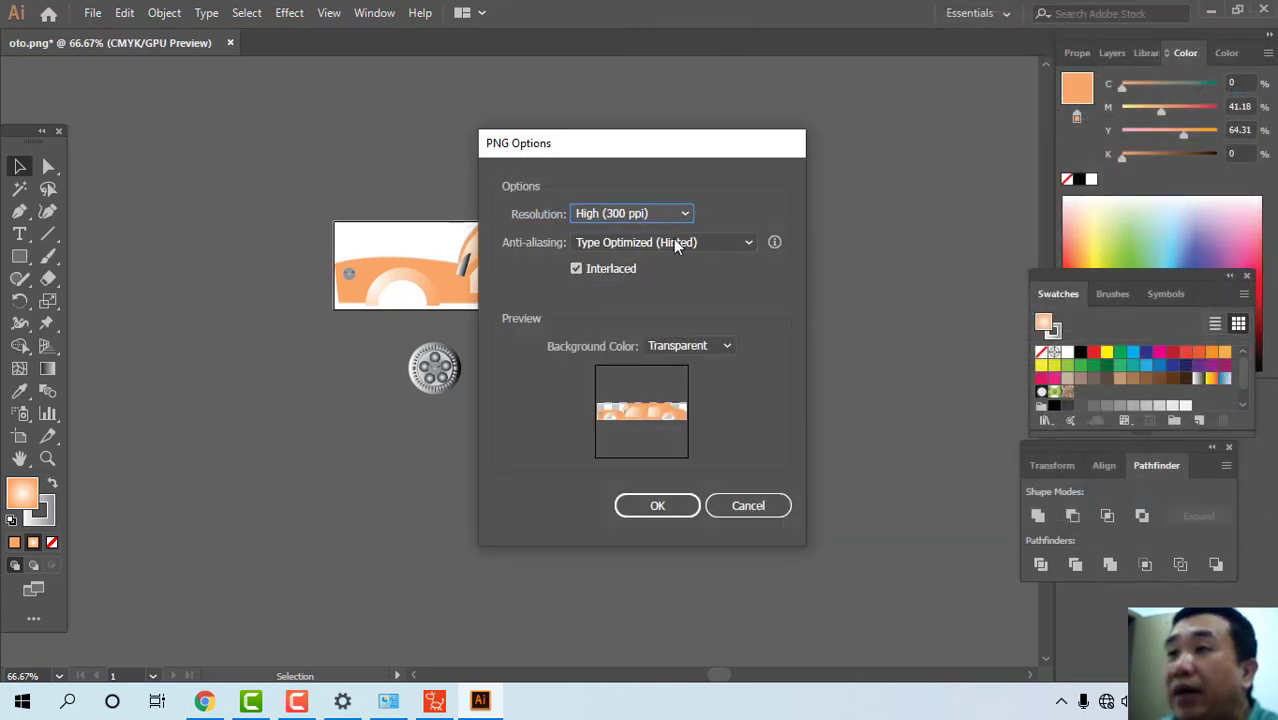
# - Set the PNG background colour to Transparent and complete the export
pyautogui.click(728, 347)
pyautogui.click(714, 364)
pyautogui.click(659, 510)
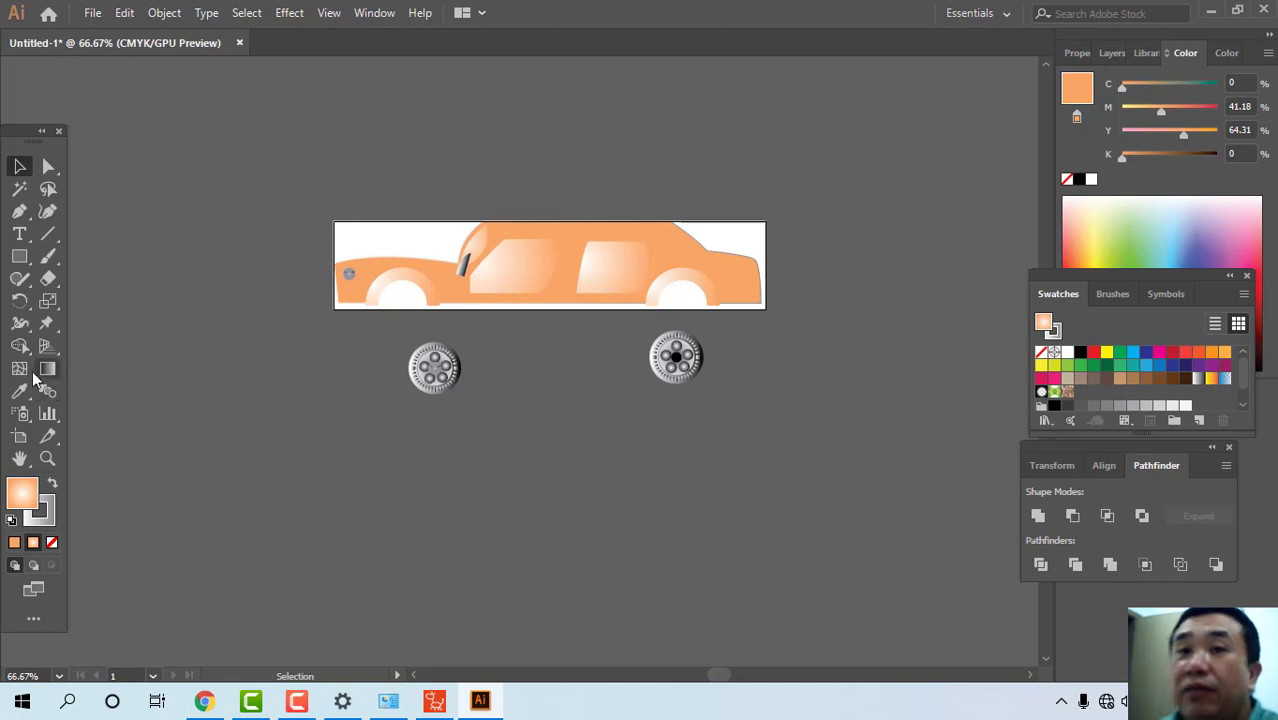
# - Draw a new artboard around the detached wheel below the car's front wheel arch
pyautogui.click(21, 442)
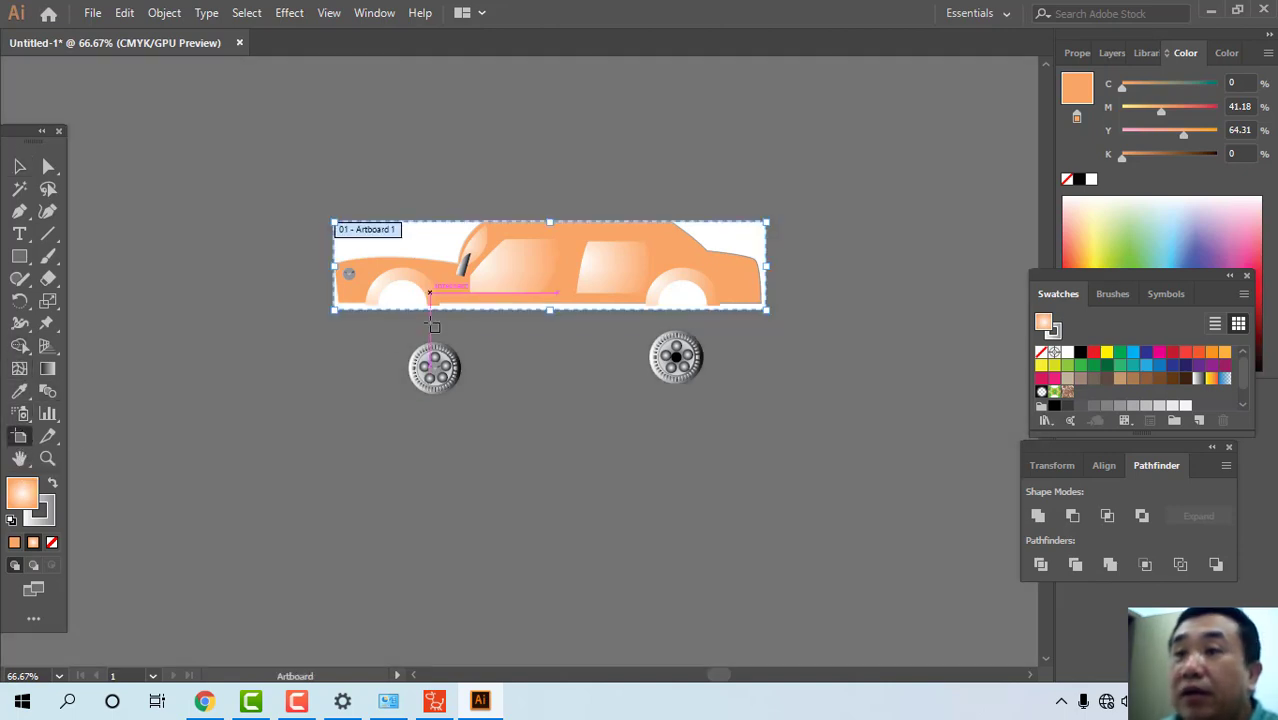
pyautogui.moveTo(390, 340); pyautogui.dragTo(474, 399)
pyautogui.hotkey('ctrl', '=')
pyautogui.hotkey('ctrl', '=')
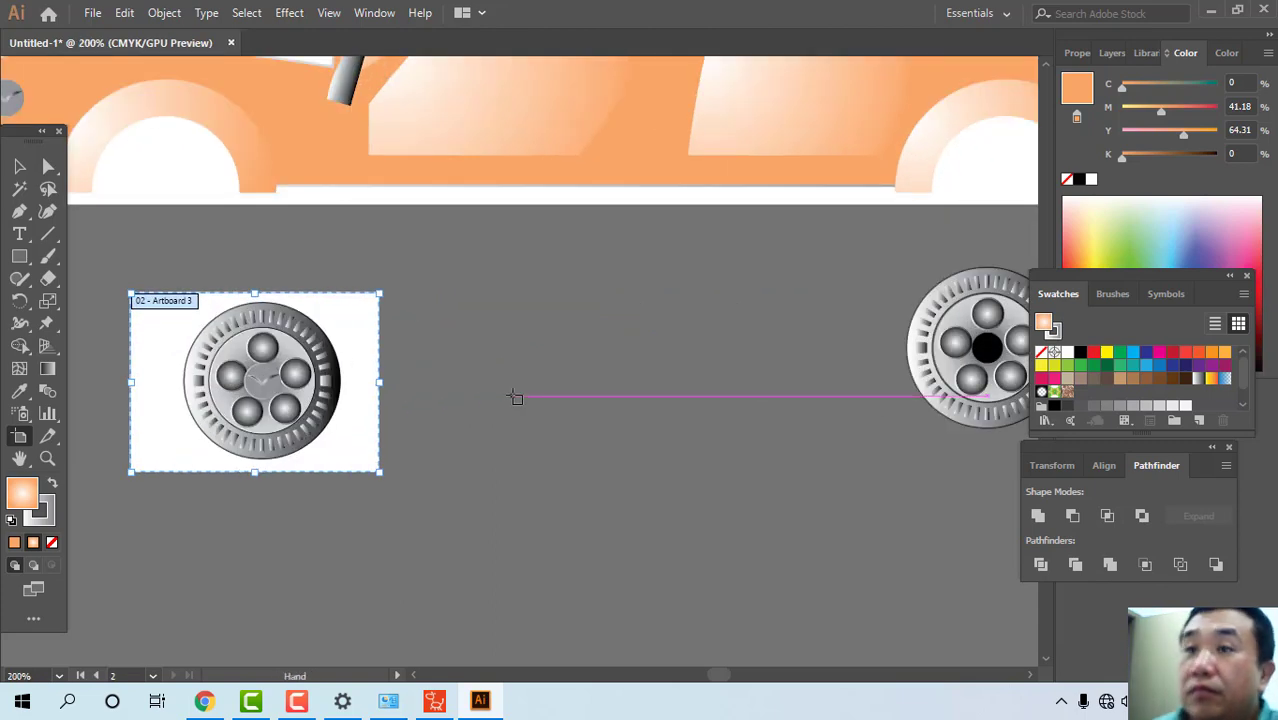
pyautogui.hotkey('ctrl', '=')
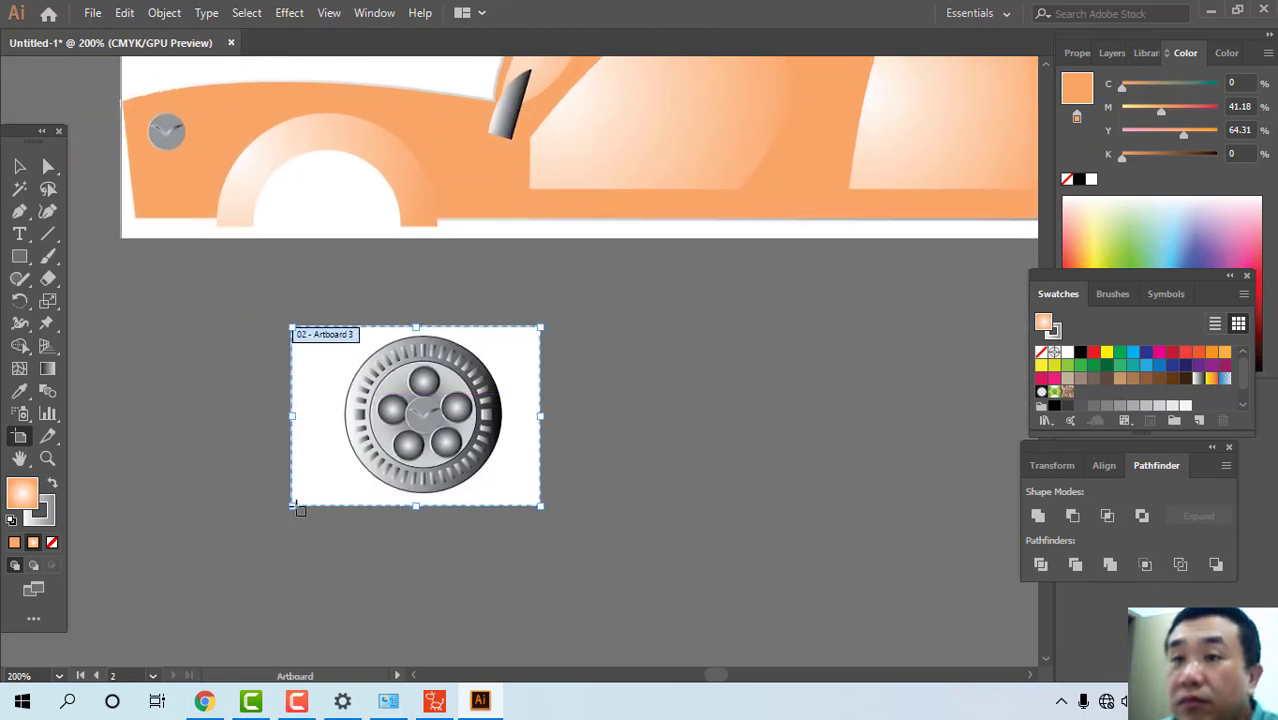
# - Tighten all edges of the new artboard to the wheel's outline, making it about 64 pt high
pyautogui.moveTo(290, 507); pyautogui.dragTo(305, 496)
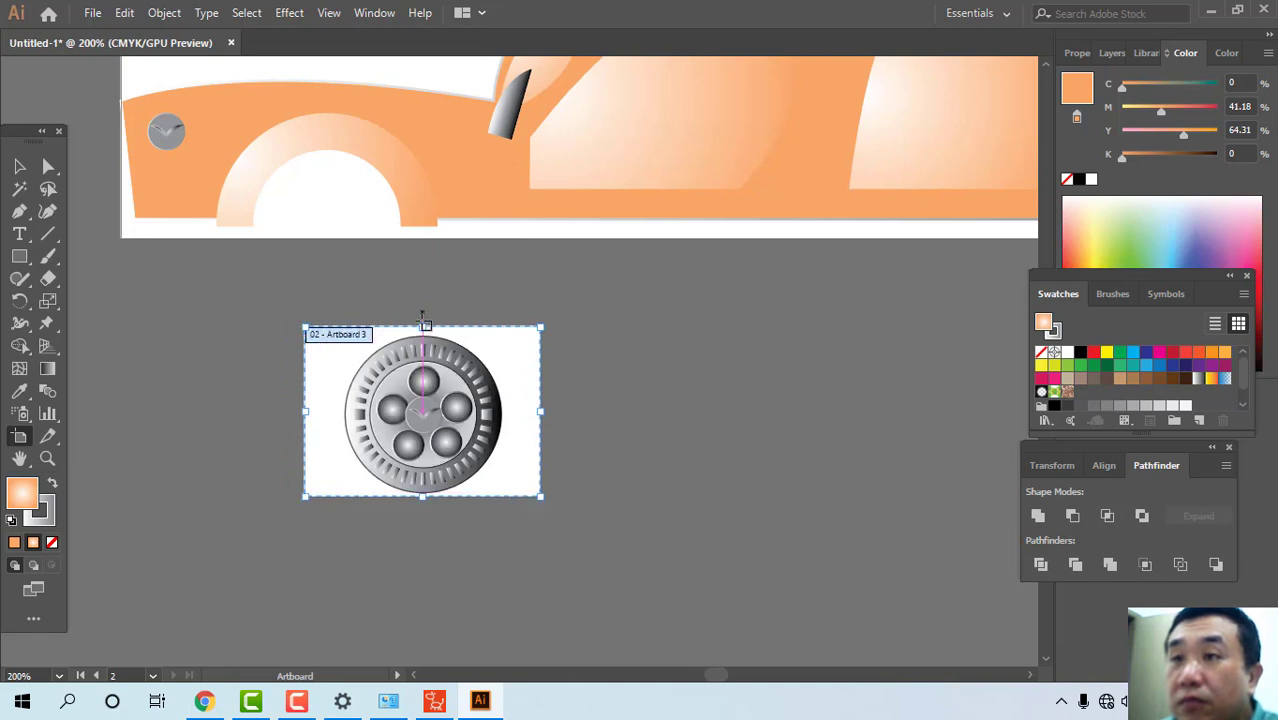
pyautogui.moveTo(423, 327); pyautogui.dragTo(423, 338)
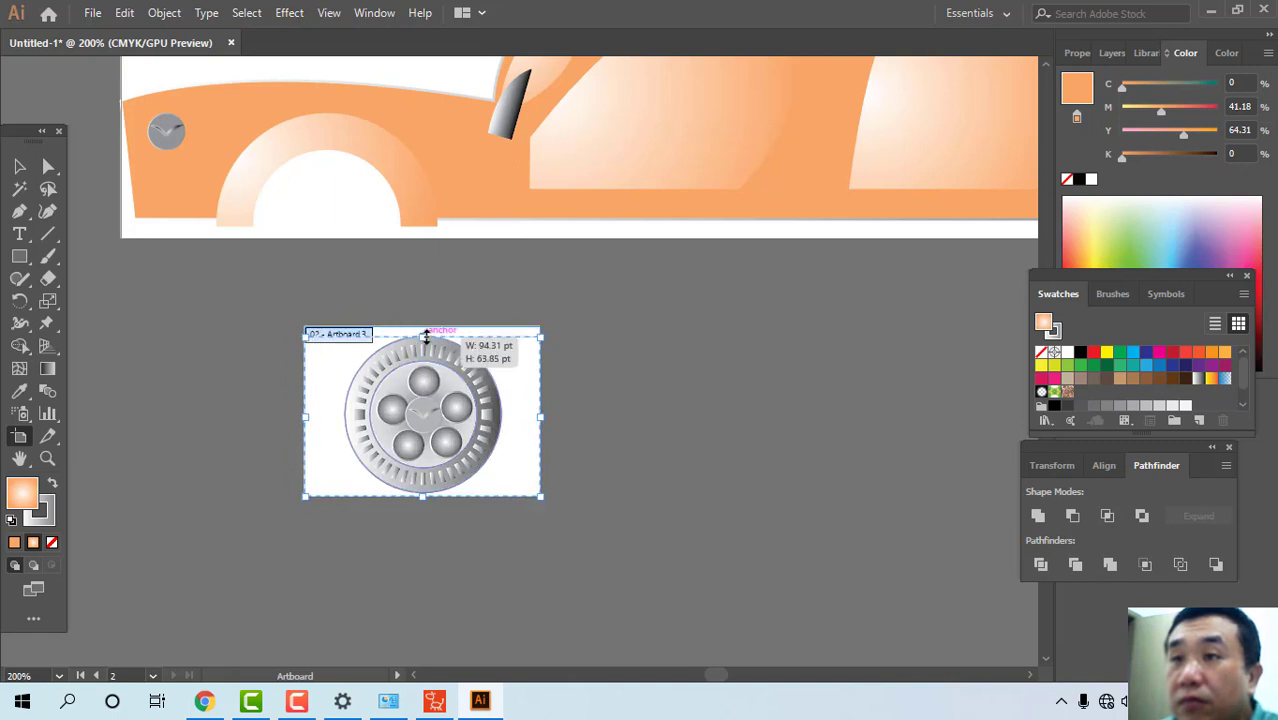
pyautogui.moveTo(539, 419); pyautogui.dragTo(507, 418)
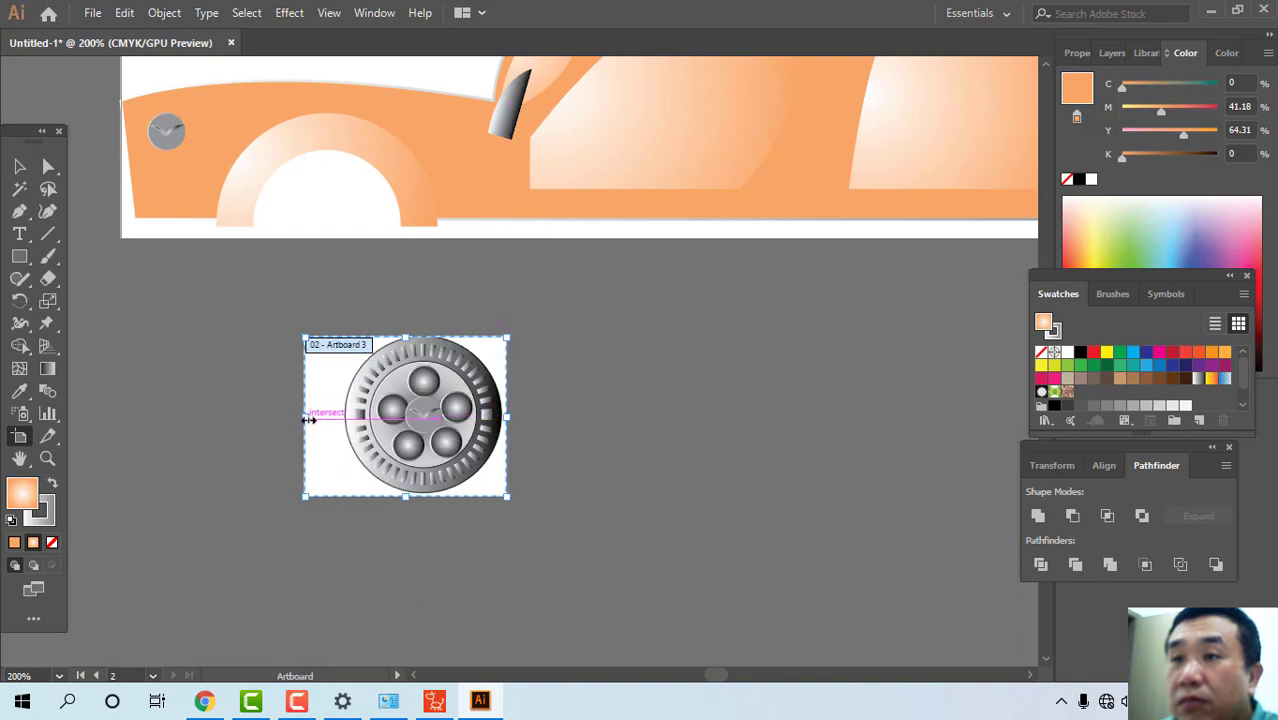
pyautogui.moveTo(309, 419); pyautogui.dragTo(344, 419)
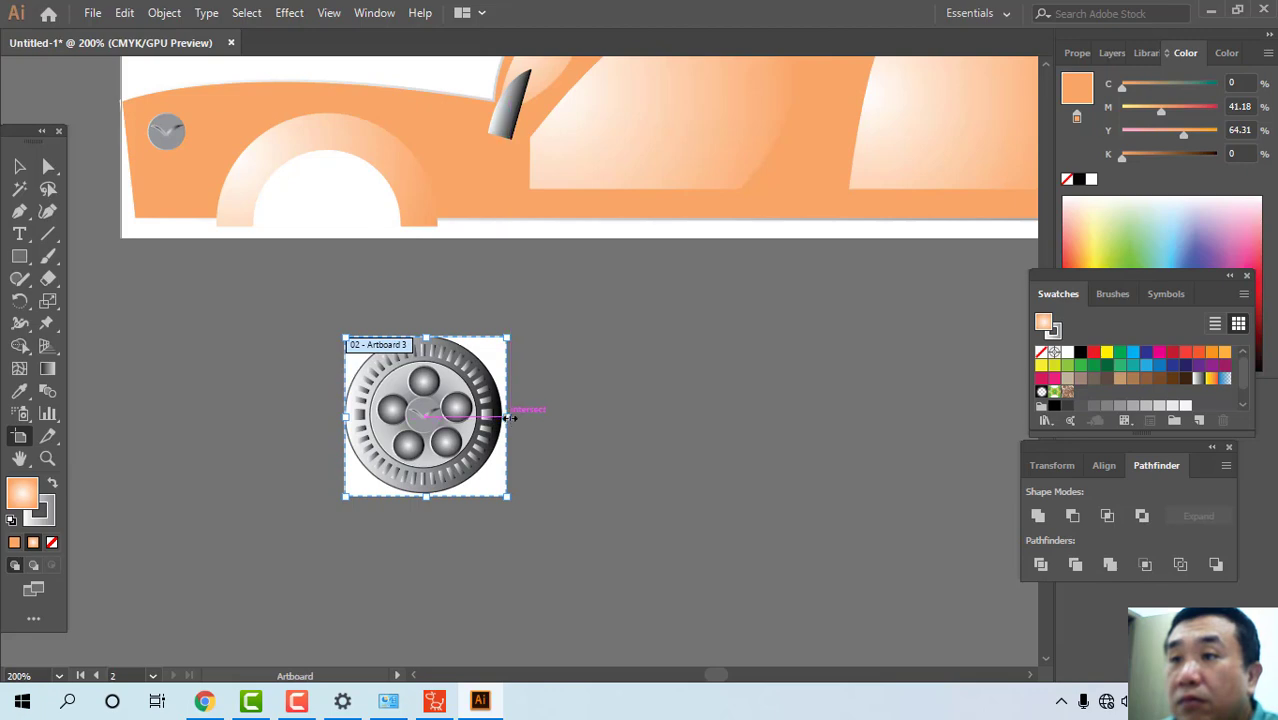
pyautogui.moveTo(509, 418); pyautogui.dragTo(504, 418)
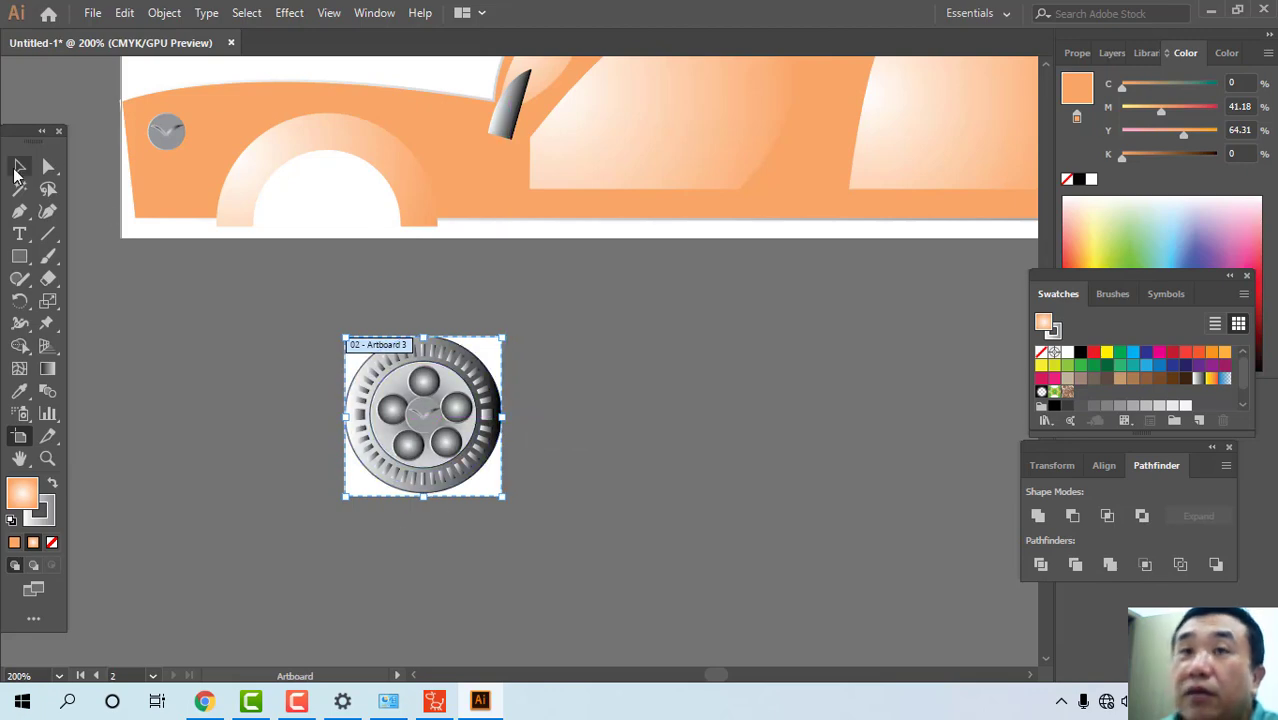
# - Export the wheel to the DAY RIGGING folder as the PNG file LOP-WEEL, using artboards with range 2
pyautogui.click(19, 168)
pyautogui.click(92, 13)
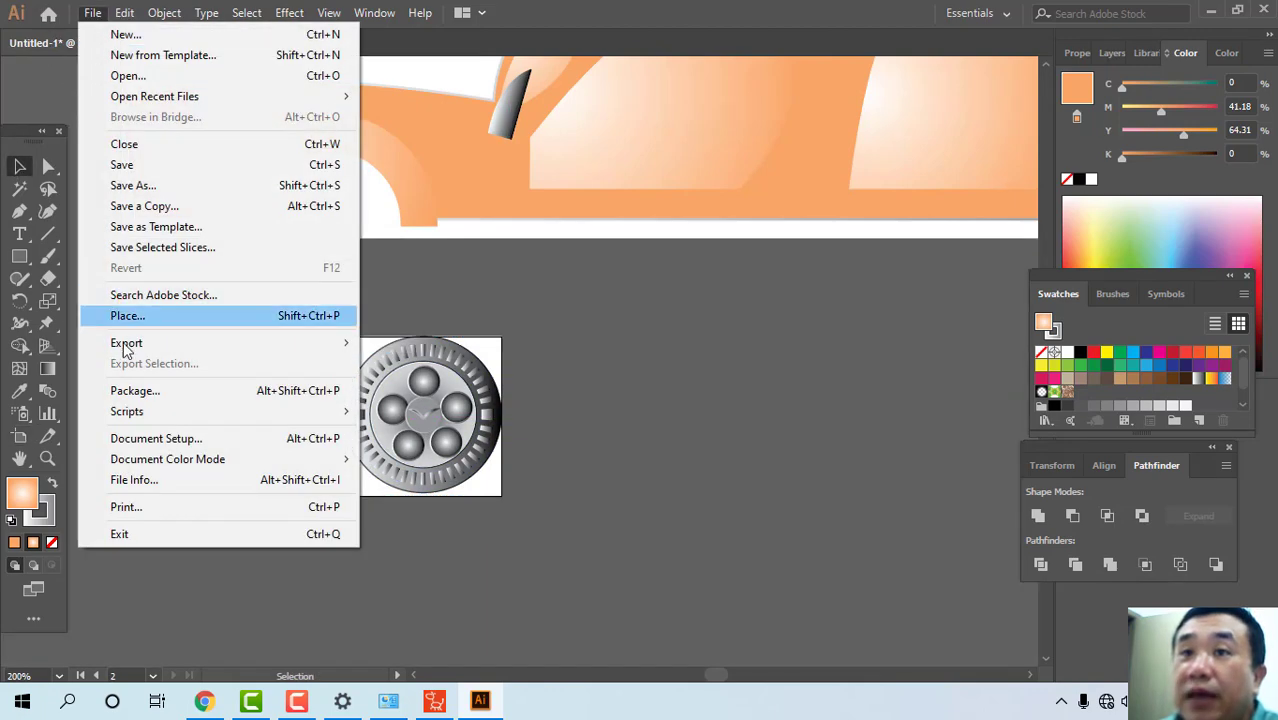
pyautogui.moveTo(283, 343)
pyautogui.click(399, 362)
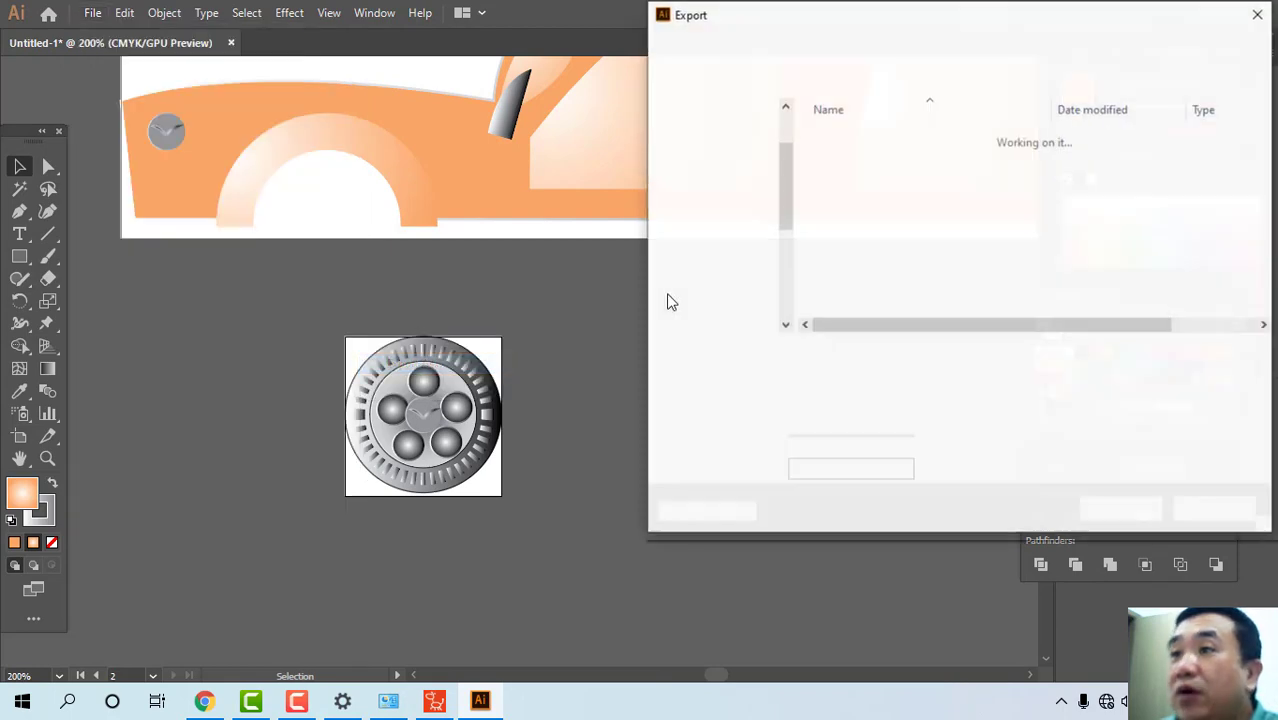
pyautogui.press('BackSpace')
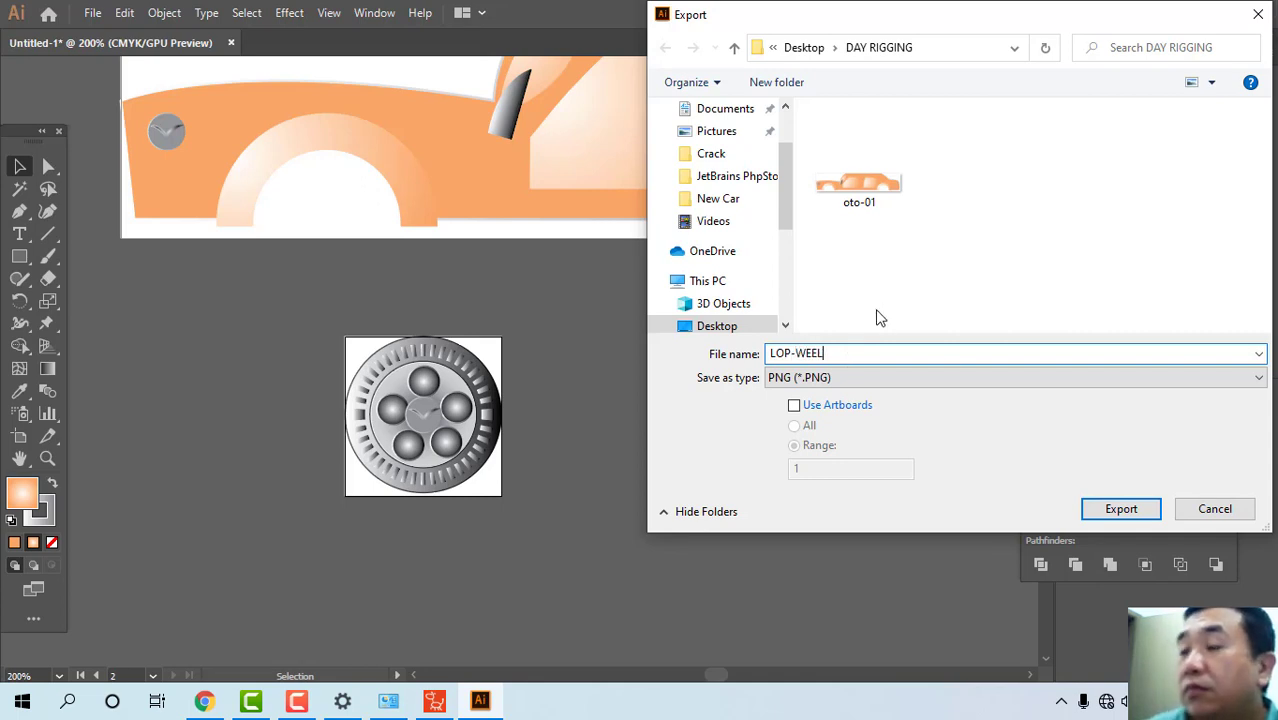
pyautogui.click(794, 405)
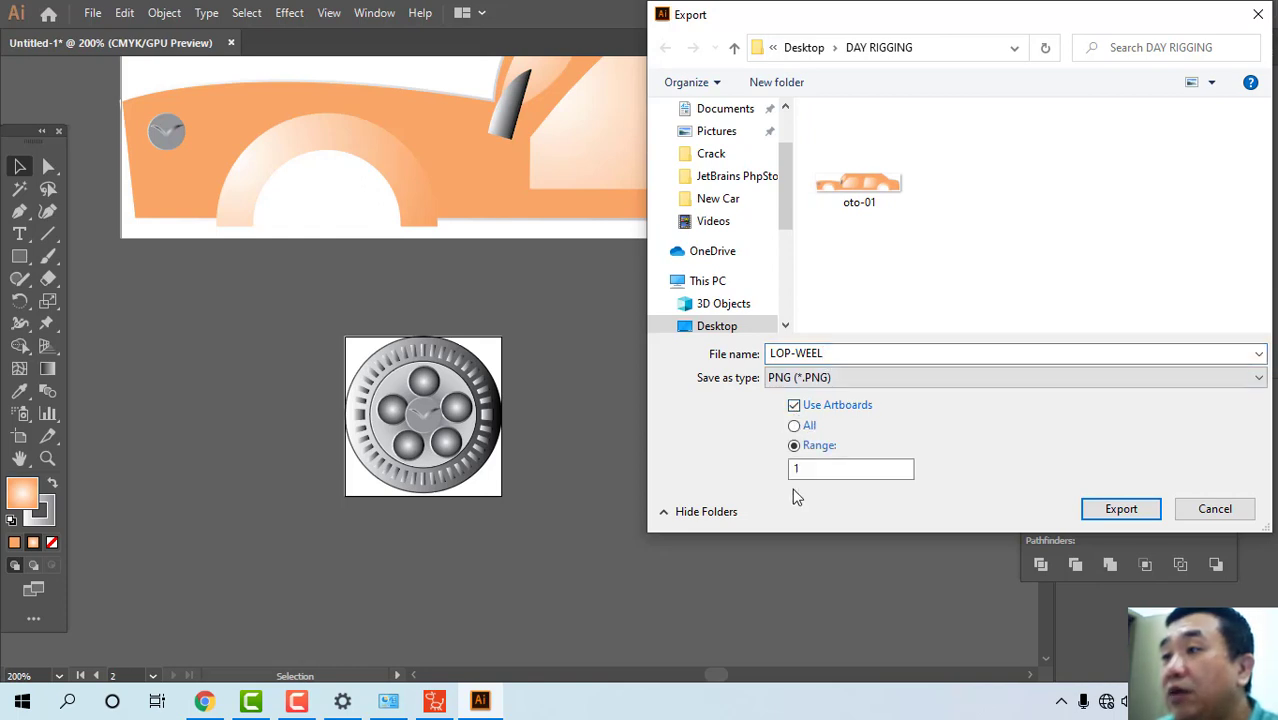
pyautogui.click(802, 469)
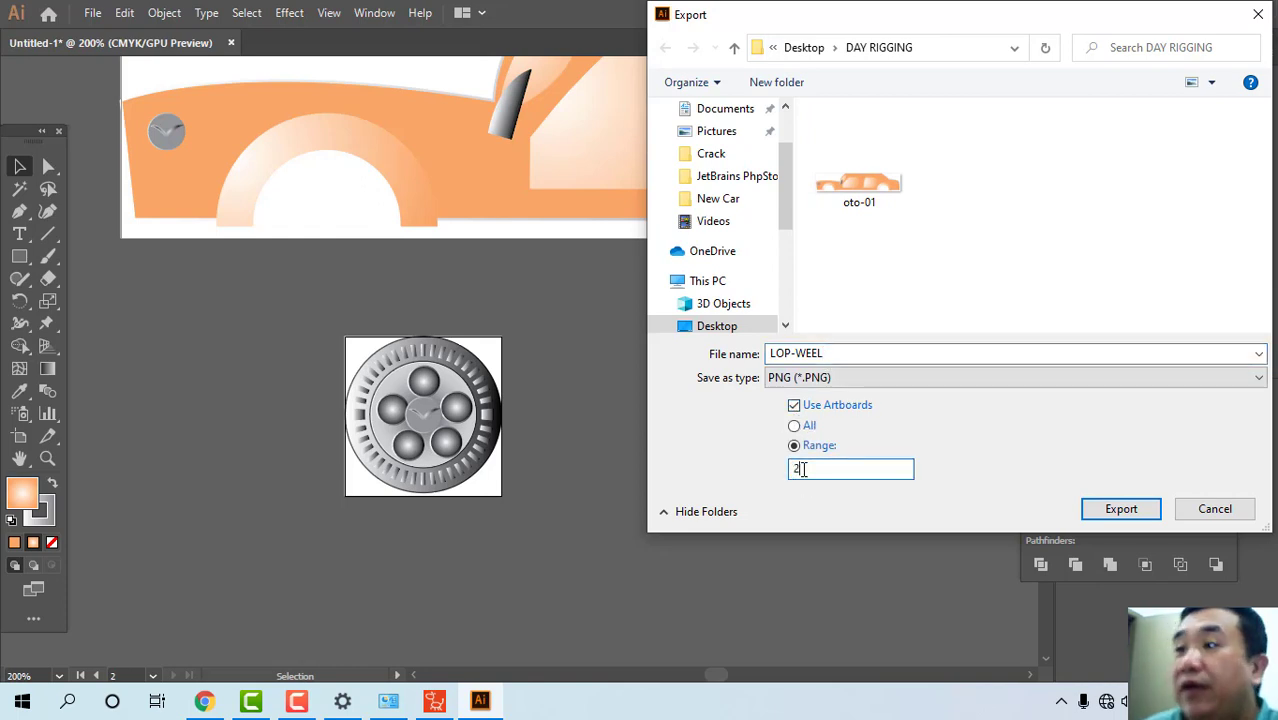
pyautogui.click(1120, 514)
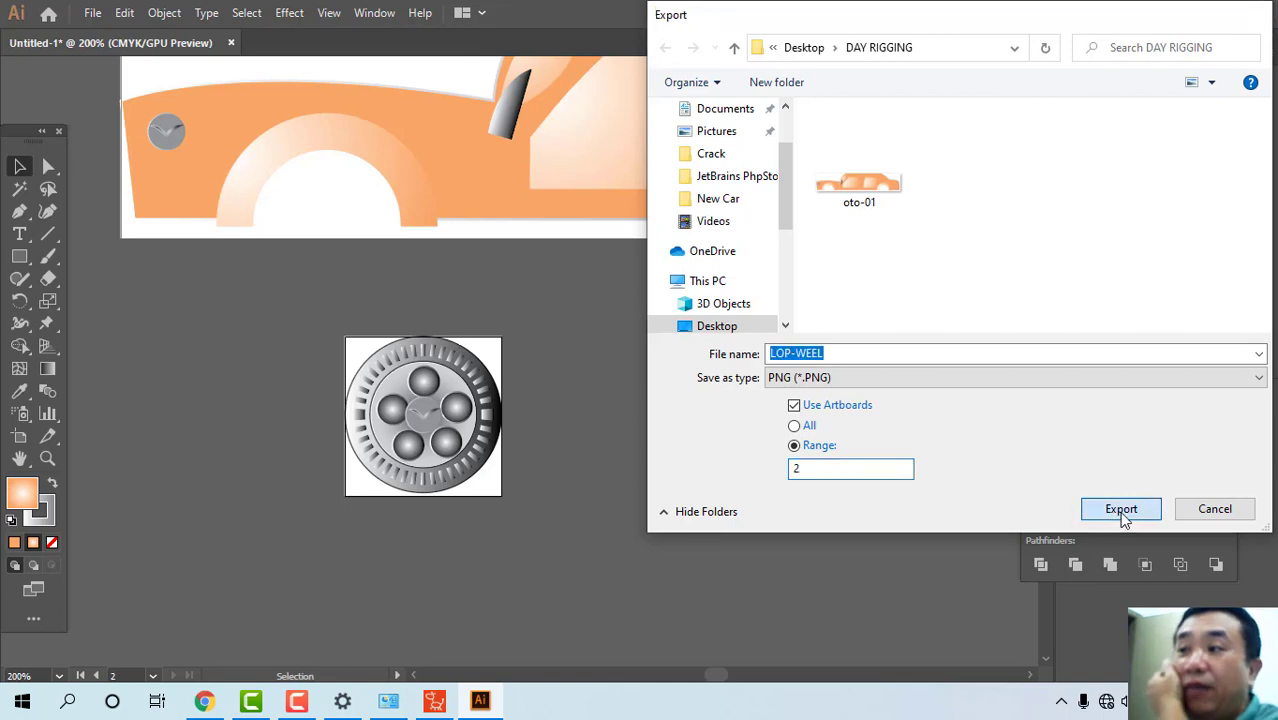
pyautogui.click(657, 507)
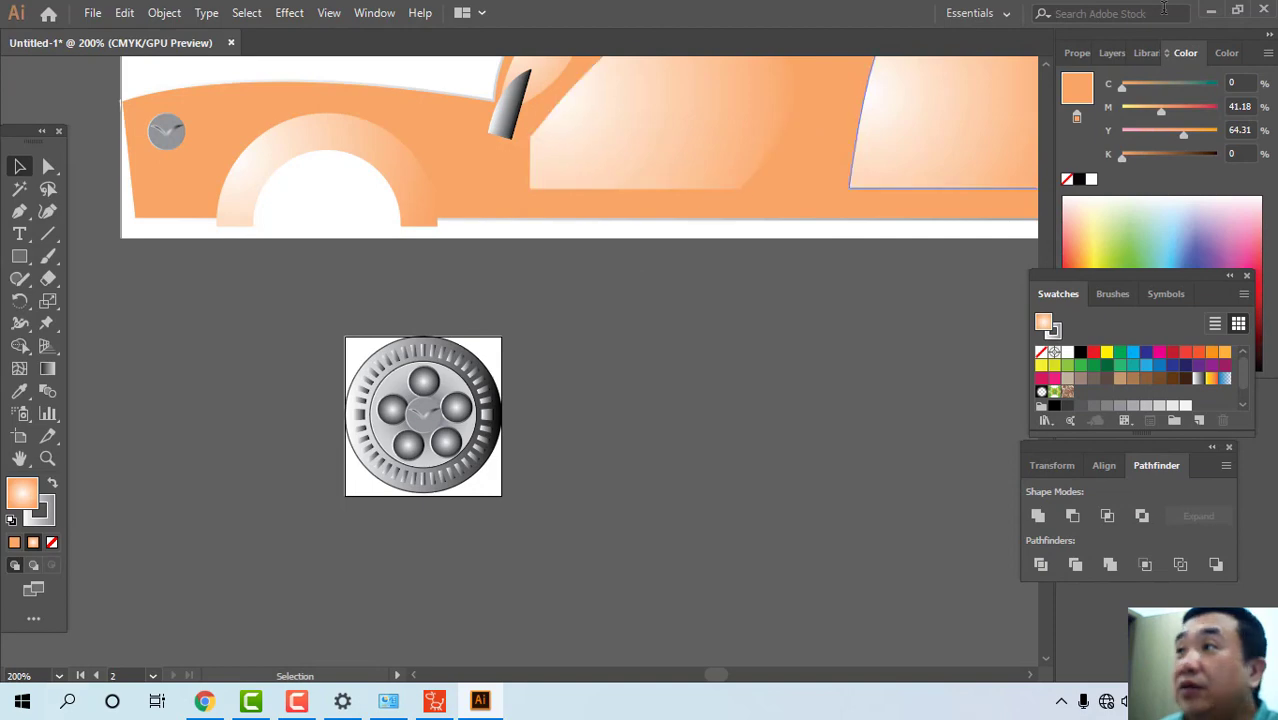
# - Minimise Illustrator and Cartoon Animator 4, and launch Adobe Photoshop 2020
pyautogui.click(1210, 10)
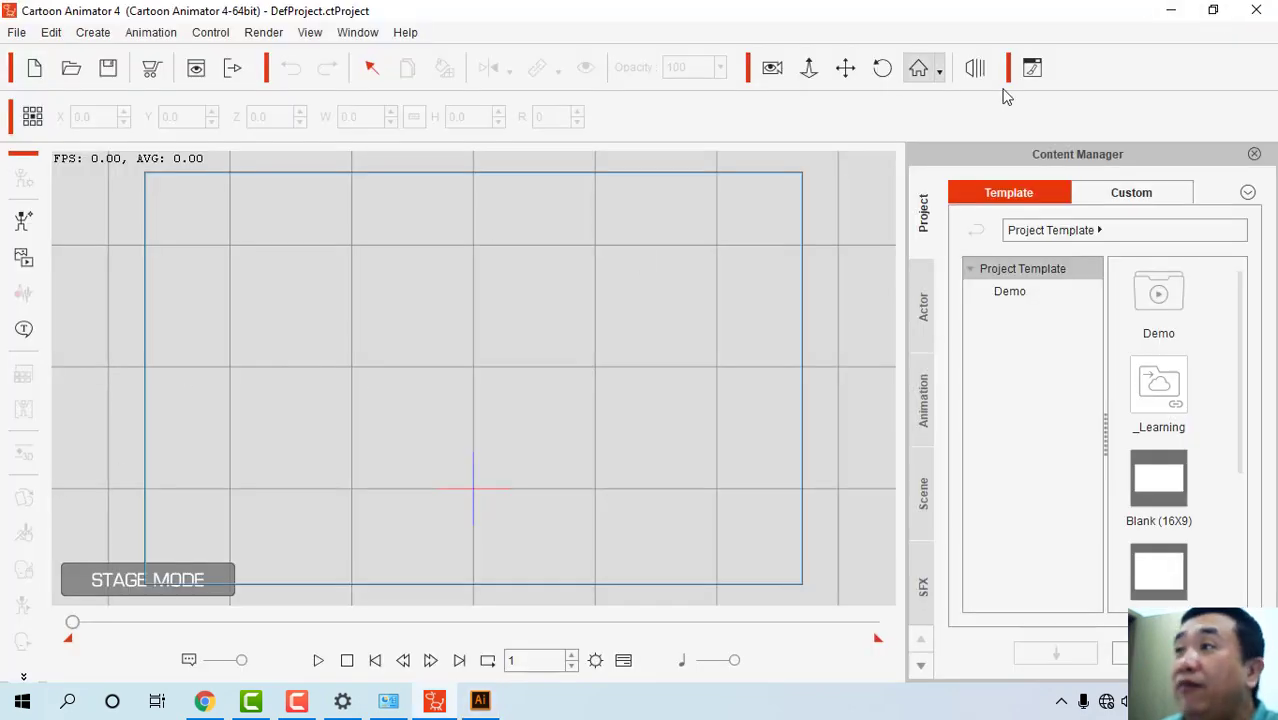
pyautogui.click(1171, 10)
pyautogui.click(22, 703)
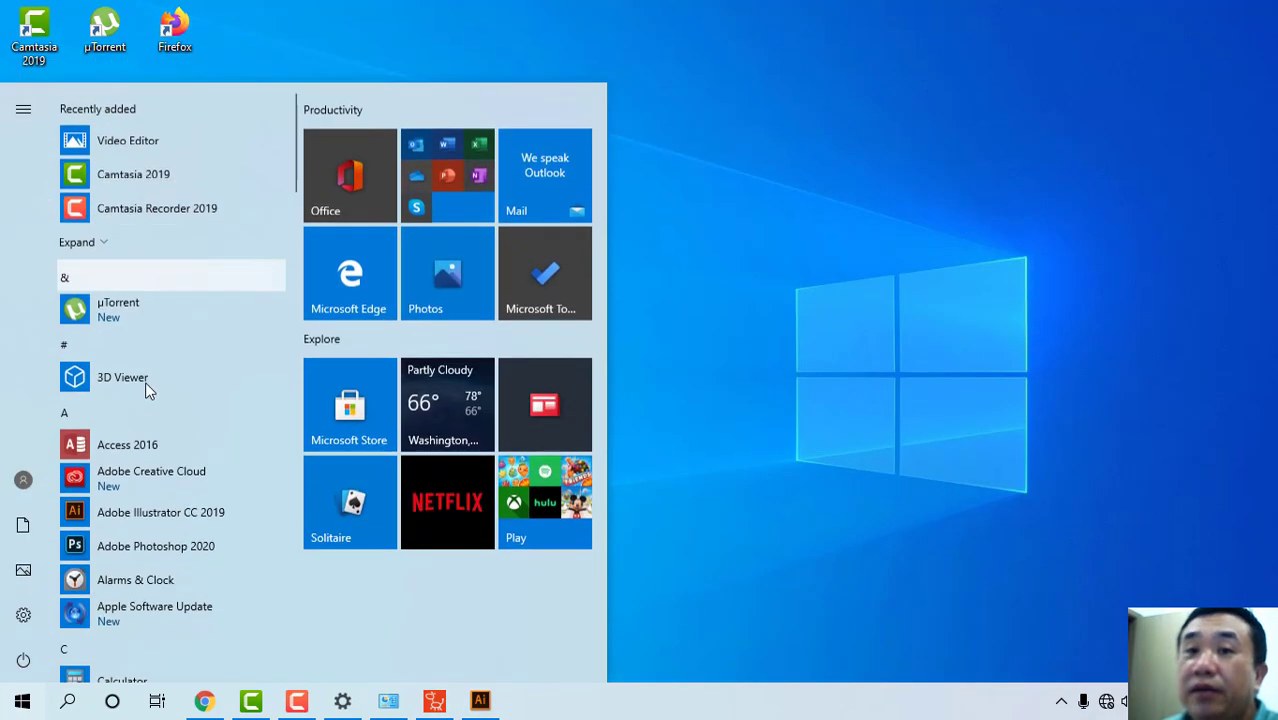
pyautogui.click(138, 545)
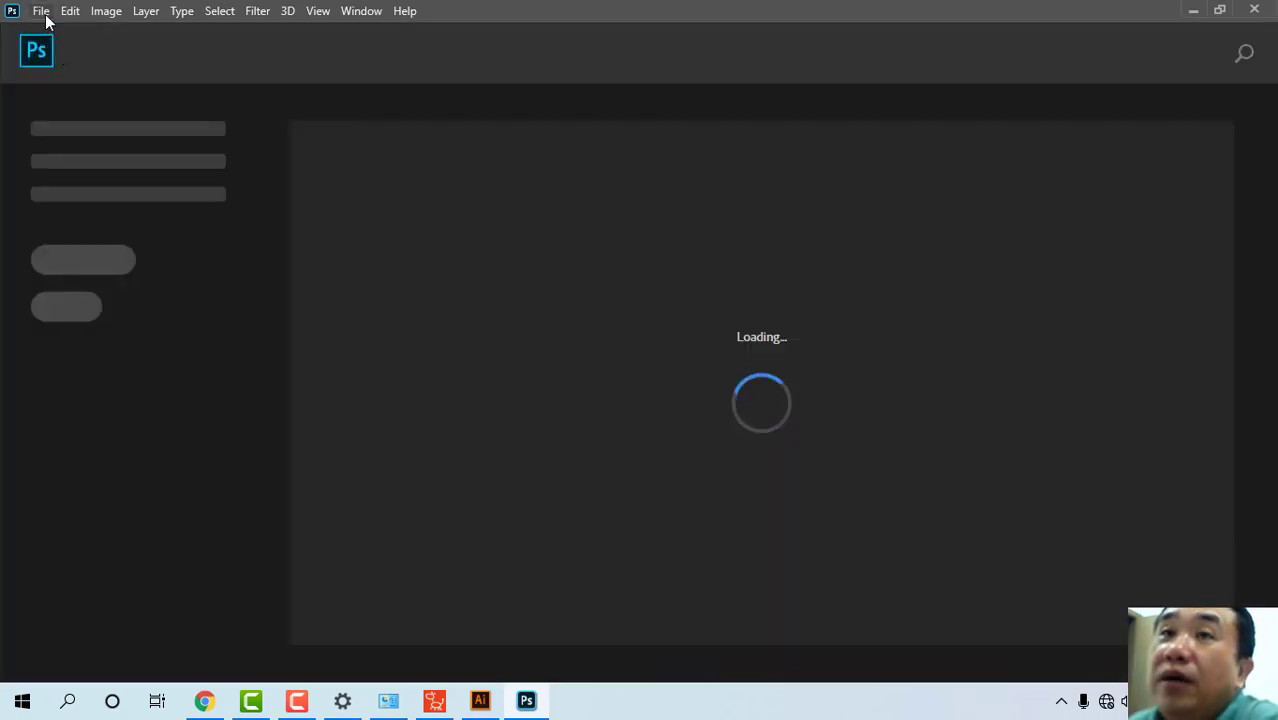
# - Open both LOP-WEEL-02 and oto-01 from the DAY RIGGING folder on the Desktop
pyautogui.click(41, 11)
pyautogui.click(55, 48)
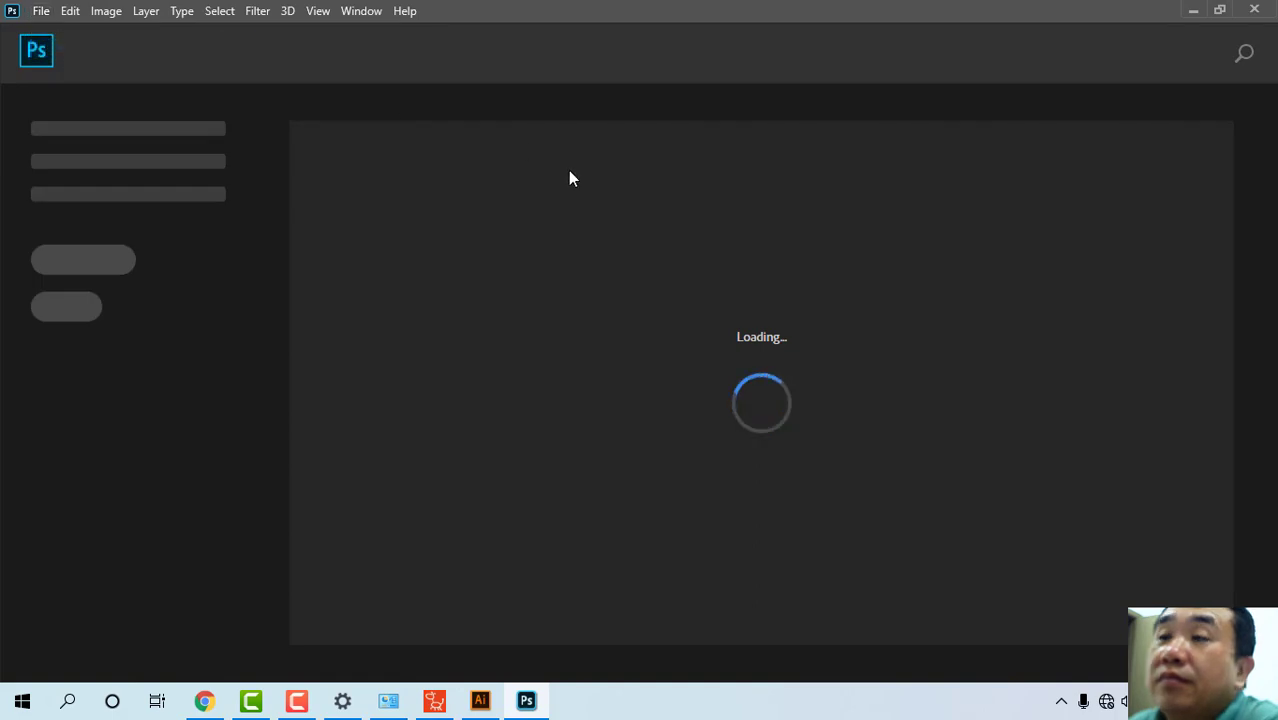
pyautogui.click(86, 160)
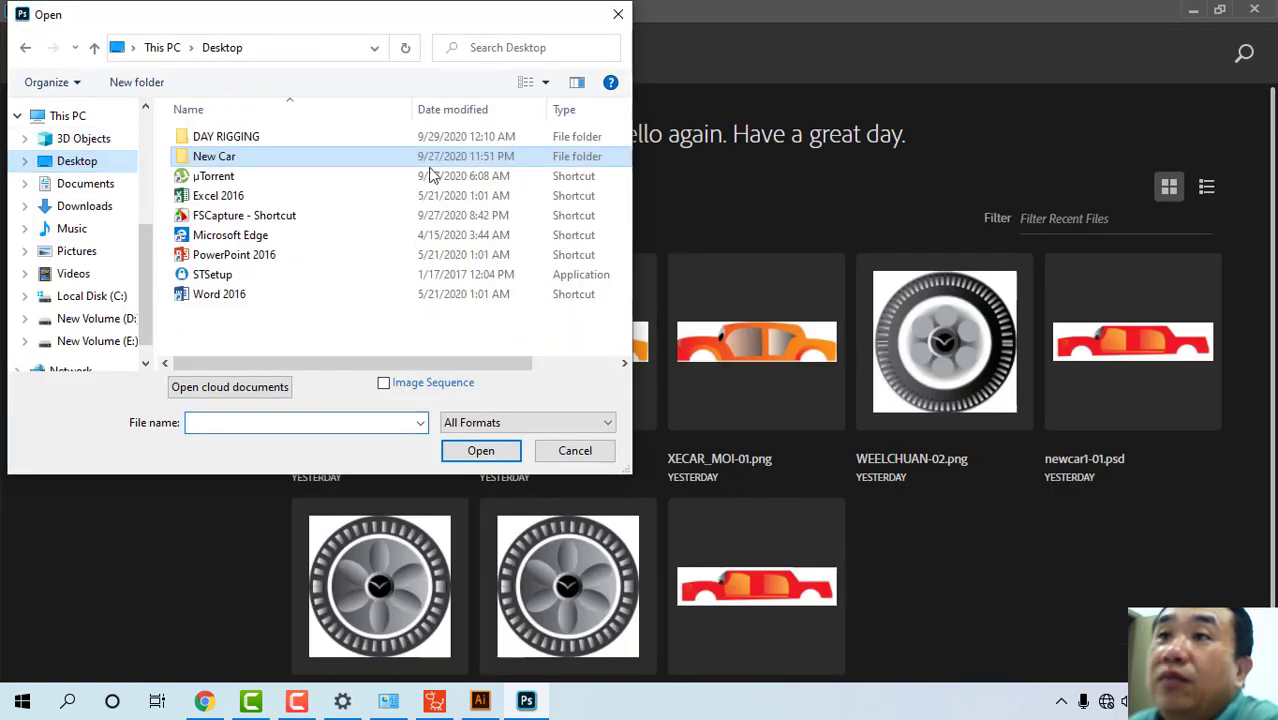
pyautogui.doubleClick(238, 137)
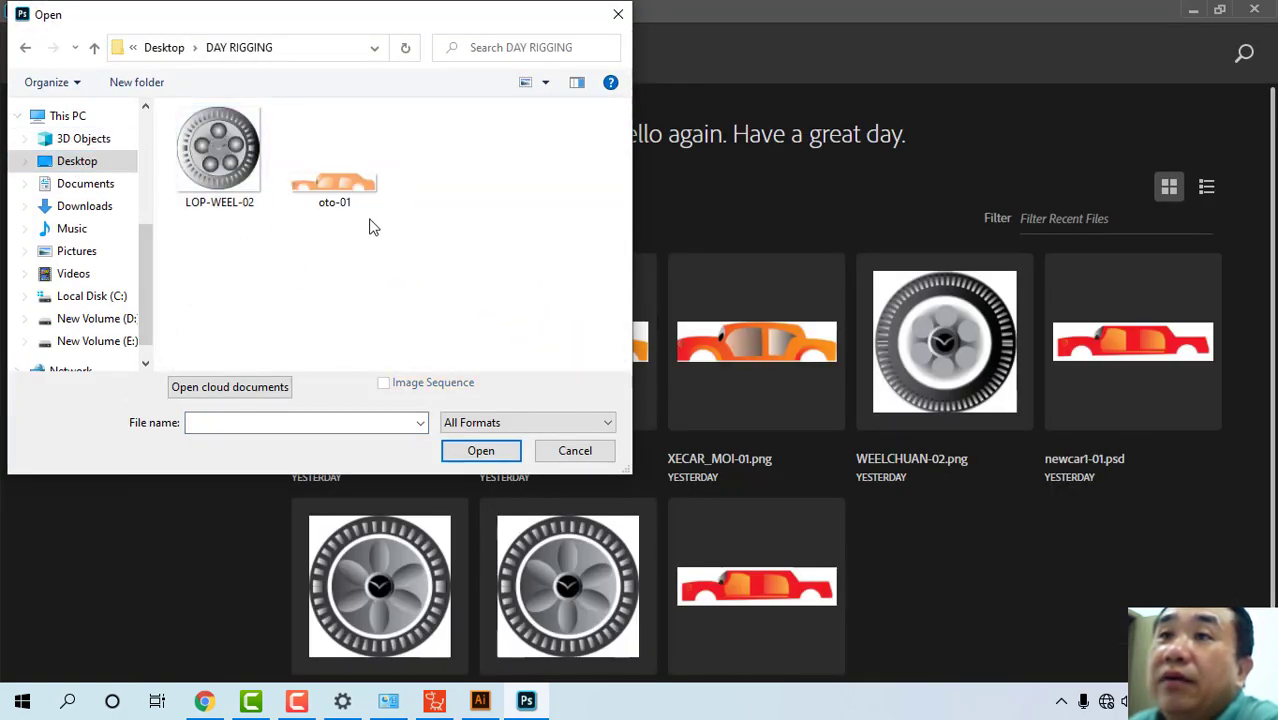
pyautogui.moveTo(456, 276); pyautogui.dragTo(172, 104)
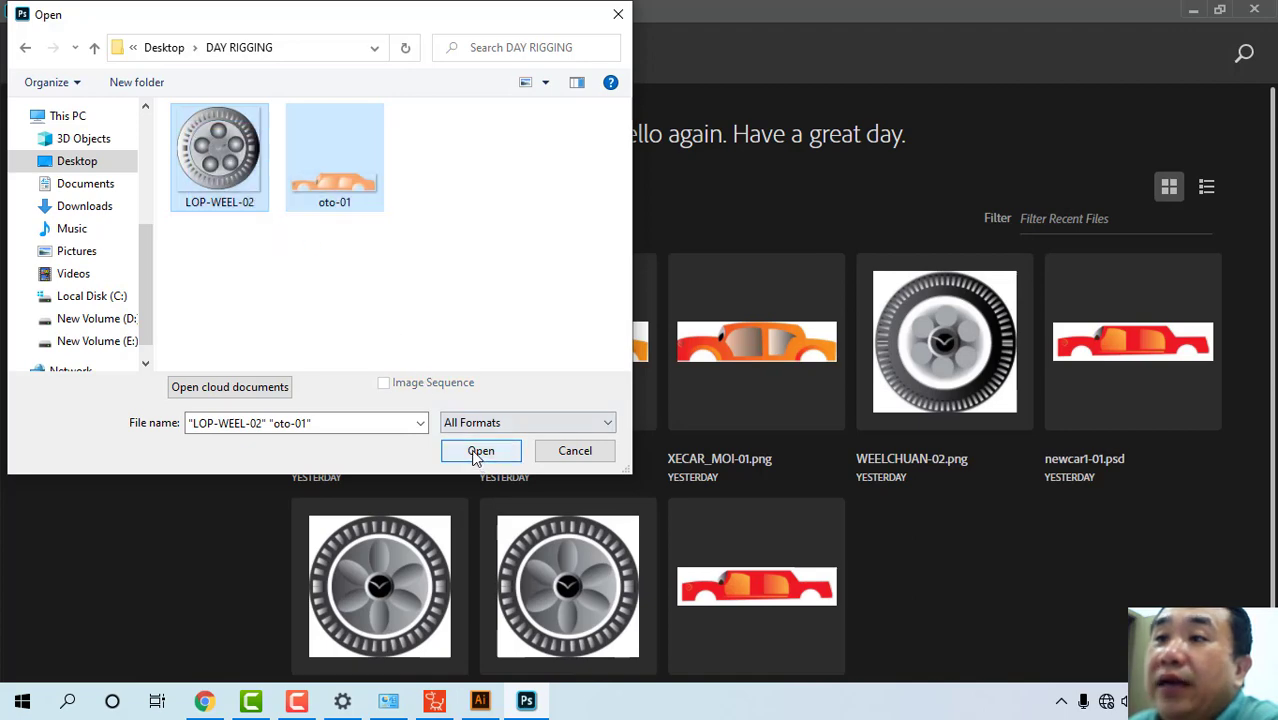
pyautogui.click(476, 450)
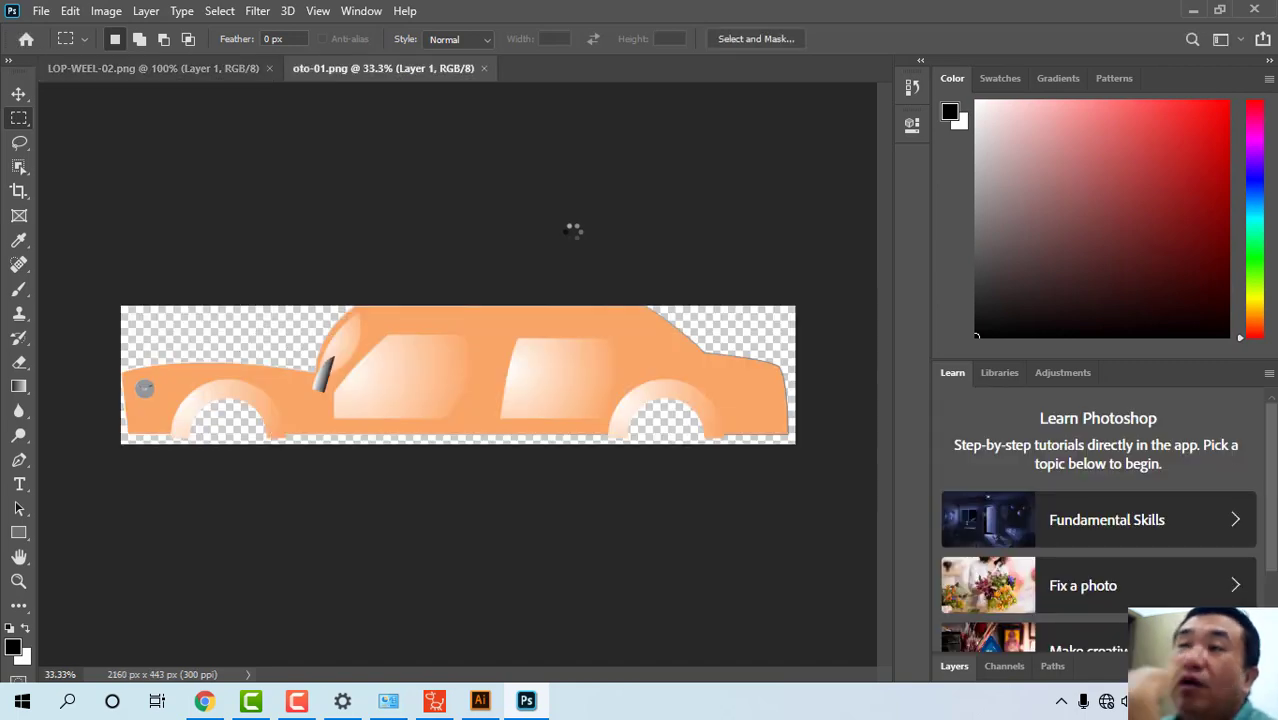
# - Save the oto-01 car body in Photoshop PSD format with maximum compatibility, and close its document
pyautogui.click(41, 11)
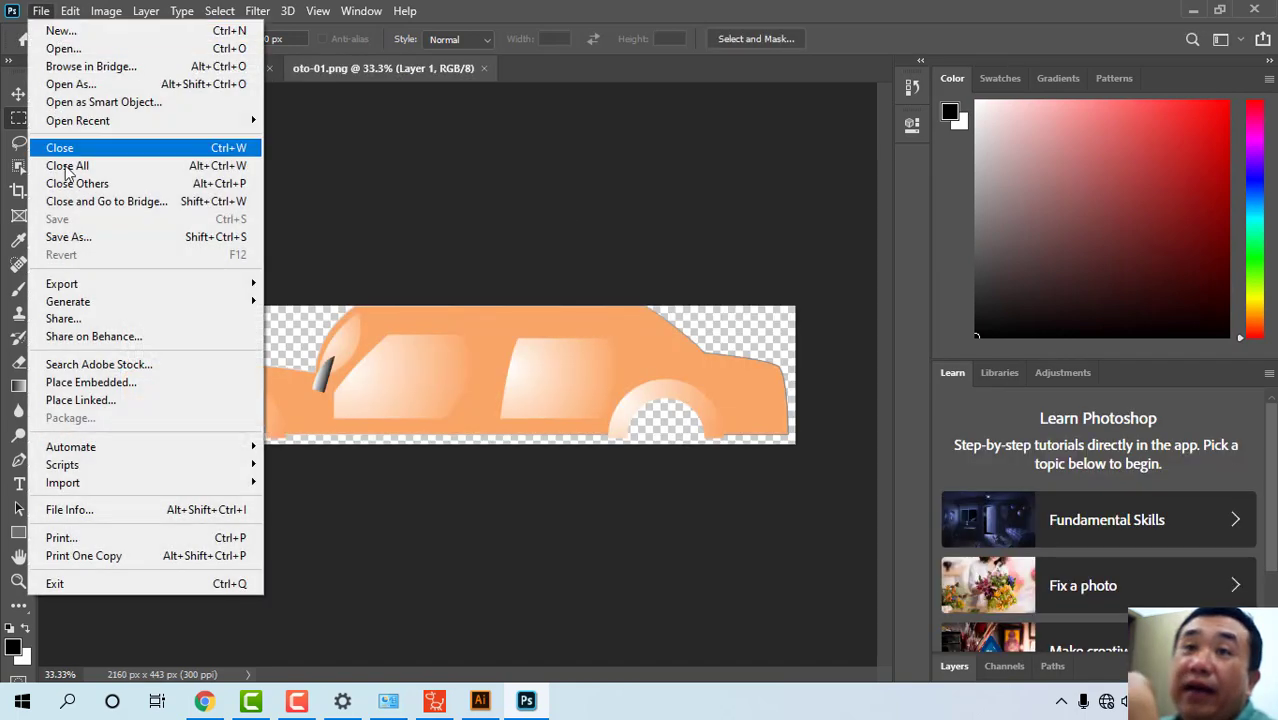
pyautogui.click(74, 243)
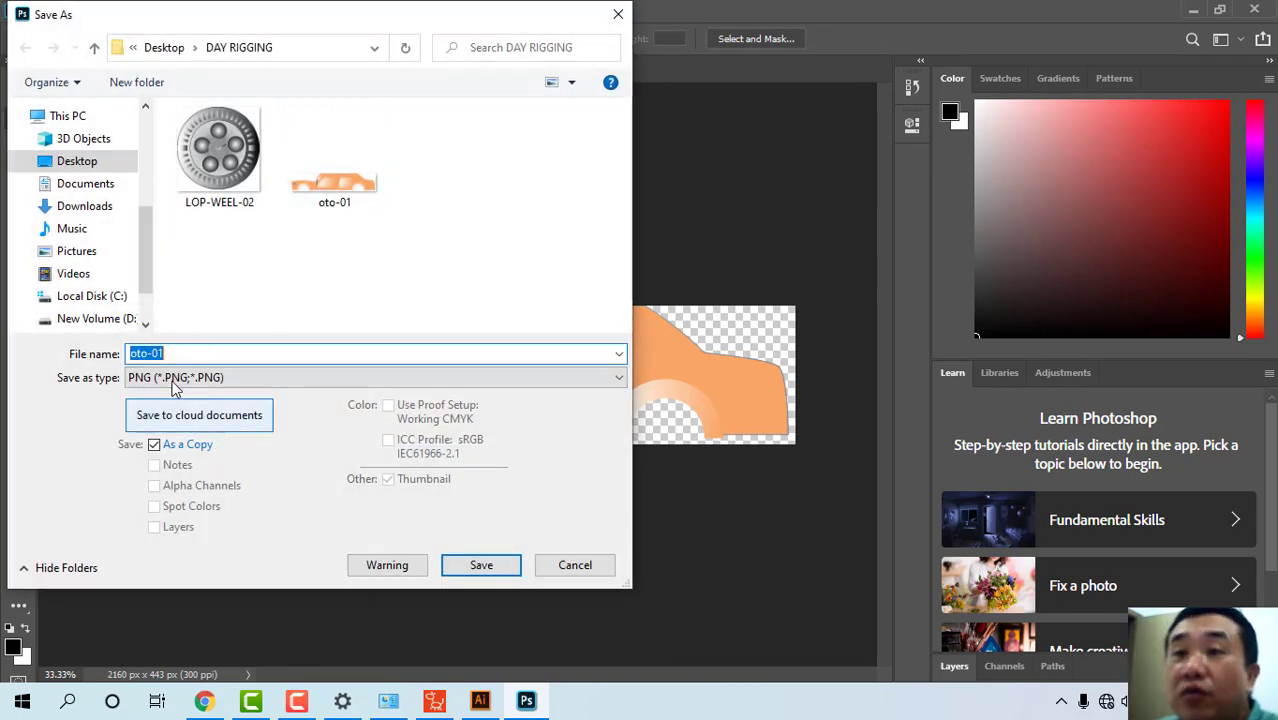
pyautogui.click(190, 377)
pyautogui.scroll(3, 175, 450)
pyautogui.click(165, 389)
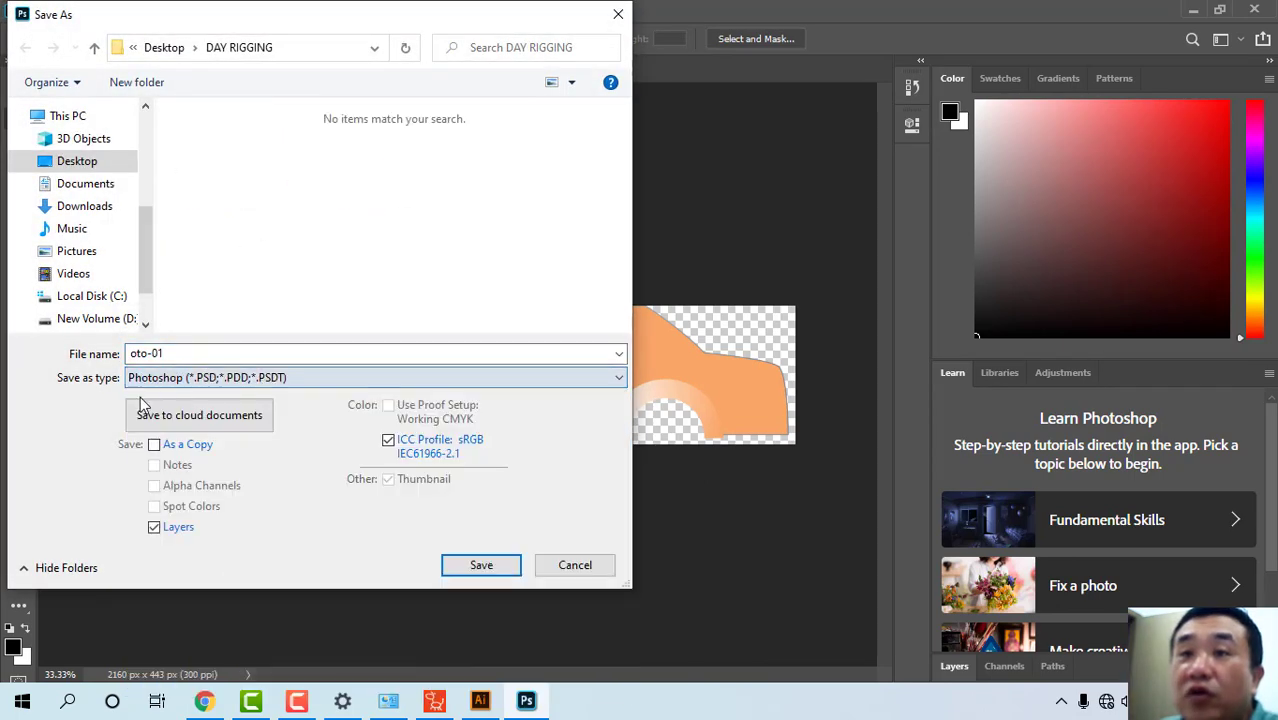
pyautogui.click(481, 565)
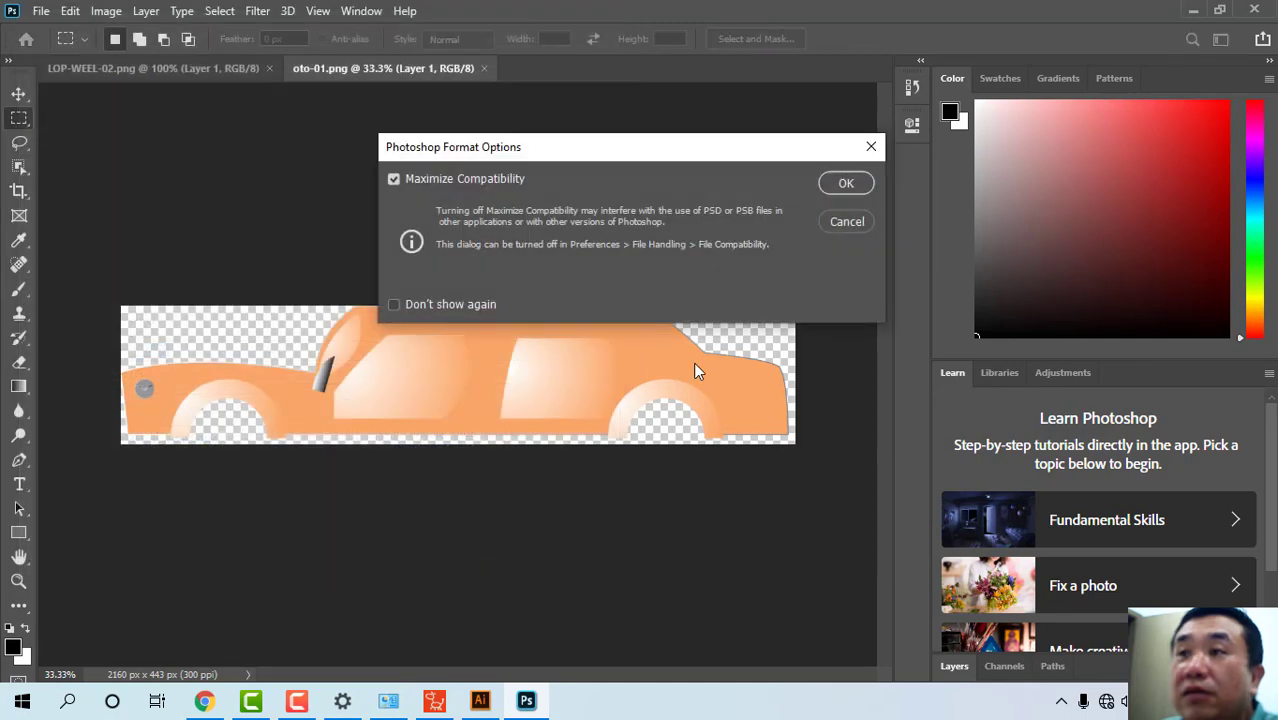
pyautogui.click(846, 185)
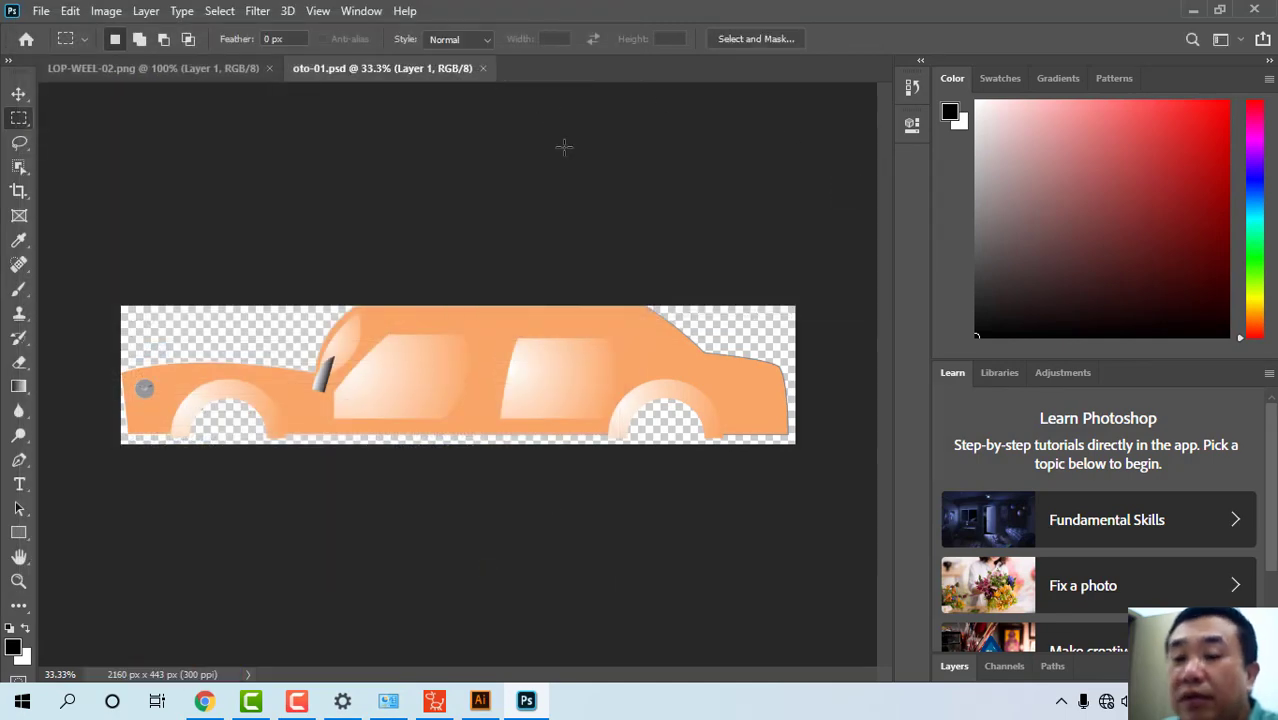
pyautogui.hotkey('ctrl', 'w')
# - Save the LOP-WEEL-02 wheel image as a Photoshop PSD file in the DAY RIGGING folder with maximum compatibility
pyautogui.click(41, 11)
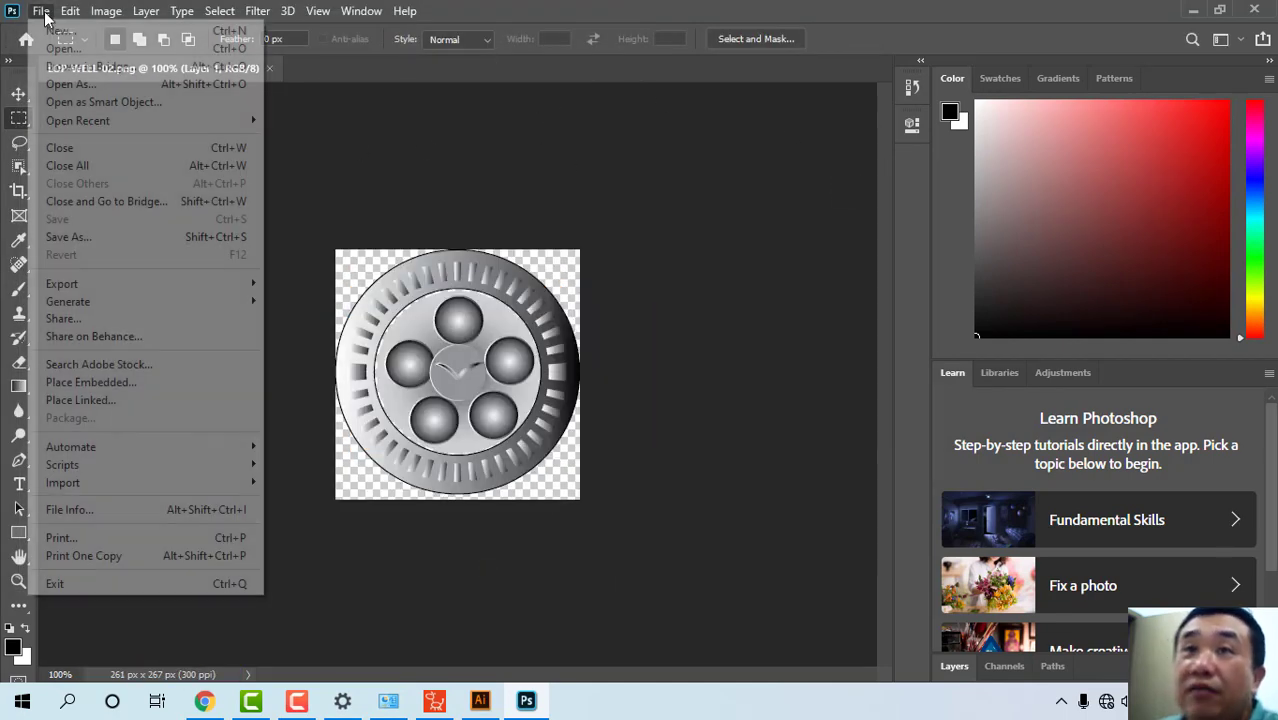
pyautogui.click(104, 240)
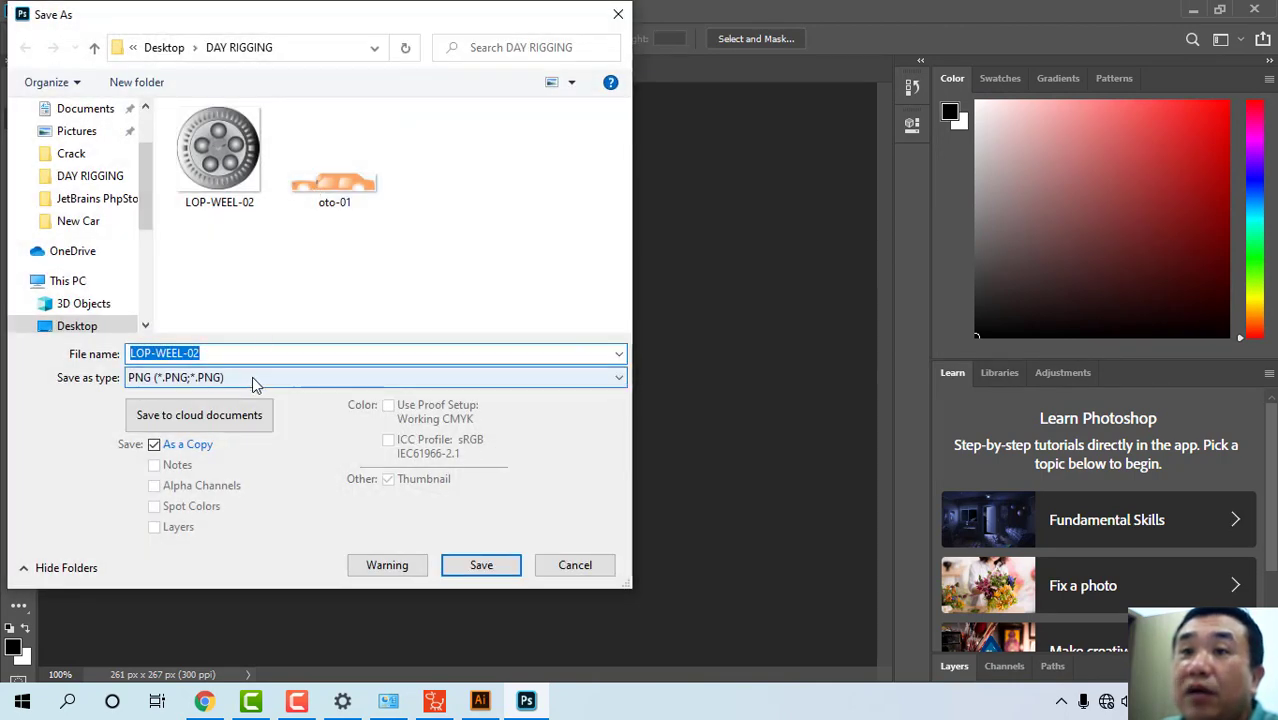
pyautogui.click(252, 385)
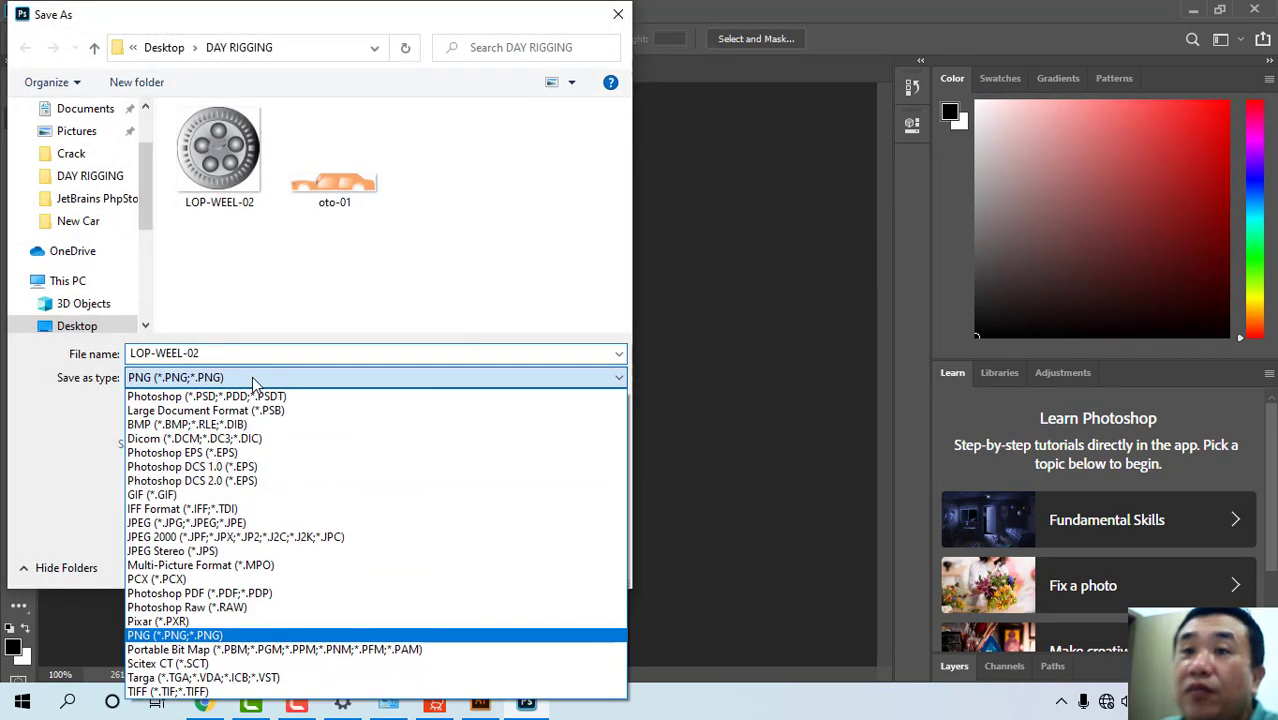
pyautogui.click(236, 395)
pyautogui.click(481, 566)
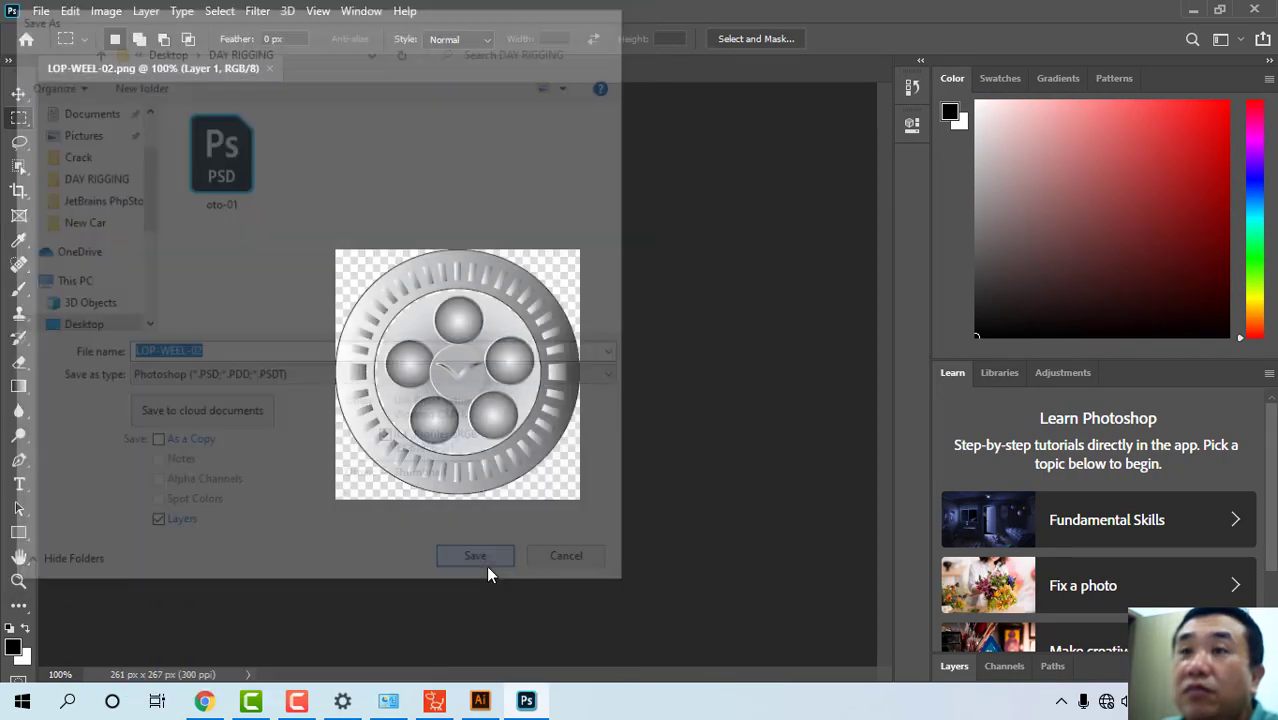
pyautogui.click(866, 183)
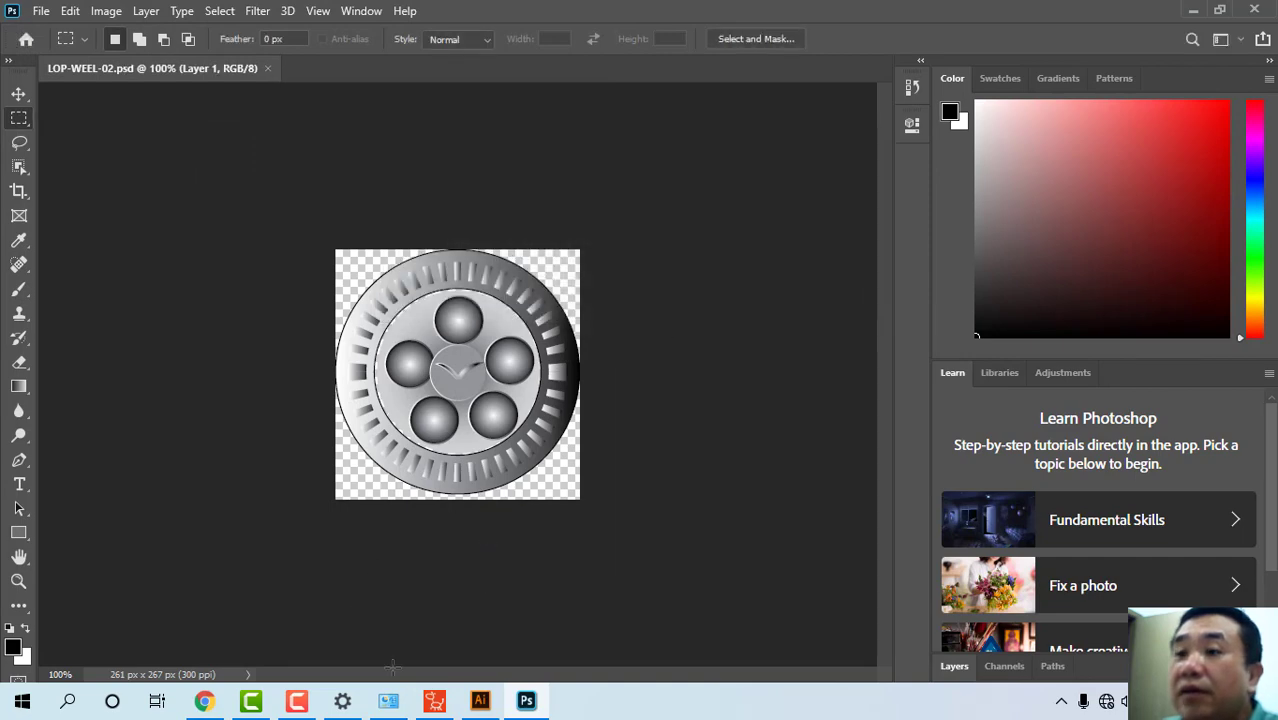
# - Switch to Cartoon Animator 4 and import the LOP-WEEL-02 and oto-01 PSD files from the Desktop's DAY RIGGING folder as actors
pyautogui.click(434, 700)
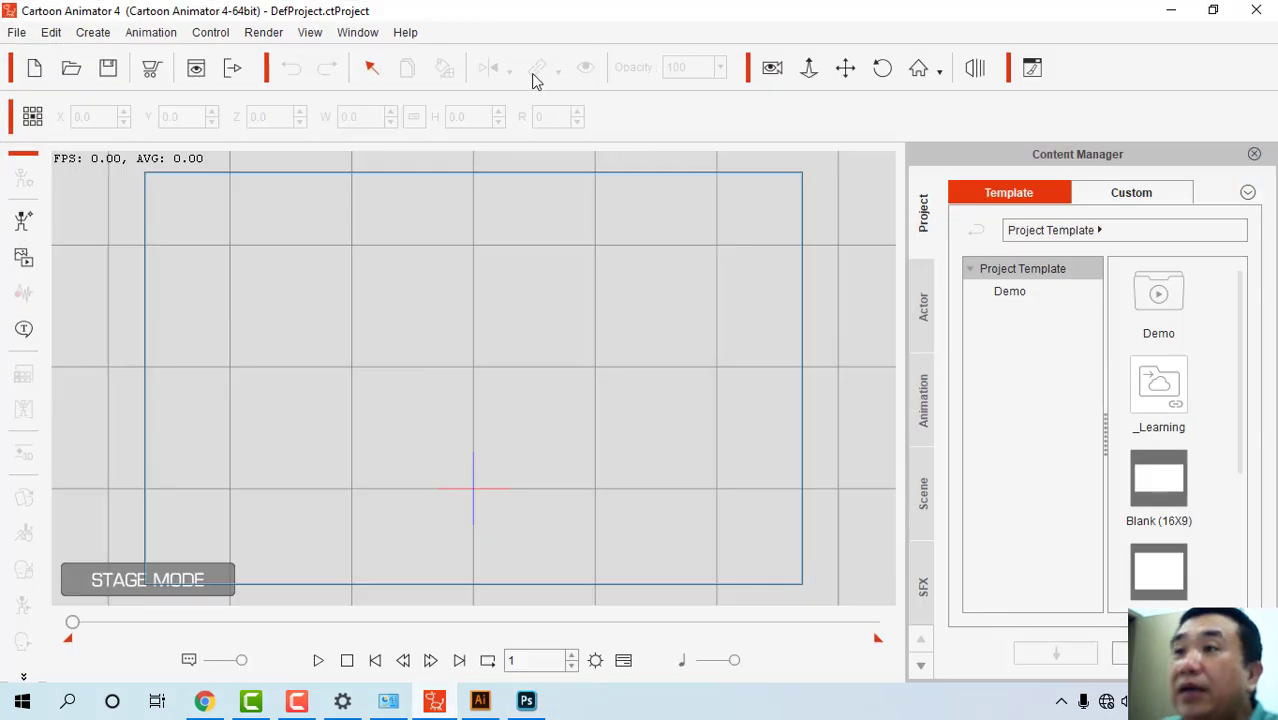
pyautogui.click(24, 222)
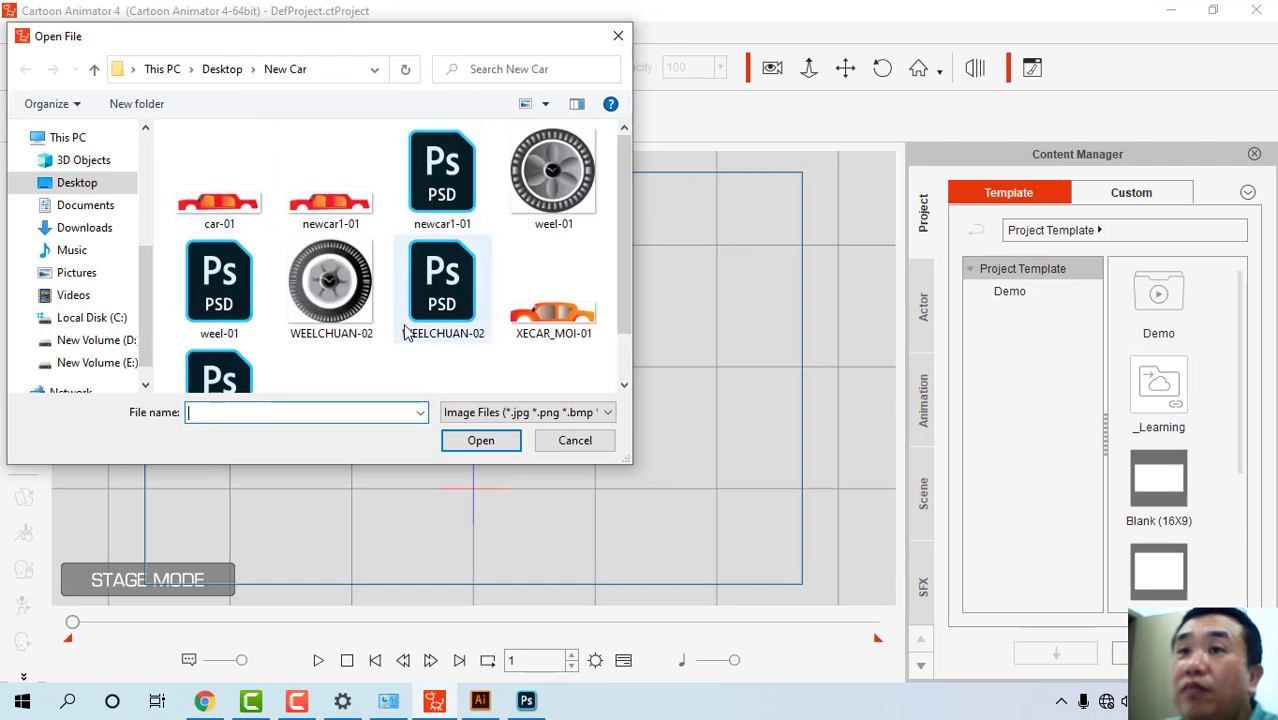
pyautogui.click(236, 70)
pyautogui.doubleClick(230, 160)
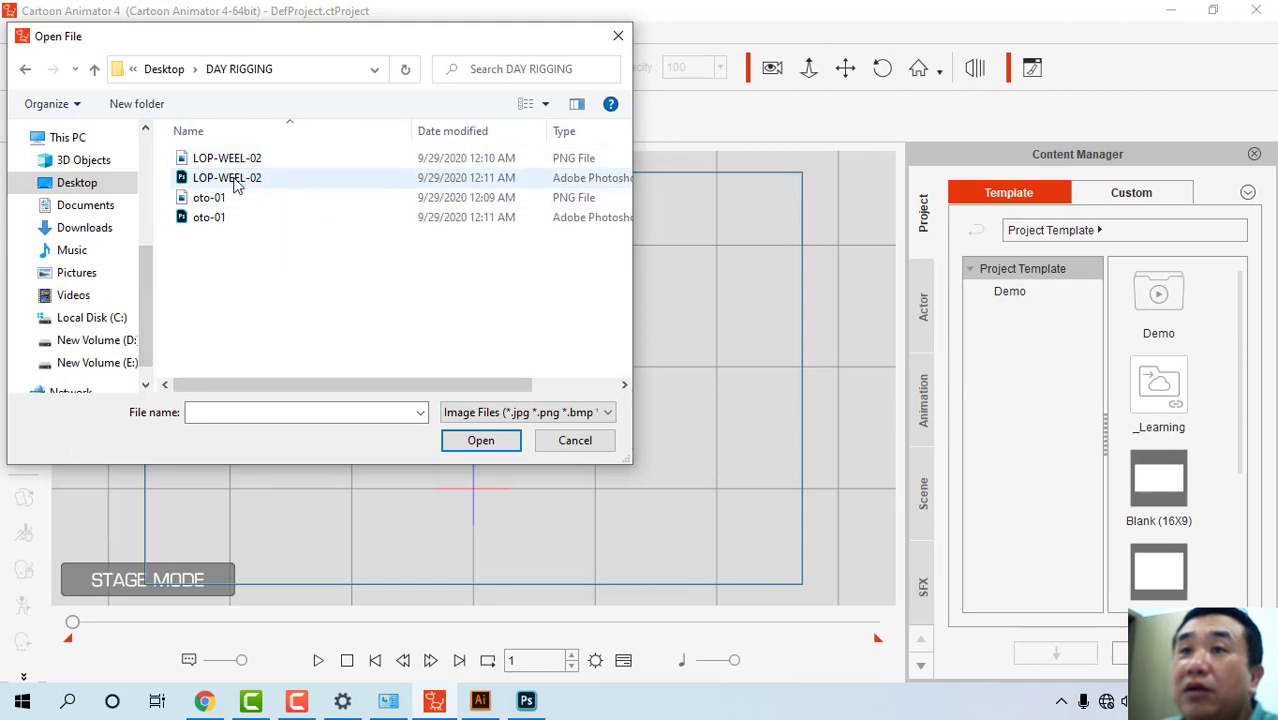
pyautogui.doubleClick(235, 180)
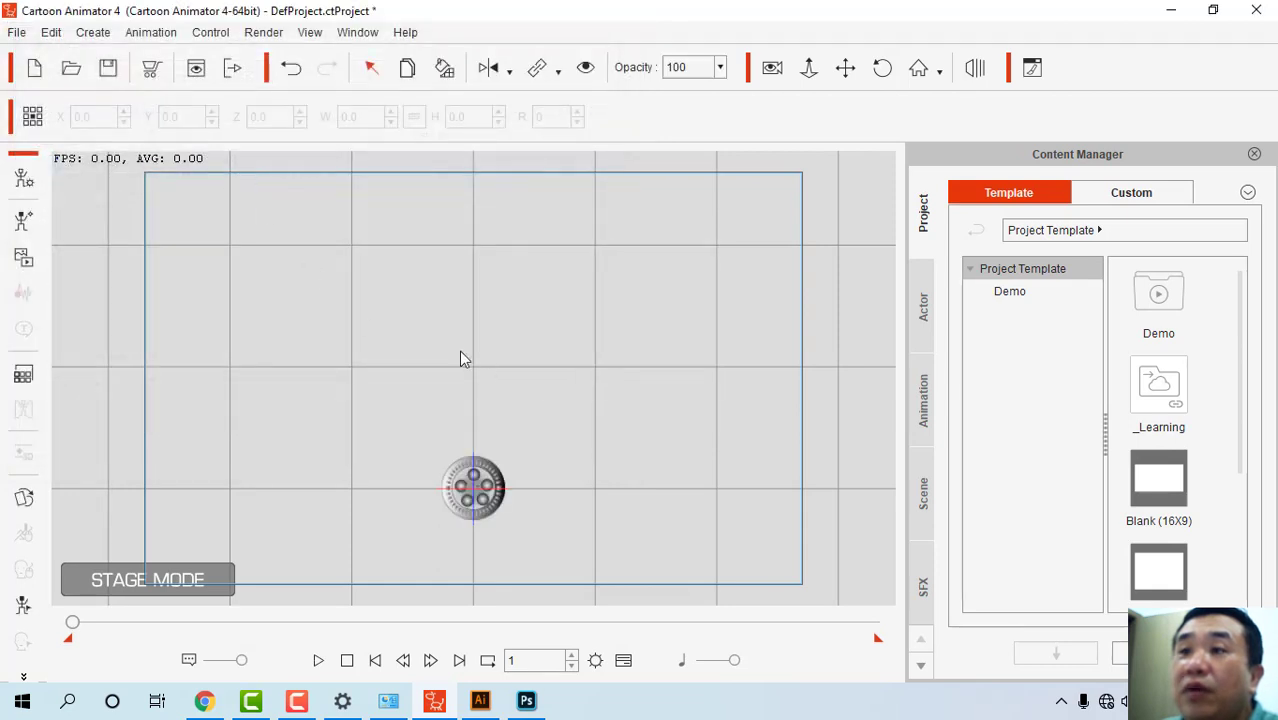
pyautogui.click(24, 220)
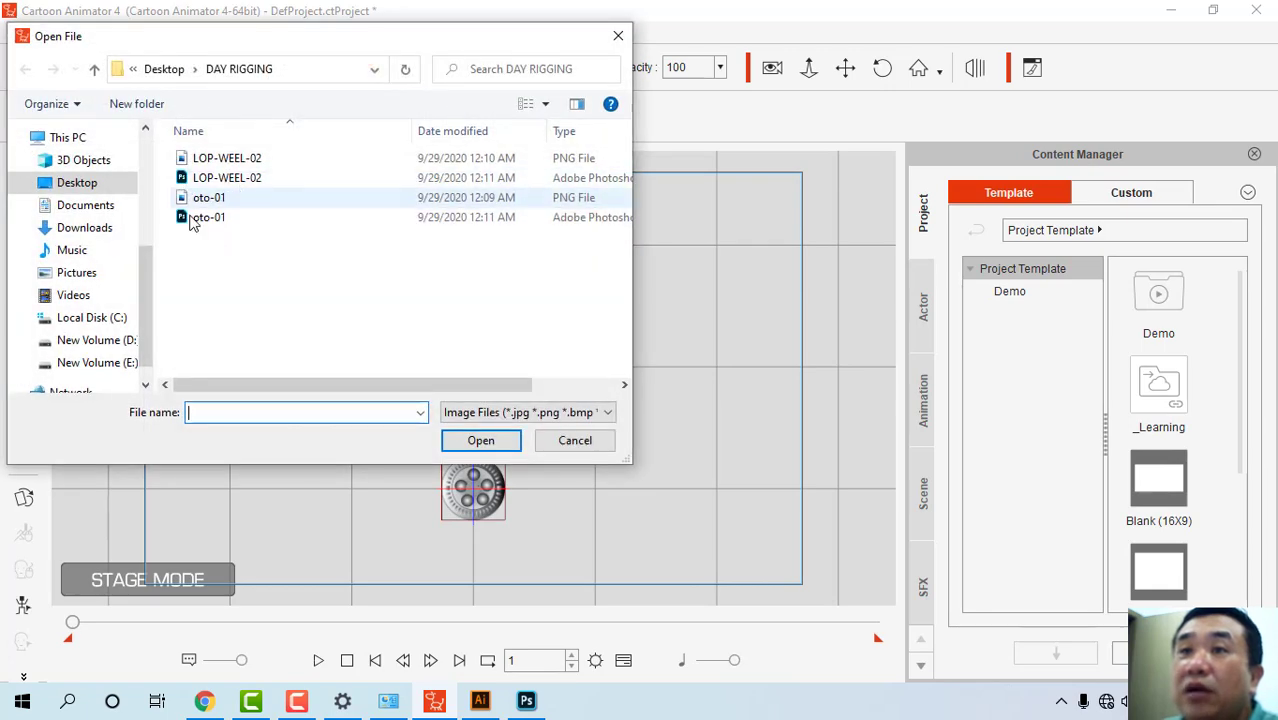
pyautogui.doubleClick(192, 220)
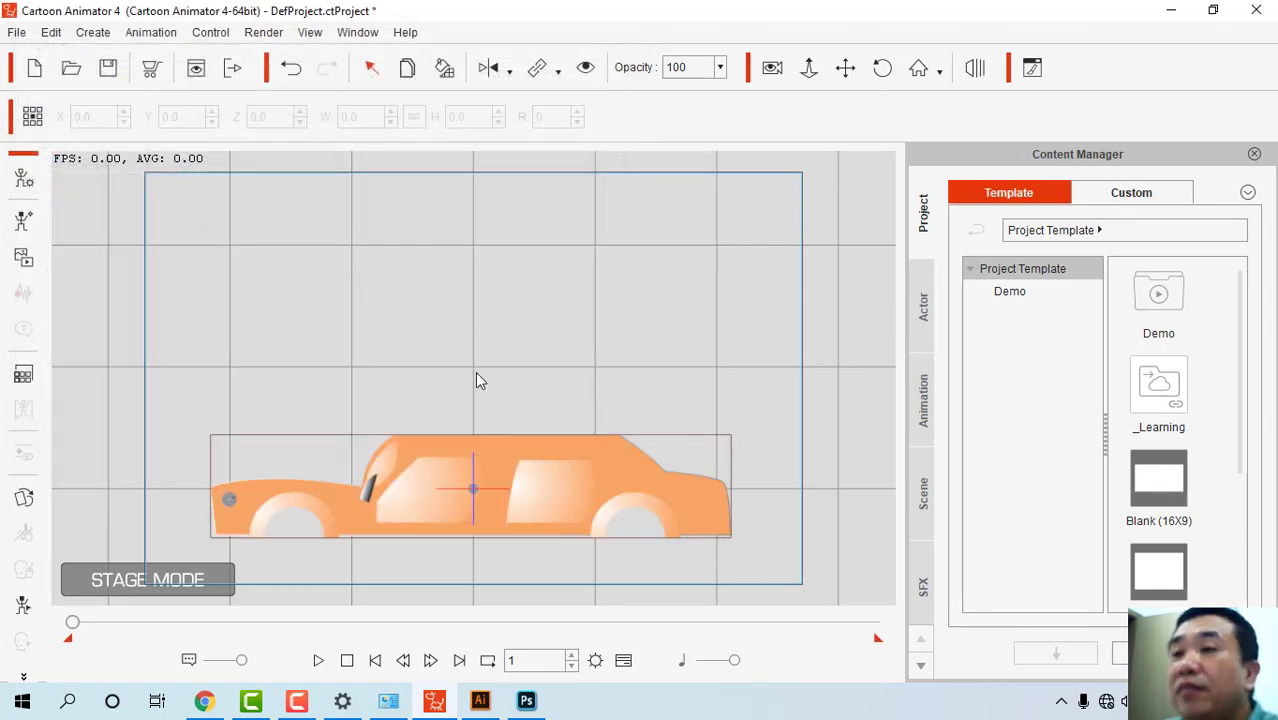
# - Move the car body up clear of the wheel, and place the wheel at the front wheel arch, about X -140.1, Y 85.7
pyautogui.click(808, 67)
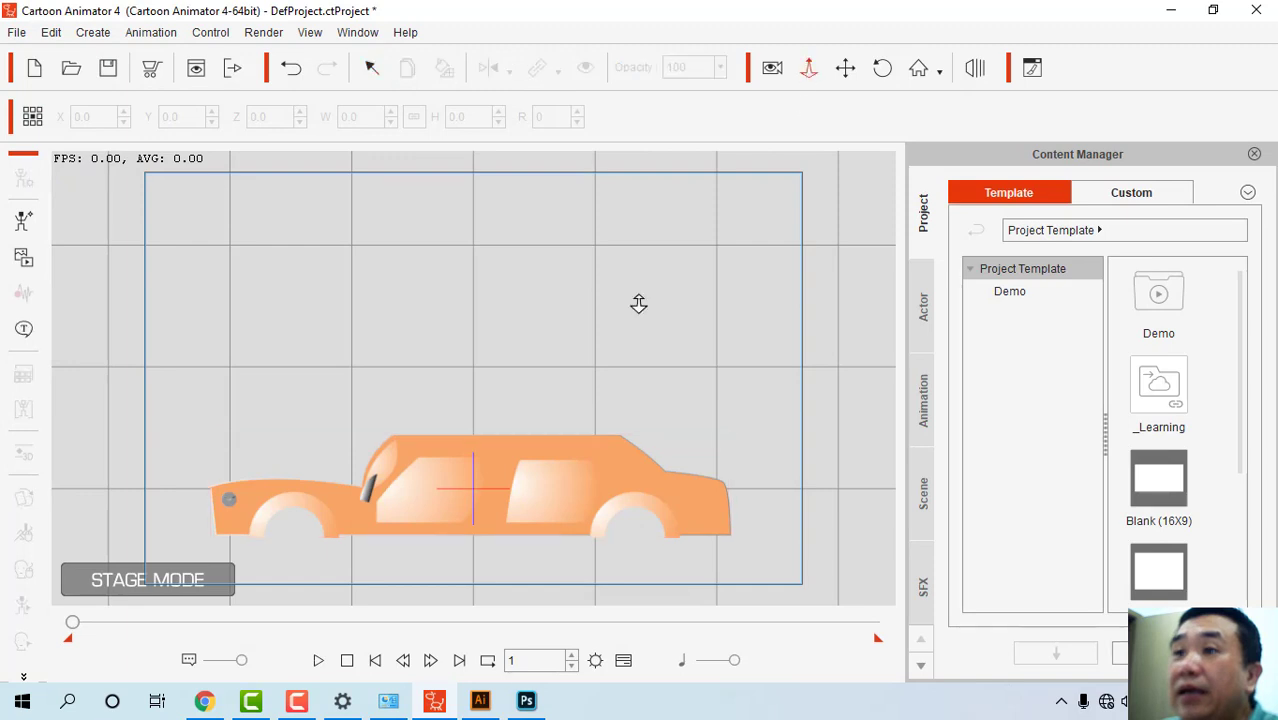
pyautogui.moveTo(508, 456); pyautogui.dragTo(518, 455)
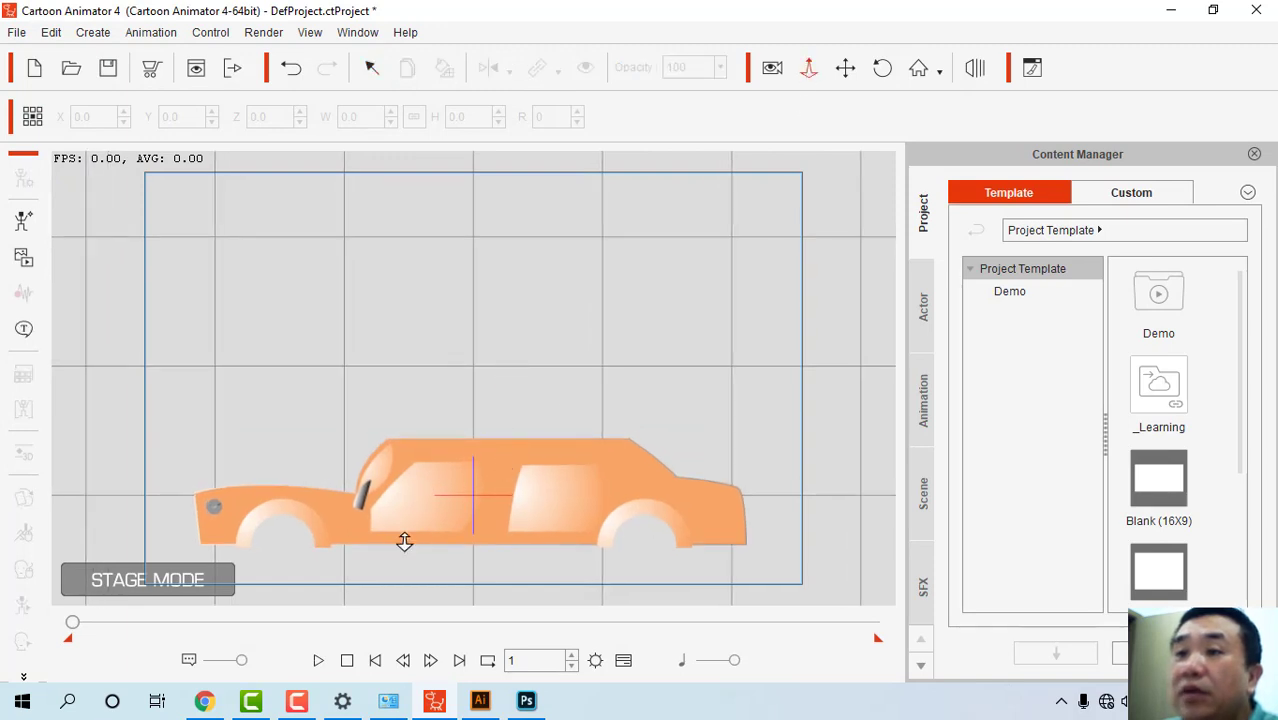
pyautogui.click(371, 67)
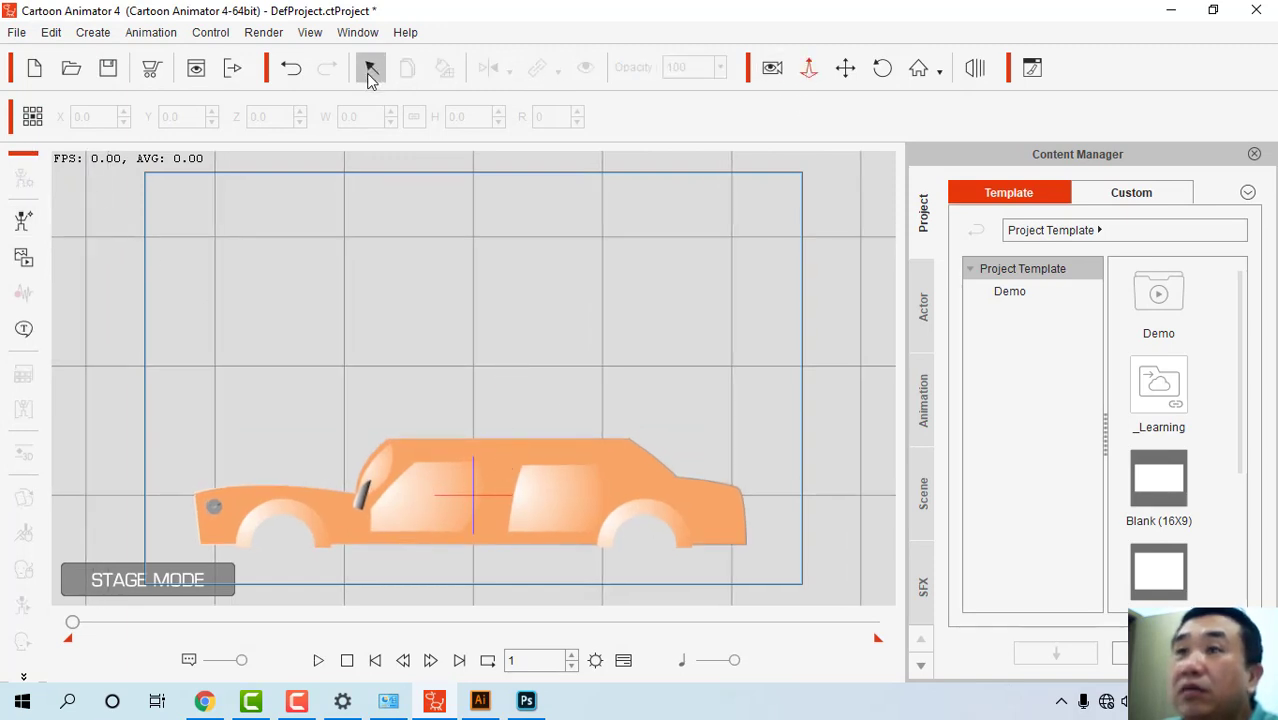
pyautogui.moveTo(451, 462); pyautogui.dragTo(451, 292)
pyautogui.click(484, 492)
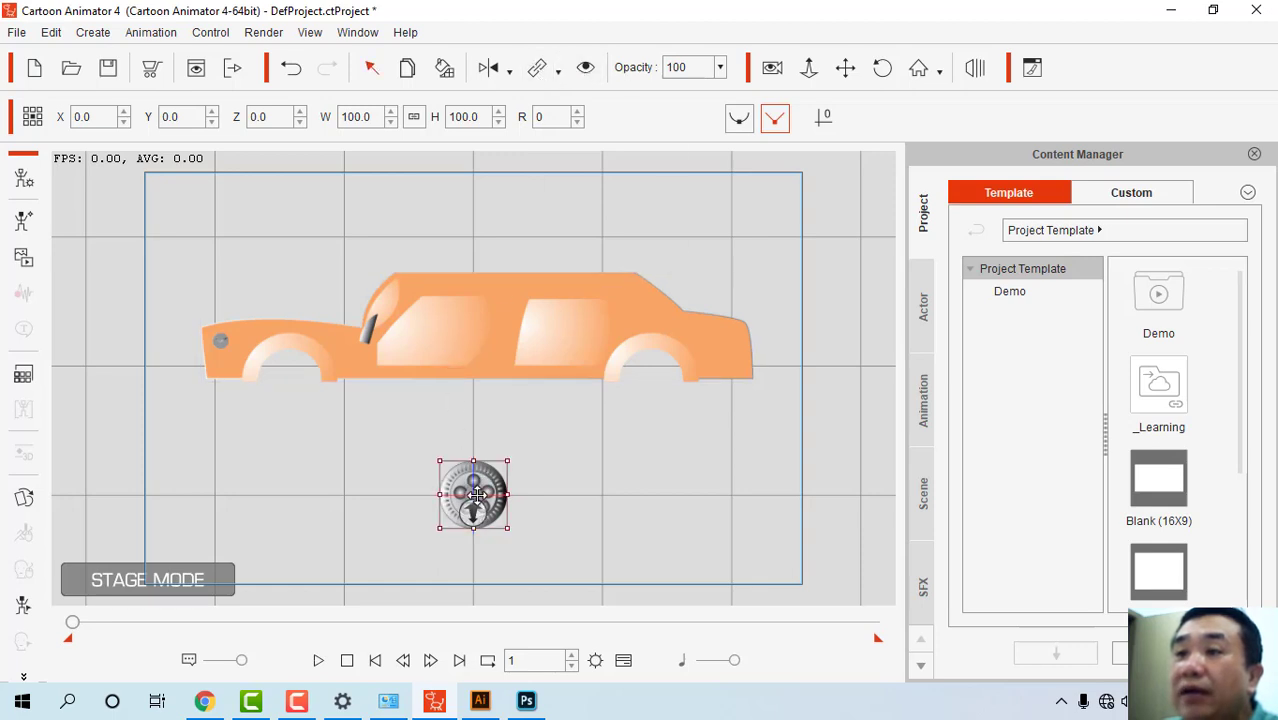
pyautogui.moveTo(477, 494); pyautogui.dragTo(451, 472)
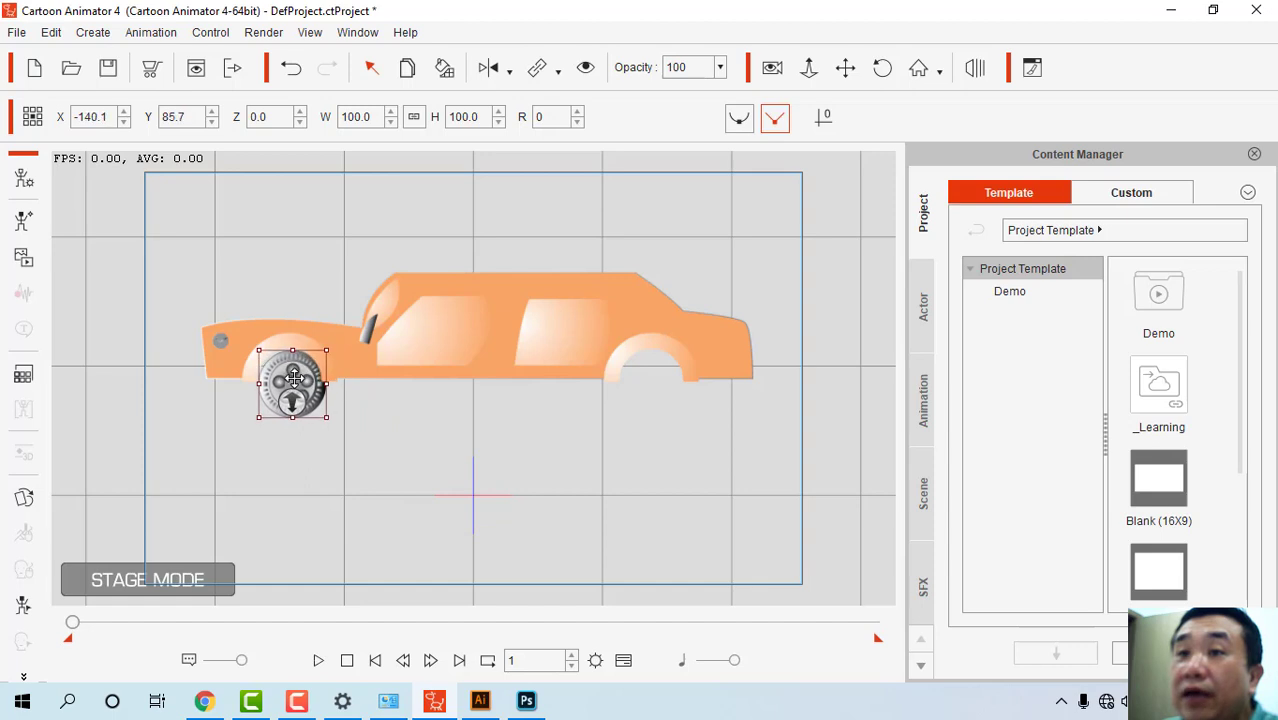